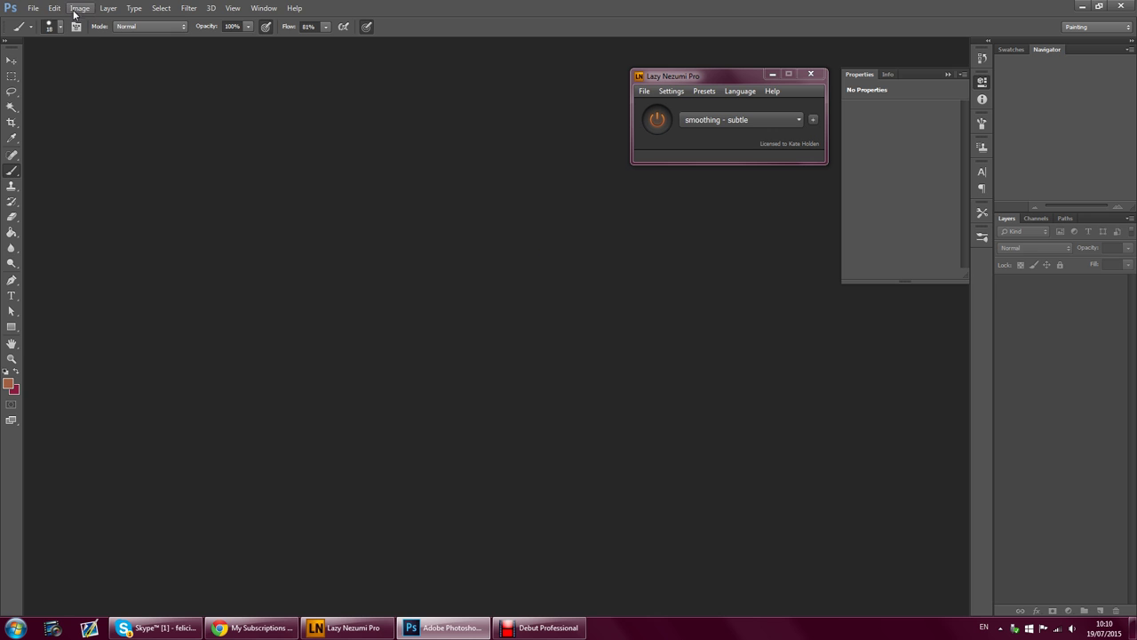
# - Create a new A4 document from the International Paper preset, 210 x 297 mm at 300 pixels/inch, with a white background
pyautogui.click(37, 10)
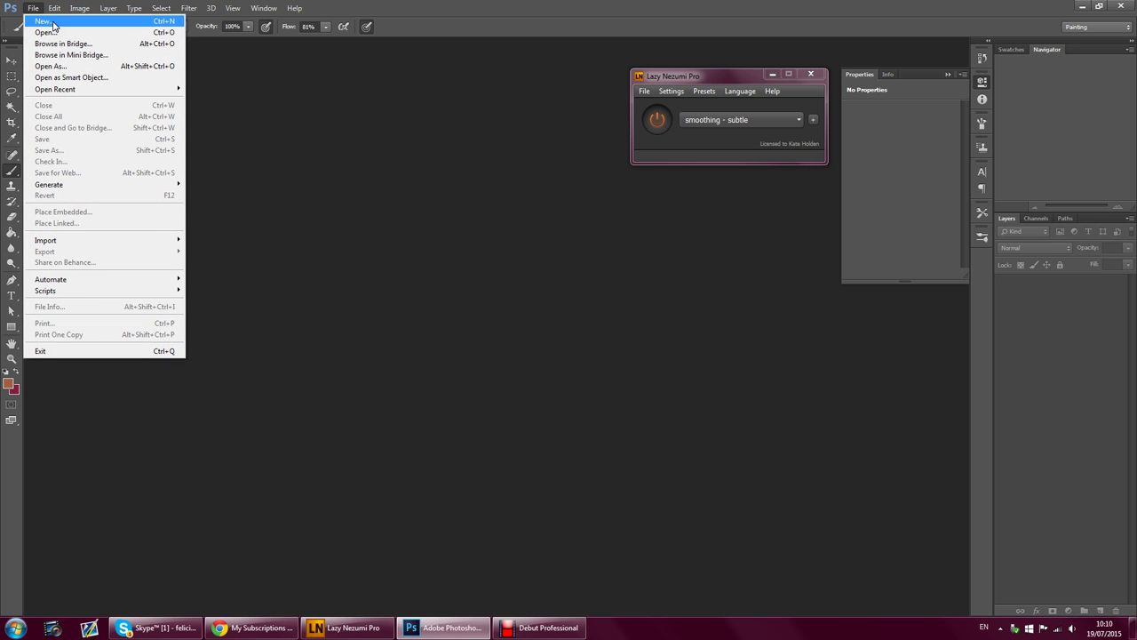
pyautogui.click(51, 25)
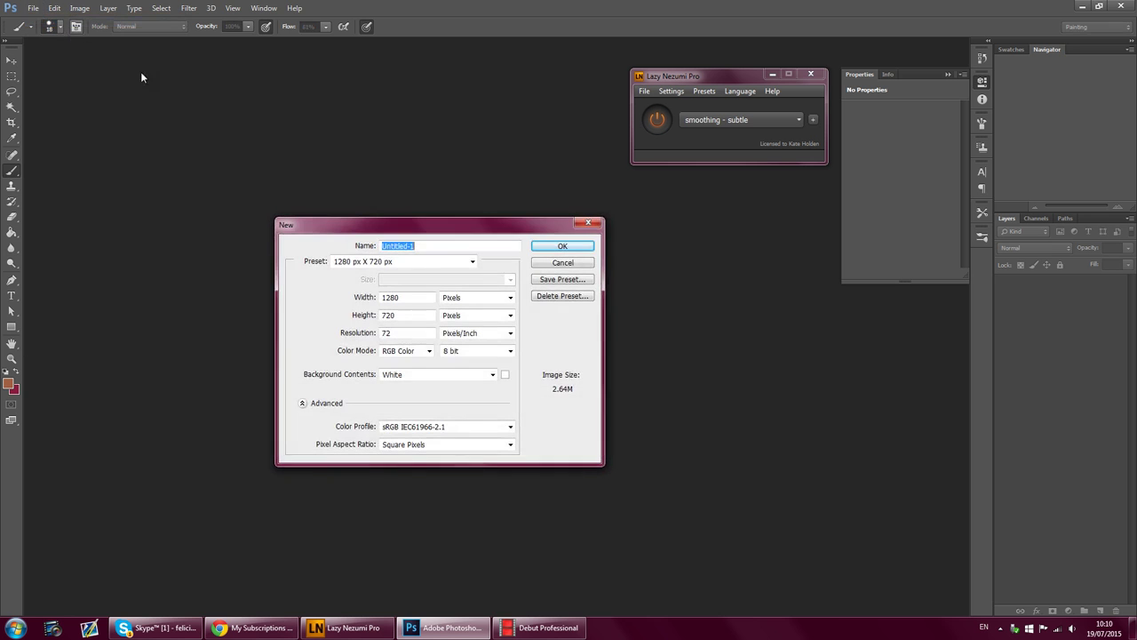
pyautogui.click(416, 264)
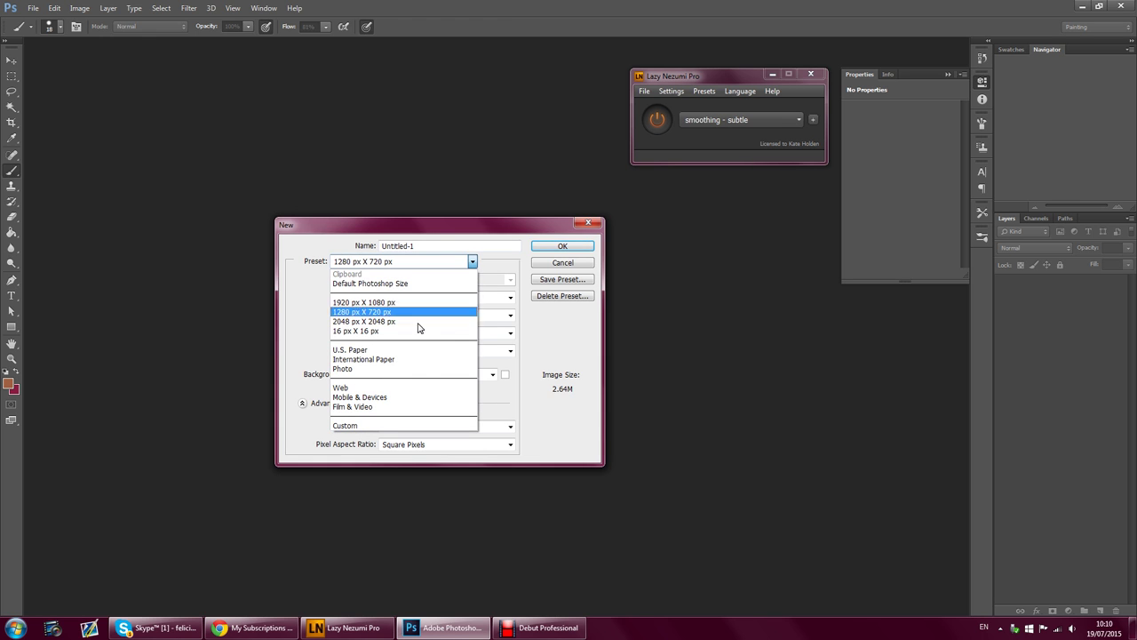
pyautogui.click(384, 361)
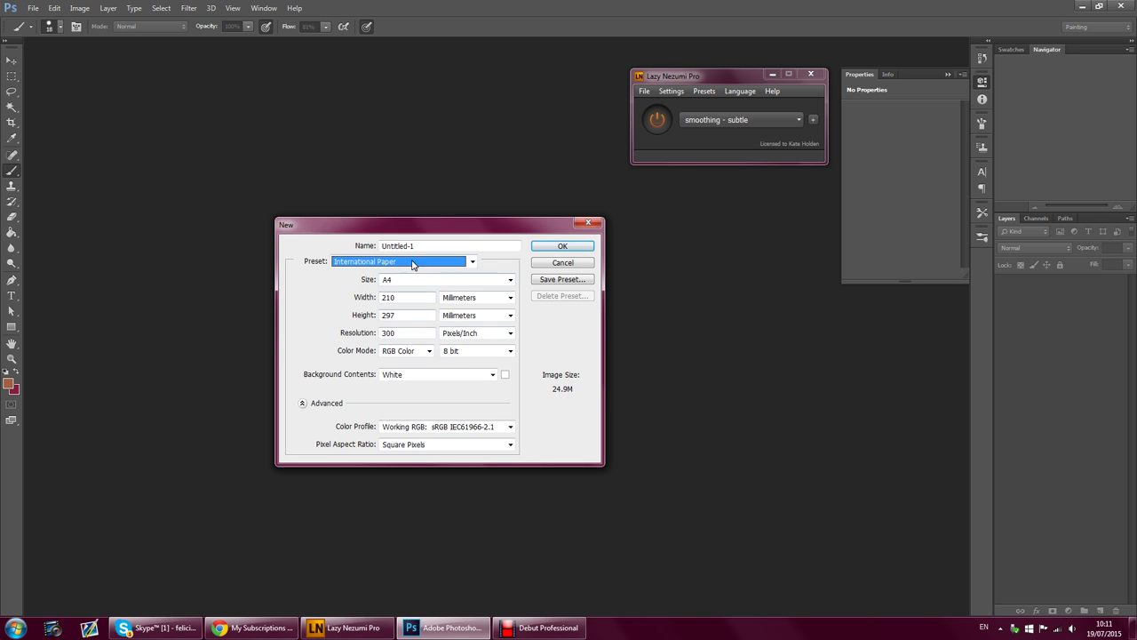
pyautogui.click(556, 248)
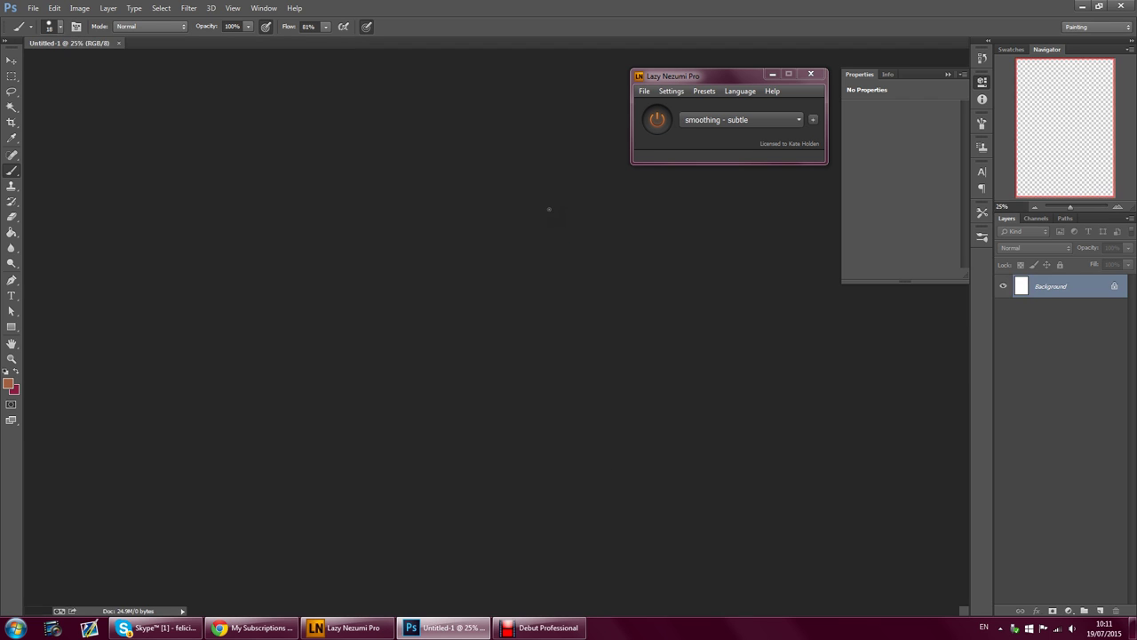
# - Float the document in its own window, move it near the top of the workspace and widen it
pyautogui.moveTo(107, 43)
pyautogui.mouseDown()
pyautogui.moveTo(161, 42)
pyautogui.moveTo(152, 75)
pyautogui.moveTo(173, 88)
pyautogui.mouseUp()
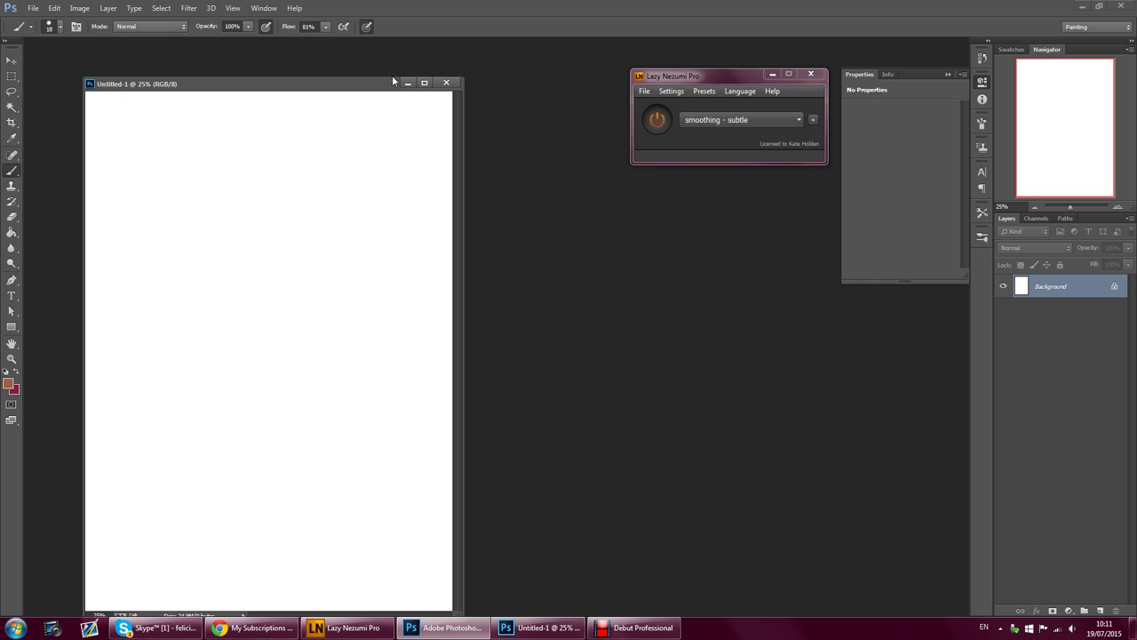
pyautogui.moveTo(391, 73); pyautogui.dragTo(389, 55)
pyautogui.moveTo(463, 121); pyautogui.dragTo(617, 105)
# - Examine the blank page at magnifications up to 100% and return to the 25% view
pyautogui.click(1118, 207)
pyautogui.click(1118, 207)
pyautogui.click(1118, 207)
pyautogui.click(1118, 207)
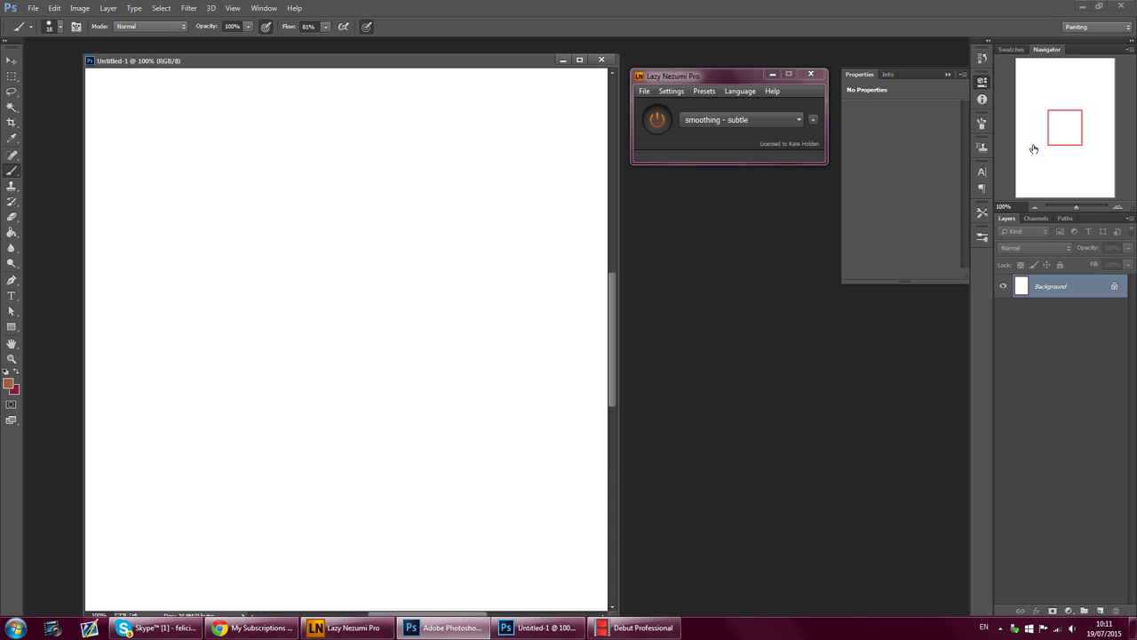
pyautogui.click(1036, 209)
pyautogui.click(1035, 209)
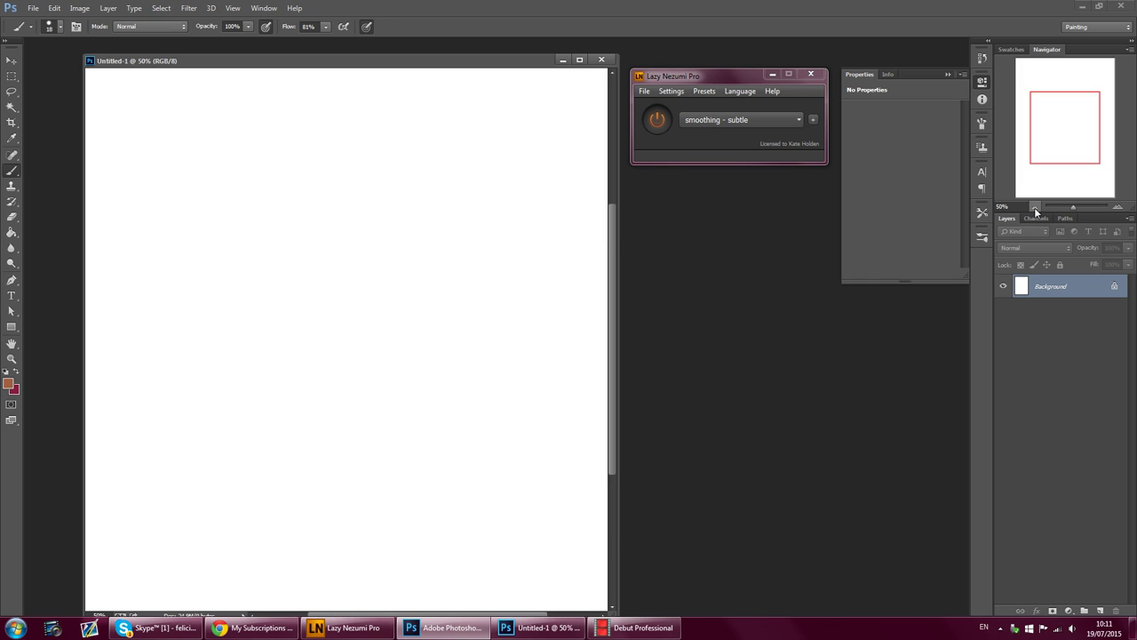
pyautogui.click(1035, 209)
pyautogui.click(1036, 208)
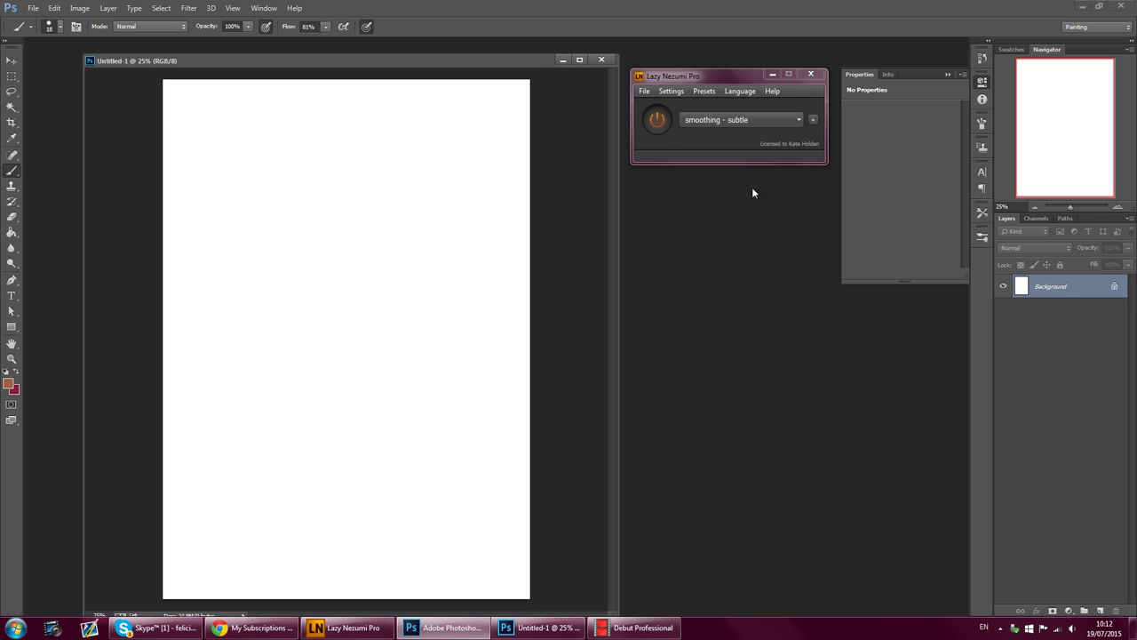
pyautogui.click(1117, 207)
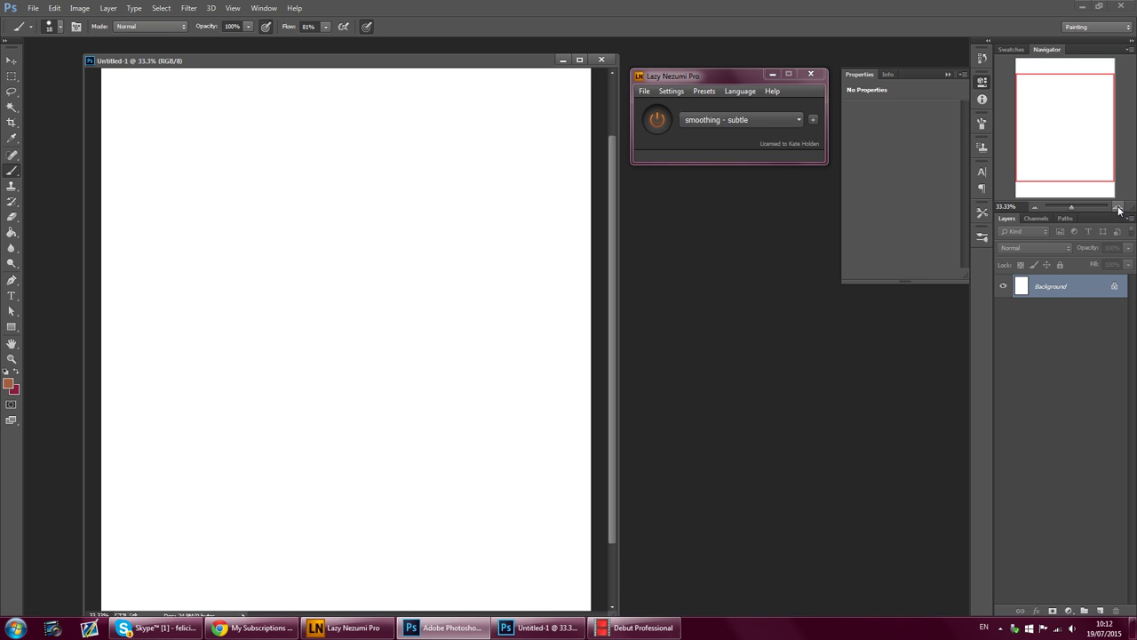
pyautogui.click(1117, 207)
pyautogui.hotkey('ctrl', '+')
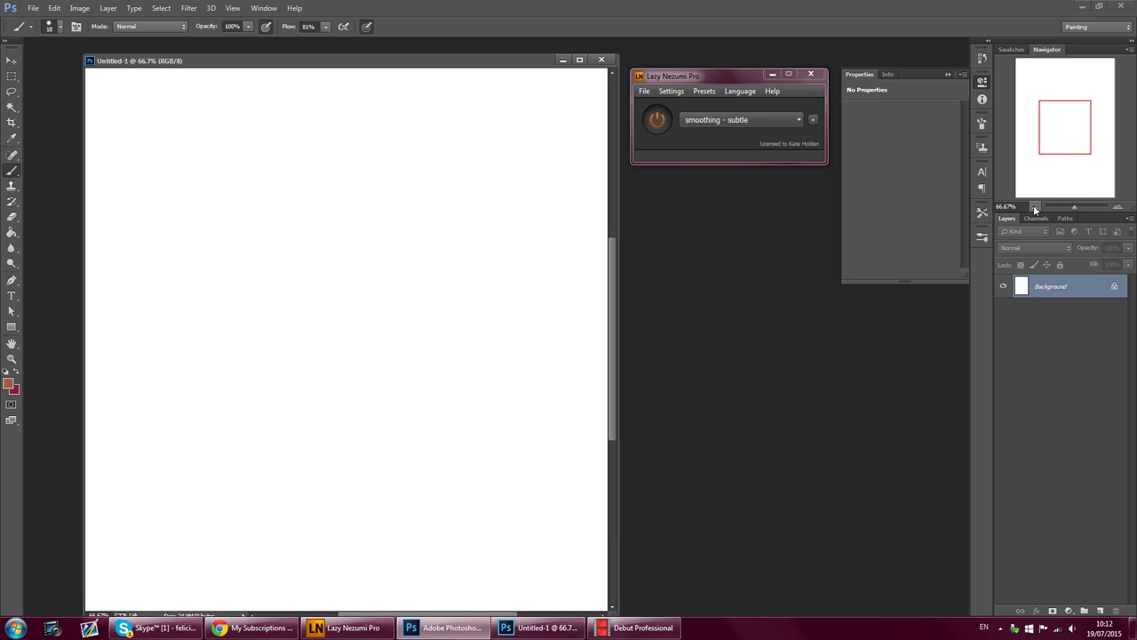
pyautogui.click(1035, 207)
pyautogui.click(1036, 207)
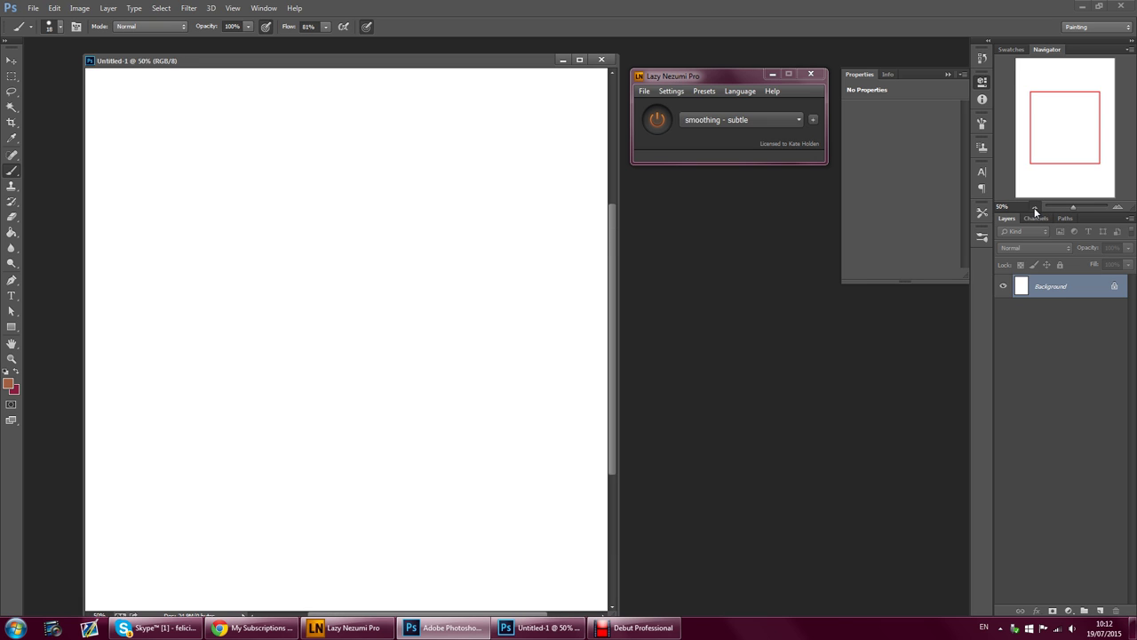
pyautogui.click(1036, 207)
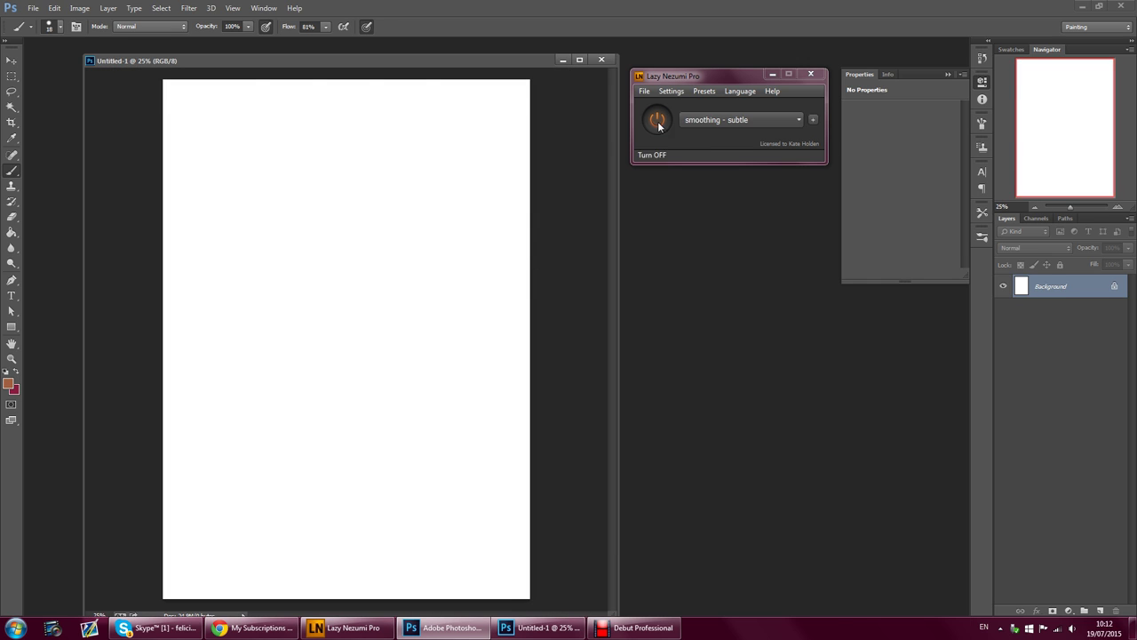
# - Add a new layer above the background with Normal mode and 100% opacity
pyautogui.click(1129, 218)
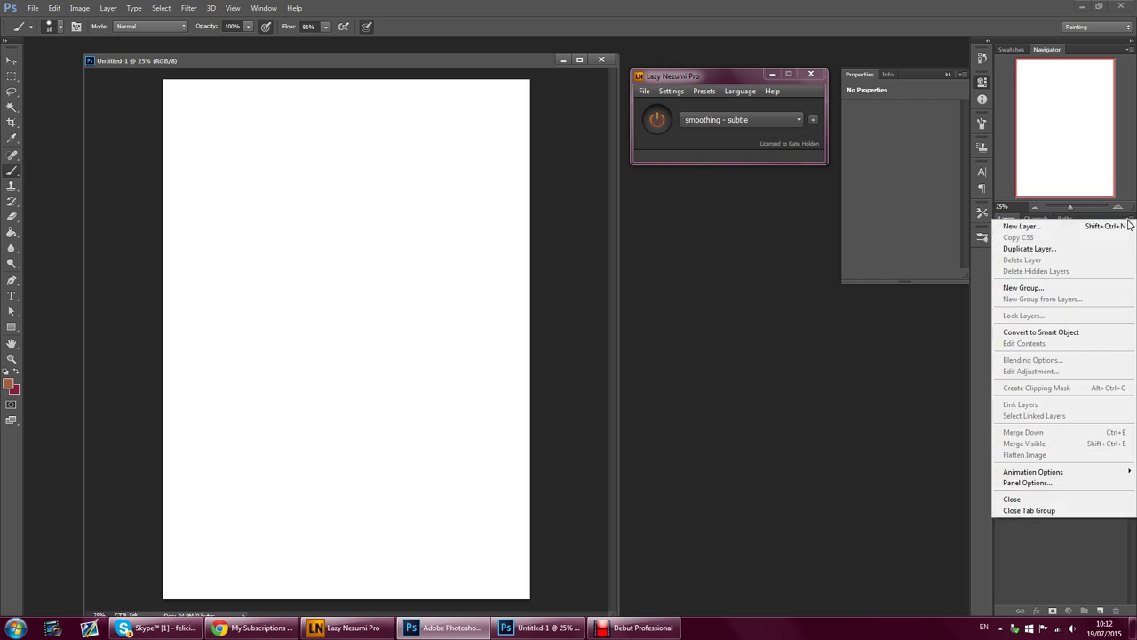
pyautogui.click(1107, 228)
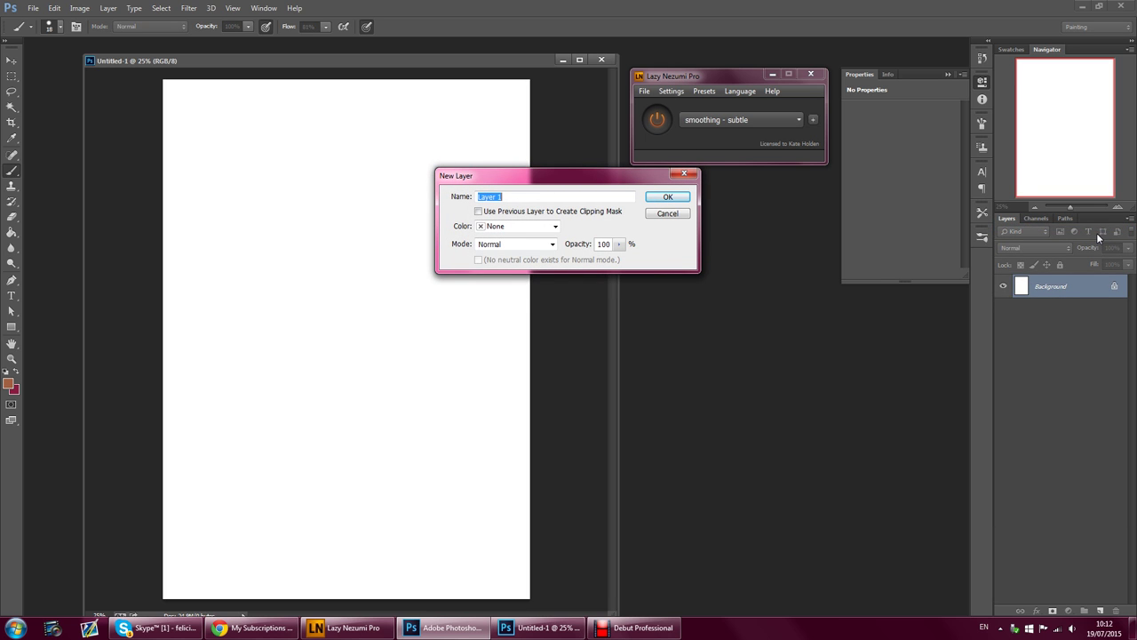
pyautogui.click(672, 198)
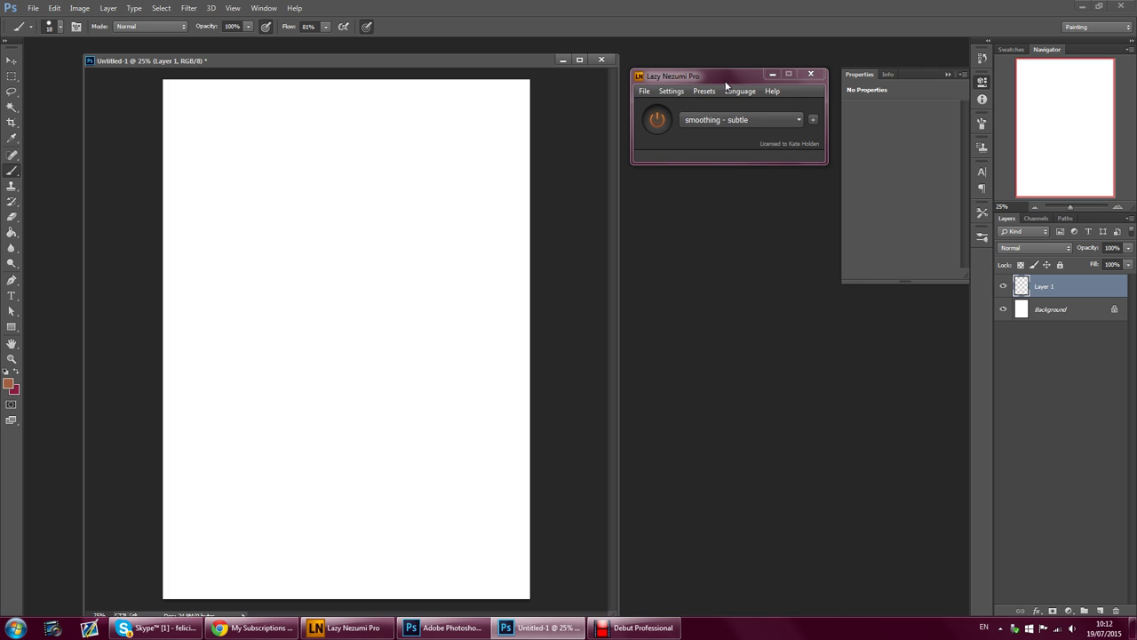
# - Move the Lazy Nezumi Pro window clear of the document, just below the Properties panel, and review its smoothing and constraint presets
pyautogui.moveTo(724, 75); pyautogui.dragTo(864, 290)
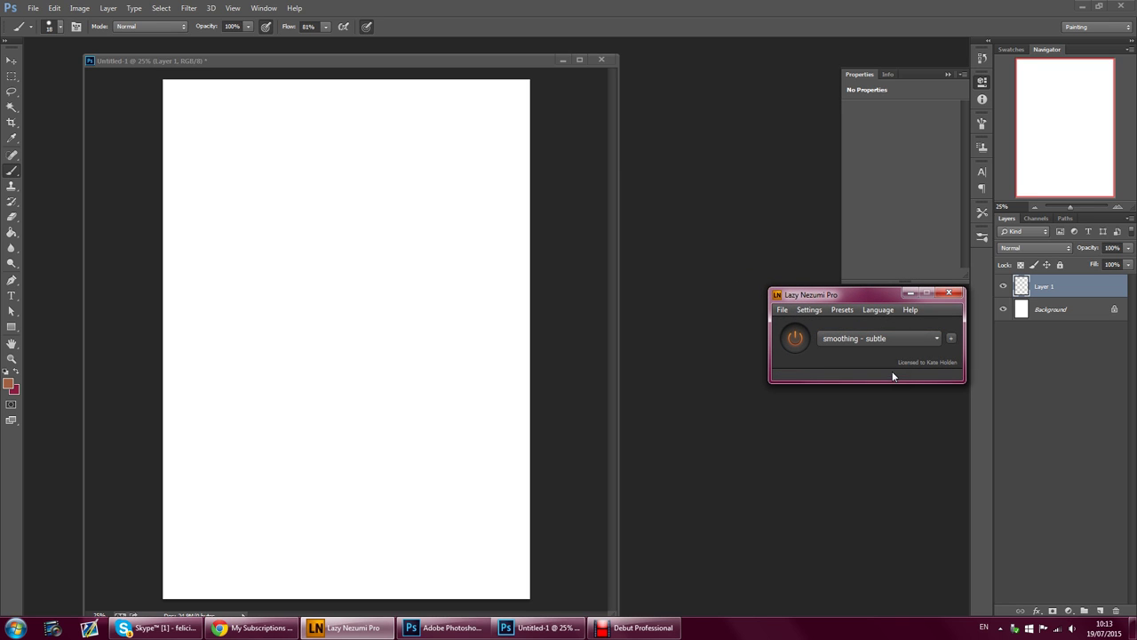
pyautogui.click(873, 396)
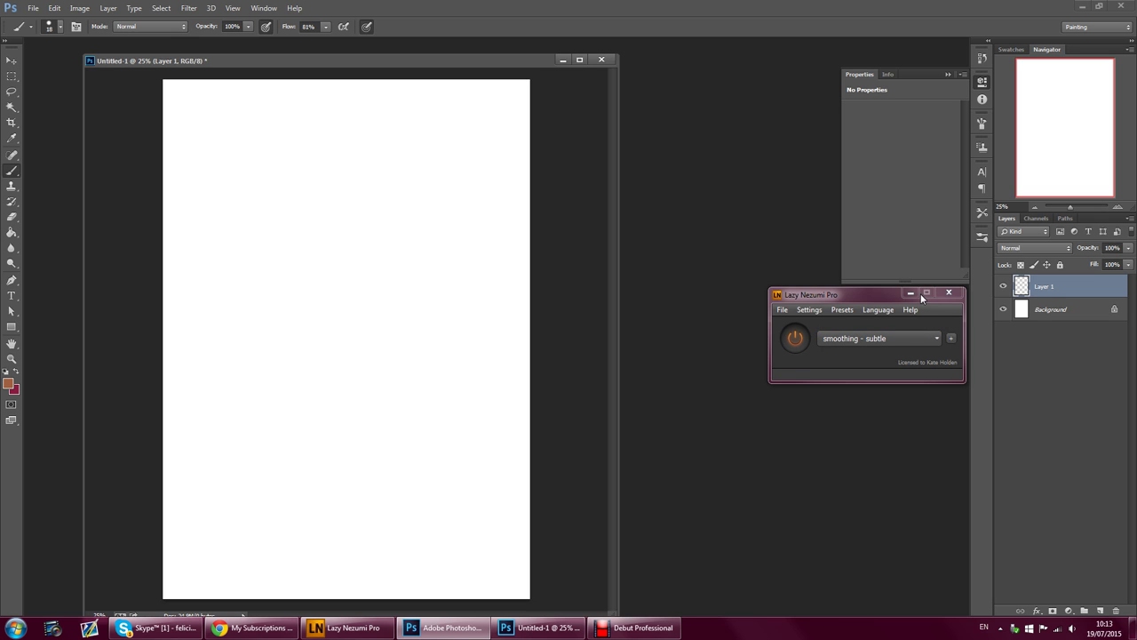
pyautogui.click(881, 343)
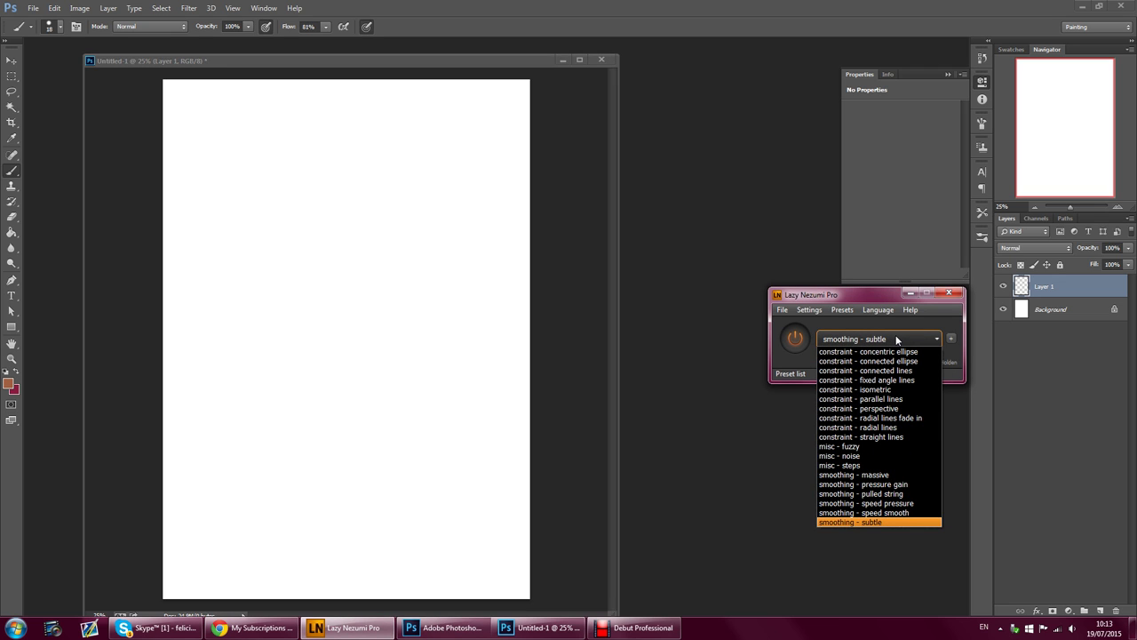
pyautogui.click(895, 336)
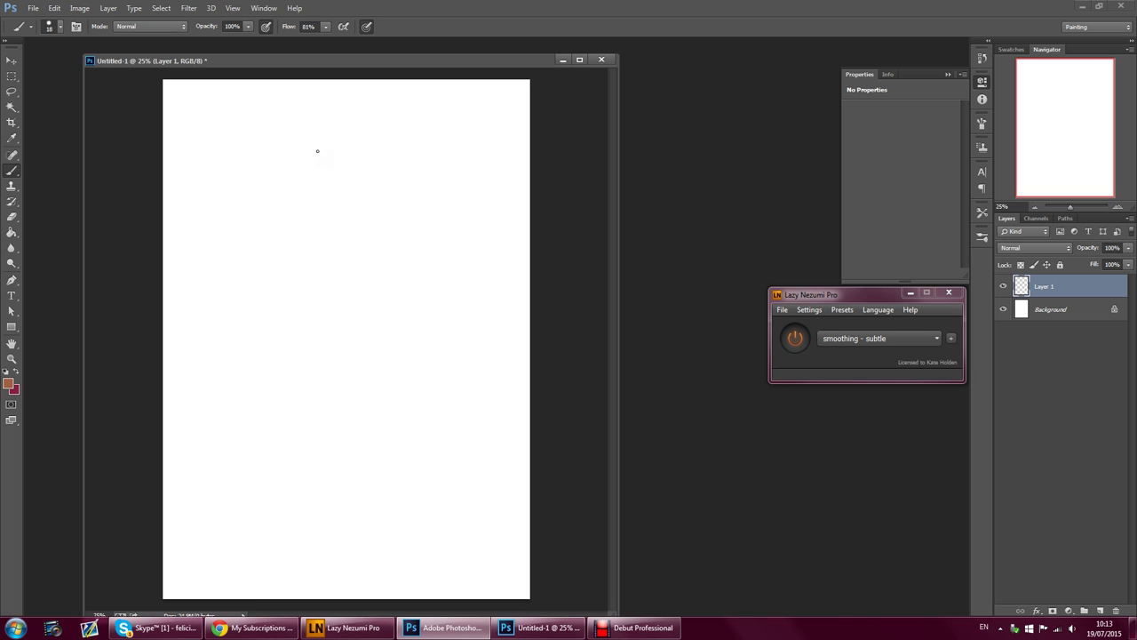
# - Swap the foreground and background colours, set the foreground to a very dark maroon, and activate the Brush tool
pyautogui.click(16, 372)
pyautogui.click(8, 383)
pyautogui.click(382, 509)
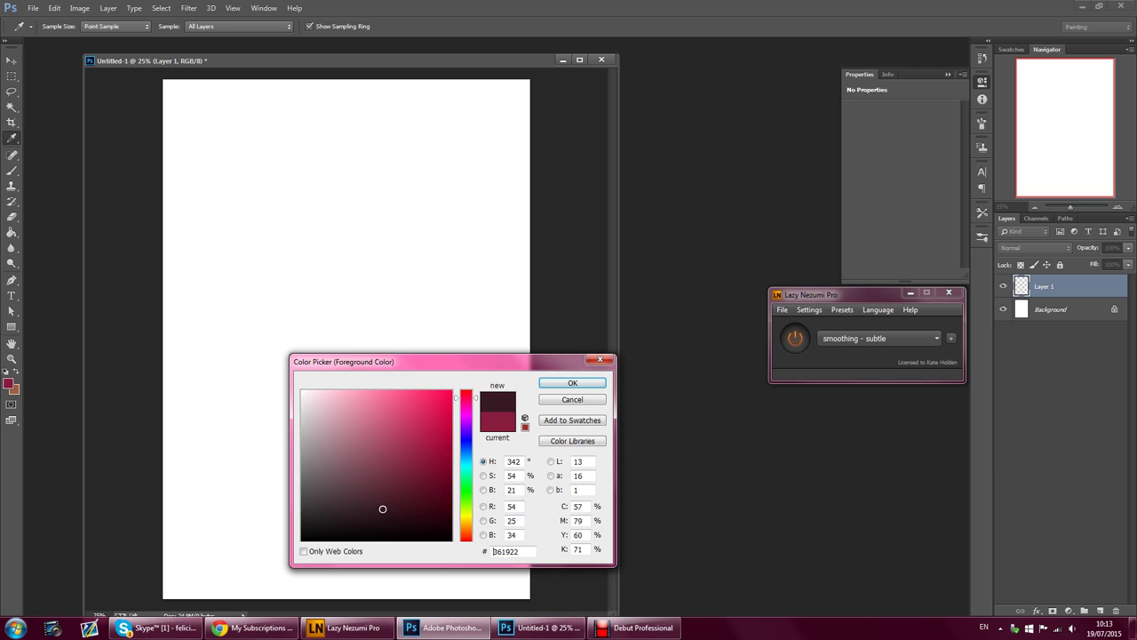
pyautogui.click(391, 507)
pyautogui.click(558, 382)
pyautogui.press('b')
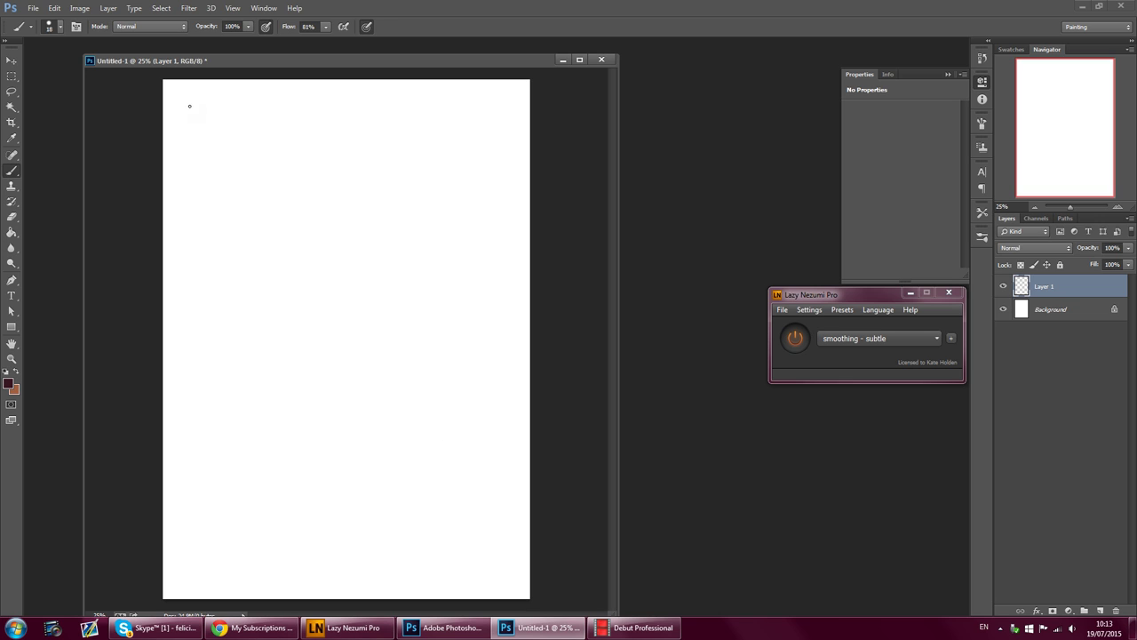
# - Handwrite "WACOM BAMBOO MEDIUM" across the top of the page and paint a small spiral beneath it
pyautogui.moveTo(195, 101)
pyautogui.mouseDown()
pyautogui.moveTo(204, 91)
pyautogui.moveTo(374, 101)
pyautogui.mouseUp()
pyautogui.moveTo(381, 93)
pyautogui.mouseDown()
pyautogui.moveTo(395, 103)
pyautogui.moveTo(425, 90)
pyautogui.moveTo(447, 104)
pyautogui.mouseUp()
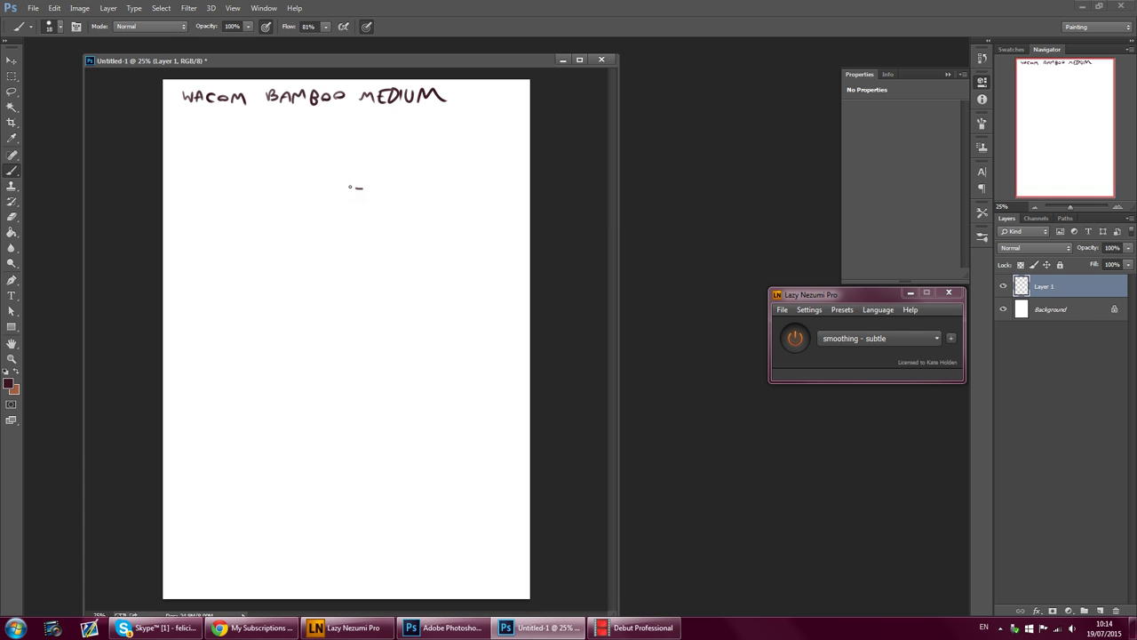
pyautogui.moveTo(333, 163)
pyautogui.mouseDown()
pyautogui.moveTo(348, 133)
pyautogui.moveTo(385, 141)
pyautogui.moveTo(381, 176)
pyautogui.moveTo(354, 166)
pyautogui.moveTo(371, 149)
pyautogui.moveTo(376, 162)
pyautogui.moveTo(363, 162)
pyautogui.moveTo(375, 162)
pyautogui.moveTo(368, 148)
pyautogui.moveTo(369, 182)
pyautogui.mouseUp()
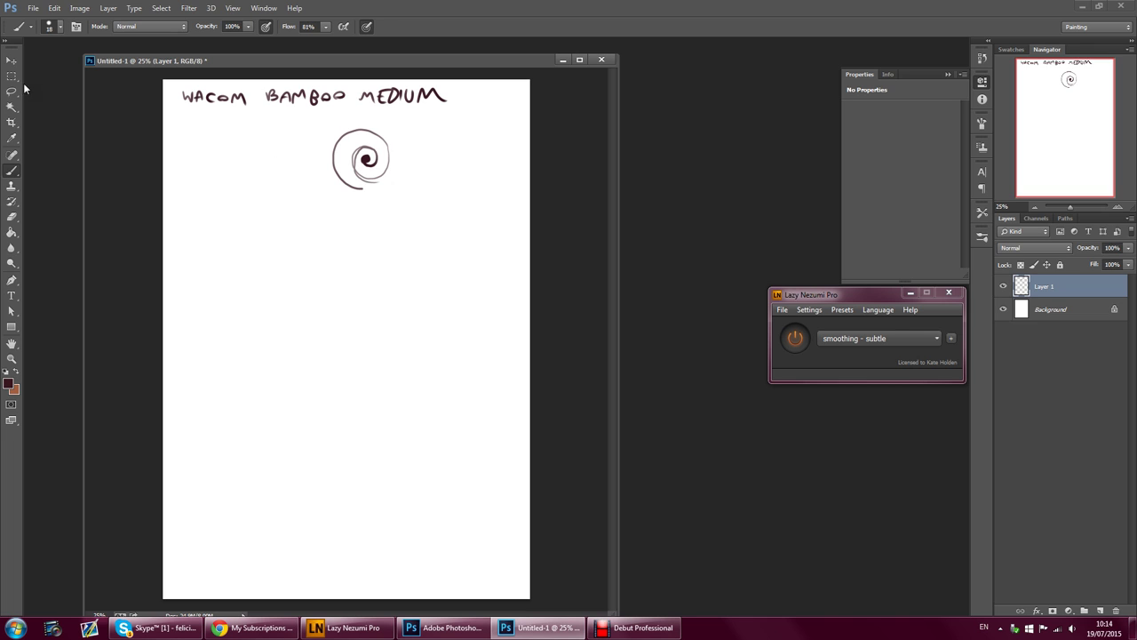
# - Erase the handwriting and spiral from Layer 1 with the large eraser, and return to the Brush tool
pyautogui.click(11, 216)
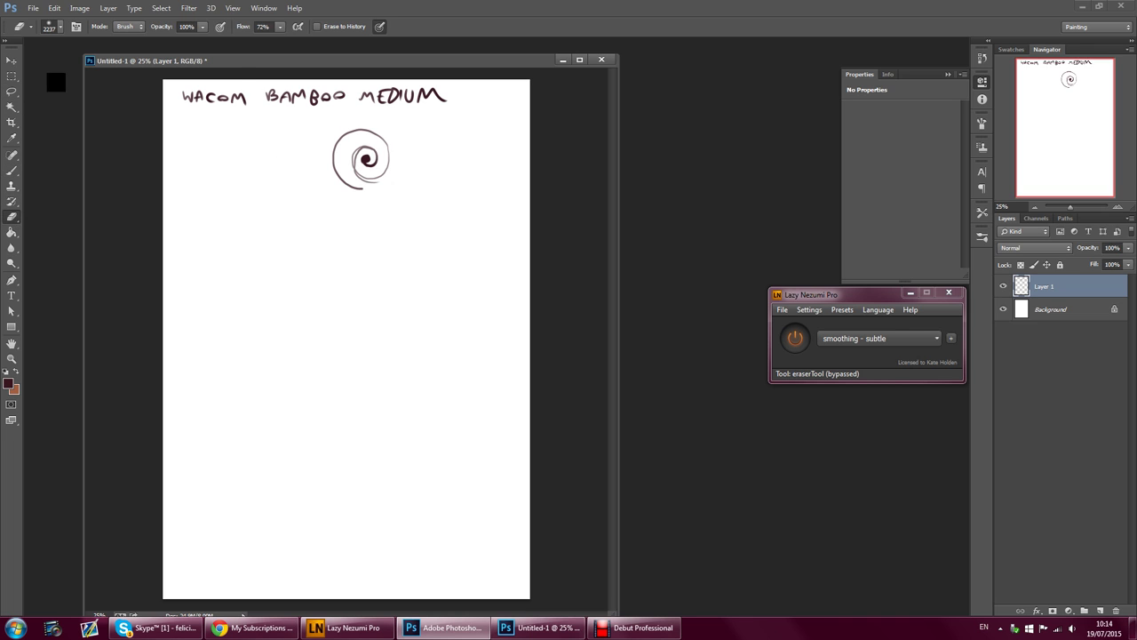
pyautogui.moveTo(252, 112)
pyautogui.mouseDown()
pyautogui.moveTo(279, 56)
pyautogui.moveTo(226, 40)
pyautogui.moveTo(252, 17)
pyautogui.moveTo(53, 13)
pyautogui.moveTo(298, 3)
pyautogui.moveTo(229, 16)
pyautogui.moveTo(428, 18)
pyautogui.moveTo(365, 13)
pyautogui.moveTo(297, 69)
pyautogui.mouseUp()
pyautogui.click(11, 170)
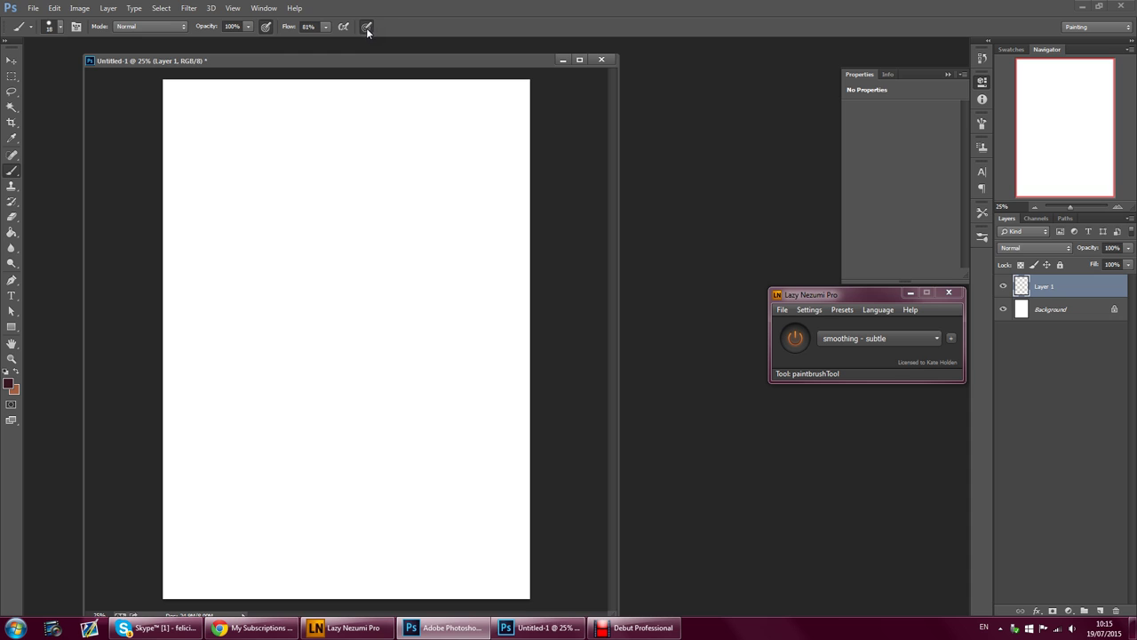
# - Paint an angular test stroke with pen pressure for size and opacity off, and erase it from the layer
pyautogui.moveTo(277, 187)
pyautogui.mouseDown()
pyautogui.moveTo(309, 139)
pyautogui.moveTo(331, 180)
pyautogui.moveTo(309, 228)
pyautogui.moveTo(342, 243)
pyautogui.moveTo(358, 209)
pyautogui.mouseUp()
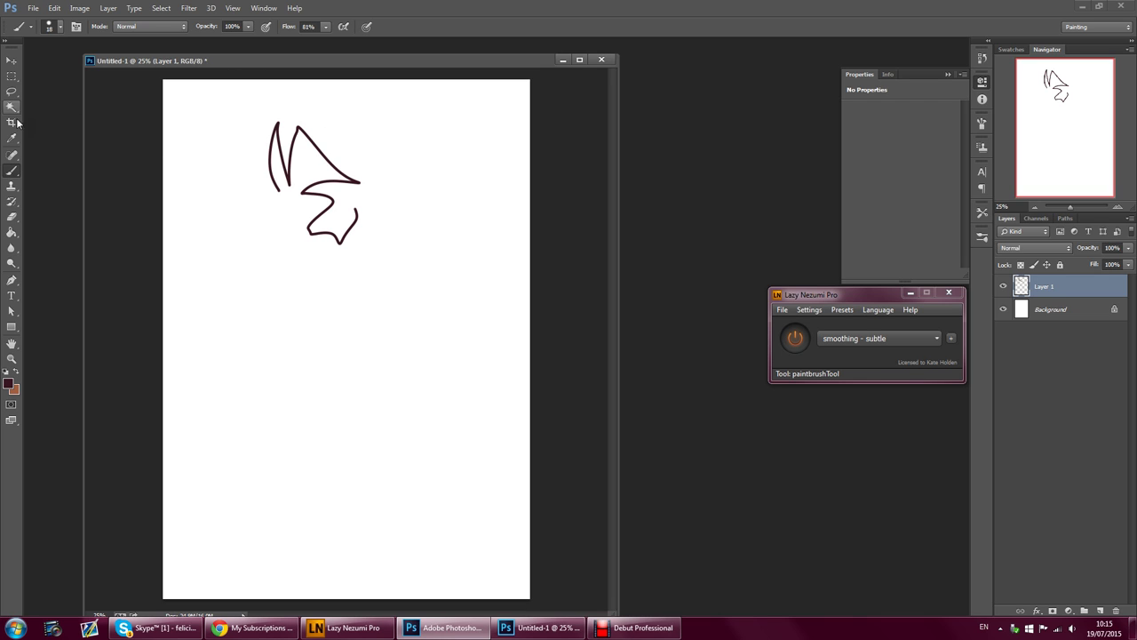
pyautogui.click(11, 216)
pyautogui.click(167, 90)
pyautogui.moveTo(166, 91)
pyautogui.mouseDown()
pyautogui.moveTo(200, 81)
pyautogui.moveTo(275, 97)
pyautogui.moveTo(1, 65)
pyautogui.mouseUp()
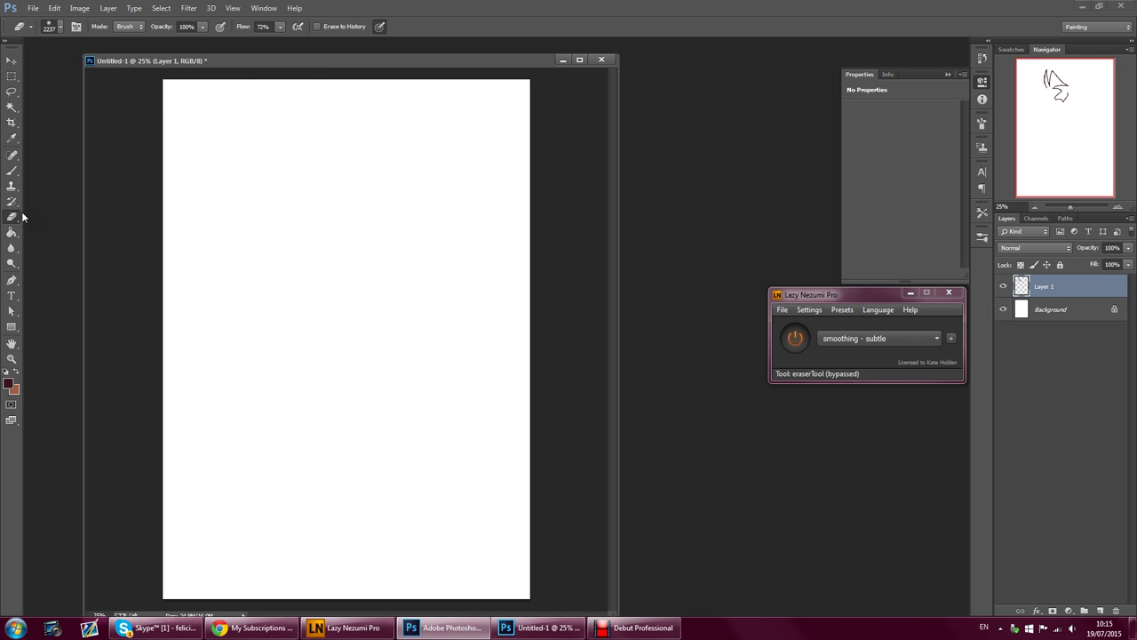
pyautogui.click(11, 169)
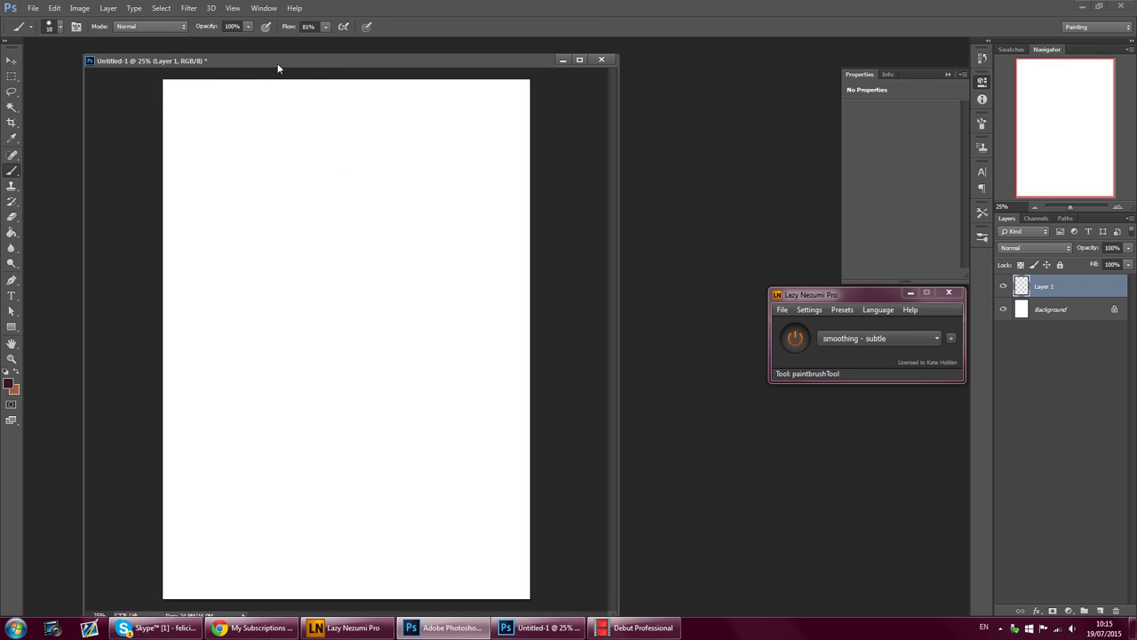
# - Choose the 60 px hard round brush and paint a dense scribble with pen pressure for size turned off
pyautogui.click(367, 28)
pyautogui.click(56, 26)
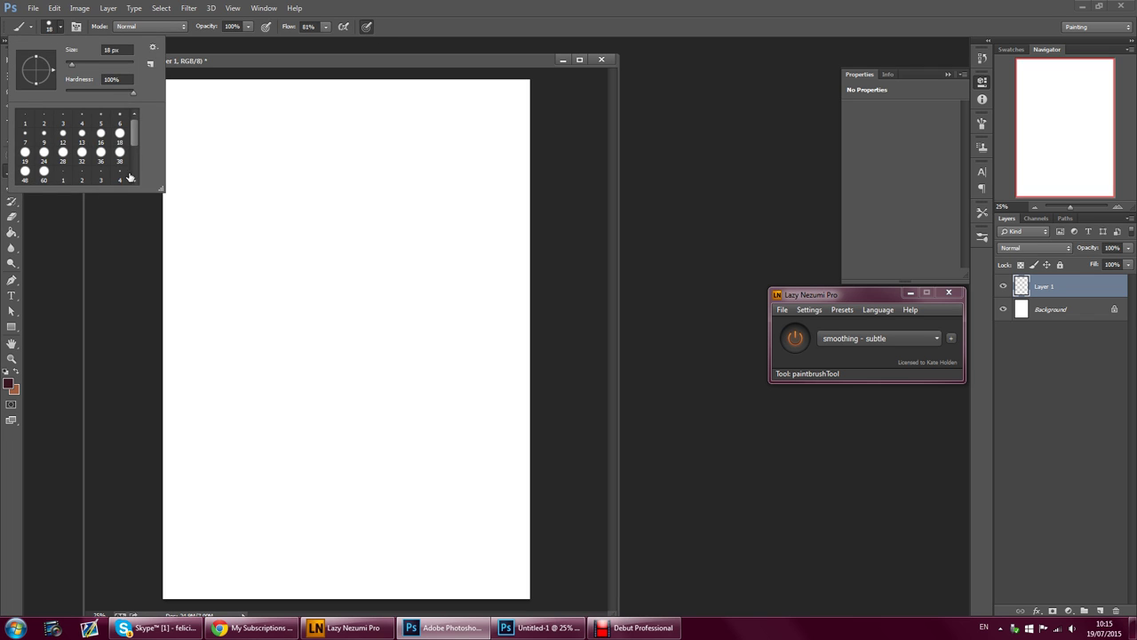
pyautogui.click(45, 177)
pyautogui.click(366, 26)
pyautogui.moveTo(264, 203)
pyautogui.mouseDown()
pyautogui.moveTo(272, 176)
pyautogui.moveTo(286, 197)
pyautogui.moveTo(350, 183)
pyautogui.moveTo(317, 175)
pyautogui.moveTo(332, 148)
pyautogui.moveTo(293, 194)
pyautogui.mouseUp()
# - Paint a large spiral and an S-curve with size pressure on, plus a spiral above them with opacity pressure also on
pyautogui.click(59, 27)
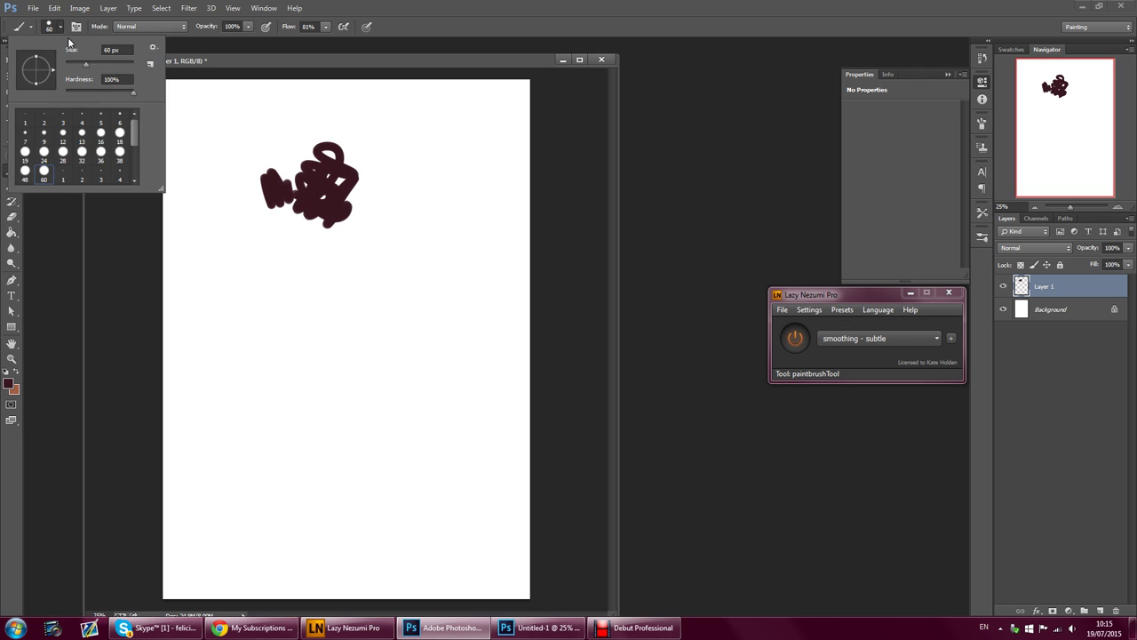
pyautogui.click(373, 61)
pyautogui.click(367, 27)
pyautogui.moveTo(439, 316)
pyautogui.mouseDown()
pyautogui.moveTo(399, 276)
pyautogui.moveTo(396, 228)
pyautogui.moveTo(423, 201)
pyautogui.moveTo(447, 211)
pyautogui.moveTo(460, 241)
pyautogui.moveTo(442, 251)
pyautogui.moveTo(439, 236)
pyautogui.mouseUp()
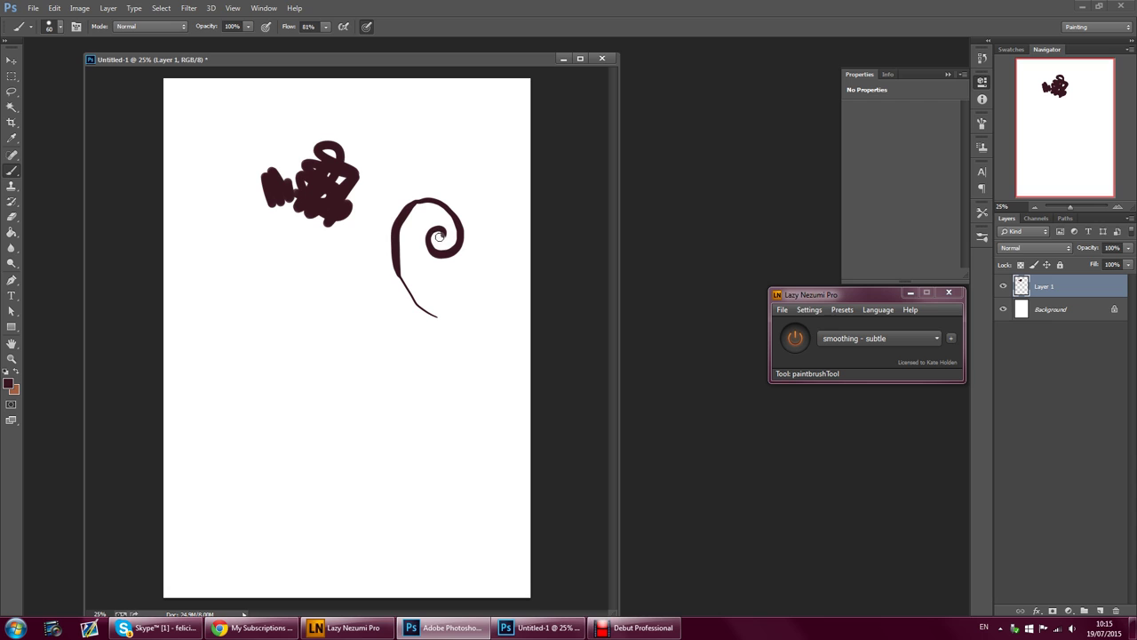
pyautogui.moveTo(457, 185)
pyautogui.mouseDown()
pyautogui.moveTo(447, 153)
pyautogui.moveTo(467, 176)
pyautogui.moveTo(480, 157)
pyautogui.moveTo(456, 142)
pyautogui.moveTo(468, 125)
pyautogui.moveTo(474, 132)
pyautogui.moveTo(466, 121)
pyautogui.moveTo(455, 129)
pyautogui.moveTo(475, 174)
pyautogui.moveTo(440, 158)
pyautogui.mouseUp()
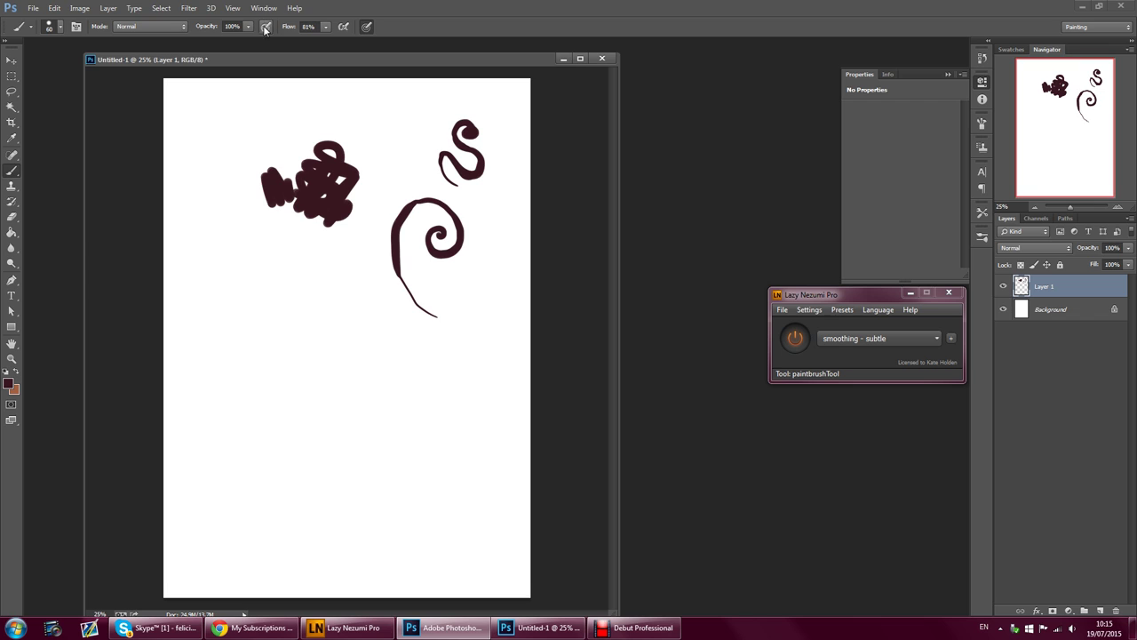
pyautogui.moveTo(396, 173)
pyautogui.mouseDown()
pyautogui.moveTo(378, 133)
pyautogui.moveTo(397, 102)
pyautogui.moveTo(424, 106)
pyautogui.moveTo(421, 125)
pyautogui.moveTo(409, 128)
pyautogui.moveTo(419, 107)
pyautogui.moveTo(382, 151)
pyautogui.moveTo(402, 179)
pyautogui.moveTo(387, 133)
pyautogui.moveTo(402, 99)
pyautogui.moveTo(424, 117)
pyautogui.moveTo(410, 123)
pyautogui.moveTo(402, 97)
pyautogui.moveTo(389, 169)
pyautogui.moveTo(386, 135)
pyautogui.moveTo(393, 151)
pyautogui.moveTo(401, 102)
pyautogui.moveTo(393, 108)
pyautogui.moveTo(414, 99)
pyautogui.moveTo(381, 135)
pyautogui.moveTo(416, 94)
pyautogui.moveTo(423, 108)
pyautogui.moveTo(393, 93)
pyautogui.mouseUp()
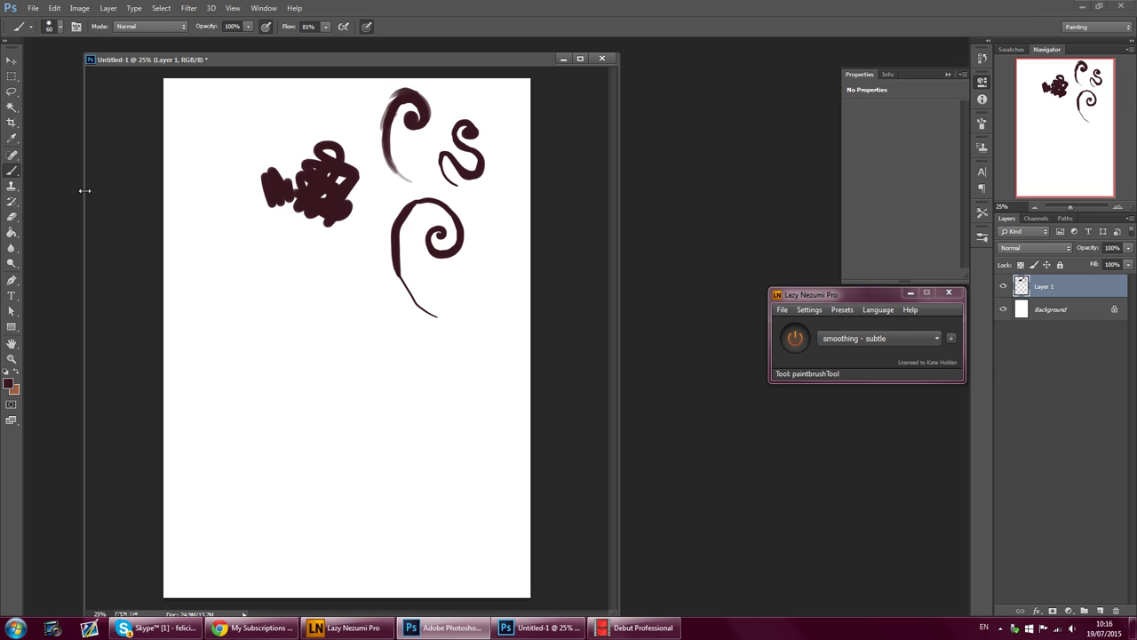
# - Erase all the test strokes from Layer 1 with the large eraser, and return to the Brush tool
pyautogui.click(11, 216)
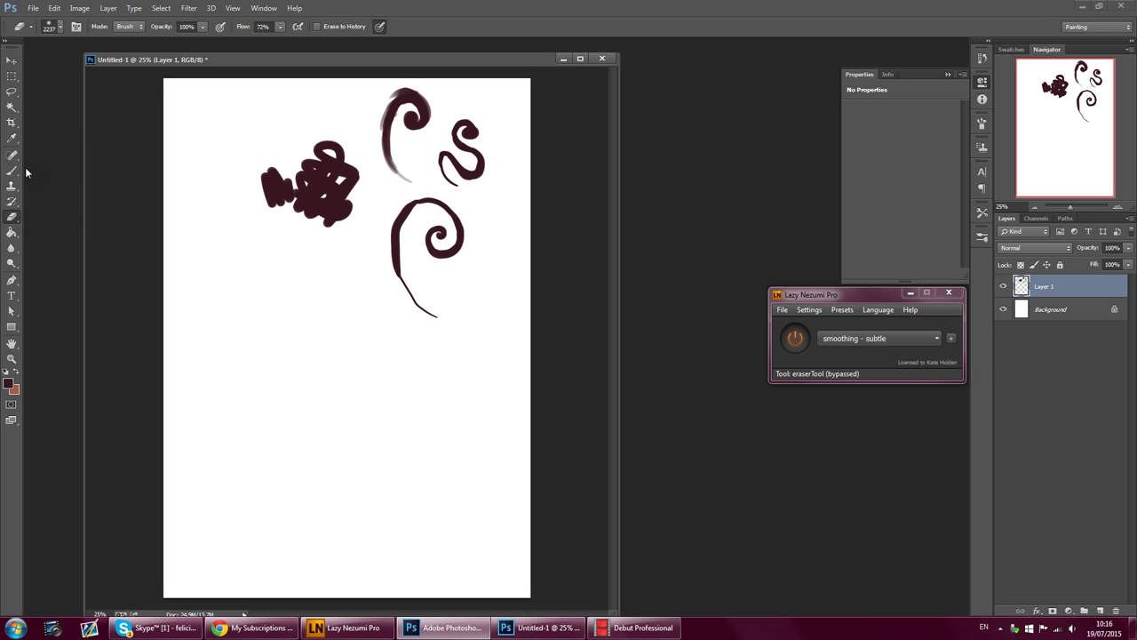
pyautogui.click(60, 27)
pyautogui.moveTo(255, 111)
pyautogui.mouseDown()
pyautogui.moveTo(209, 68)
pyautogui.moveTo(217, 98)
pyautogui.moveTo(296, 72)
pyautogui.moveTo(305, 47)
pyautogui.moveTo(364, 41)
pyautogui.moveTo(346, 11)
pyautogui.moveTo(112, 61)
pyautogui.moveTo(180, 62)
pyautogui.moveTo(216, 47)
pyautogui.mouseUp()
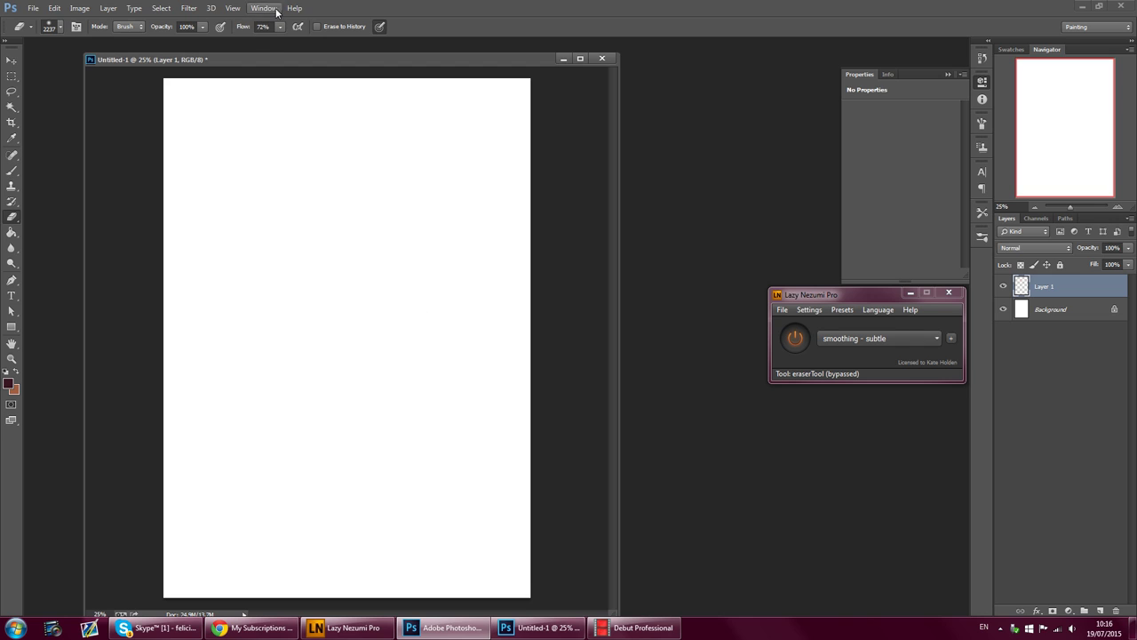
pyautogui.click(10, 169)
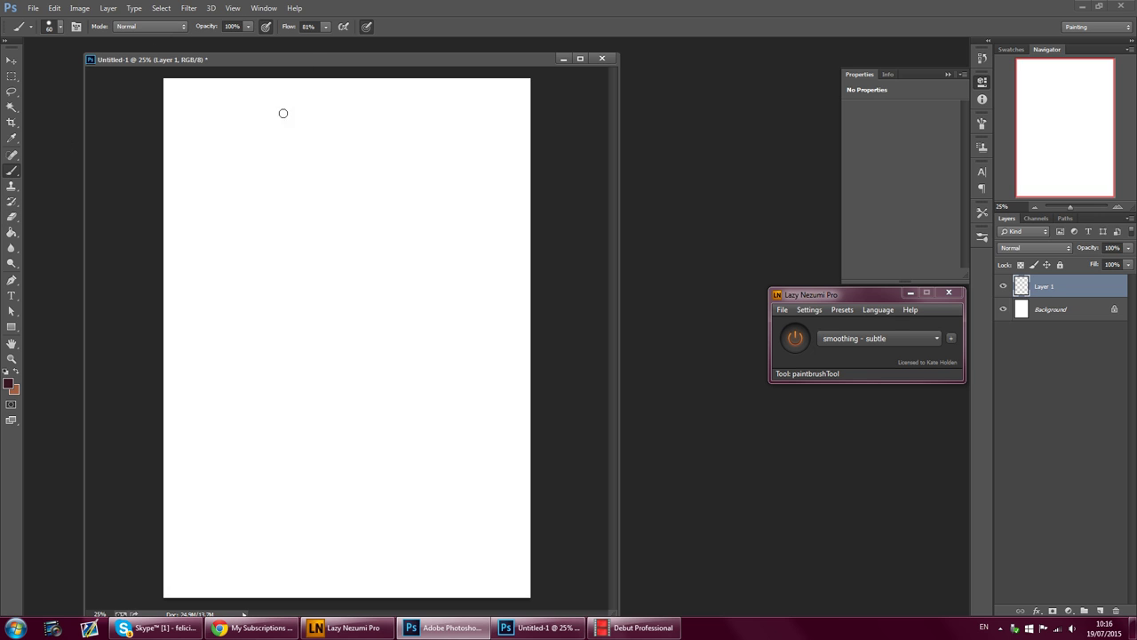
# - Paint a short curved stroke with size and opacity pressure on, erase it from Layer 1, and return to the Brush tool
pyautogui.moveTo(290, 187)
pyautogui.mouseDown()
pyautogui.moveTo(297, 127)
pyautogui.moveTo(328, 122)
pyautogui.mouseUp()
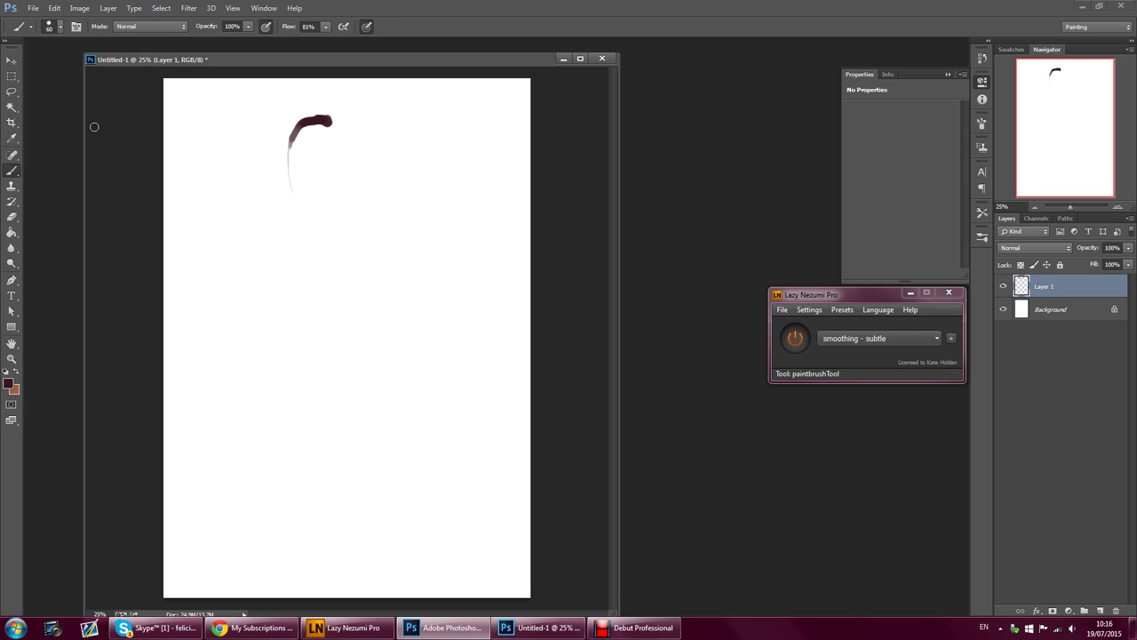
pyautogui.click(12, 216)
pyautogui.click(183, 64)
pyautogui.click(185, 53)
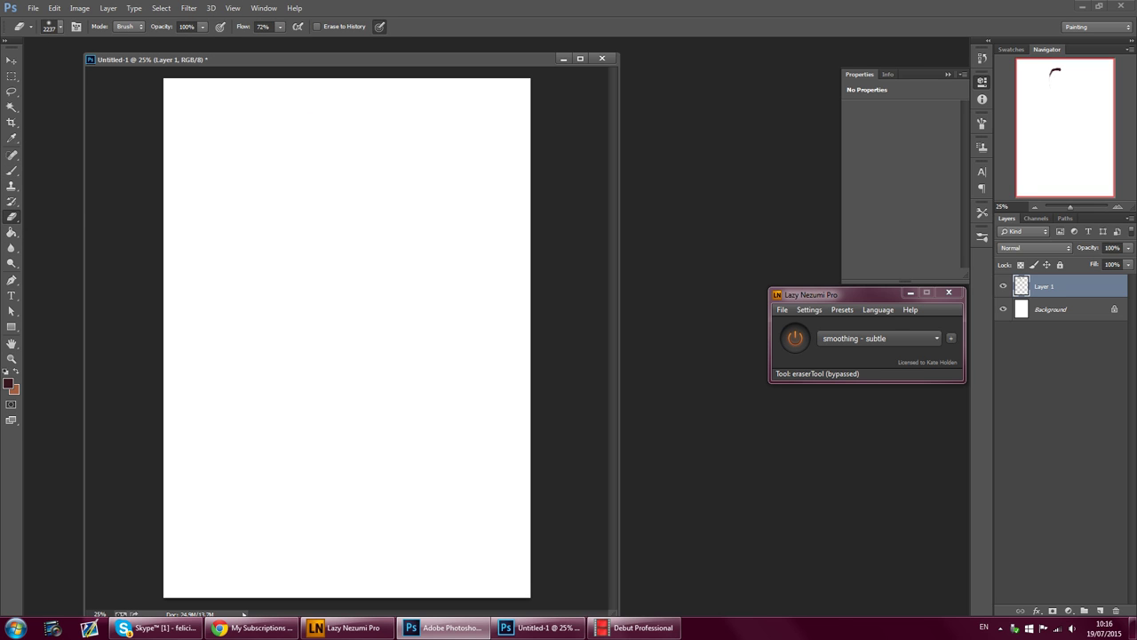
pyautogui.click(12, 170)
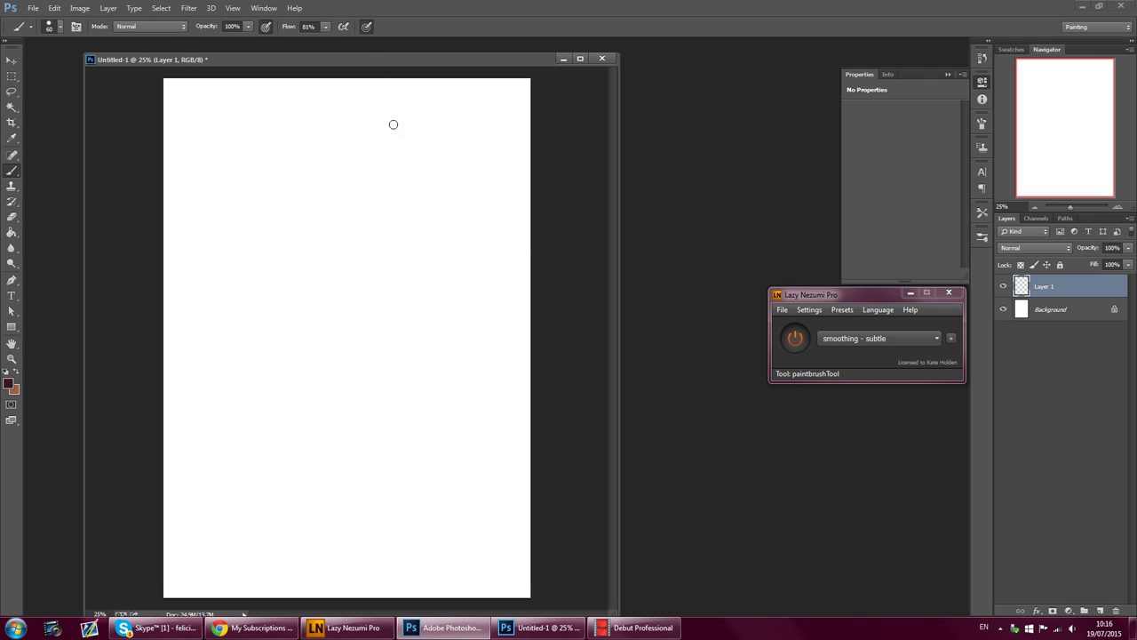
# - Fill the Background layer with a dark muted purple of about 289° hue using the Paint Bucket
pyautogui.click(1066, 313)
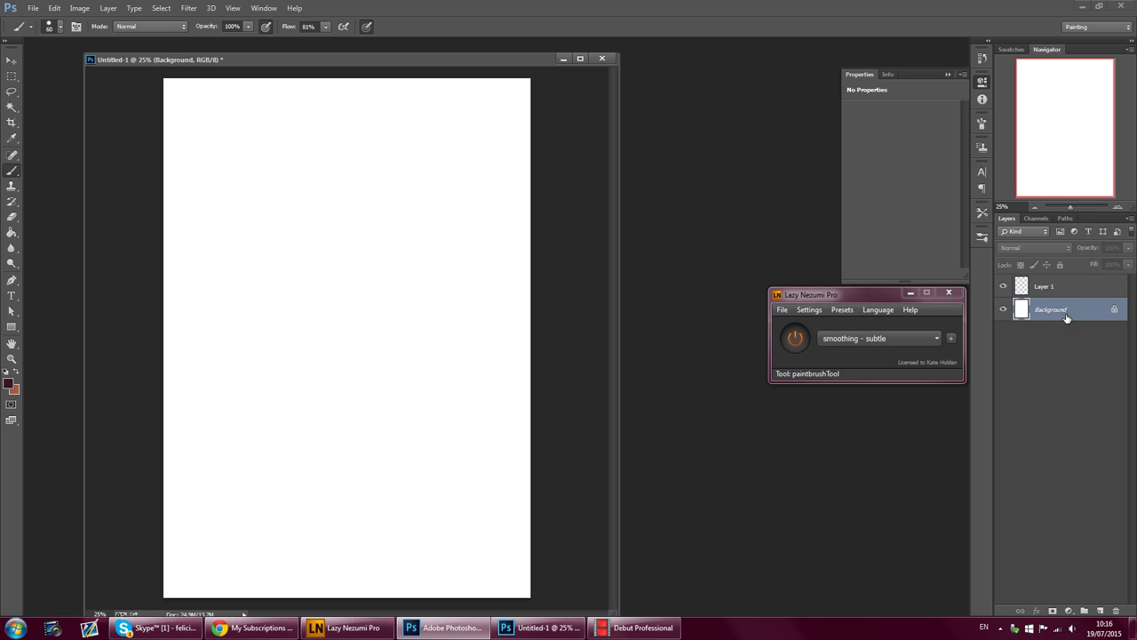
pyautogui.click(8, 383)
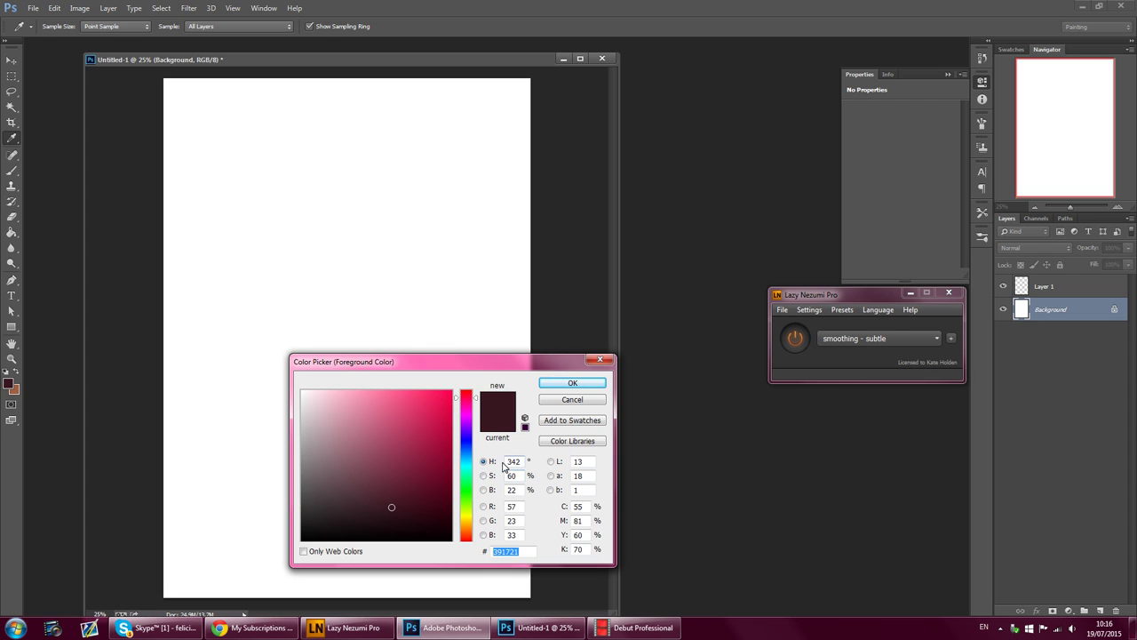
pyautogui.moveTo(362, 512); pyautogui.dragTo(348, 501)
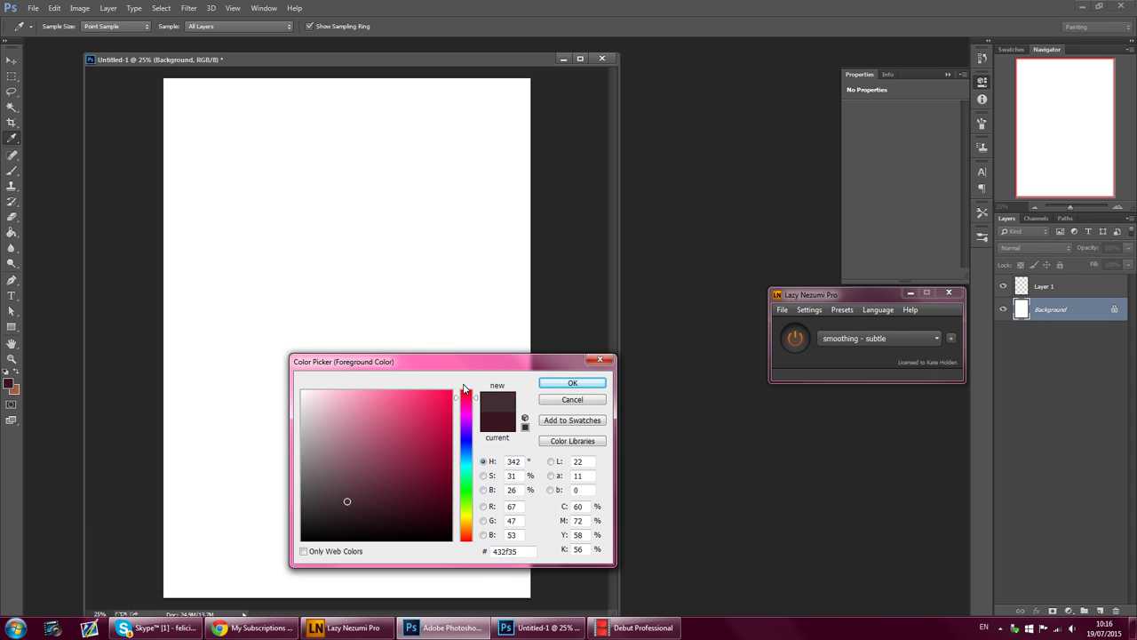
pyautogui.moveTo(464, 406); pyautogui.dragTo(469, 420)
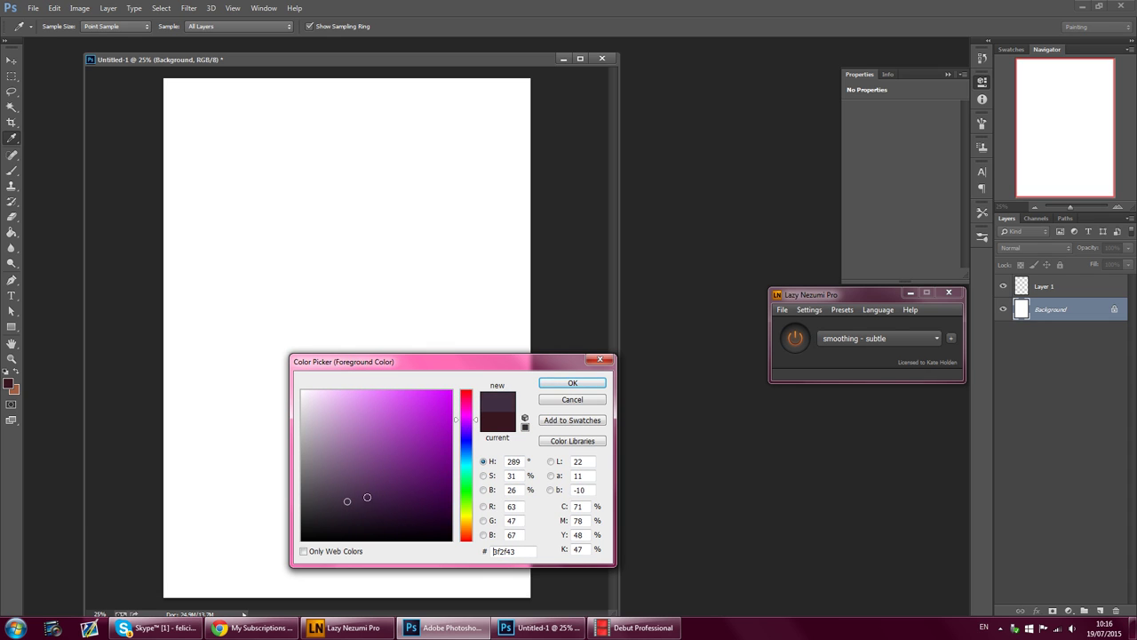
pyautogui.moveTo(350, 502); pyautogui.dragTo(342, 500)
pyautogui.click(573, 383)
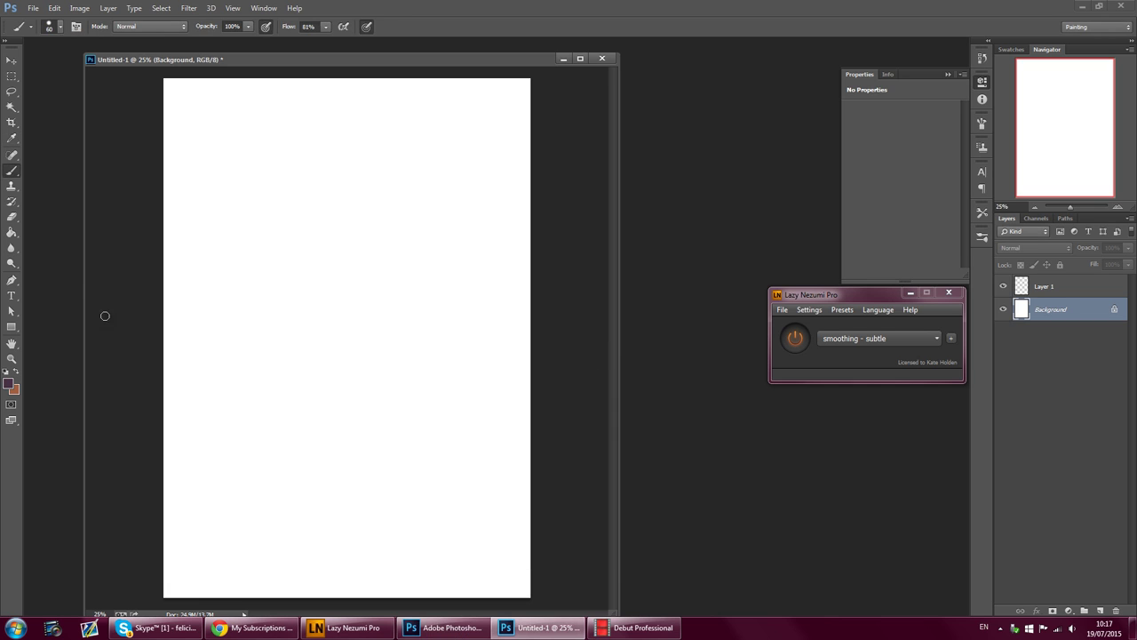
pyautogui.click(11, 232)
pyautogui.click(271, 366)
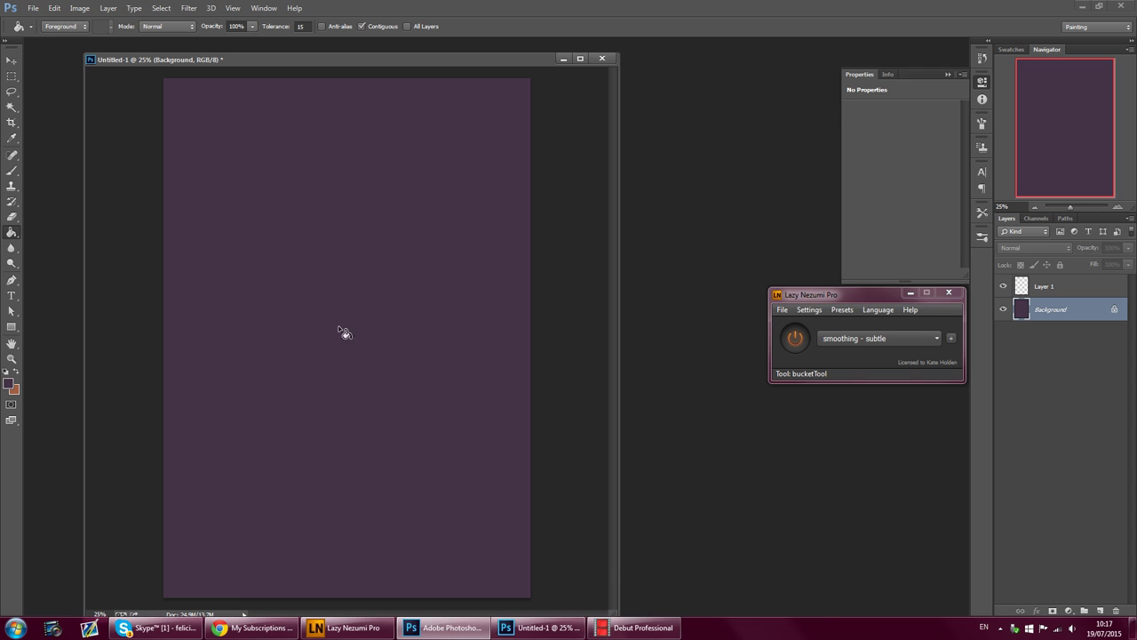
# - Choose the 500 px soft round brush and enlarge it to 2237 px
pyautogui.click(10, 175)
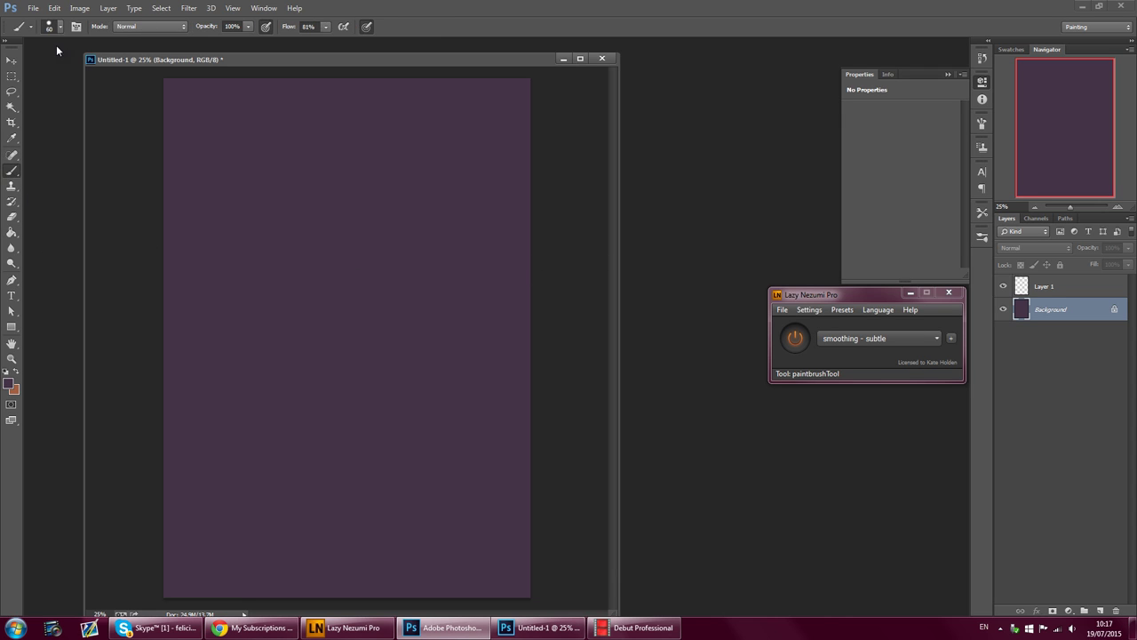
pyautogui.click(51, 25)
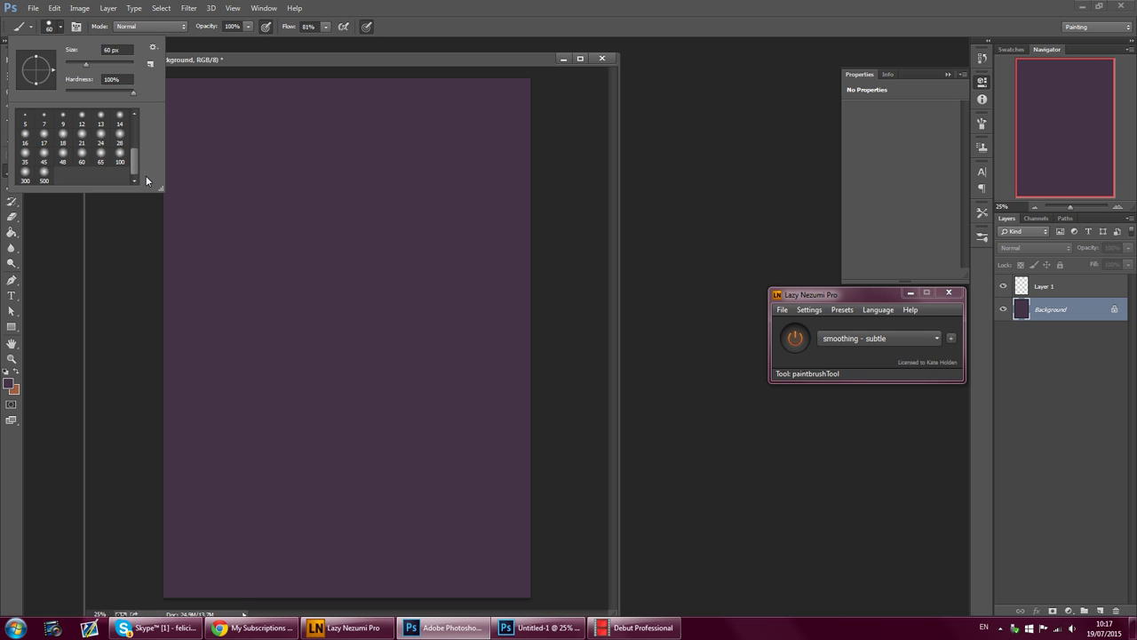
pyautogui.click(44, 173)
pyautogui.moveTo(129, 65); pyautogui.dragTo(131, 65)
pyautogui.click(270, 60)
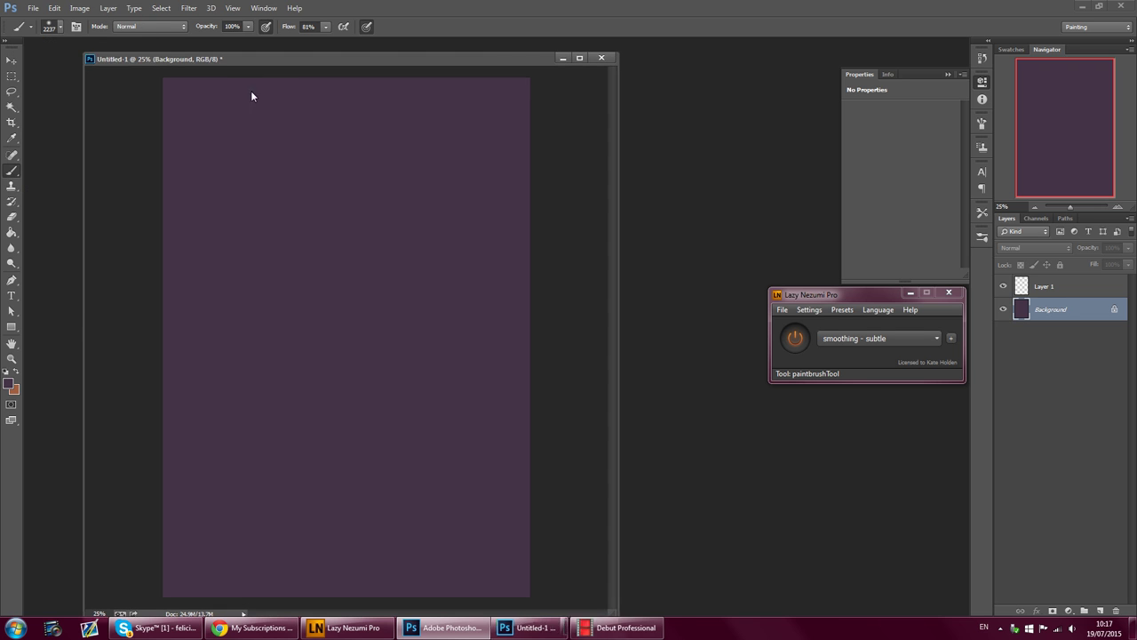
# - Set the foreground colour to the lighter purple #593759 and paint broad soft strokes across the Background layer
pyautogui.click(8, 384)
pyautogui.moveTo(340, 495); pyautogui.dragTo(359, 488)
pyautogui.moveTo(461, 419); pyautogui.dragTo(467, 414)
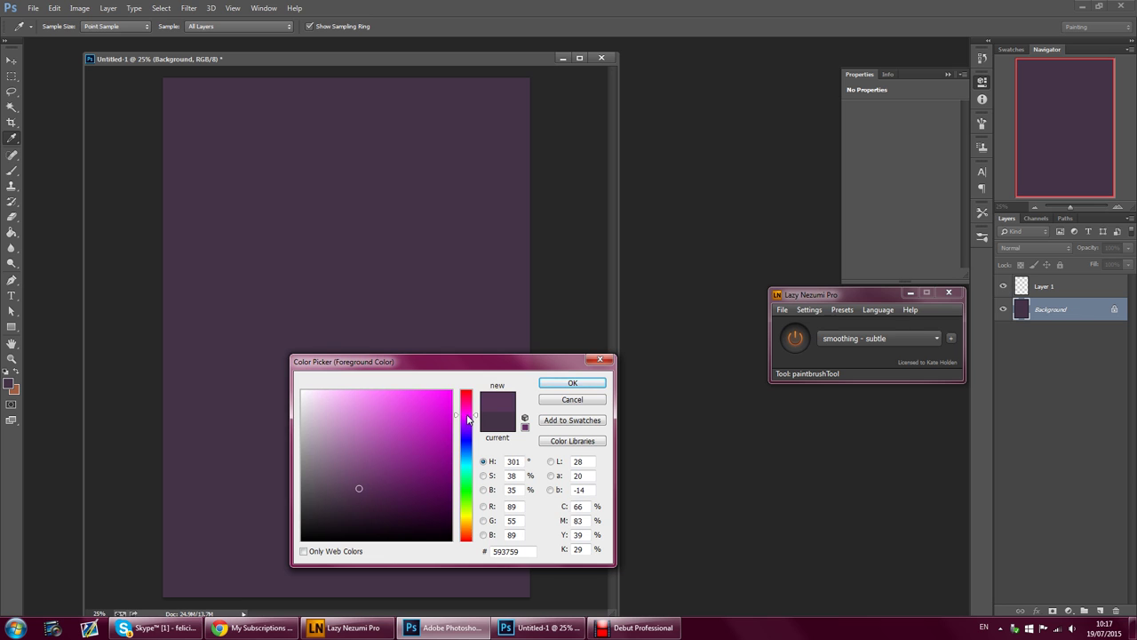
pyautogui.click(566, 383)
pyautogui.moveTo(308, 35)
pyautogui.mouseDown()
pyautogui.moveTo(398, 36)
pyautogui.moveTo(390, 183)
pyautogui.moveTo(232, 223)
pyautogui.moveTo(386, 290)
pyautogui.moveTo(430, 331)
pyautogui.moveTo(328, 406)
pyautogui.moveTo(381, 419)
pyautogui.mouseUp()
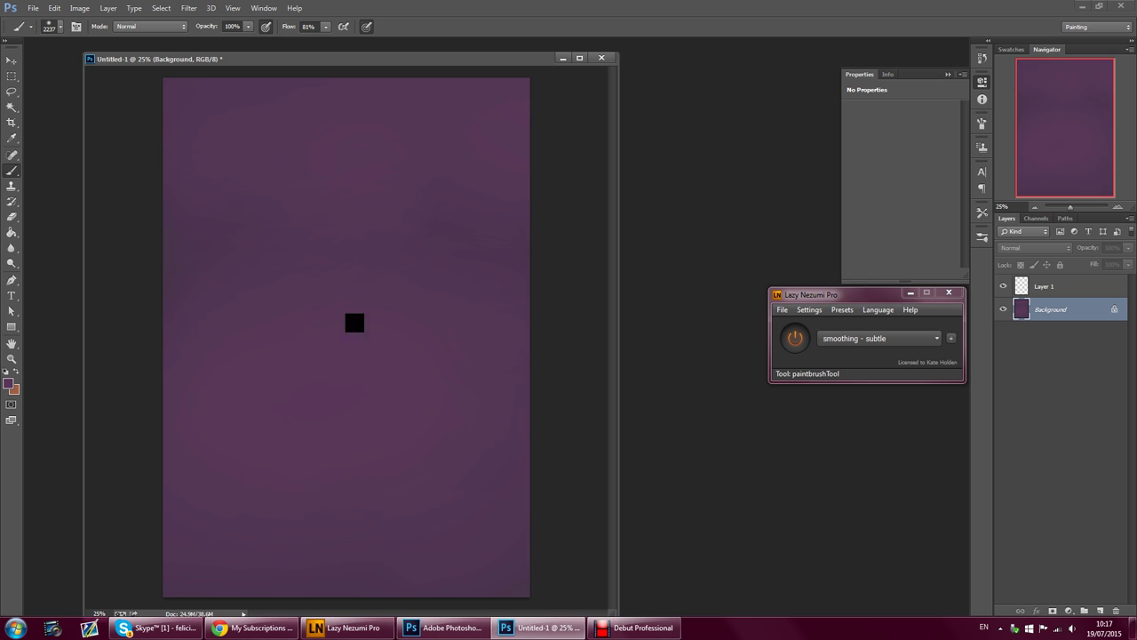
# - Set the soft brush to 1447 px and paint uneven patches over the Background in a more saturated purple
pyautogui.click(59, 26)
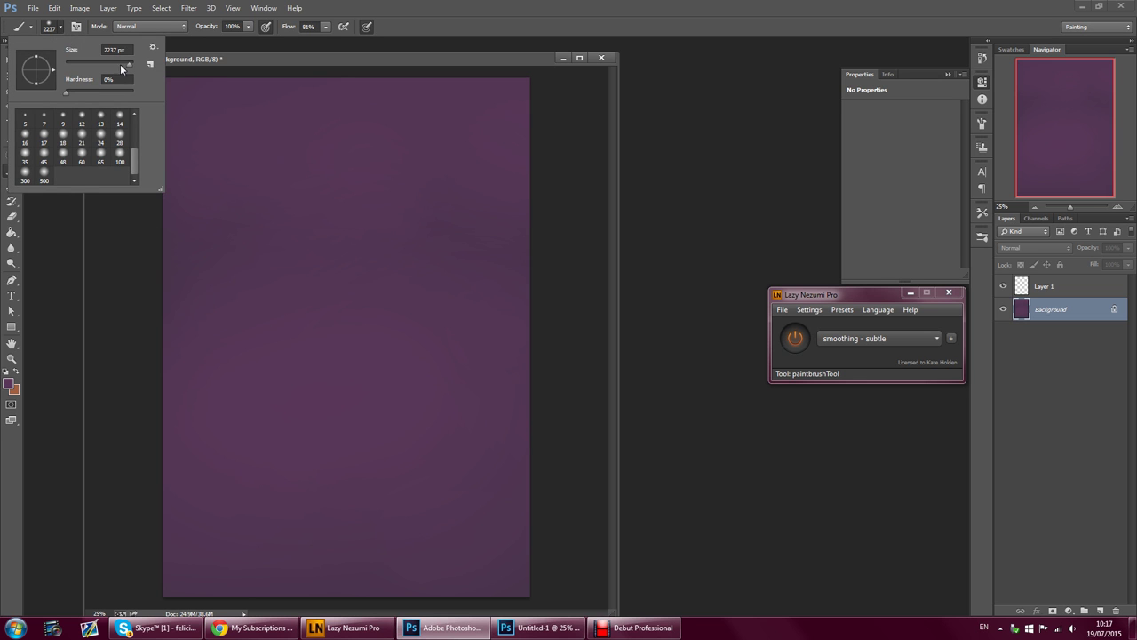
pyautogui.click(126, 64)
pyautogui.moveTo(126, 64); pyautogui.dragTo(138, 68)
pyautogui.click(225, 56)
pyautogui.click(10, 383)
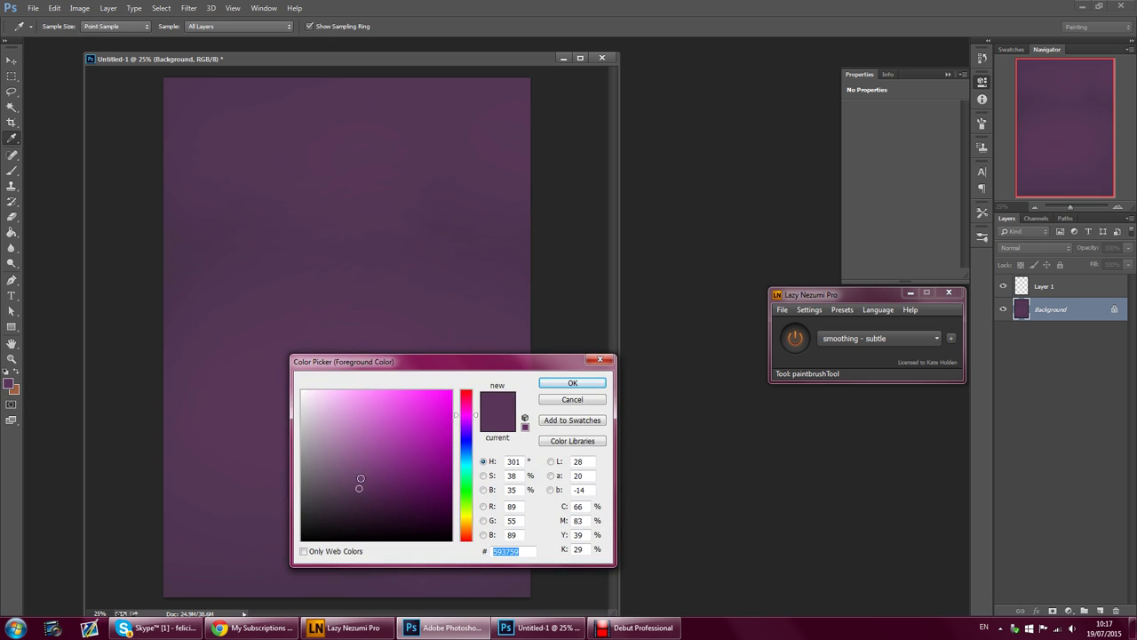
pyautogui.moveTo(359, 489); pyautogui.dragTo(373, 496)
pyautogui.click(572, 383)
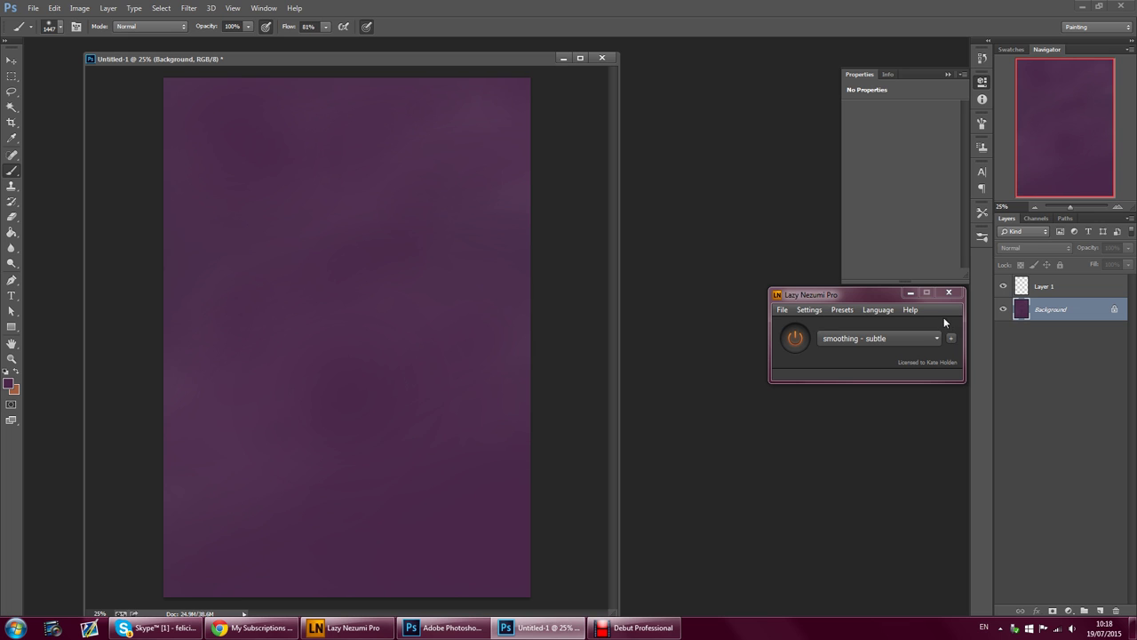
# - Select Layer 1, replace the current brushes with the Round Brushes with Size set, and look through its presets
pyautogui.click(1058, 289)
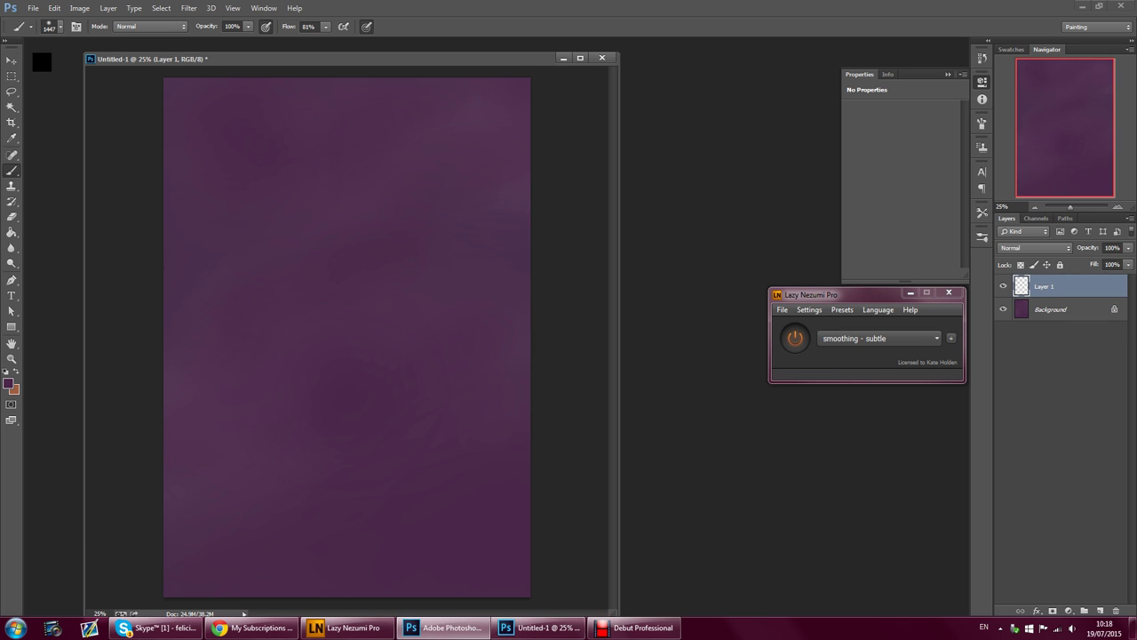
pyautogui.click(52, 27)
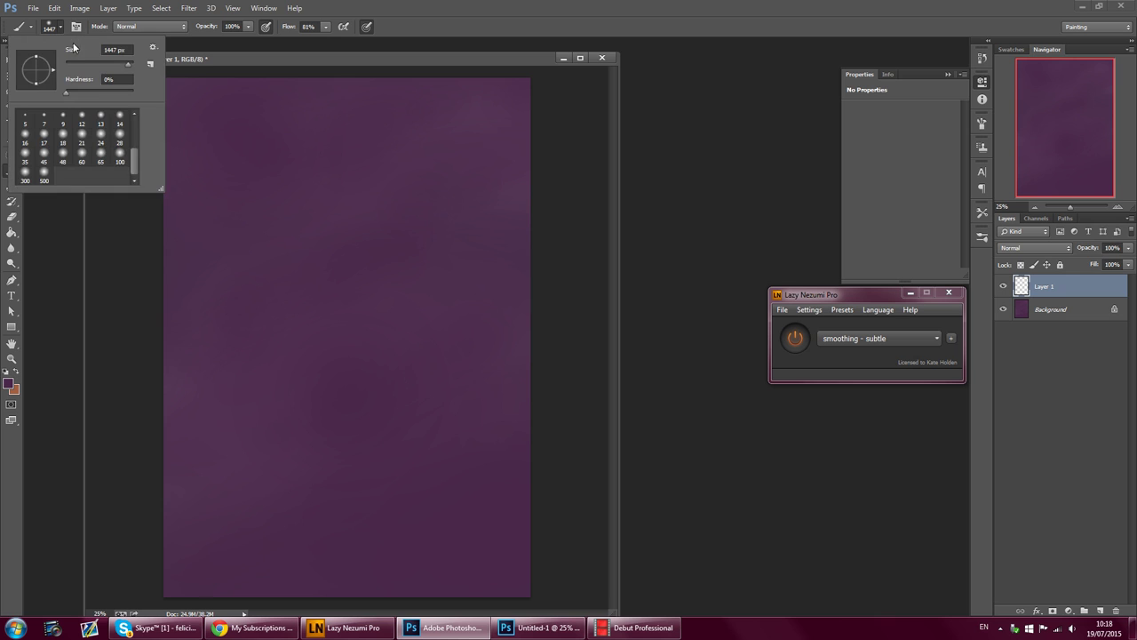
pyautogui.click(153, 47)
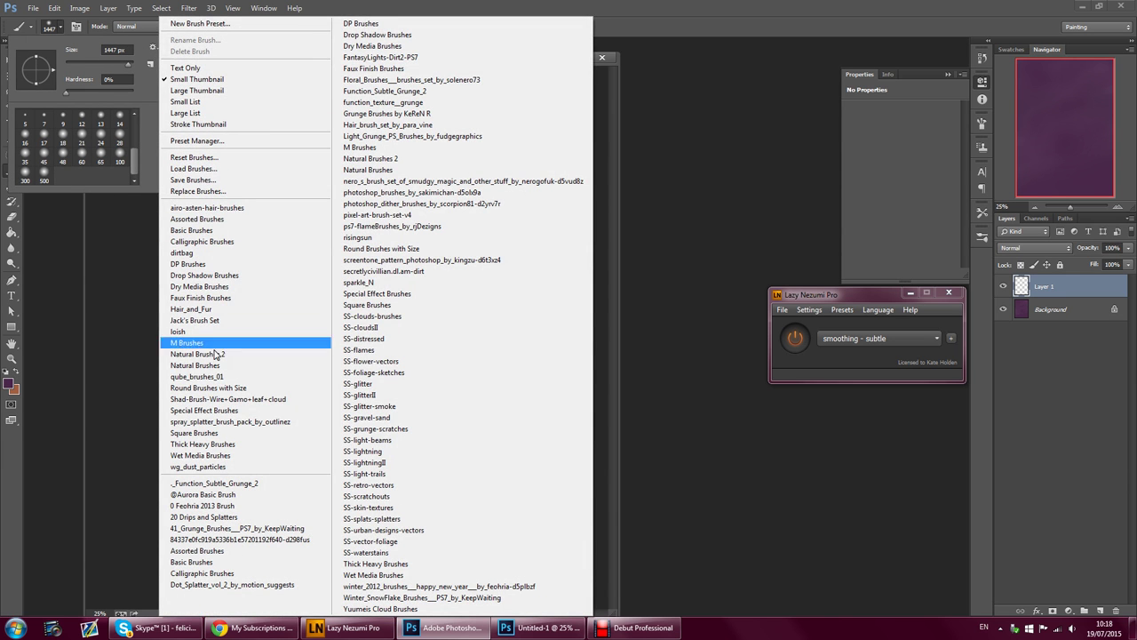
pyautogui.click(220, 391)
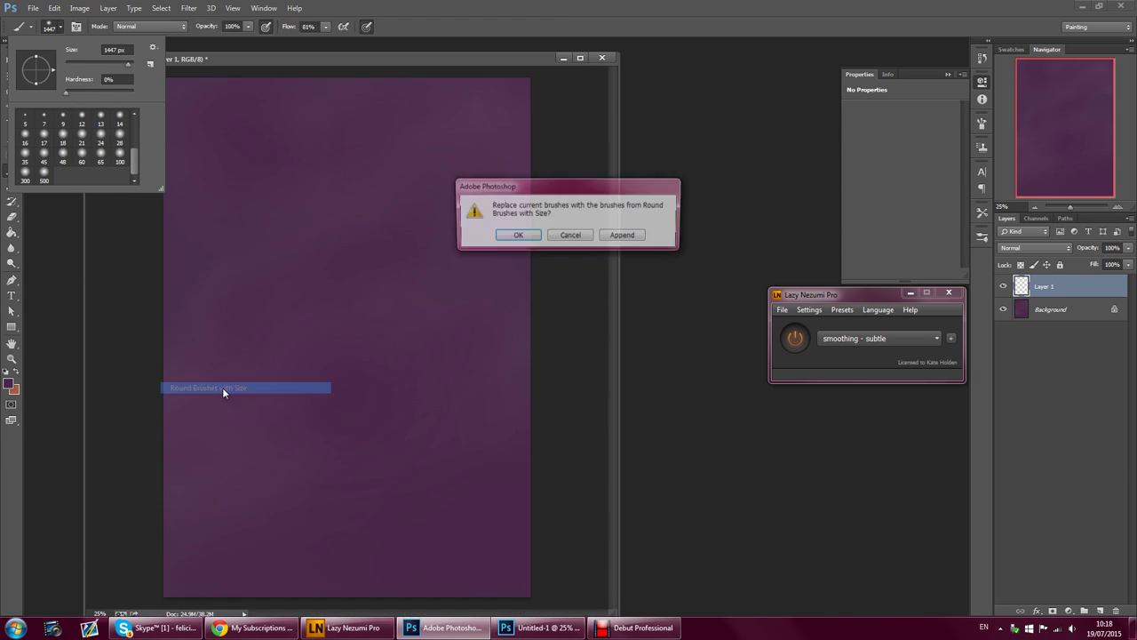
pyautogui.press('Return')
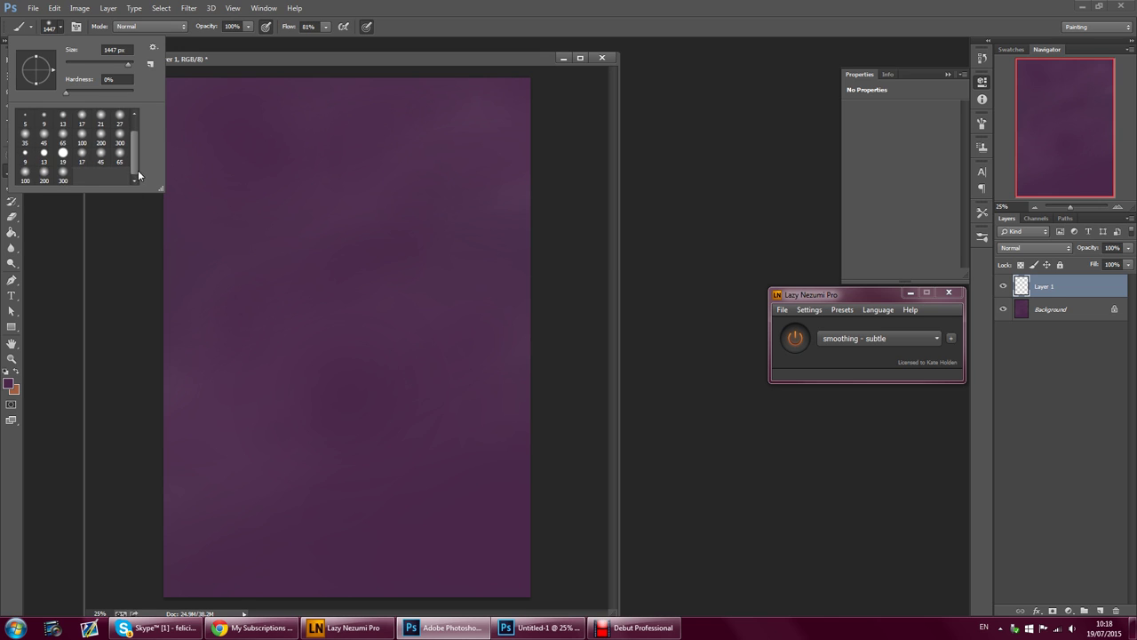
pyautogui.moveTo(136, 130)
pyautogui.mouseDown()
pyautogui.moveTo(140, 143)
pyautogui.moveTo(135, 133)
pyautogui.mouseUp()
pyautogui.moveTo(136, 154)
pyautogui.mouseDown()
pyautogui.moveTo(134, 135)
pyautogui.moveTo(140, 173)
pyautogui.mouseUp()
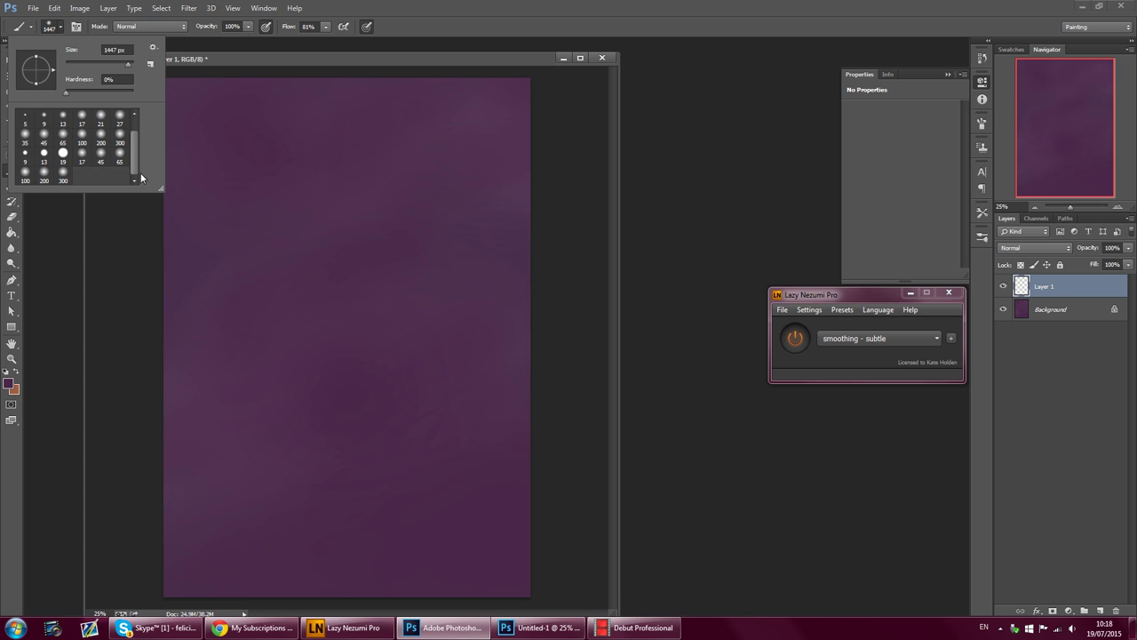
pyautogui.click(201, 50)
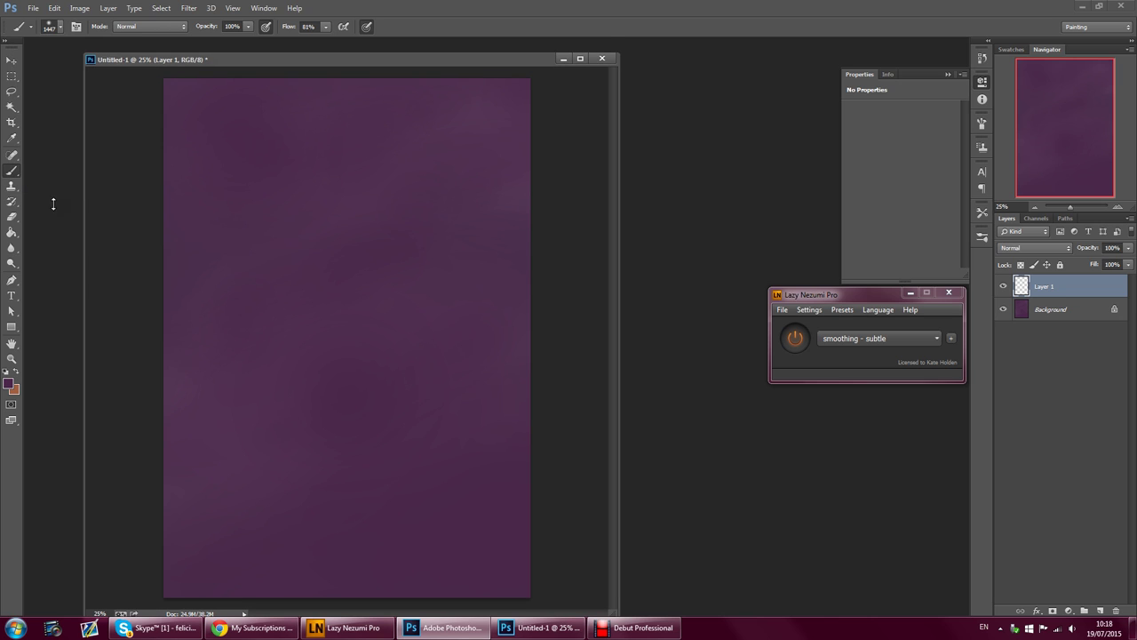
# - Choose the 1 px hard round brush, try a test mark on the canvas, and step back to undo it
pyautogui.click(58, 32)
pyautogui.click(44, 155)
pyautogui.click(62, 154)
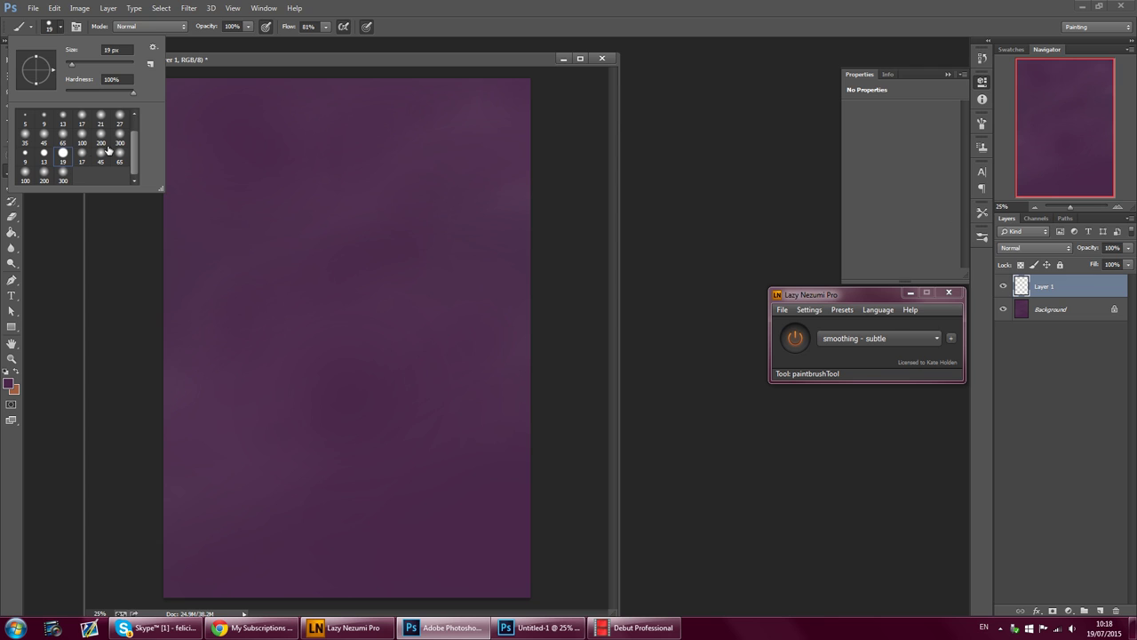
pyautogui.moveTo(135, 151)
pyautogui.mouseDown()
pyautogui.moveTo(135, 117)
pyautogui.moveTo(138, 162)
pyautogui.moveTo(136, 121)
pyautogui.mouseUp()
pyautogui.click(24, 118)
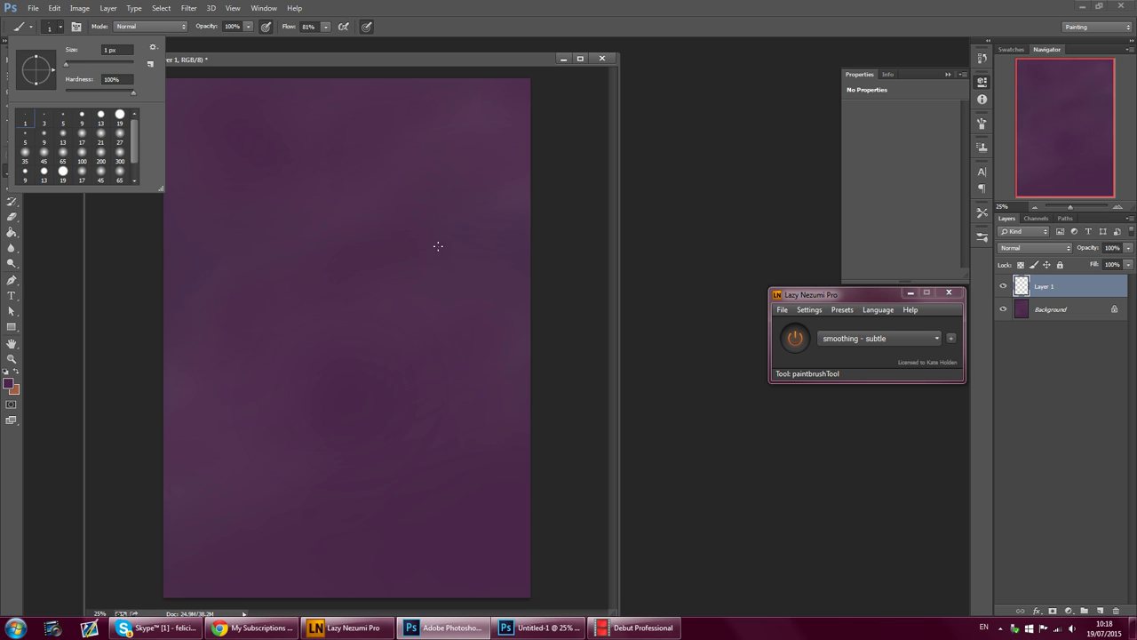
pyautogui.click(400, 267)
pyautogui.click(54, 8)
pyautogui.click(67, 42)
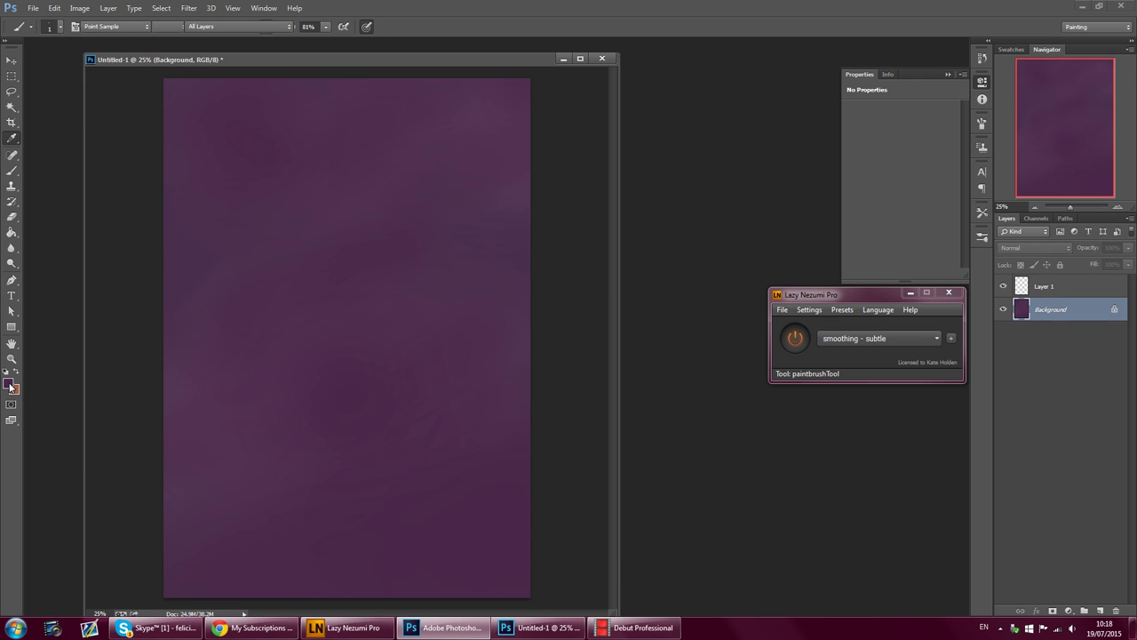
# - Set the foreground colour to a medium teal
pyautogui.click(10, 385)
pyautogui.moveTo(475, 478)
pyautogui.mouseDown()
pyautogui.moveTo(469, 507)
pyautogui.moveTo(473, 464)
pyautogui.mouseUp()
pyautogui.moveTo(392, 442); pyautogui.dragTo(398, 459)
pyautogui.click(586, 389)
# - Scribble thin teal test lines on Layer 1 with the 1 px brush, and undo them
pyautogui.click(1048, 287)
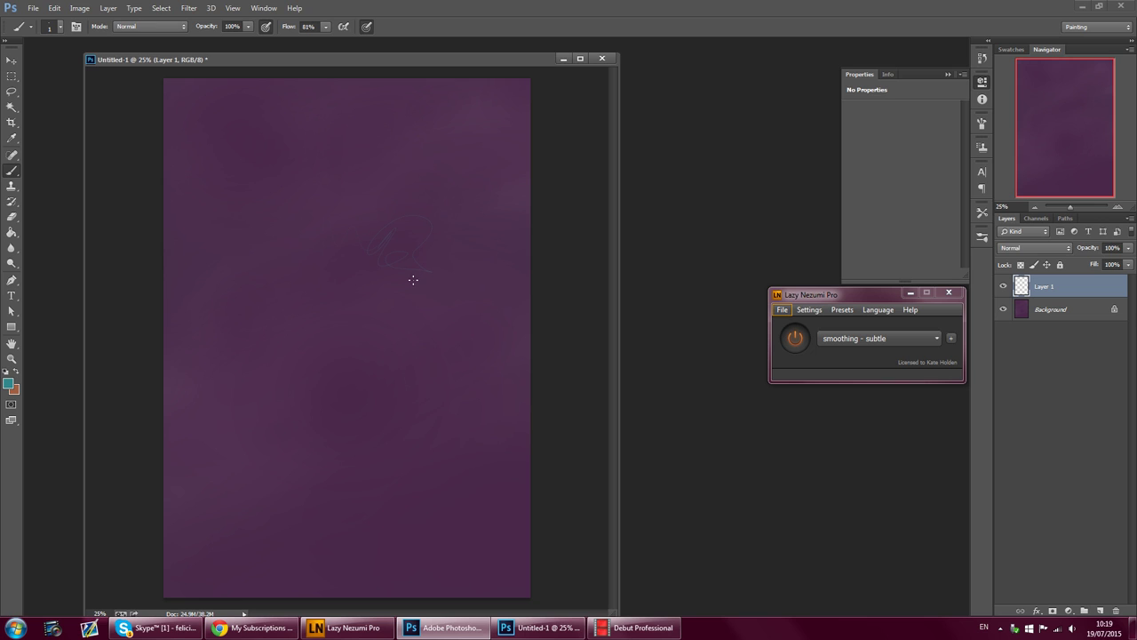
pyautogui.moveTo(404, 283); pyautogui.dragTo(459, 292)
pyautogui.click(54, 8)
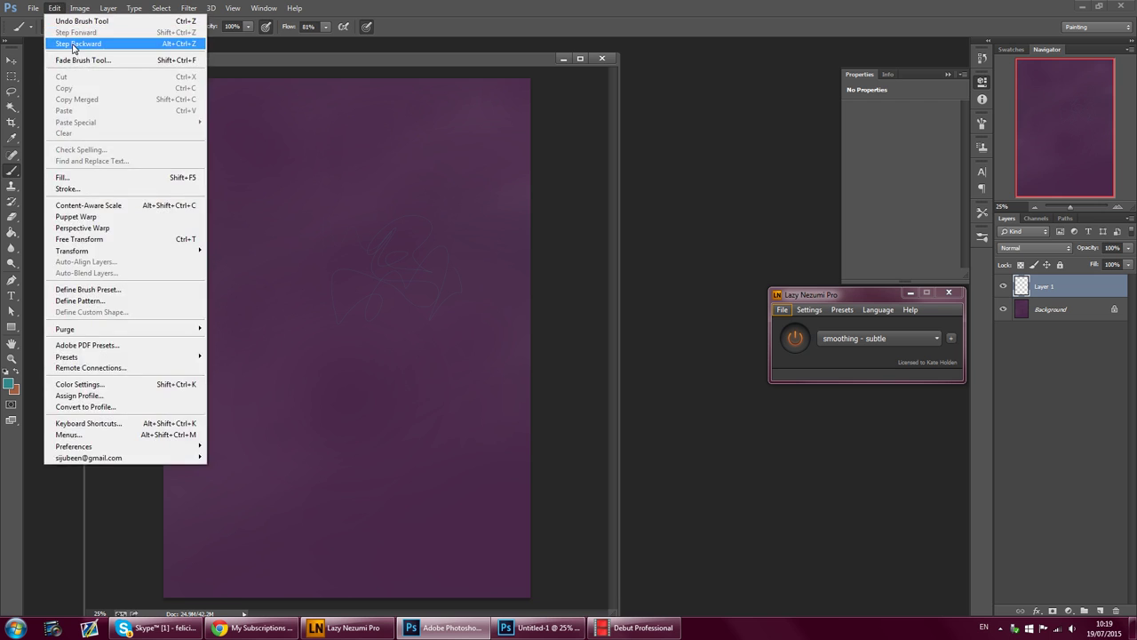
pyautogui.click(79, 38)
# - Make Layer 1 active again and choose the 19 px hard round brush
pyautogui.click(60, 27)
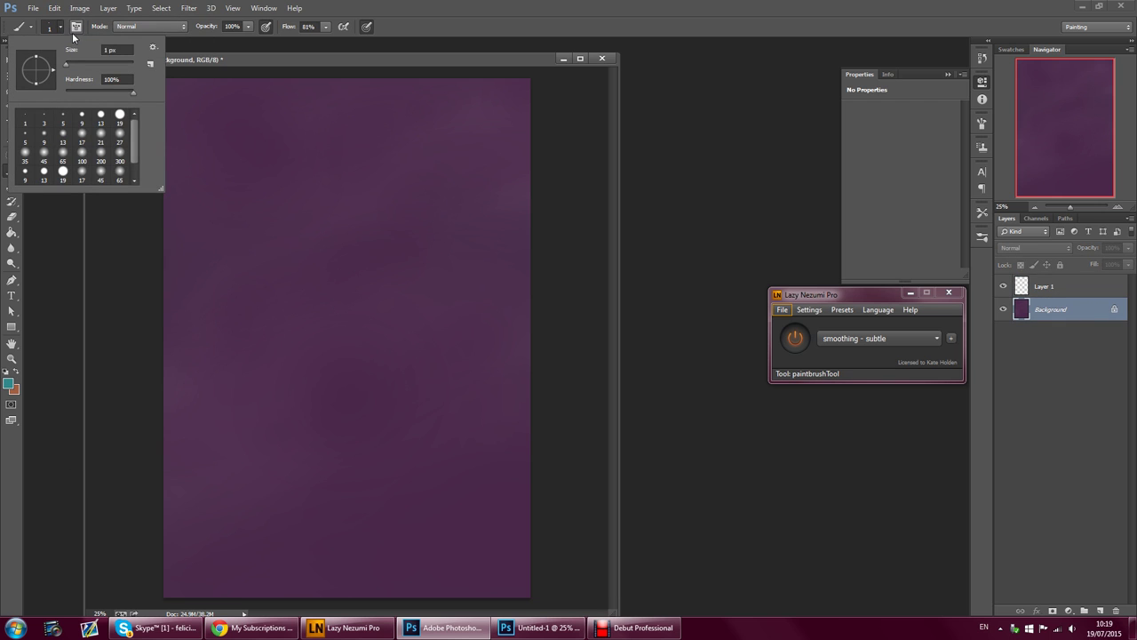
pyautogui.click(1043, 287)
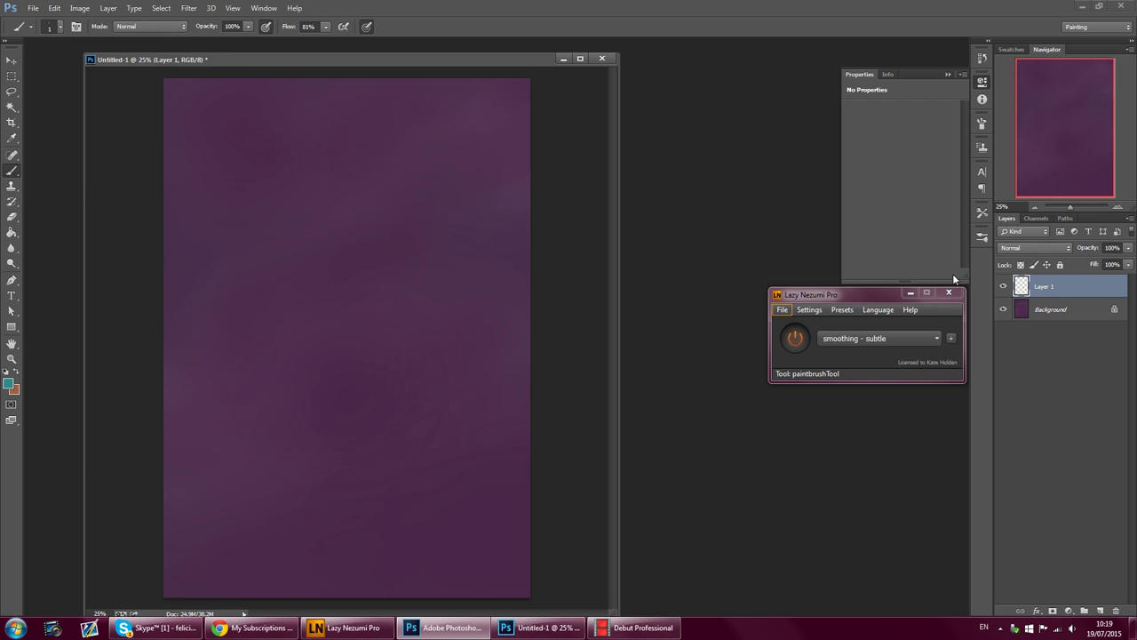
pyautogui.click(60, 26)
pyautogui.click(120, 115)
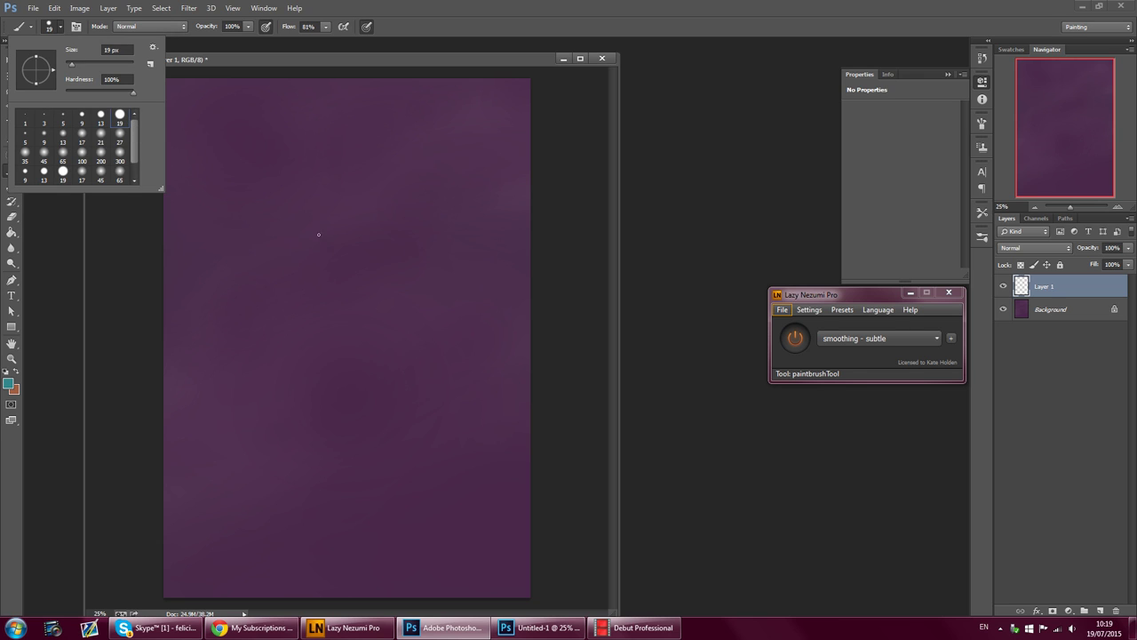
# - Sketch a head on Layer 1 with an egg-shaped outline, jaw, curved facial centre line and eye-level guide
pyautogui.click(1061, 169)
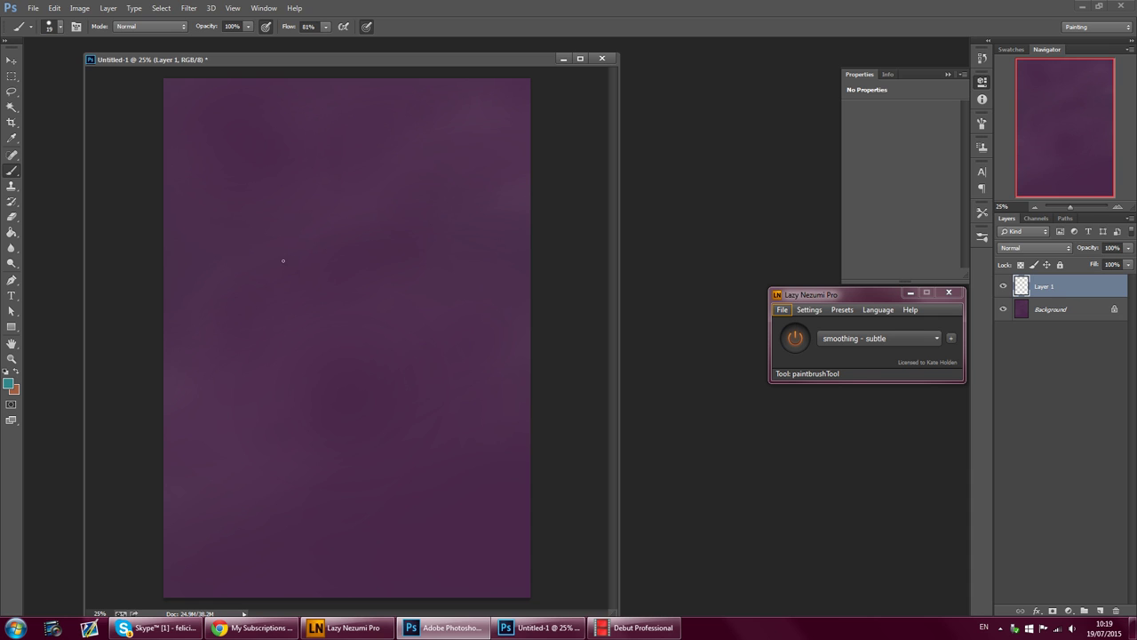
pyautogui.moveTo(319, 185); pyautogui.dragTo(385, 194)
pyautogui.moveTo(414, 252); pyautogui.dragTo(414, 262)
pyautogui.moveTo(323, 355); pyautogui.dragTo(372, 369)
pyautogui.moveTo(413, 272); pyautogui.dragTo(405, 337)
pyautogui.moveTo(356, 187); pyautogui.dragTo(387, 262)
pyautogui.moveTo(387, 387); pyautogui.dragTo(372, 366)
pyautogui.moveTo(286, 283); pyautogui.dragTo(384, 282)
pyautogui.moveTo(308, 315)
pyautogui.mouseDown()
pyautogui.moveTo(372, 370)
pyautogui.moveTo(306, 342)
pyautogui.mouseUp()
# - Rough in the neck and sloping shoulders below the head, and step back one stroke
pyautogui.moveTo(282, 286); pyautogui.dragTo(324, 422)
pyautogui.moveTo(354, 367)
pyautogui.mouseDown()
pyautogui.moveTo(360, 395)
pyautogui.moveTo(385, 419)
pyautogui.moveTo(357, 391)
pyautogui.moveTo(473, 446)
pyautogui.mouseUp()
pyautogui.moveTo(248, 402)
pyautogui.mouseDown()
pyautogui.moveTo(193, 453)
pyautogui.moveTo(261, 443)
pyautogui.mouseUp()
pyautogui.moveTo(270, 371)
pyautogui.mouseDown()
pyautogui.moveTo(279, 284)
pyautogui.moveTo(327, 356)
pyautogui.mouseUp()
pyautogui.click(54, 8)
pyautogui.click(73, 43)
# - Draw the ear, then reinforce the neck and shoulder lines and mark the notch between the collarbones
pyautogui.moveTo(287, 247); pyautogui.dragTo(273, 255)
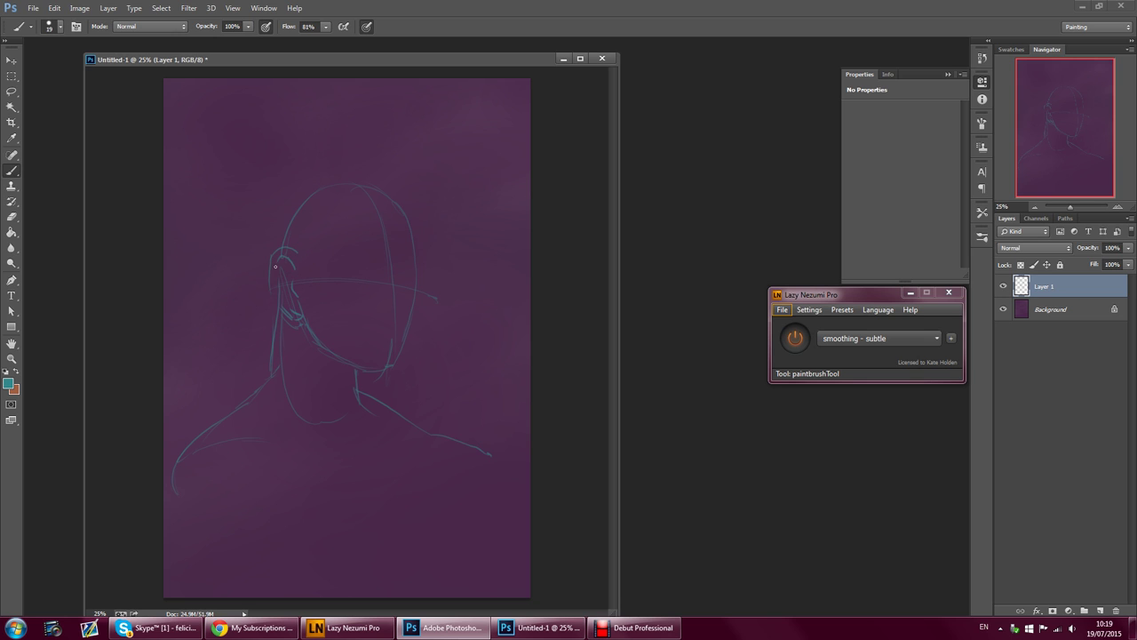
pyautogui.moveTo(278, 295); pyautogui.dragTo(281, 281)
pyautogui.moveTo(281, 326); pyautogui.dragTo(276, 354)
pyautogui.moveTo(206, 432); pyautogui.dragTo(176, 455)
pyautogui.moveTo(483, 451); pyautogui.dragTo(489, 468)
pyautogui.moveTo(348, 450); pyautogui.dragTo(365, 451)
# - Open the drinking_elf image from the chilled art folder of the Videos library, view it in its own window, and close it
pyautogui.click(33, 8)
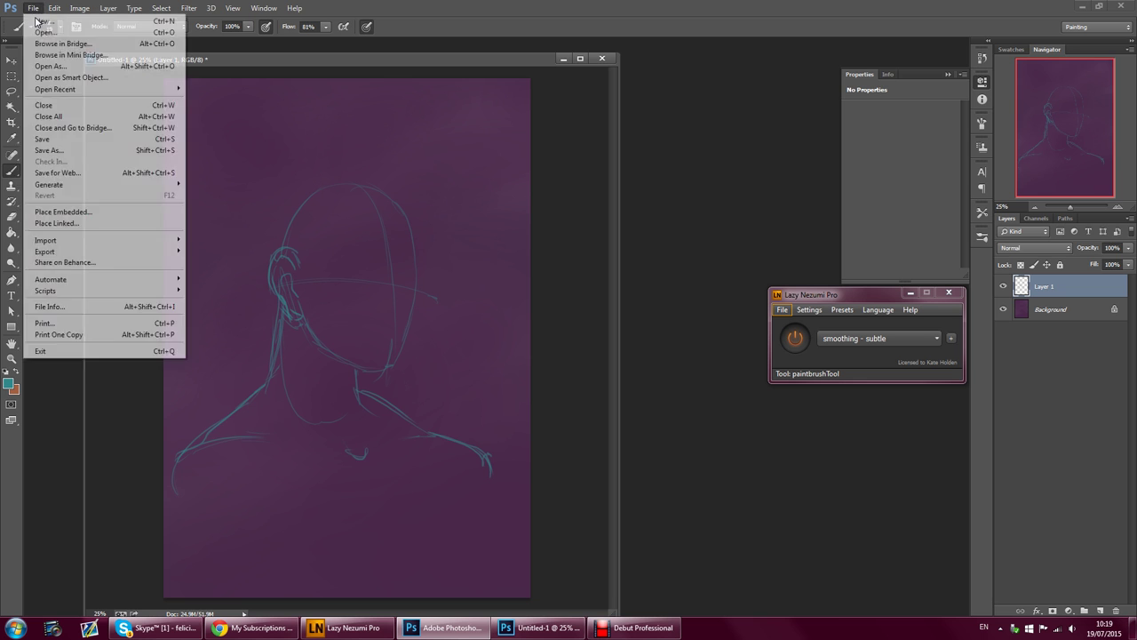
pyautogui.click(48, 33)
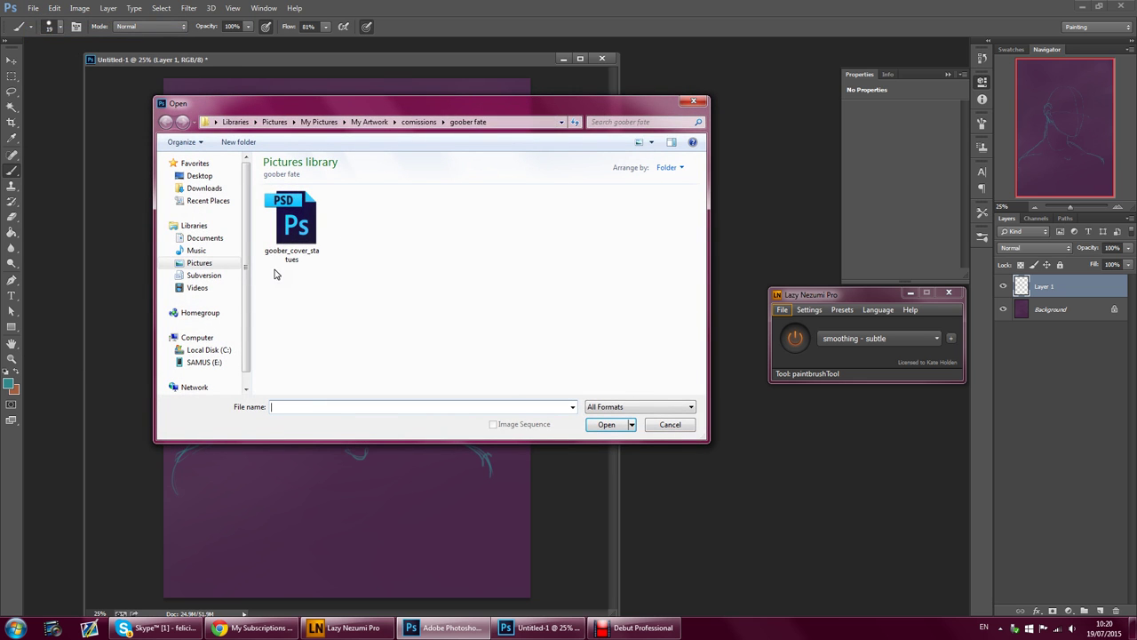
pyautogui.click(370, 124)
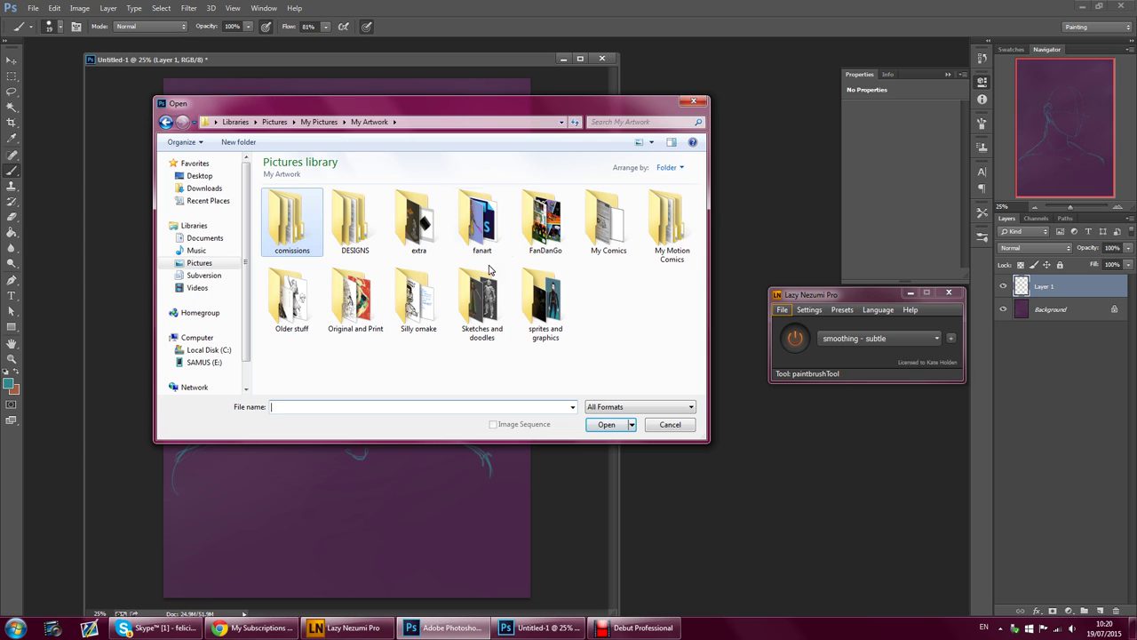
pyautogui.click(211, 288)
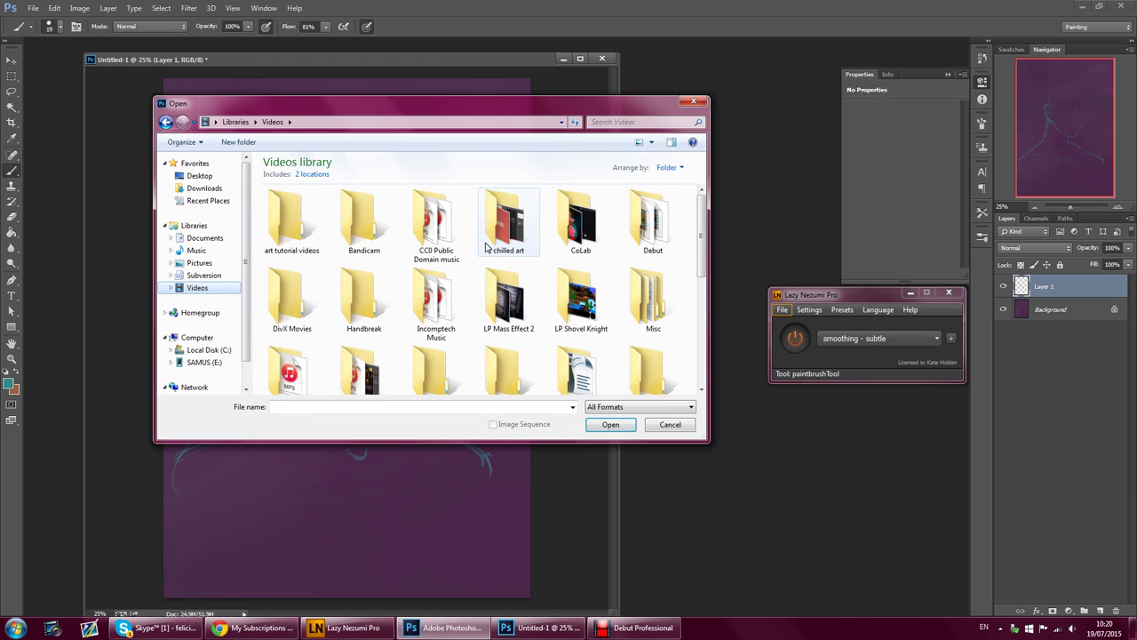
pyautogui.click(508, 222)
pyautogui.doubleClick(520, 227)
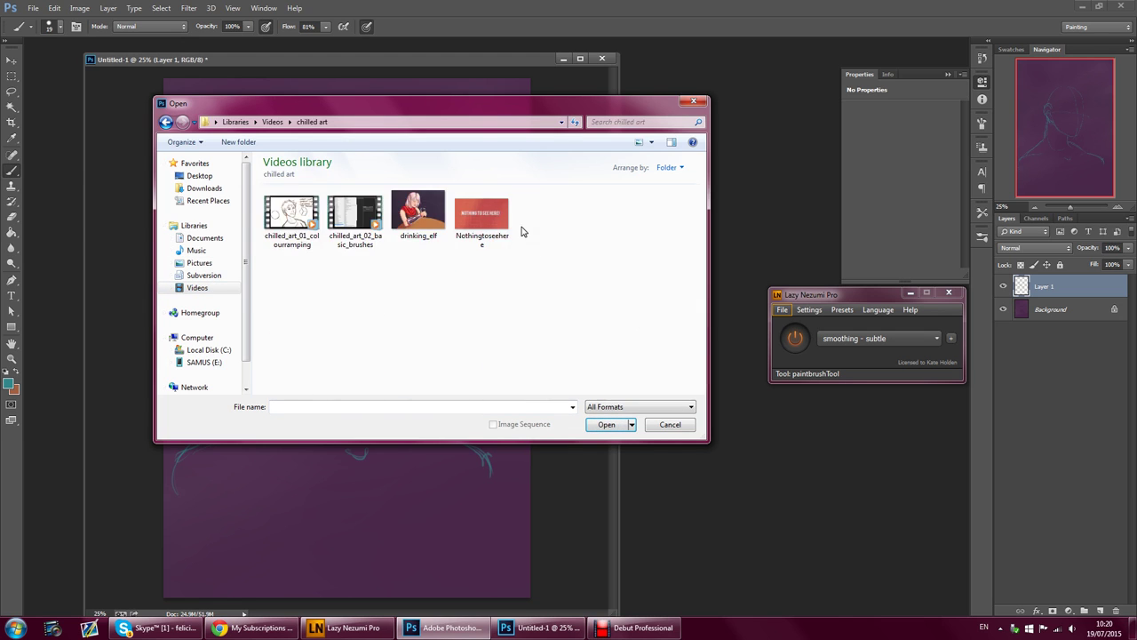
pyautogui.doubleClick(419, 208)
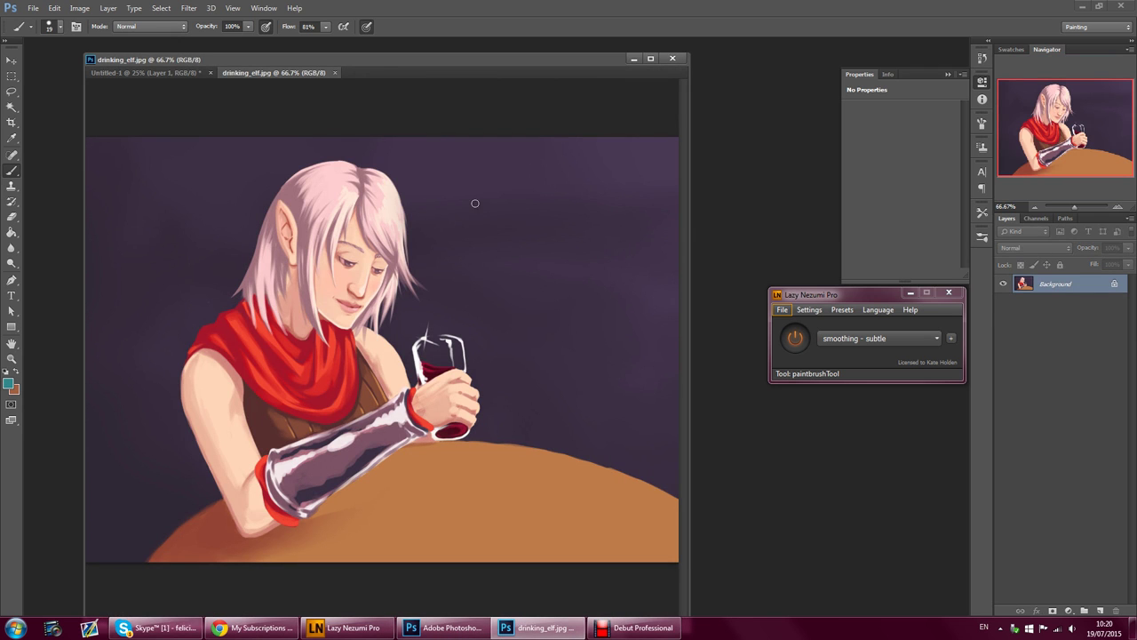
pyautogui.moveTo(317, 71); pyautogui.dragTo(349, 85)
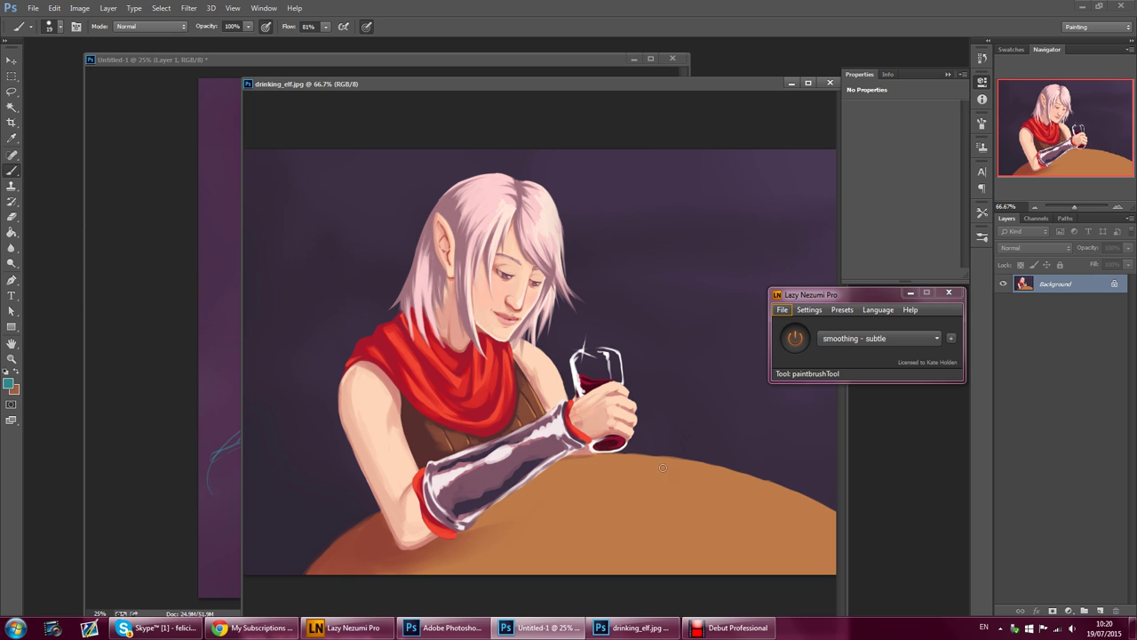
pyautogui.click(831, 84)
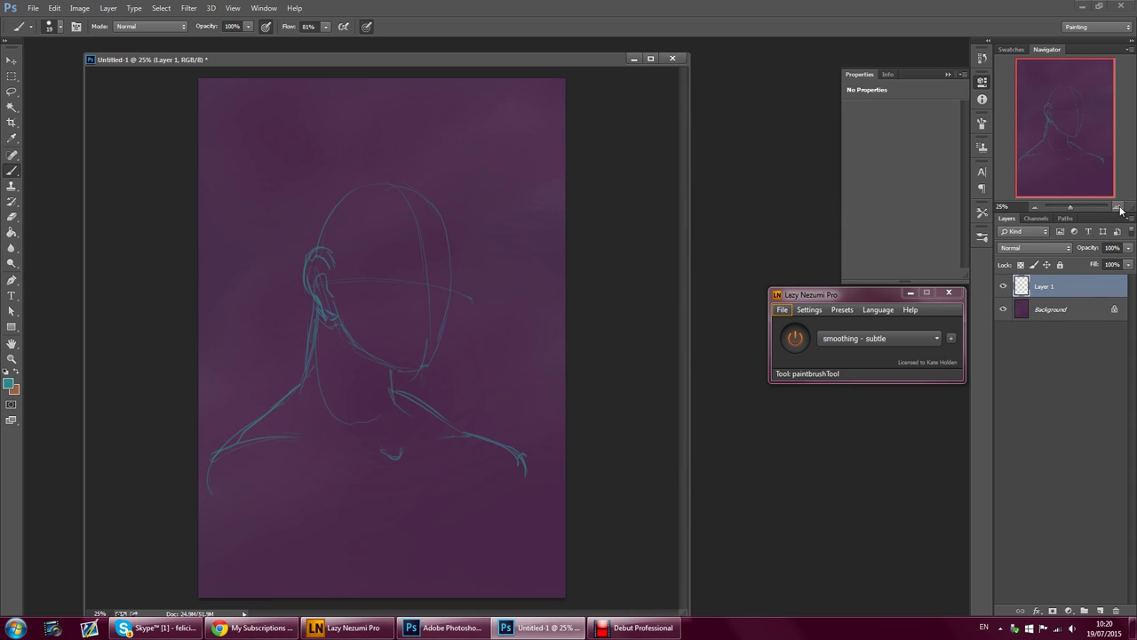
# - Draw the eyes, eyebrows, nose and mouth along the face guides, and strengthen the jawline
pyautogui.hotkey('ctrl', '+')
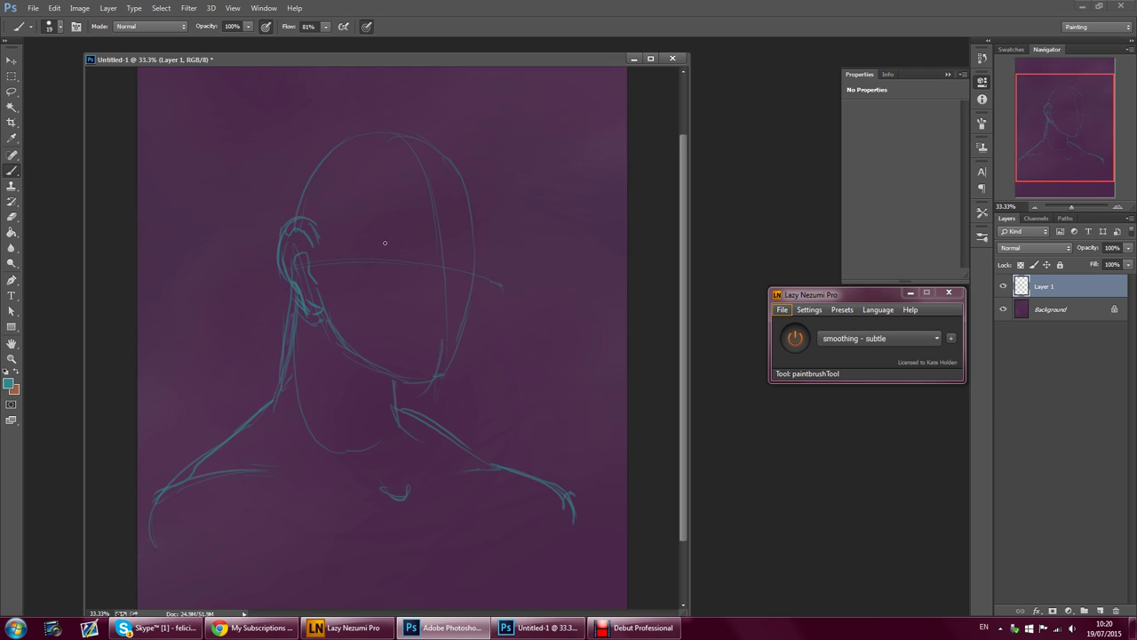
pyautogui.moveTo(381, 241)
pyautogui.mouseDown()
pyautogui.moveTo(421, 250)
pyautogui.moveTo(398, 266)
pyautogui.moveTo(384, 252)
pyautogui.moveTo(400, 240)
pyautogui.moveTo(461, 254)
pyautogui.mouseUp()
pyautogui.moveTo(370, 224); pyautogui.dragTo(467, 227)
pyautogui.moveTo(342, 343); pyautogui.dragTo(389, 367)
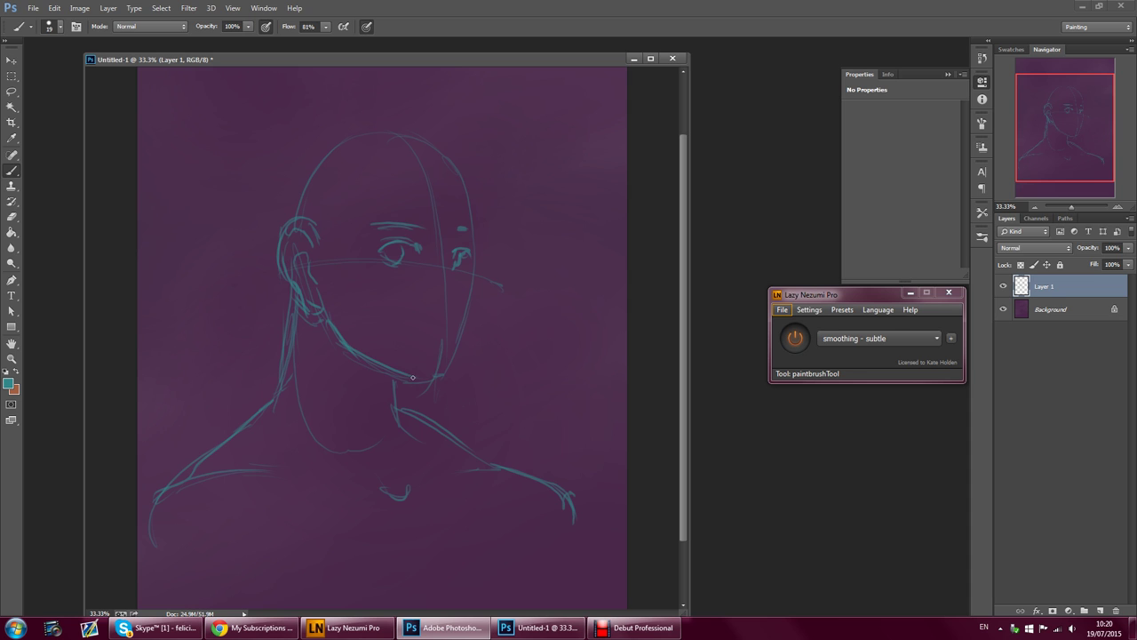
pyautogui.moveTo(425, 303)
pyautogui.mouseDown()
pyautogui.moveTo(454, 308)
pyautogui.moveTo(451, 256)
pyautogui.moveTo(445, 324)
pyautogui.mouseUp()
pyautogui.moveTo(455, 278); pyautogui.dragTo(453, 300)
pyautogui.moveTo(421, 339); pyautogui.dragTo(433, 341)
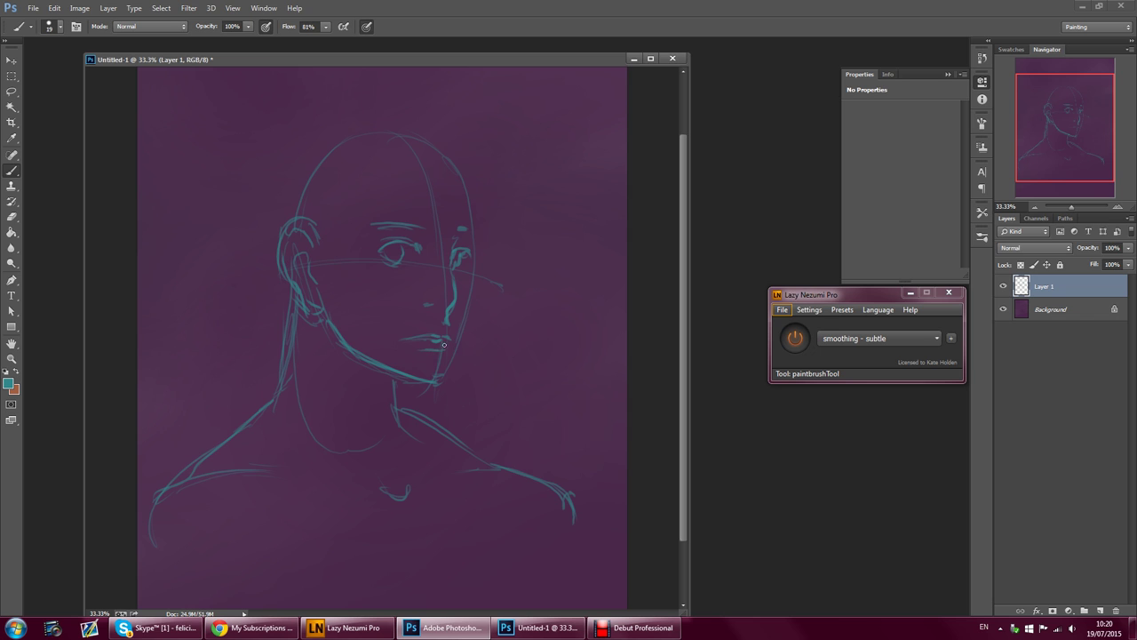
# - Redefine the far cheek, the neck and both shoulders with firmer strokes
pyautogui.moveTo(464, 325)
pyautogui.mouseDown()
pyautogui.moveTo(445, 383)
pyautogui.moveTo(407, 383)
pyautogui.moveTo(338, 337)
pyautogui.moveTo(398, 377)
pyautogui.moveTo(396, 437)
pyautogui.mouseUp()
pyautogui.moveTo(289, 355); pyautogui.dragTo(275, 441)
pyautogui.moveTo(298, 286)
pyautogui.mouseDown()
pyautogui.moveTo(290, 408)
pyautogui.moveTo(276, 439)
pyautogui.moveTo(190, 488)
pyautogui.mouseUp()
pyautogui.moveTo(190, 487); pyautogui.dragTo(167, 539)
pyautogui.moveTo(396, 411); pyautogui.dragTo(547, 503)
pyautogui.moveTo(524, 488); pyautogui.dragTo(553, 516)
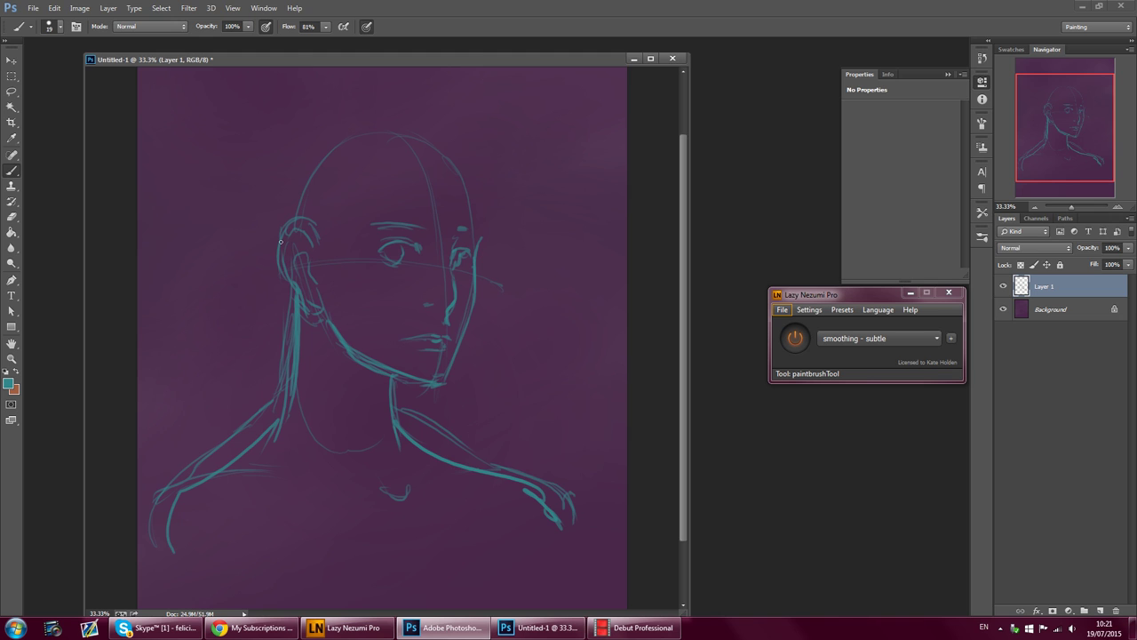
# - Sketch the hairline over the crown, with fringe strands across the forehead and locks beside the face
pyautogui.moveTo(298, 177); pyautogui.dragTo(358, 141)
pyautogui.moveTo(466, 199); pyautogui.dragTo(471, 219)
pyautogui.moveTo(457, 173)
pyautogui.mouseDown()
pyautogui.moveTo(388, 227)
pyautogui.moveTo(427, 208)
pyautogui.mouseUp()
pyautogui.moveTo(439, 187); pyautogui.dragTo(373, 238)
pyautogui.moveTo(400, 176); pyautogui.dragTo(362, 224)
pyautogui.moveTo(373, 213); pyautogui.dragTo(350, 279)
pyautogui.moveTo(360, 233)
pyautogui.mouseDown()
pyautogui.moveTo(338, 311)
pyautogui.moveTo(359, 411)
pyautogui.mouseUp()
pyautogui.moveTo(313, 258); pyautogui.dragTo(334, 320)
pyautogui.moveTo(482, 297); pyautogui.dragTo(485, 354)
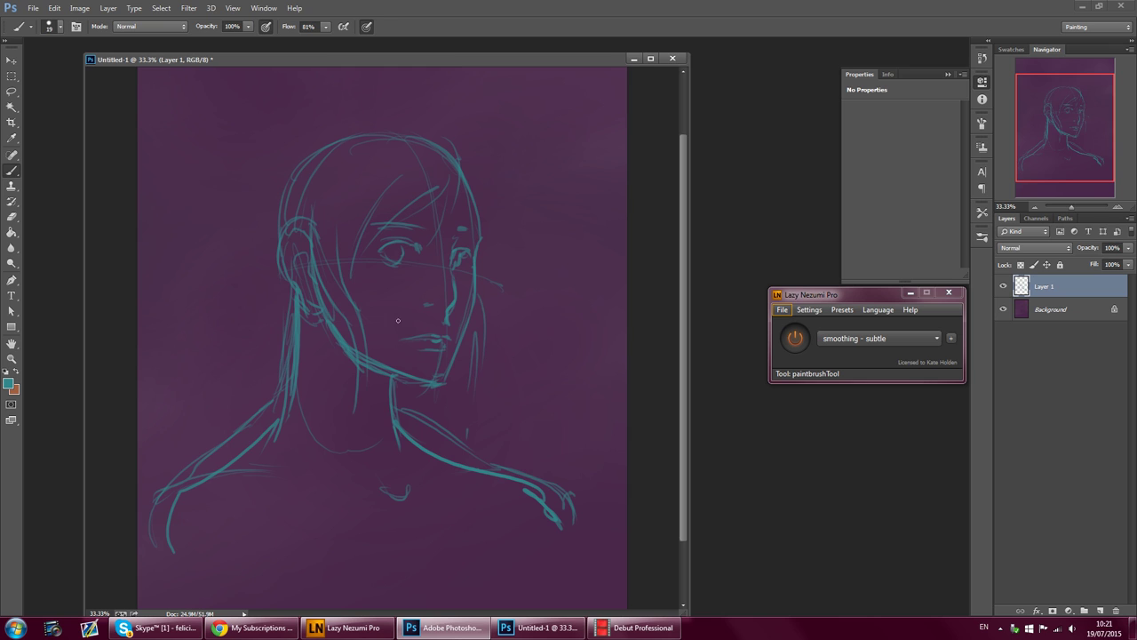
# - Outline the hair volume around the head, with flicked tips behind the ear and a rounded parting above the forehead
pyautogui.moveTo(309, 394); pyautogui.dragTo(304, 308)
pyautogui.moveTo(295, 188); pyautogui.dragTo(261, 222)
pyautogui.moveTo(283, 180)
pyautogui.mouseDown()
pyautogui.moveTo(443, 136)
pyautogui.moveTo(468, 168)
pyautogui.mouseUp()
pyautogui.moveTo(463, 151); pyautogui.dragTo(457, 206)
pyautogui.moveTo(302, 167)
pyautogui.mouseDown()
pyautogui.moveTo(222, 275)
pyautogui.moveTo(292, 304)
pyautogui.moveTo(280, 304)
pyautogui.moveTo(290, 414)
pyautogui.mouseUp()
pyautogui.moveTo(302, 327); pyautogui.dragTo(302, 356)
pyautogui.moveTo(471, 169); pyautogui.dragTo(487, 249)
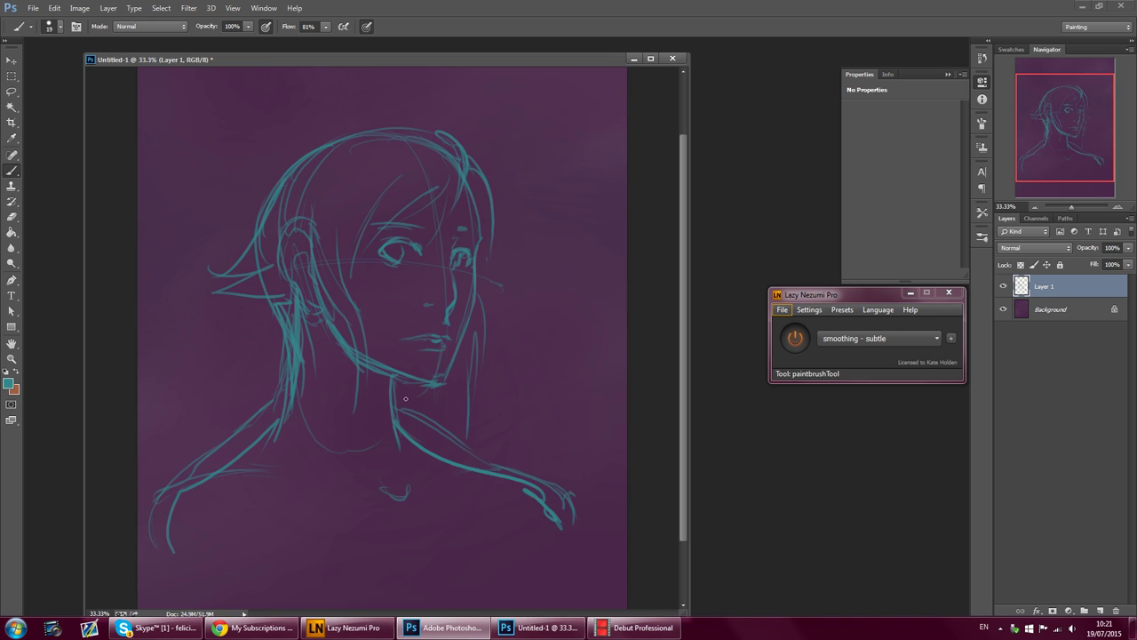
# - Strengthen the shoulder curves, extend them down into the upper arms, and firm up the chin line
pyautogui.moveTo(287, 380)
pyautogui.mouseDown()
pyautogui.moveTo(285, 431)
pyautogui.moveTo(216, 483)
pyautogui.moveTo(175, 586)
pyautogui.mouseUp()
pyautogui.moveTo(401, 428)
pyautogui.mouseDown()
pyautogui.moveTo(537, 512)
pyautogui.moveTo(542, 556)
pyautogui.mouseUp()
pyautogui.moveTo(548, 529); pyautogui.dragTo(550, 577)
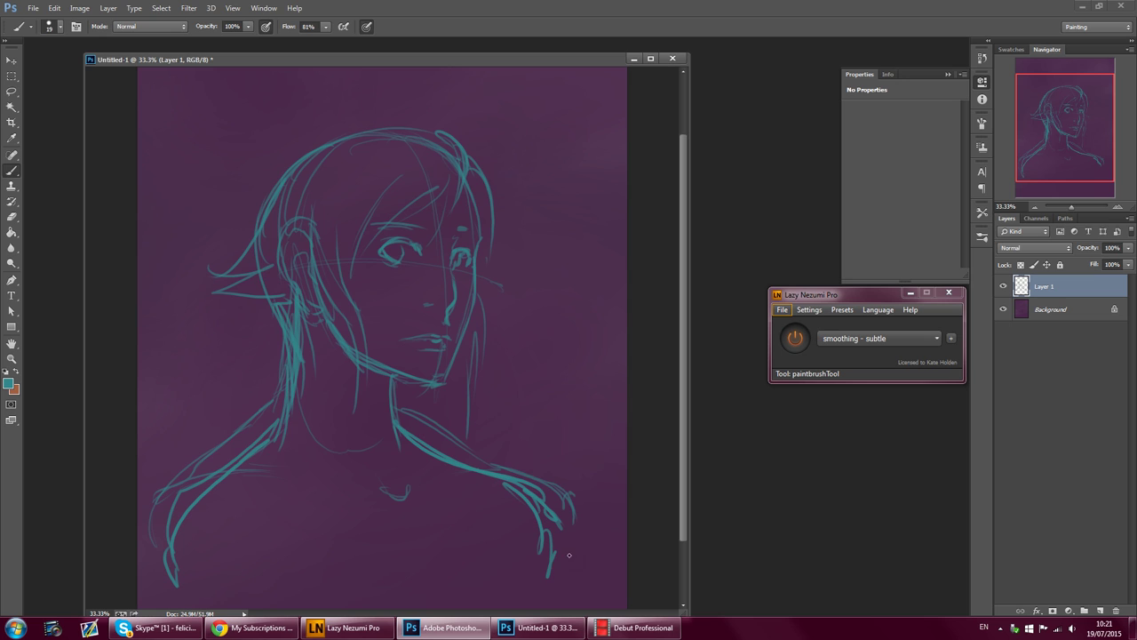
pyautogui.moveTo(379, 380); pyautogui.dragTo(444, 378)
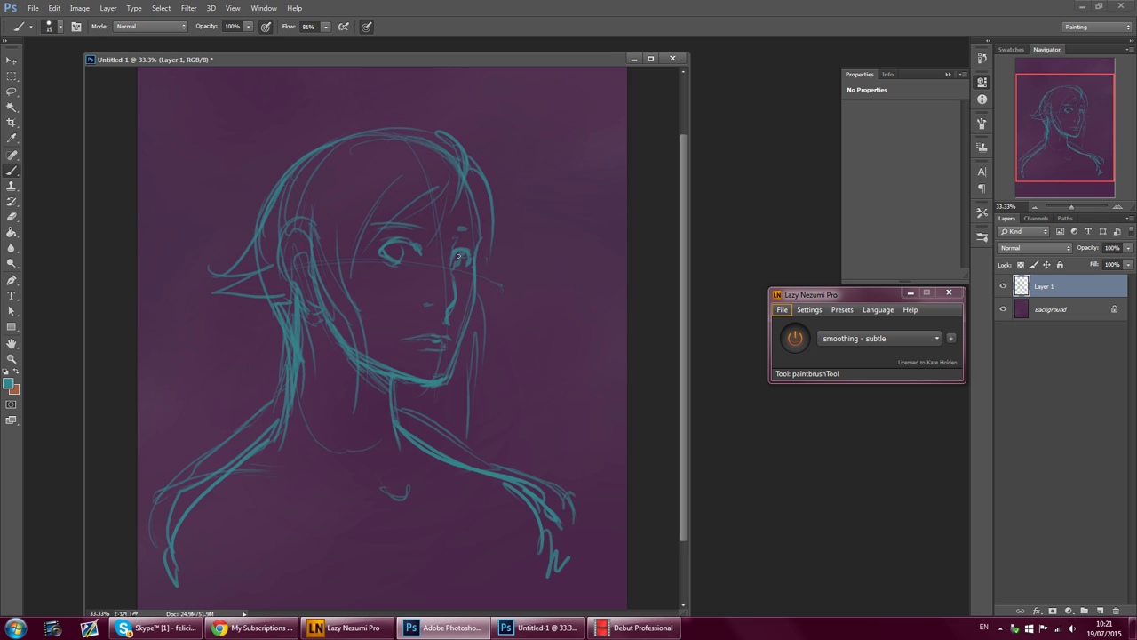
# - Thicken the eyebrows and add longer hair strands along the far side of the face
pyautogui.moveTo(396, 237)
pyautogui.mouseDown()
pyautogui.moveTo(420, 256)
pyautogui.moveTo(466, 225)
pyautogui.moveTo(420, 224)
pyautogui.mouseUp()
pyautogui.moveTo(463, 168); pyautogui.dragTo(512, 312)
pyautogui.moveTo(488, 239); pyautogui.dragTo(476, 304)
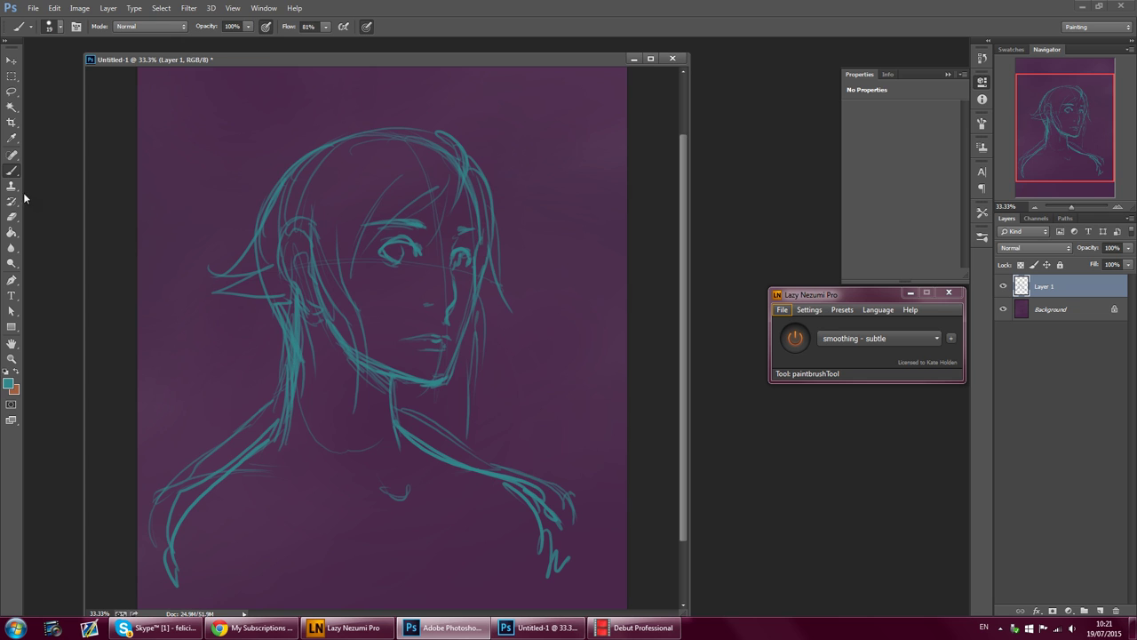
# - Erase the overlapping neck and shoulder construction lines with a 92 px hard round eraser
pyautogui.click(12, 217)
pyautogui.click(61, 27)
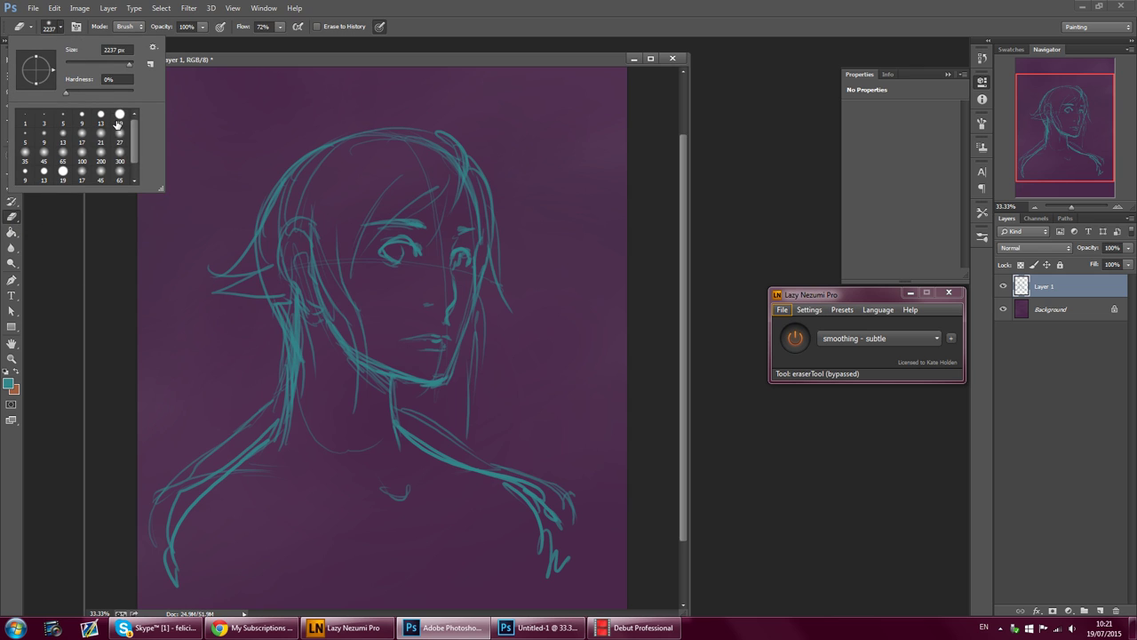
pyautogui.click(120, 114)
pyautogui.click(95, 65)
pyautogui.click(269, 411)
pyautogui.moveTo(266, 398)
pyautogui.mouseDown()
pyautogui.moveTo(276, 411)
pyautogui.moveTo(285, 351)
pyautogui.moveTo(283, 395)
pyautogui.moveTo(152, 525)
pyautogui.moveTo(164, 484)
pyautogui.moveTo(171, 560)
pyautogui.mouseUp()
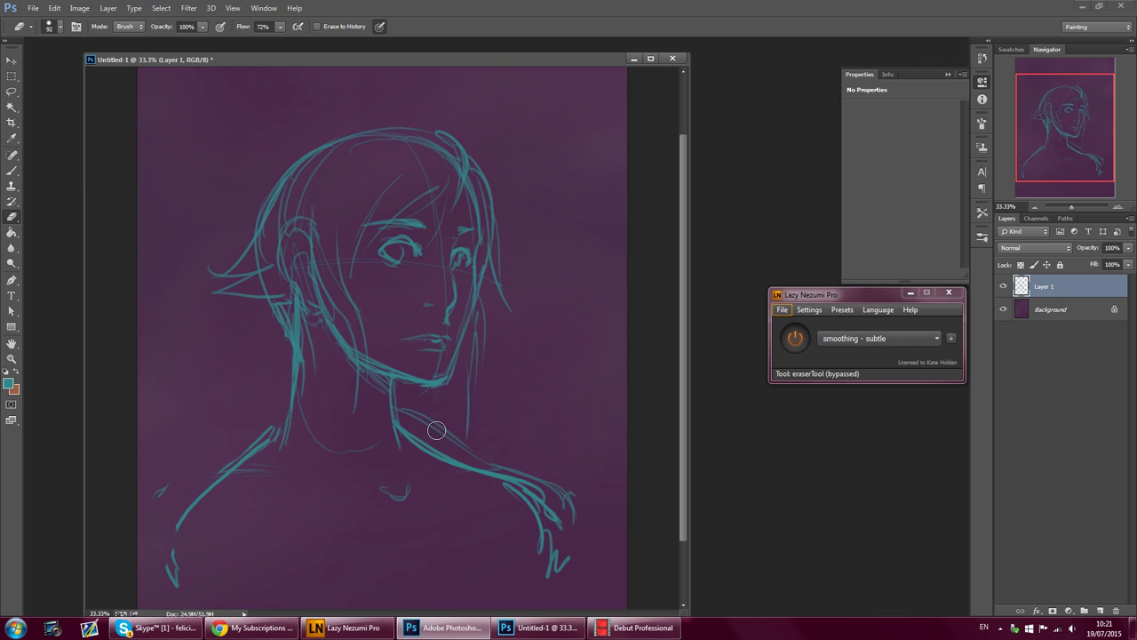
pyautogui.moveTo(518, 468)
pyautogui.mouseDown()
pyautogui.moveTo(565, 520)
pyautogui.moveTo(573, 498)
pyautogui.mouseUp()
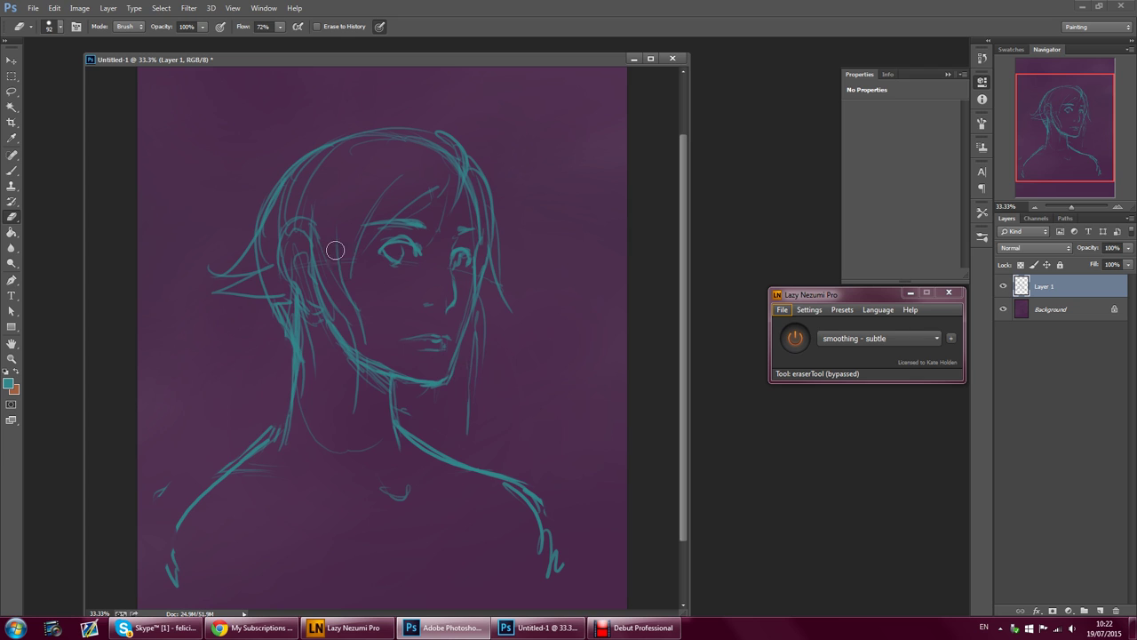
# - Erase the eye-level guide and the leftover skull and ear lines inside the hair
pyautogui.moveTo(339, 287)
pyautogui.mouseDown()
pyautogui.moveTo(317, 201)
pyautogui.moveTo(258, 252)
pyautogui.mouseUp()
pyautogui.moveTo(306, 175)
pyautogui.mouseDown()
pyautogui.moveTo(287, 218)
pyautogui.moveTo(314, 219)
pyautogui.moveTo(284, 208)
pyautogui.moveTo(295, 219)
pyautogui.moveTo(321, 164)
pyautogui.mouseUp()
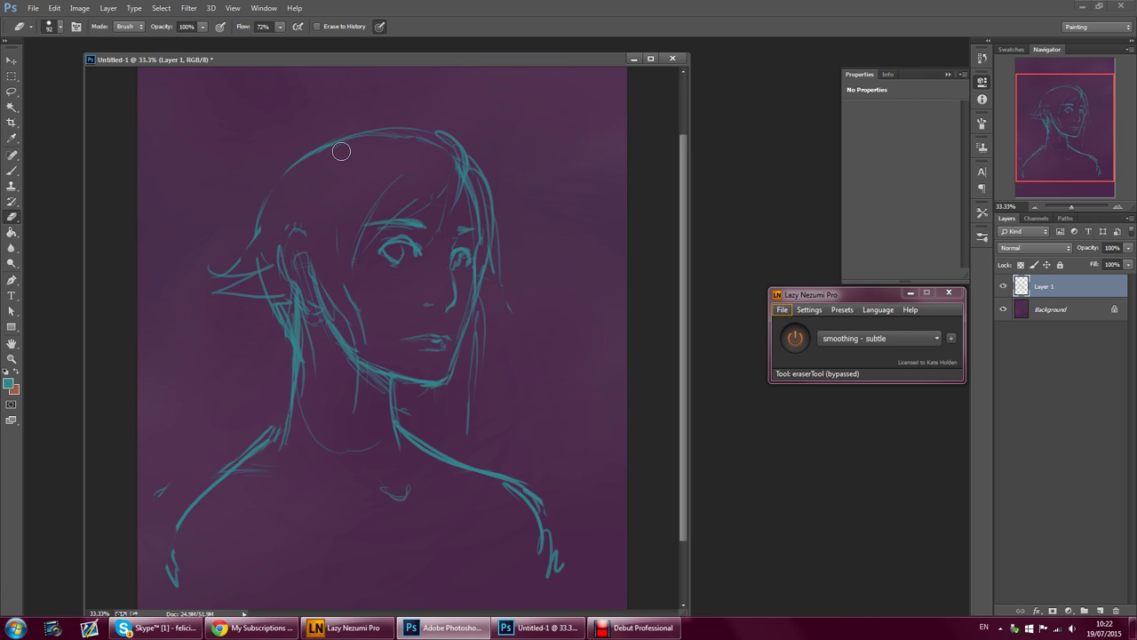
# - Redraw the crown of the hair slightly higher with the Brush tool, and build up the flicked tips behind the ear
pyautogui.click(11, 170)
pyautogui.moveTo(426, 122); pyautogui.dragTo(413, 124)
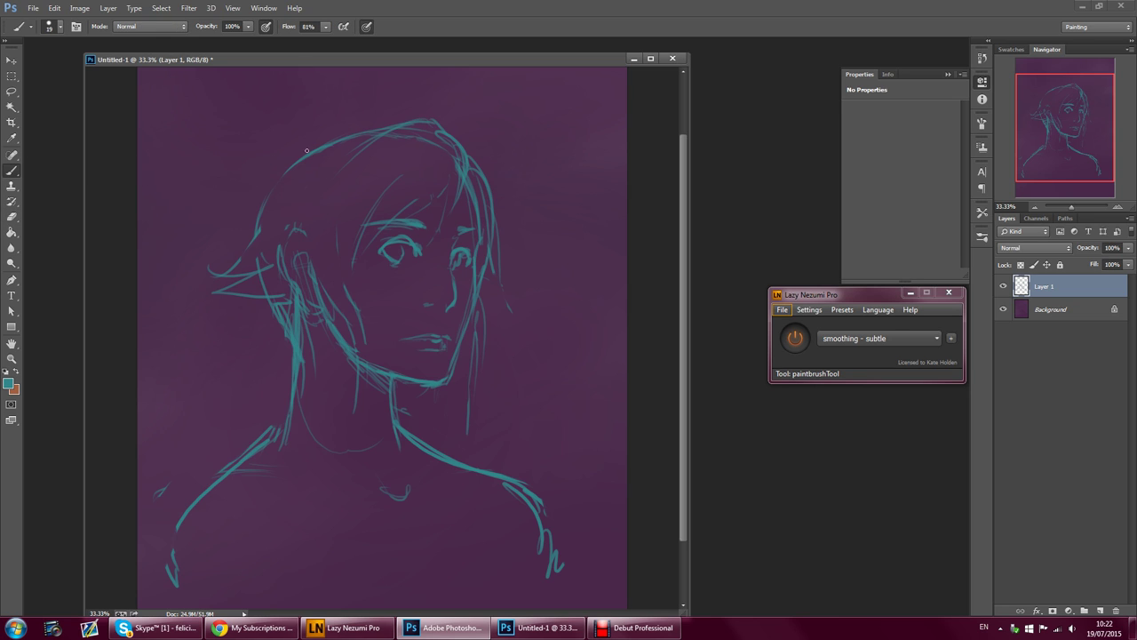
pyautogui.moveTo(311, 147)
pyautogui.mouseDown()
pyautogui.moveTo(387, 128)
pyautogui.moveTo(270, 196)
pyautogui.mouseUp()
pyautogui.moveTo(248, 257)
pyautogui.mouseDown()
pyautogui.moveTo(269, 198)
pyautogui.moveTo(230, 282)
pyautogui.moveTo(260, 300)
pyautogui.moveTo(295, 289)
pyautogui.mouseUp()
pyautogui.moveTo(266, 227)
pyautogui.mouseDown()
pyautogui.moveTo(270, 194)
pyautogui.moveTo(308, 149)
pyautogui.moveTo(401, 122)
pyautogui.mouseUp()
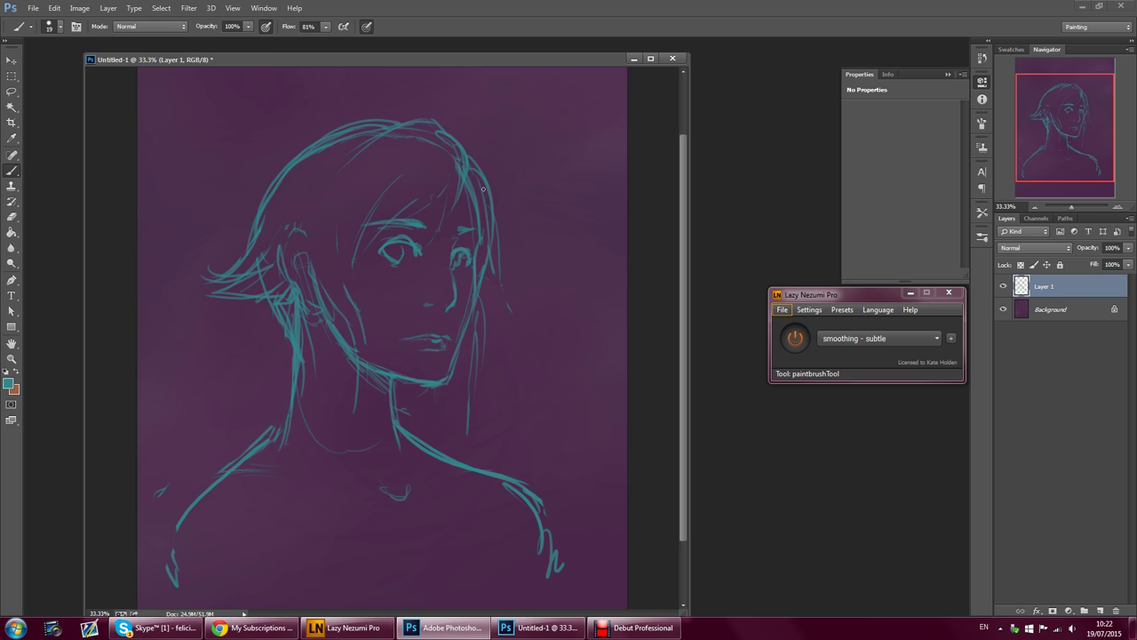
# - Add fringe strands over the forehead and loose locks hanging down both sides of the face
pyautogui.moveTo(344, 289); pyautogui.dragTo(348, 238)
pyautogui.moveTo(381, 166); pyautogui.dragTo(346, 303)
pyautogui.moveTo(353, 183); pyautogui.dragTo(345, 286)
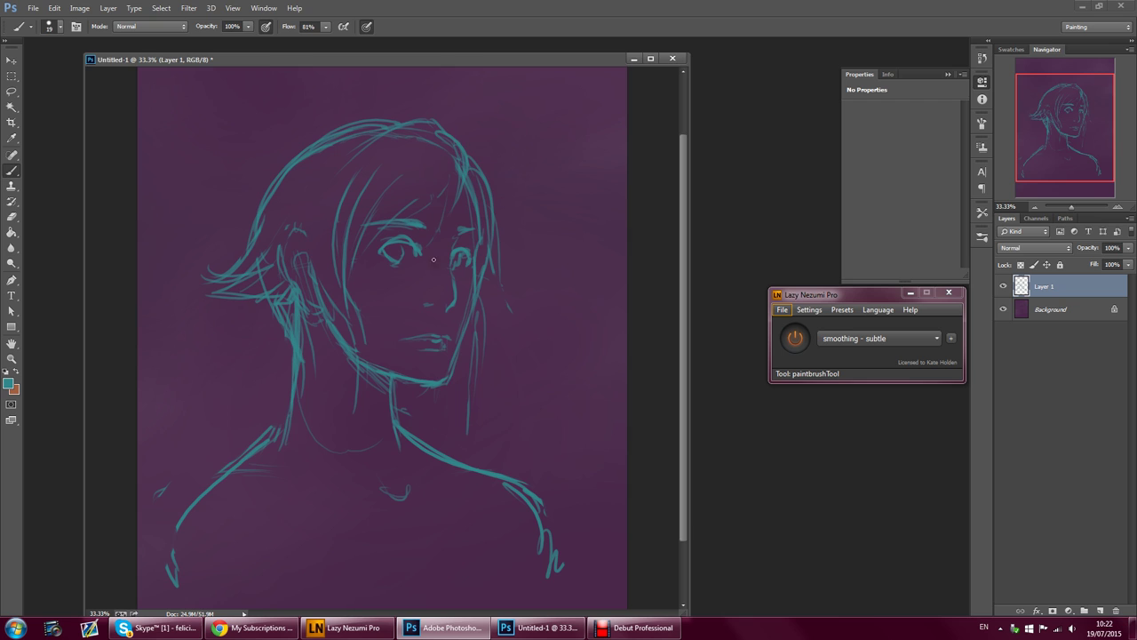
pyautogui.moveTo(448, 171); pyautogui.dragTo(418, 218)
pyautogui.moveTo(498, 180)
pyautogui.mouseDown()
pyautogui.moveTo(516, 252)
pyautogui.moveTo(488, 332)
pyautogui.mouseUp()
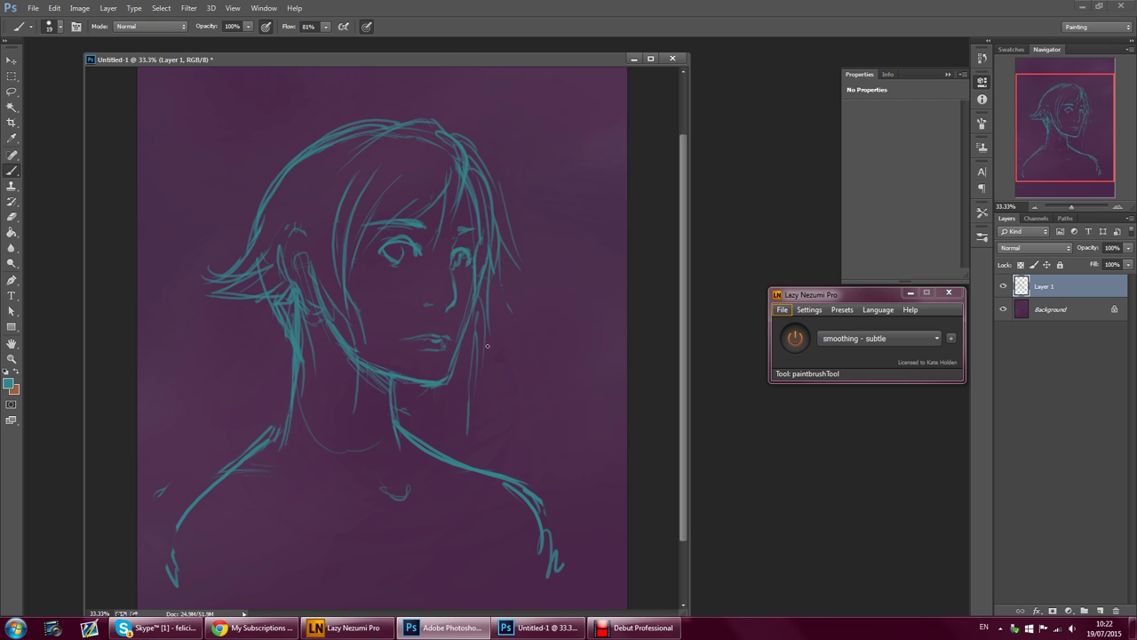
pyautogui.moveTo(461, 421); pyautogui.dragTo(462, 438)
pyautogui.moveTo(360, 433); pyautogui.dragTo(338, 340)
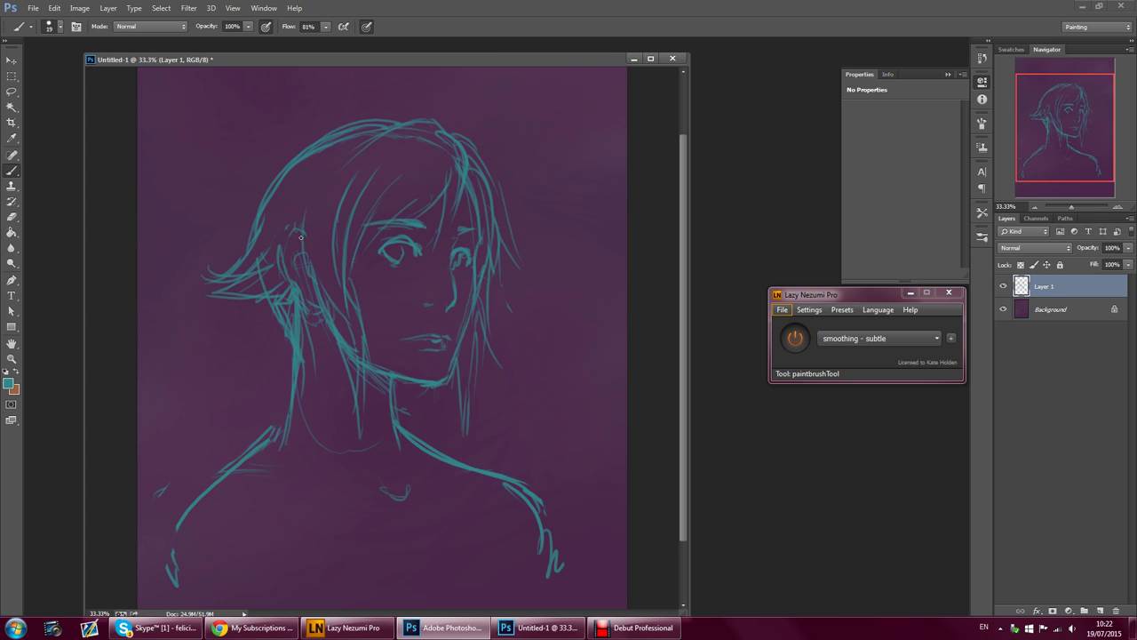
# - Redraw the ear outline and sketch a V-shaped shirt neckline across the chest
pyautogui.moveTo(282, 261)
pyautogui.mouseDown()
pyautogui.moveTo(283, 246)
pyautogui.moveTo(287, 259)
pyautogui.mouseUp()
pyautogui.moveTo(304, 298); pyautogui.dragTo(315, 320)
pyautogui.moveTo(237, 465); pyautogui.dragTo(396, 498)
pyautogui.moveTo(407, 505)
pyautogui.mouseDown()
pyautogui.moveTo(418, 470)
pyautogui.moveTo(434, 464)
pyautogui.mouseUp()
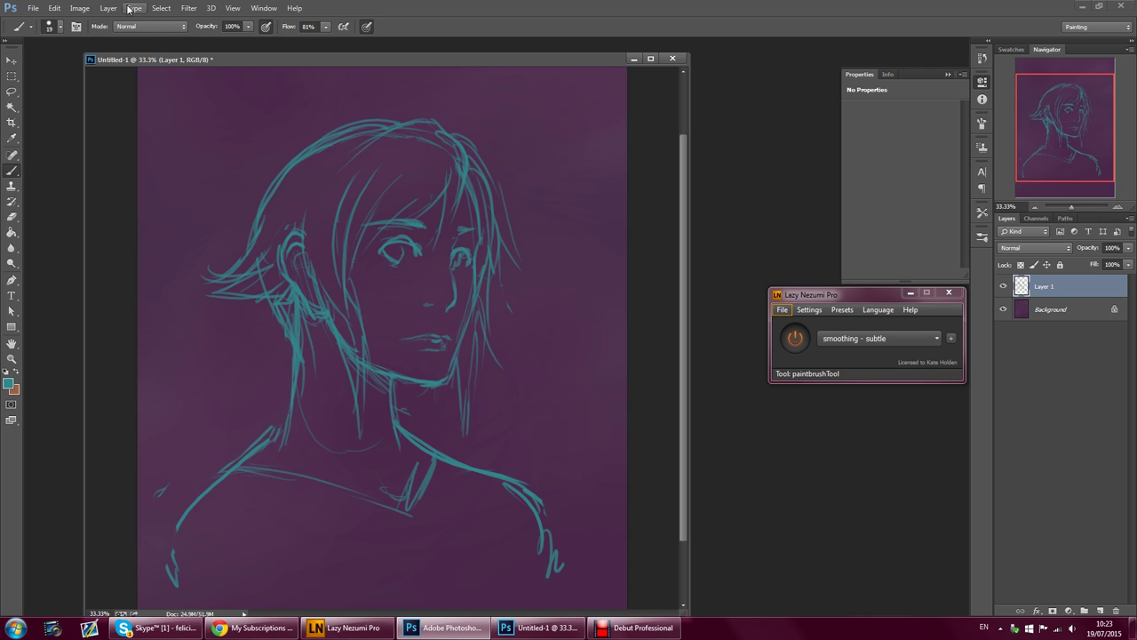
# - Flip the whole canvas horizontally
pyautogui.click(83, 7)
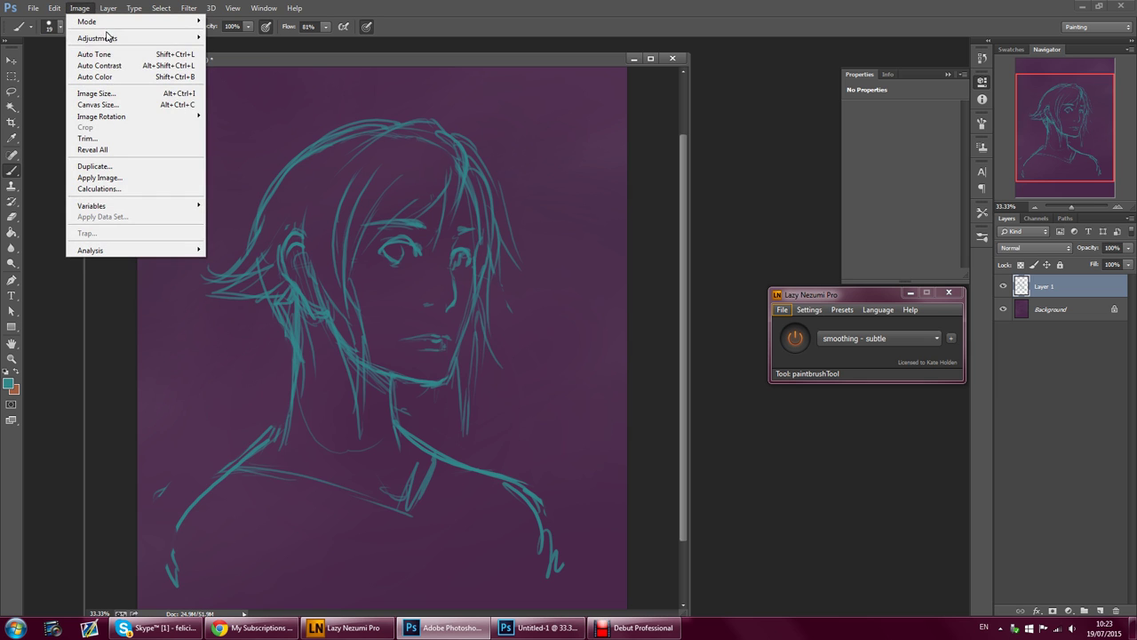
pyautogui.moveTo(124, 41)
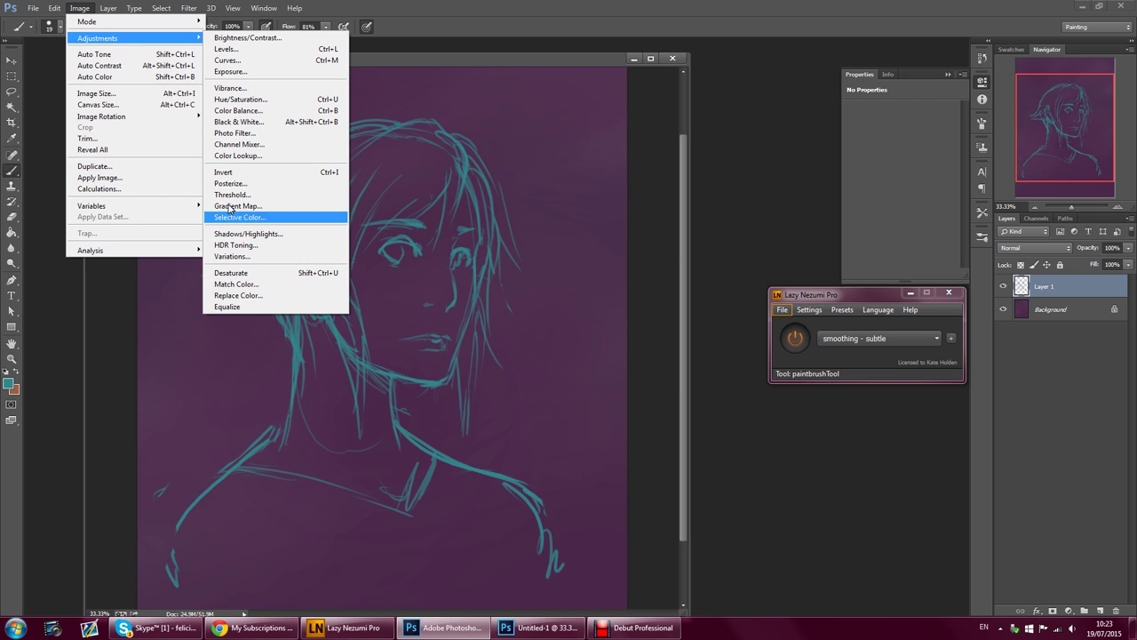
pyautogui.moveTo(233, 8)
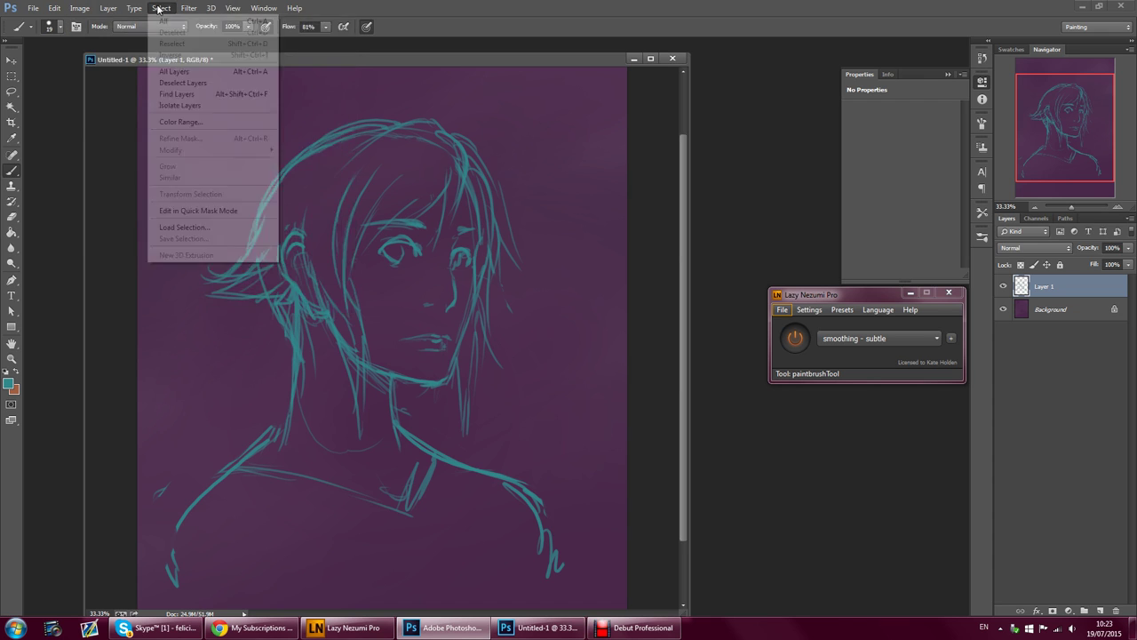
pyautogui.moveTo(79, 8)
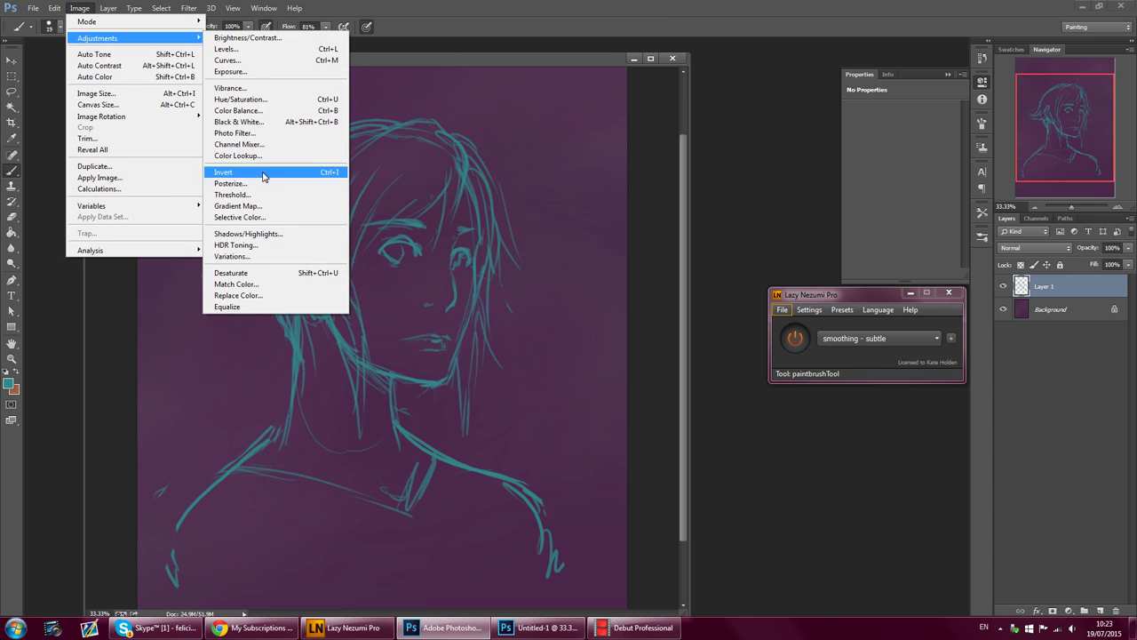
pyautogui.moveTo(157, 117)
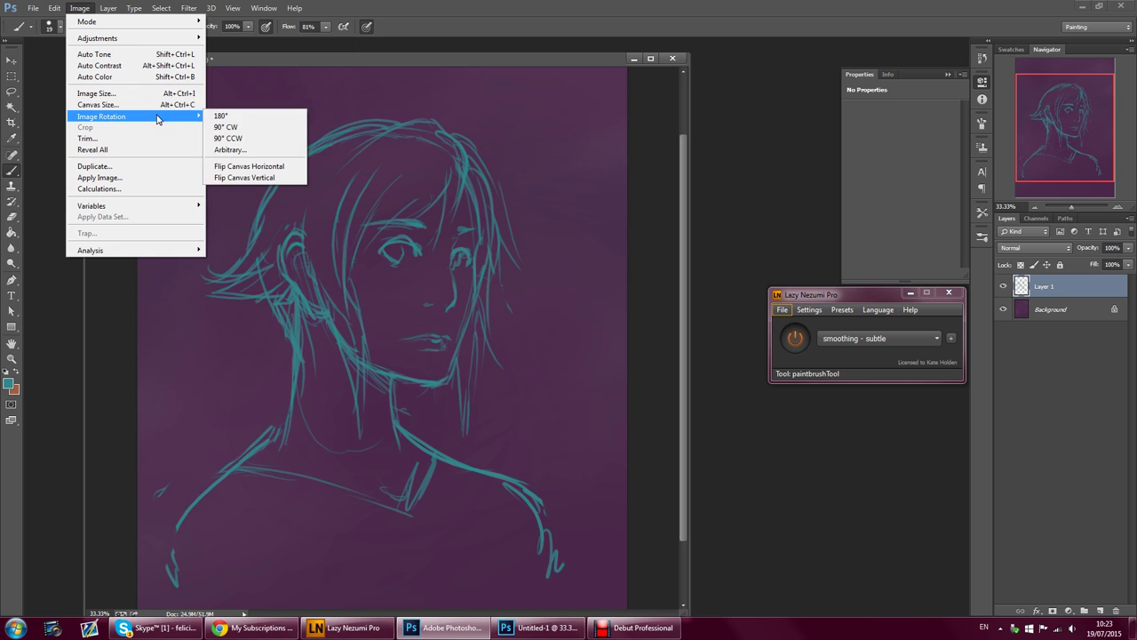
pyautogui.click(263, 167)
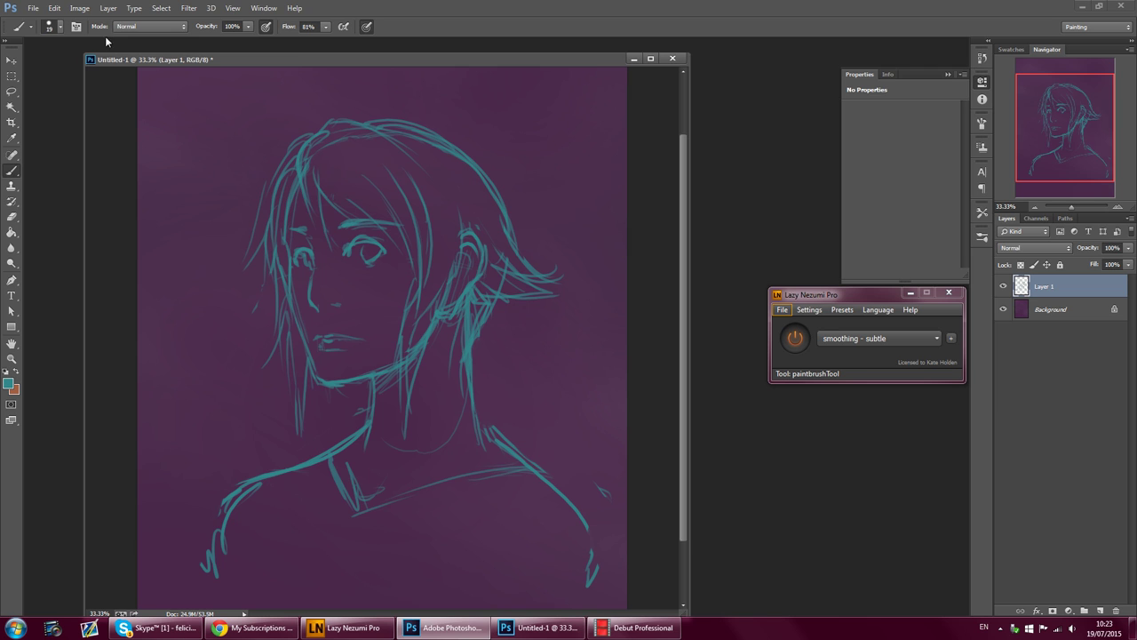
pyautogui.click(80, 8)
pyautogui.moveTo(121, 39)
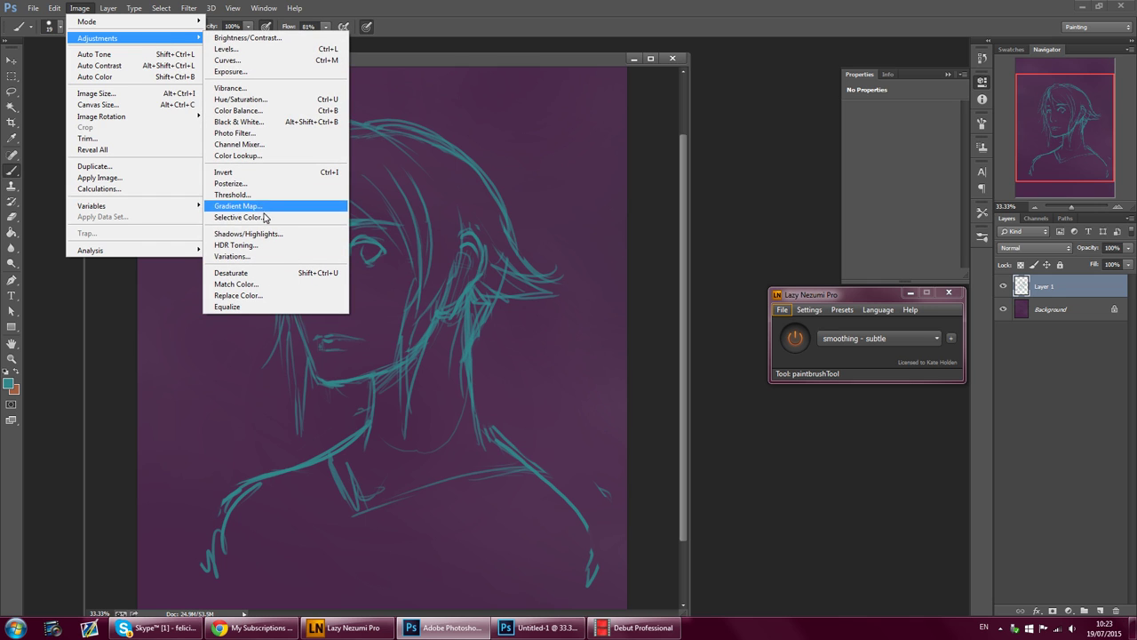
pyautogui.moveTo(173, 120)
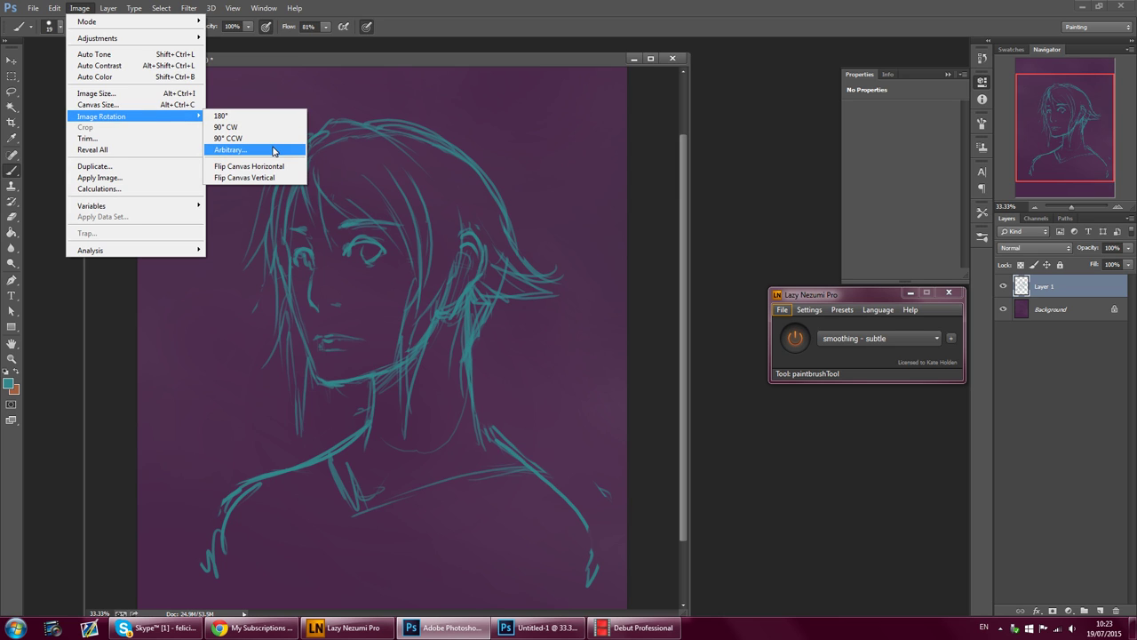
pyautogui.click(684, 237)
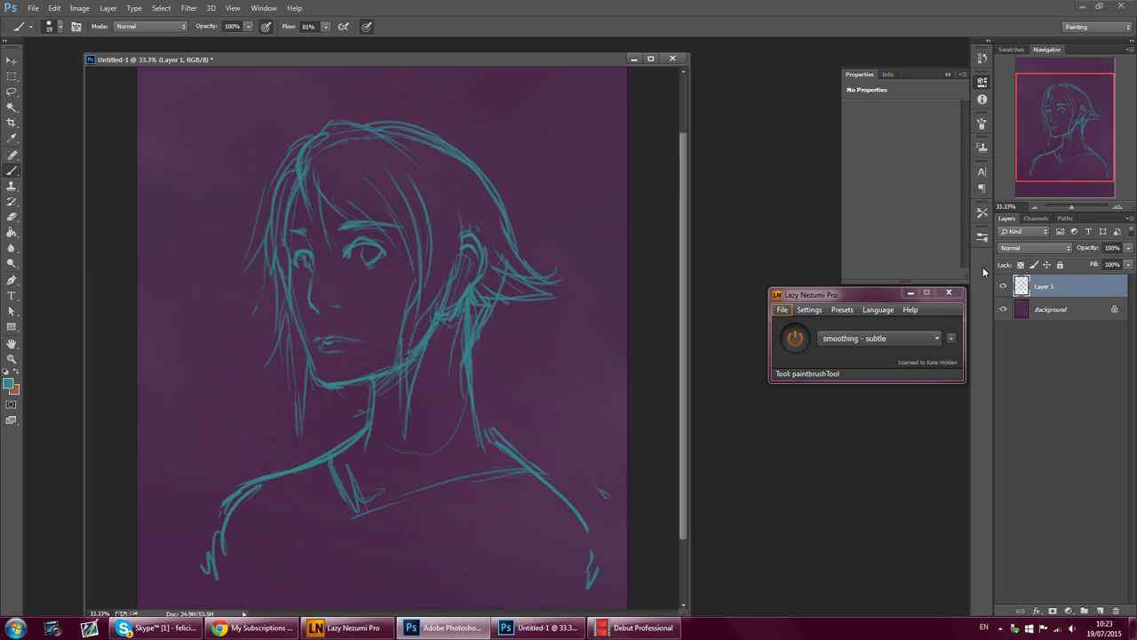
# - Create a new empty layer directly above the Background layer, beneath the sketch layer
pyautogui.click(1063, 310)
pyautogui.click(1128, 218)
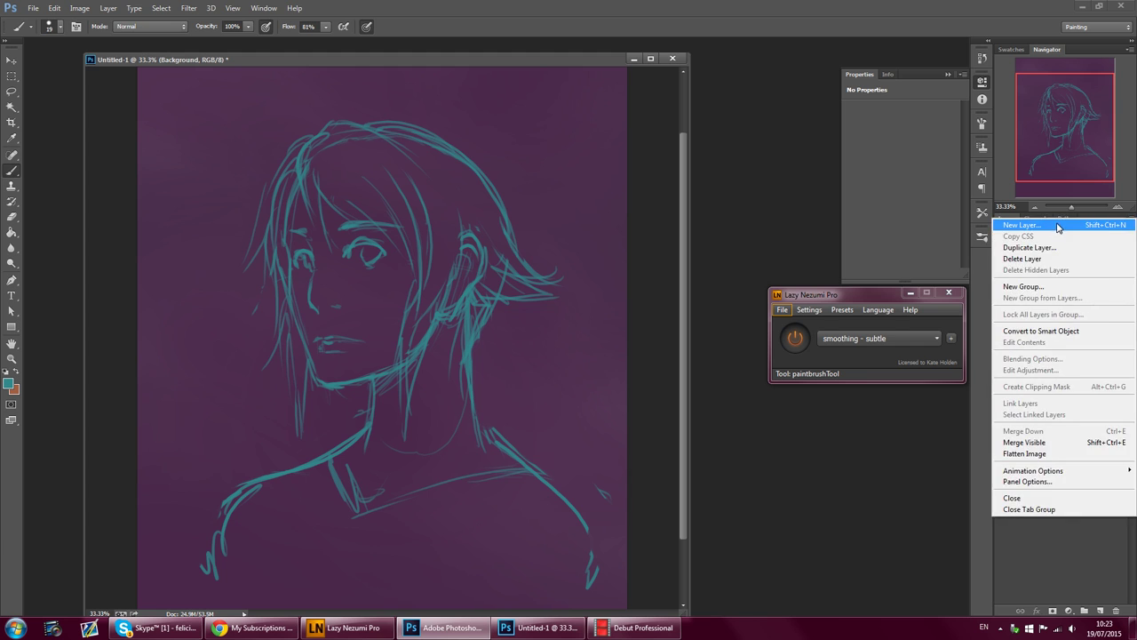
pyautogui.click(1022, 223)
pyautogui.click(667, 197)
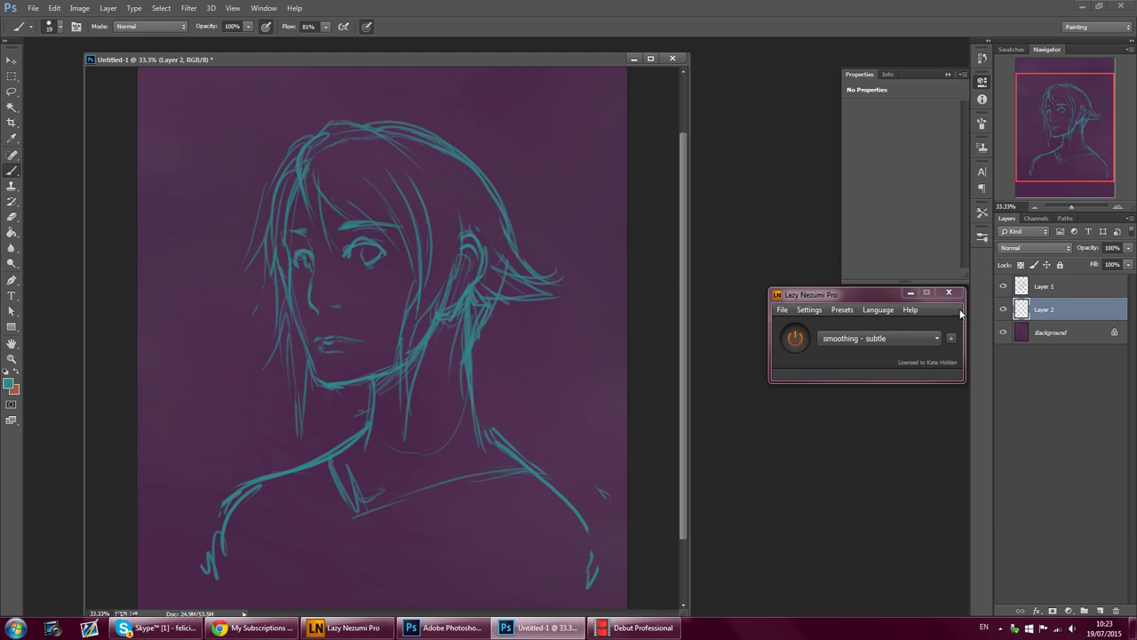
# - Reduce the opacity of the Layer 1 sketch to about 39%
pyautogui.click(1071, 288)
pyautogui.click(1125, 250)
pyautogui.click(1093, 263)
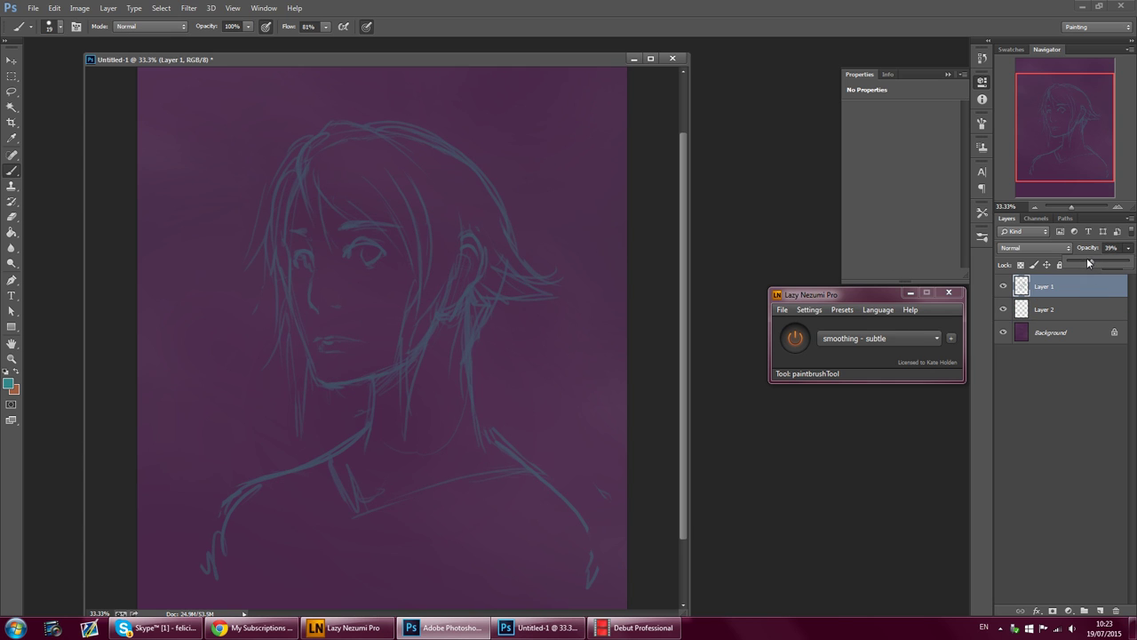
# - Prepare the Brush tool on Layer 2 with skin-tone foreground colour c7856a and a size of about 78 px
pyautogui.click(1077, 311)
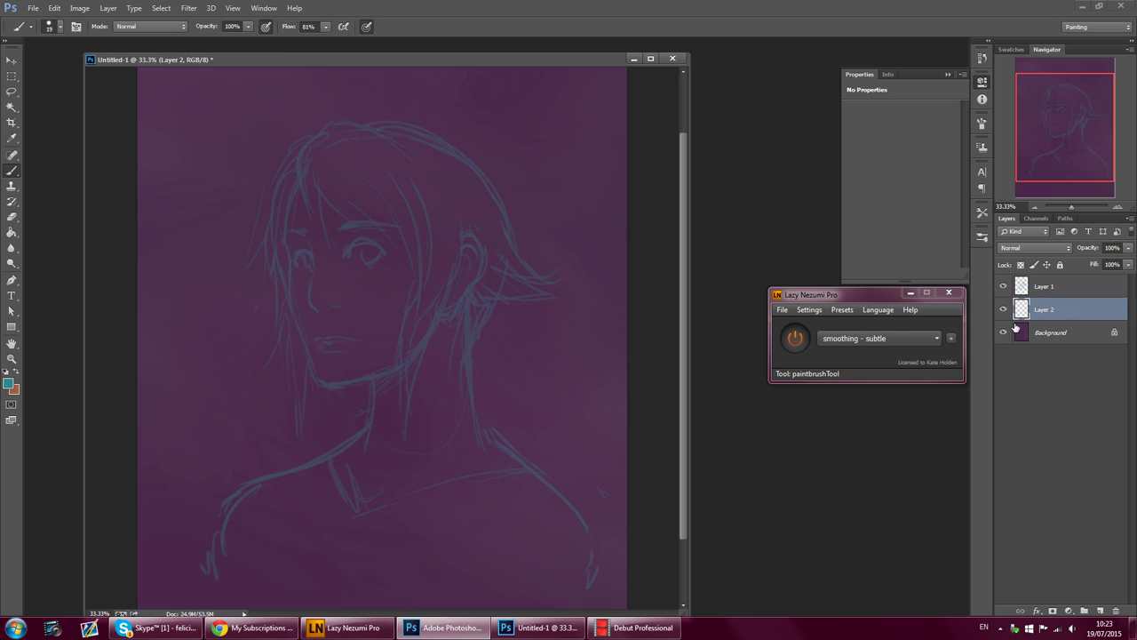
pyautogui.click(8, 383)
pyautogui.moveTo(379, 446); pyautogui.dragTo(372, 423)
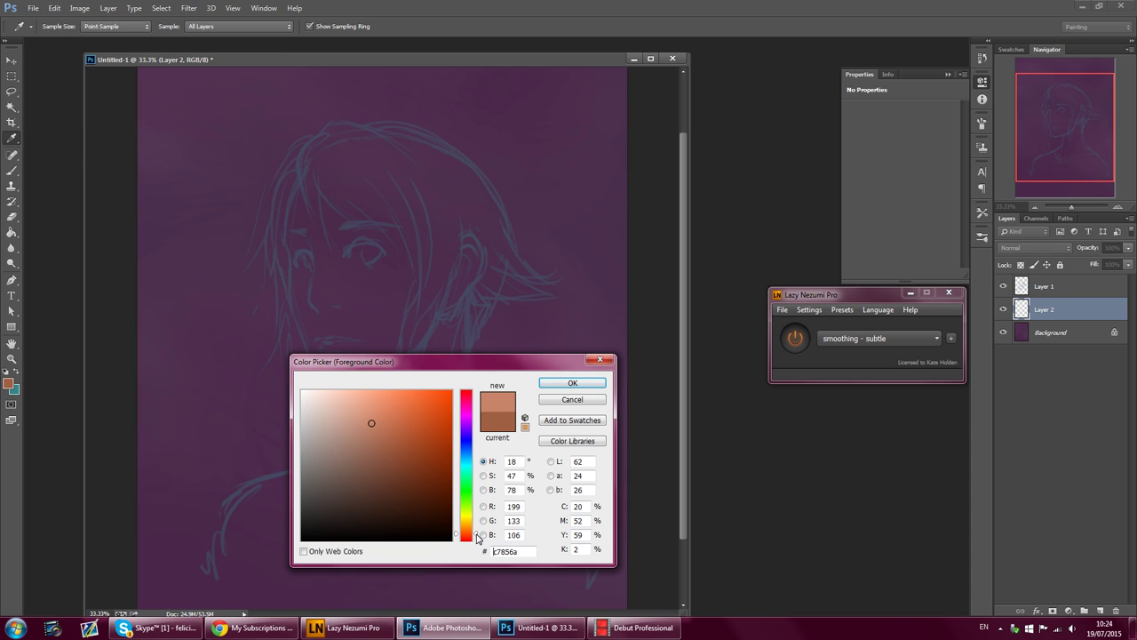
pyautogui.click(573, 383)
pyautogui.press('b')
pyautogui.click(59, 27)
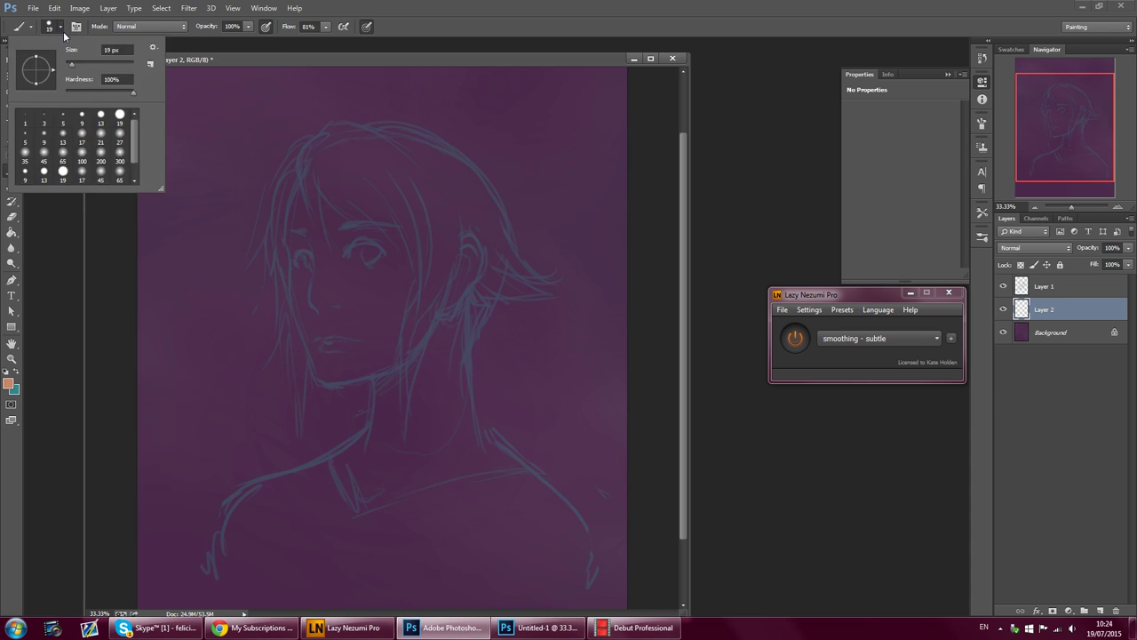
pyautogui.click(91, 63)
pyautogui.click(371, 58)
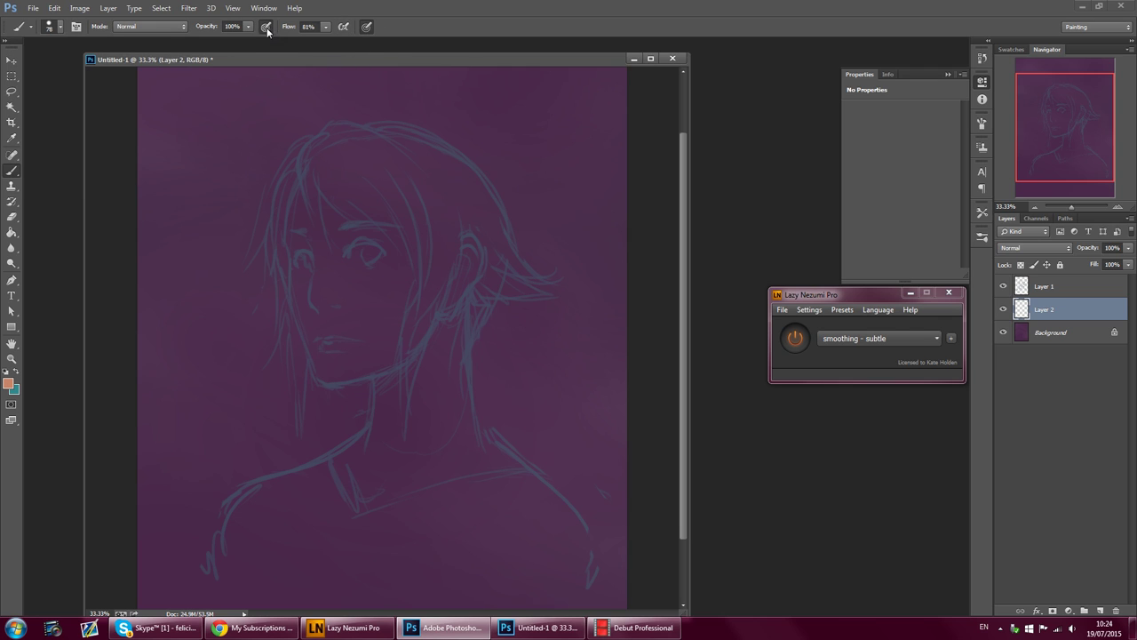
# - Block in the neck, upper chest, face and ear with flat skin tone, following the sketch, and even out the lower chest edge
pyautogui.moveTo(380, 359)
pyautogui.mouseDown()
pyautogui.moveTo(381, 447)
pyautogui.moveTo(394, 380)
pyautogui.moveTo(408, 422)
pyautogui.moveTo(466, 459)
pyautogui.moveTo(454, 309)
pyautogui.moveTo(463, 417)
pyautogui.moveTo(488, 459)
pyautogui.moveTo(468, 440)
pyautogui.moveTo(516, 471)
pyautogui.moveTo(466, 441)
pyautogui.moveTo(491, 463)
pyautogui.moveTo(487, 478)
pyautogui.moveTo(460, 460)
pyautogui.moveTo(450, 492)
pyautogui.moveTo(428, 417)
pyautogui.moveTo(429, 446)
pyautogui.moveTo(383, 502)
pyautogui.moveTo(341, 511)
pyautogui.moveTo(387, 441)
pyautogui.moveTo(327, 481)
pyautogui.moveTo(382, 437)
pyautogui.moveTo(323, 469)
pyautogui.moveTo(374, 435)
pyautogui.mouseUp()
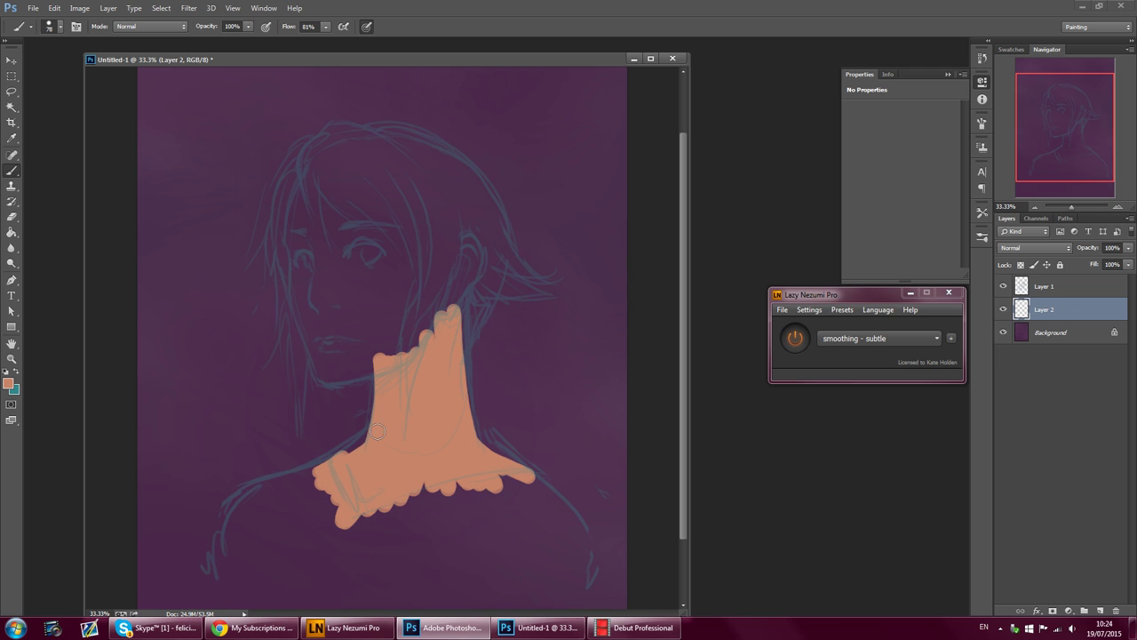
pyautogui.moveTo(321, 379)
pyautogui.mouseDown()
pyautogui.moveTo(389, 363)
pyautogui.moveTo(328, 377)
pyautogui.moveTo(310, 325)
pyautogui.moveTo(319, 364)
pyautogui.moveTo(336, 352)
pyautogui.moveTo(365, 374)
pyautogui.mouseUp()
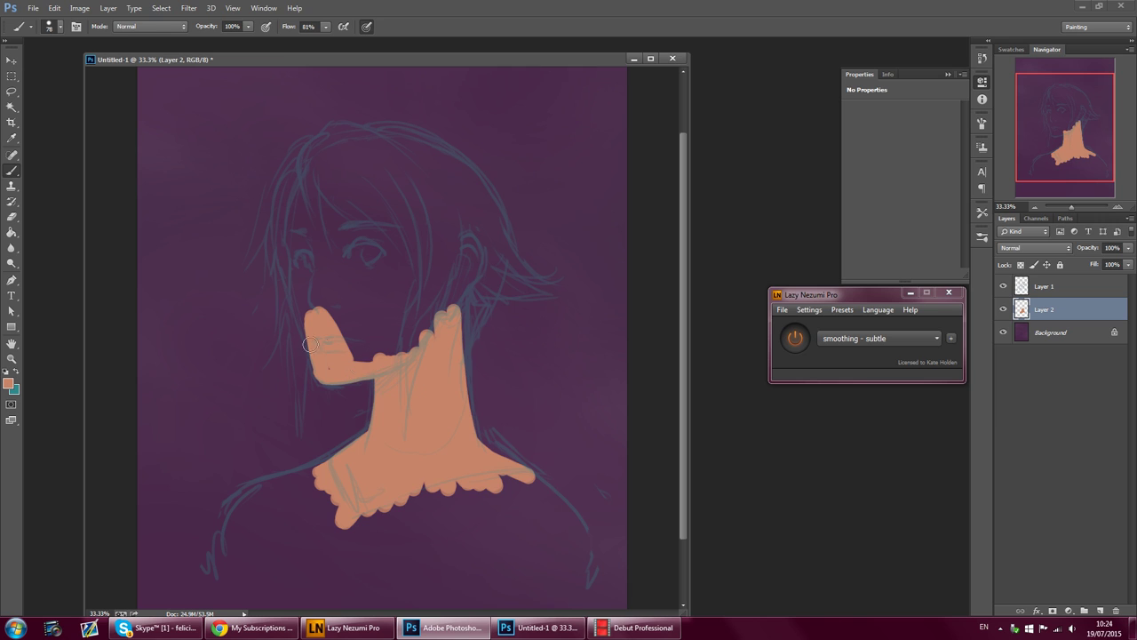
pyautogui.moveTo(318, 325)
pyautogui.mouseDown()
pyautogui.moveTo(311, 311)
pyautogui.moveTo(381, 362)
pyautogui.moveTo(376, 378)
pyautogui.moveTo(374, 329)
pyautogui.moveTo(337, 249)
pyautogui.mouseUp()
pyautogui.moveTo(302, 325); pyautogui.dragTo(289, 227)
pyautogui.moveTo(303, 180)
pyautogui.mouseDown()
pyautogui.moveTo(305, 236)
pyautogui.moveTo(324, 207)
pyautogui.moveTo(343, 237)
pyautogui.moveTo(386, 360)
pyautogui.moveTo(371, 373)
pyautogui.moveTo(367, 340)
pyautogui.moveTo(401, 341)
pyautogui.moveTo(408, 364)
pyautogui.moveTo(437, 337)
pyautogui.moveTo(461, 244)
pyautogui.moveTo(446, 327)
pyautogui.mouseUp()
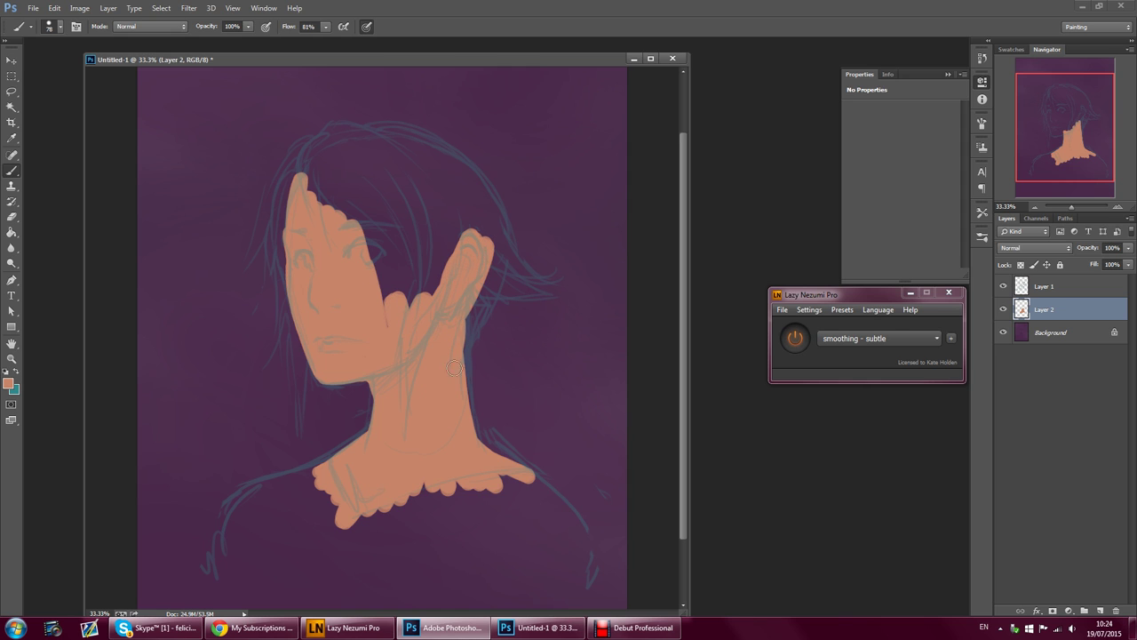
pyautogui.moveTo(376, 281)
pyautogui.mouseDown()
pyautogui.moveTo(385, 231)
pyautogui.moveTo(396, 232)
pyautogui.moveTo(421, 295)
pyautogui.moveTo(379, 215)
pyautogui.moveTo(371, 237)
pyautogui.moveTo(343, 224)
pyautogui.moveTo(309, 178)
pyautogui.moveTo(356, 195)
pyautogui.mouseUp()
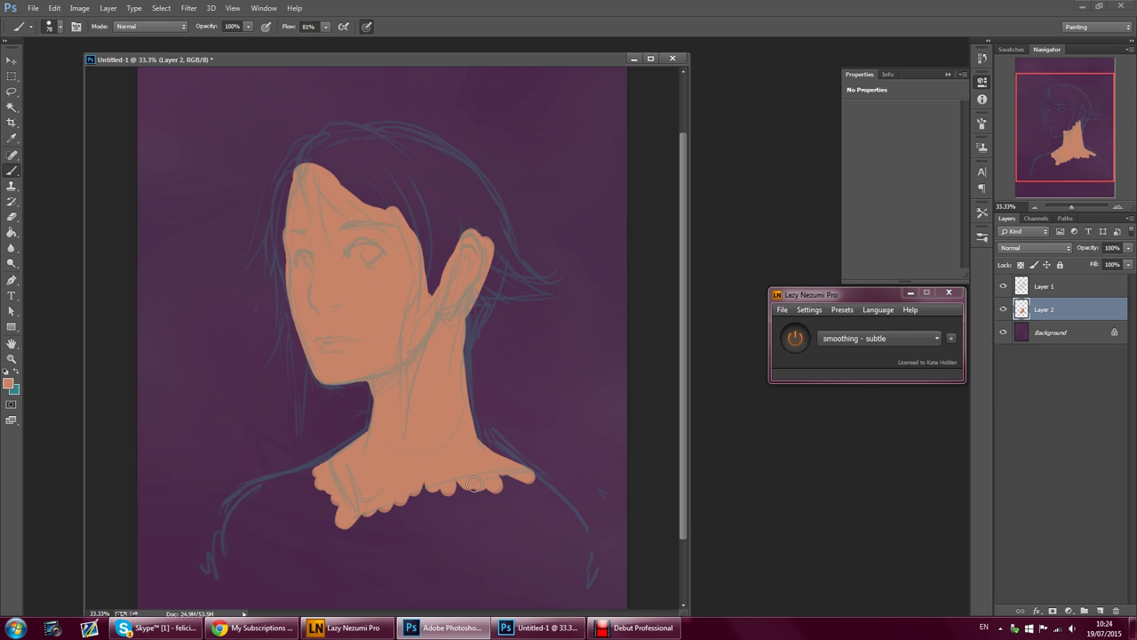
pyautogui.moveTo(502, 464); pyautogui.dragTo(502, 481)
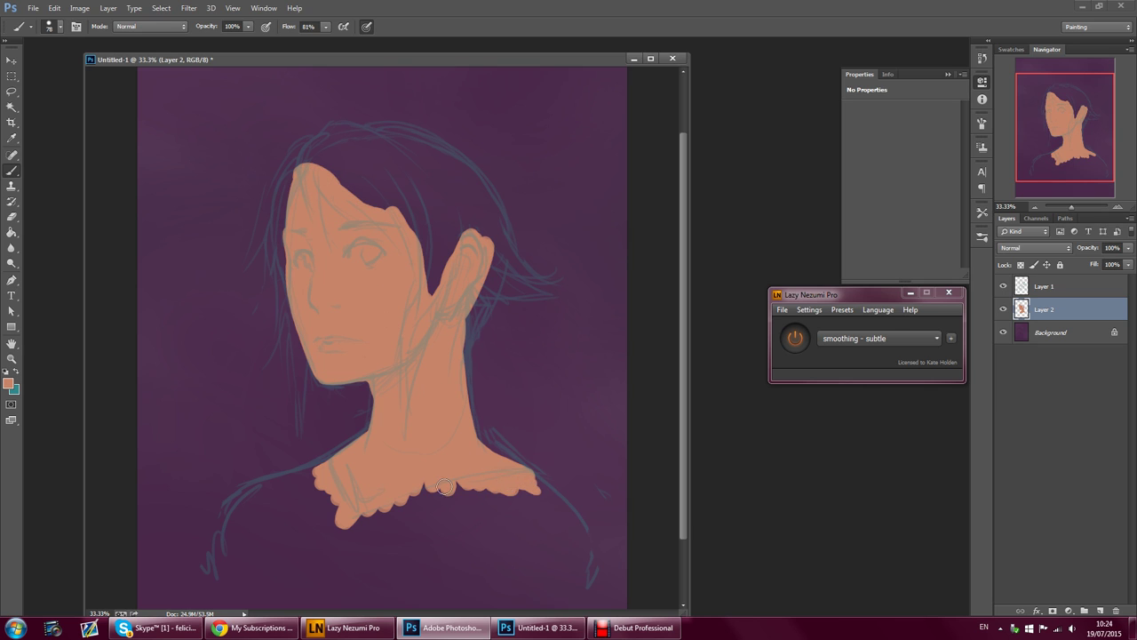
pyautogui.moveTo(410, 500)
pyautogui.mouseDown()
pyautogui.moveTo(440, 496)
pyautogui.moveTo(333, 498)
pyautogui.mouseUp()
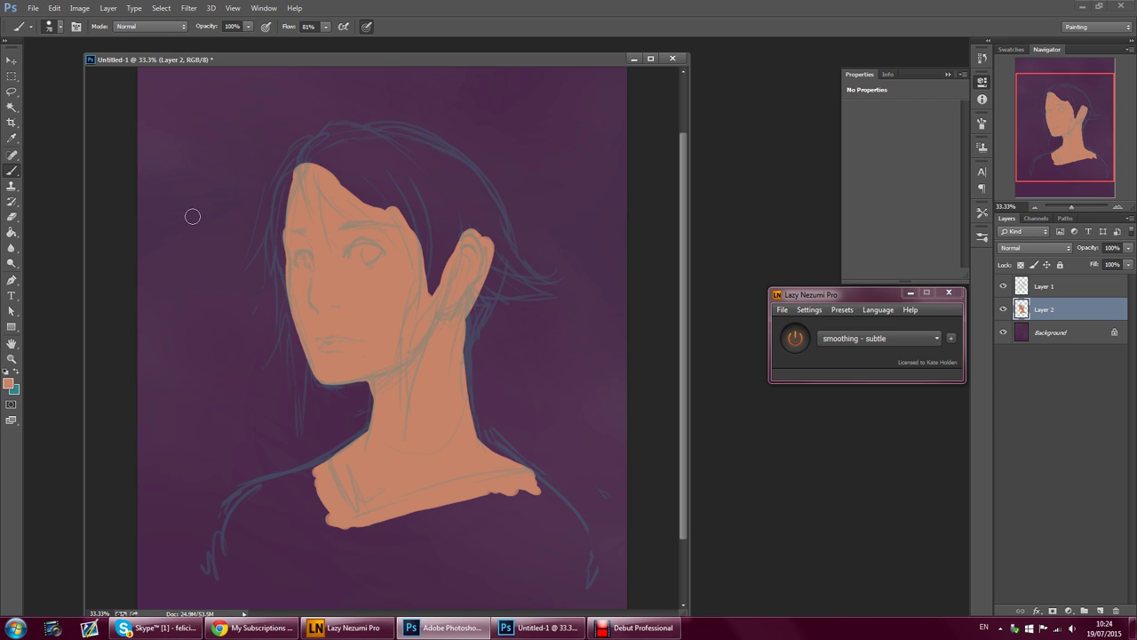
# - Try blue 41748c for the shirt with one stroke below the neckline, and undo the stroke
pyautogui.click(9, 383)
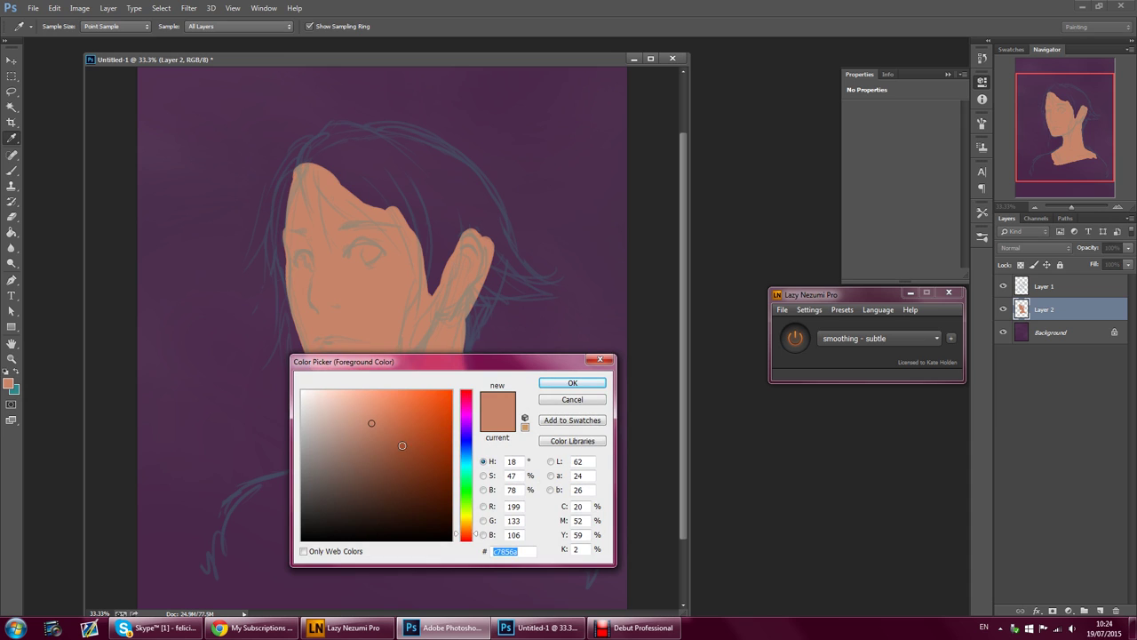
pyautogui.click(382, 457)
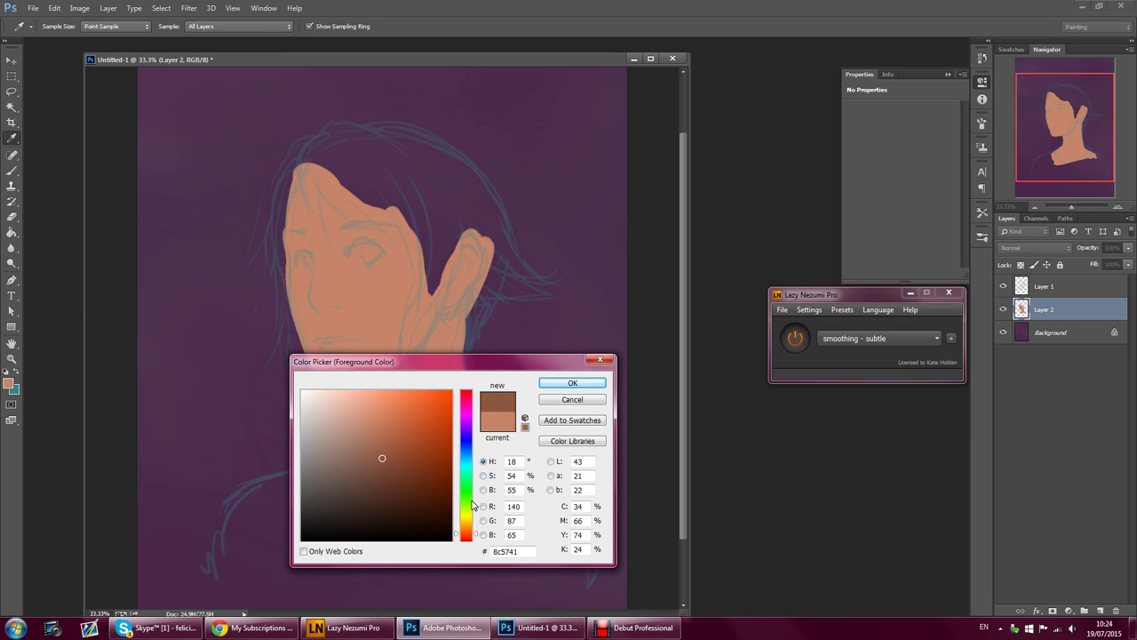
pyautogui.moveTo(470, 538); pyautogui.dragTo(469, 457)
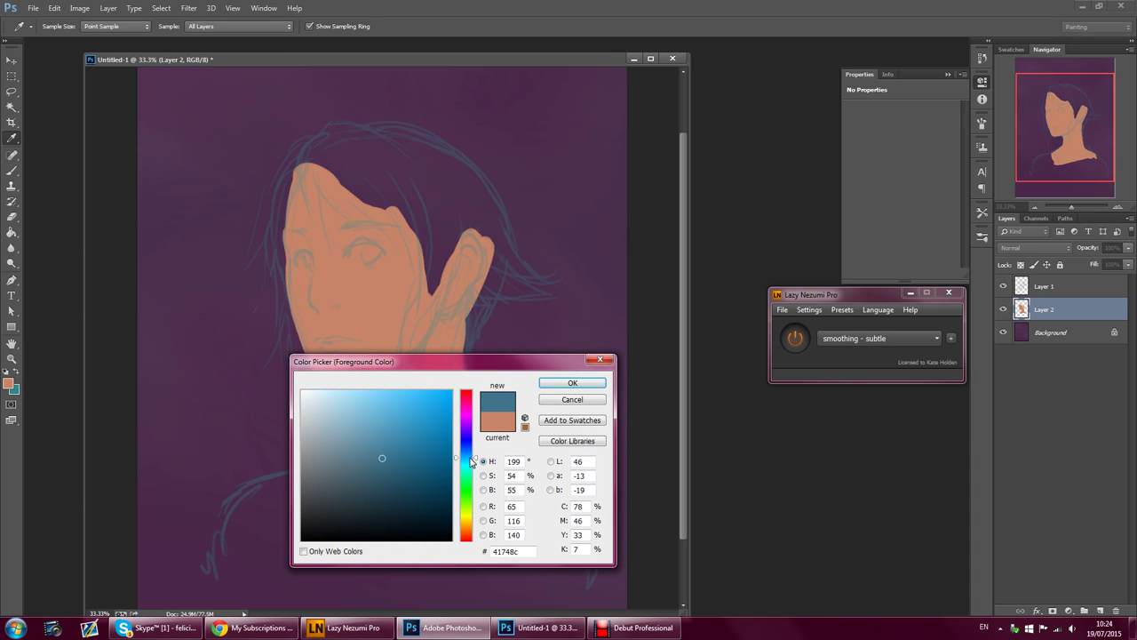
pyautogui.click(573, 384)
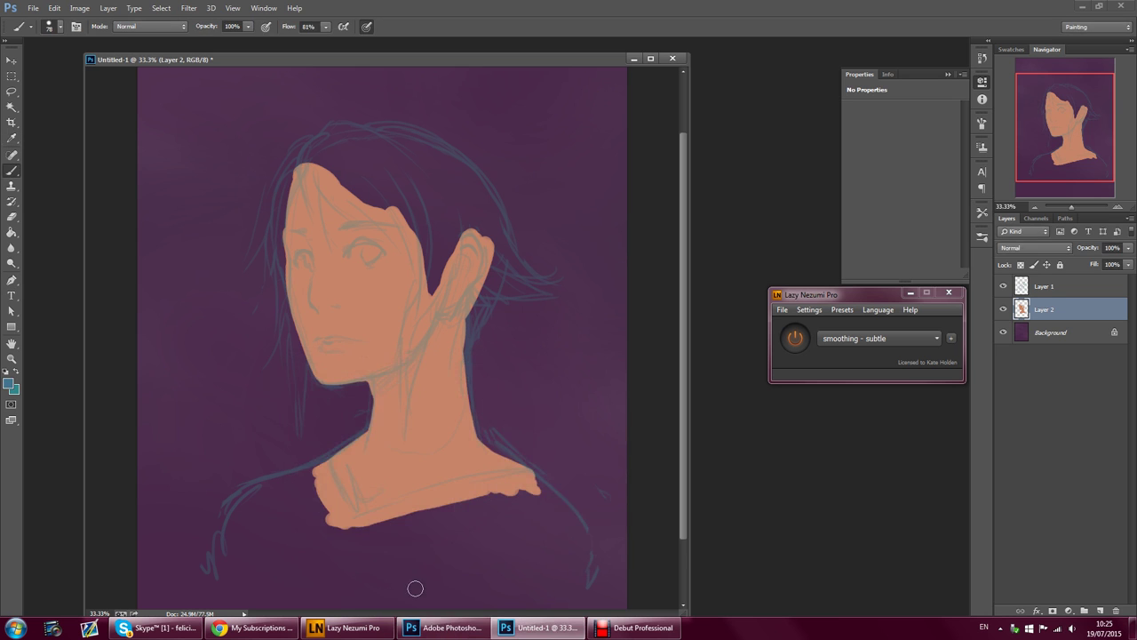
pyautogui.moveTo(351, 541); pyautogui.dragTo(446, 503)
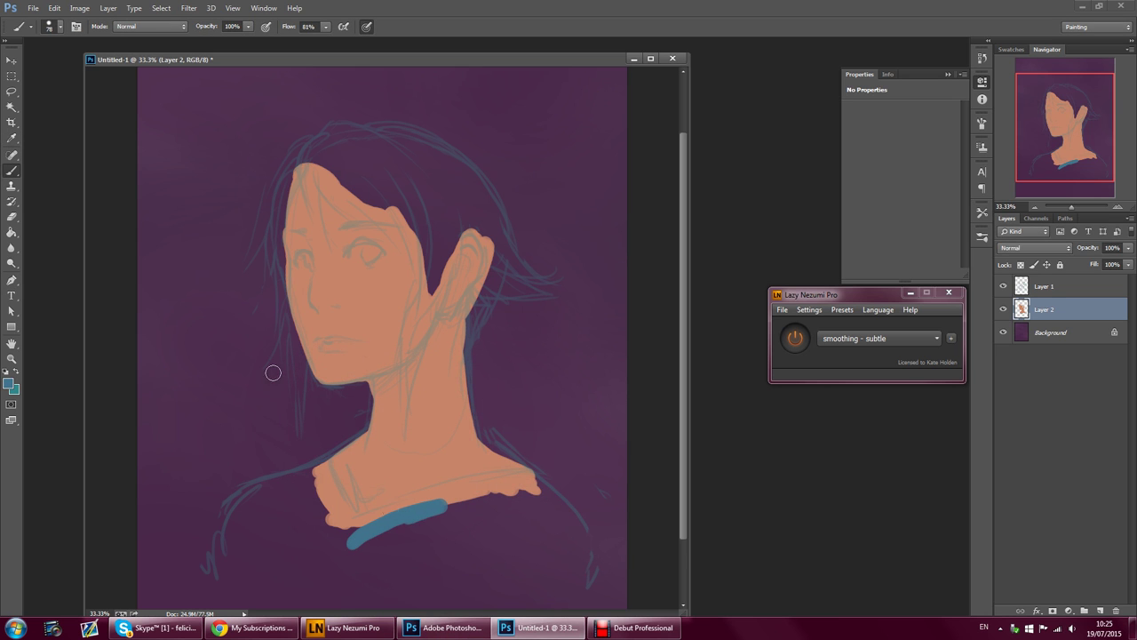
pyautogui.click(54, 8)
pyautogui.click(80, 44)
# - Set the foreground colour to green 50bd6c and return to the Brush tool
pyautogui.click(9, 383)
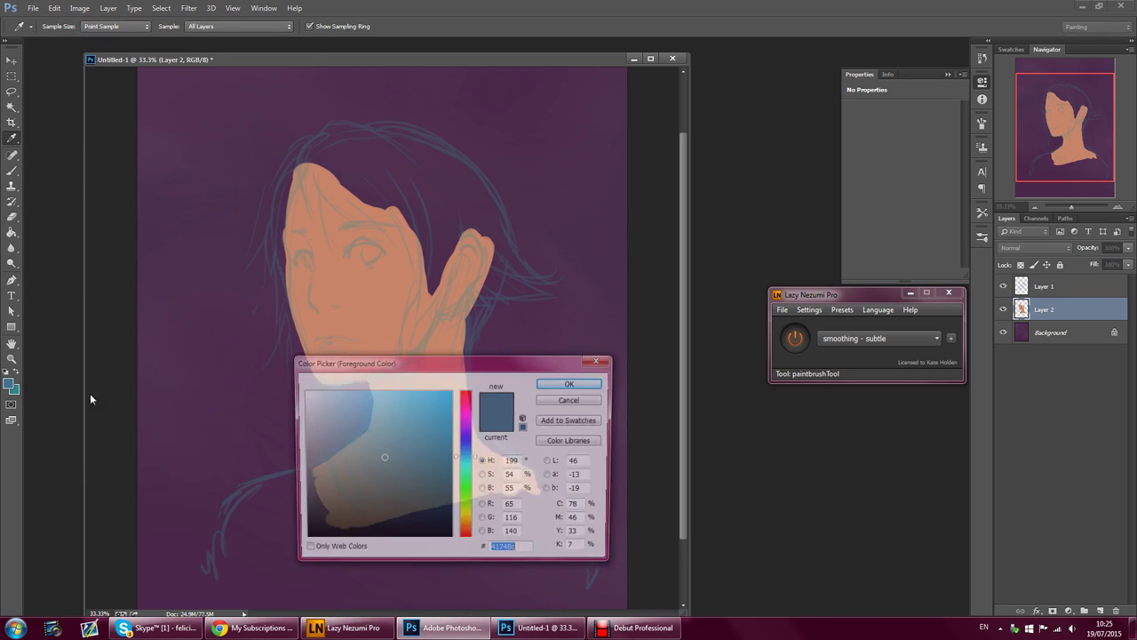
pyautogui.click(465, 497)
pyautogui.click(388, 469)
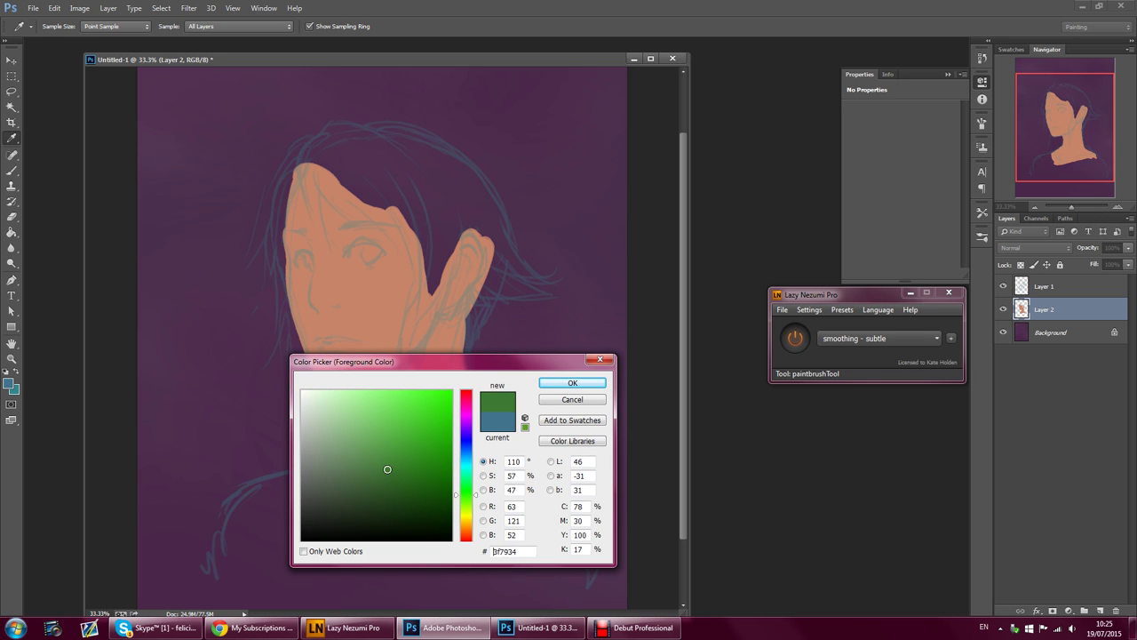
pyautogui.click(387, 432)
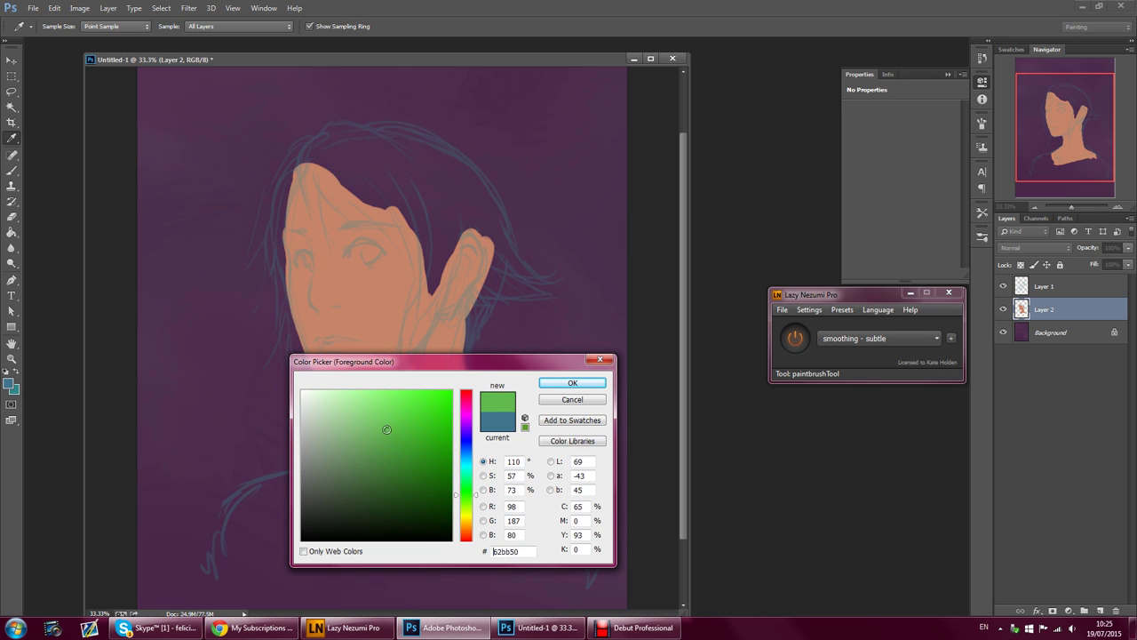
pyautogui.moveTo(469, 493); pyautogui.dragTo(469, 487)
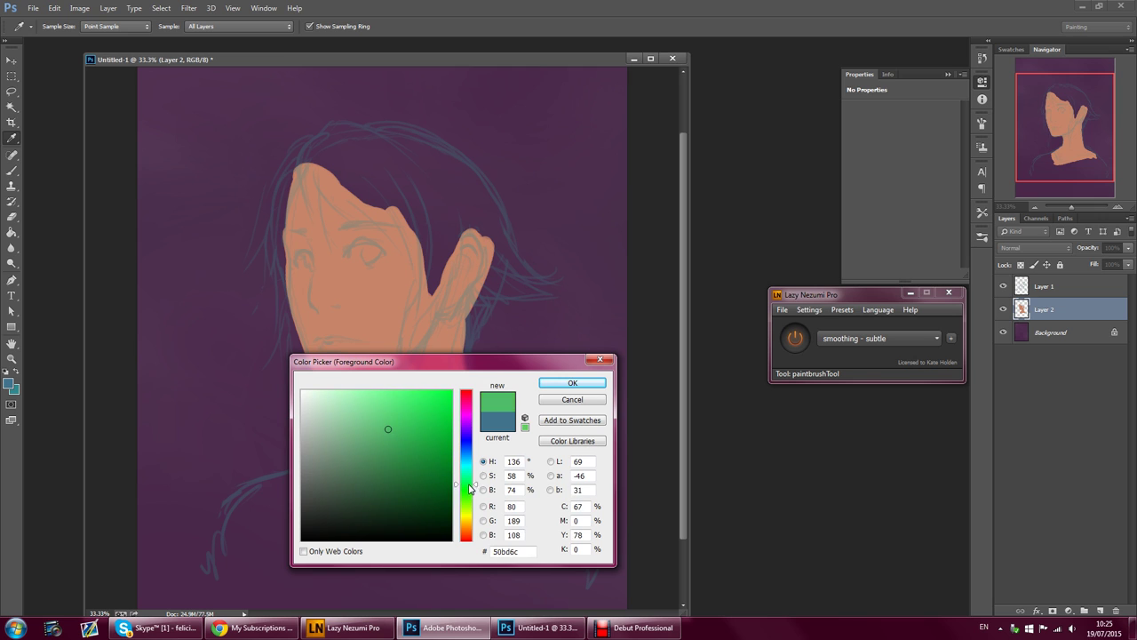
pyautogui.click(571, 385)
pyautogui.press('b')
# - Fill the V-neck shirt and both shoulders with flat green, trimming the skin tone along the neckline
pyautogui.moveTo(336, 538); pyautogui.dragTo(515, 489)
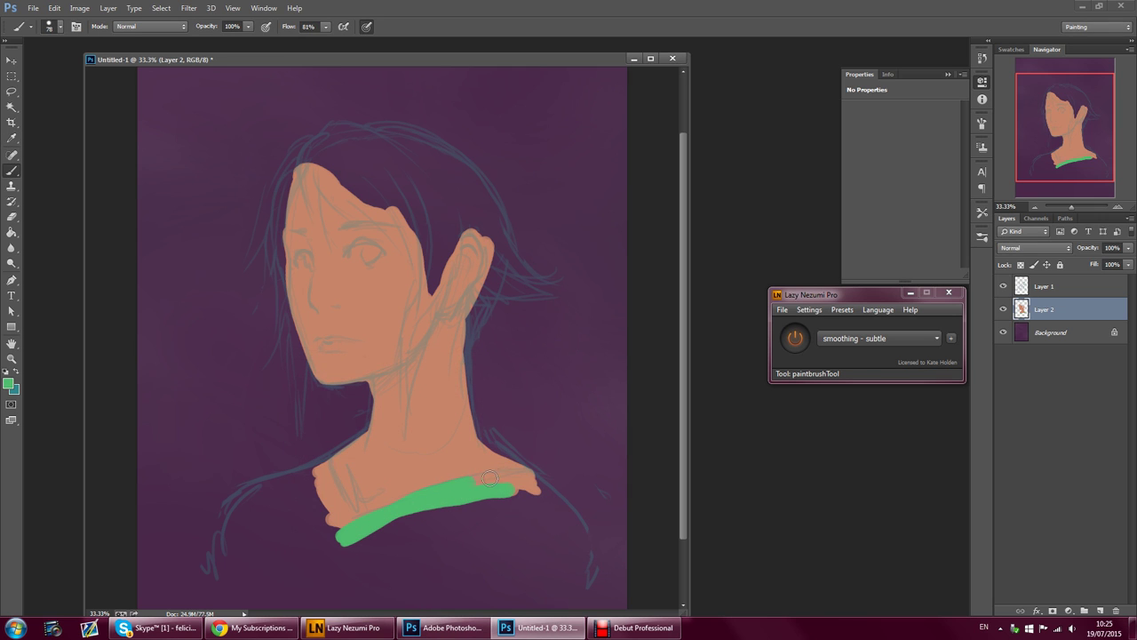
pyautogui.moveTo(517, 476)
pyautogui.mouseDown()
pyautogui.moveTo(549, 494)
pyautogui.moveTo(526, 475)
pyautogui.moveTo(597, 532)
pyautogui.moveTo(607, 589)
pyautogui.mouseUp()
pyautogui.moveTo(579, 528); pyautogui.dragTo(603, 582)
pyautogui.moveTo(543, 510); pyautogui.dragTo(589, 582)
pyautogui.moveTo(497, 500)
pyautogui.mouseDown()
pyautogui.moveTo(544, 510)
pyautogui.moveTo(565, 576)
pyautogui.moveTo(484, 588)
pyautogui.moveTo(503, 566)
pyautogui.moveTo(484, 546)
pyautogui.moveTo(426, 533)
pyautogui.moveTo(342, 560)
pyautogui.moveTo(420, 530)
pyautogui.moveTo(418, 569)
pyautogui.moveTo(325, 582)
pyautogui.moveTo(404, 575)
pyautogui.moveTo(454, 593)
pyautogui.moveTo(502, 563)
pyautogui.moveTo(564, 551)
pyautogui.moveTo(341, 597)
pyautogui.moveTo(232, 565)
pyautogui.moveTo(228, 519)
pyautogui.moveTo(271, 482)
pyautogui.moveTo(307, 471)
pyautogui.moveTo(337, 527)
pyautogui.mouseUp()
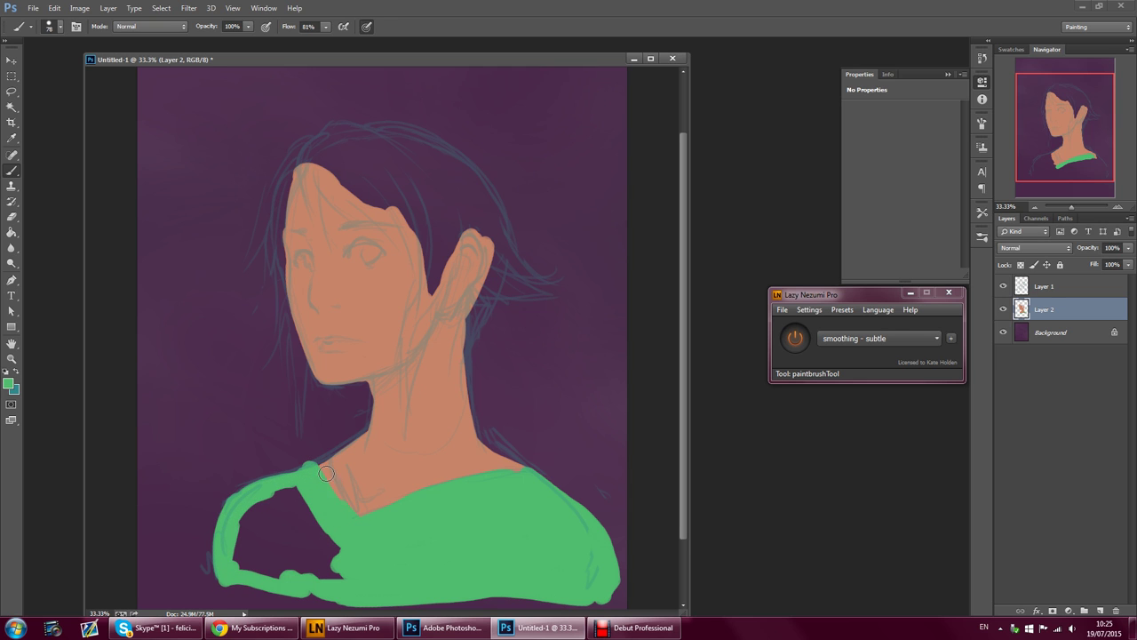
pyautogui.moveTo(281, 483); pyautogui.dragTo(309, 467)
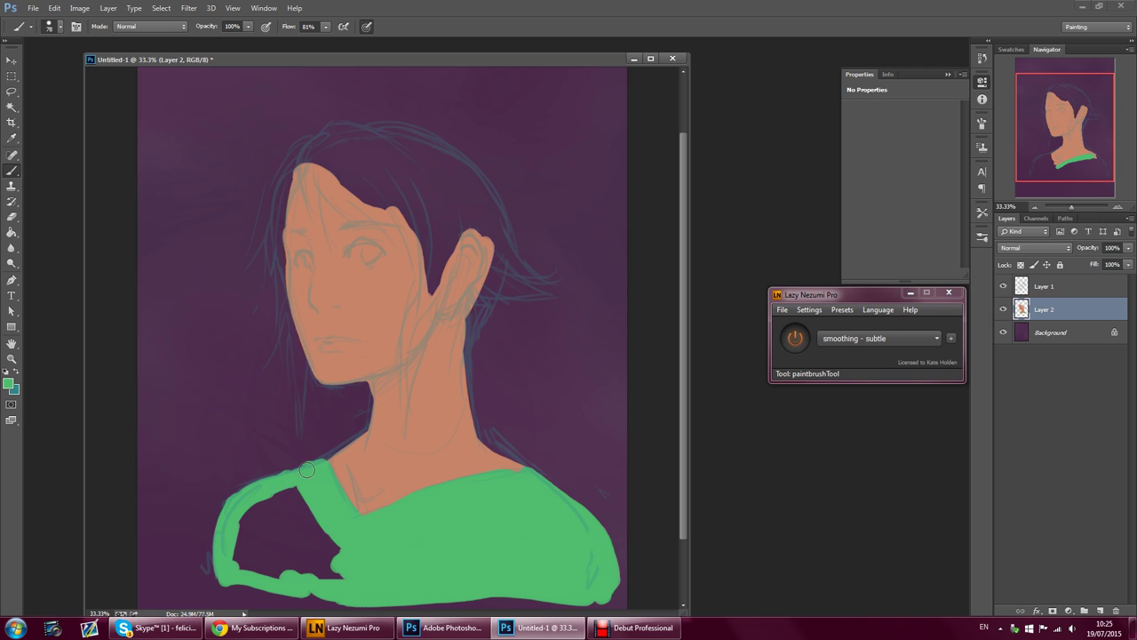
pyautogui.moveTo(324, 535)
pyautogui.mouseDown()
pyautogui.moveTo(356, 573)
pyautogui.moveTo(315, 518)
pyautogui.moveTo(323, 545)
pyautogui.moveTo(277, 509)
pyautogui.moveTo(296, 529)
pyautogui.moveTo(243, 567)
pyautogui.moveTo(258, 569)
pyautogui.moveTo(241, 558)
pyautogui.moveTo(242, 516)
pyautogui.moveTo(273, 515)
pyautogui.mouseUp()
pyautogui.moveTo(325, 592); pyautogui.dragTo(233, 592)
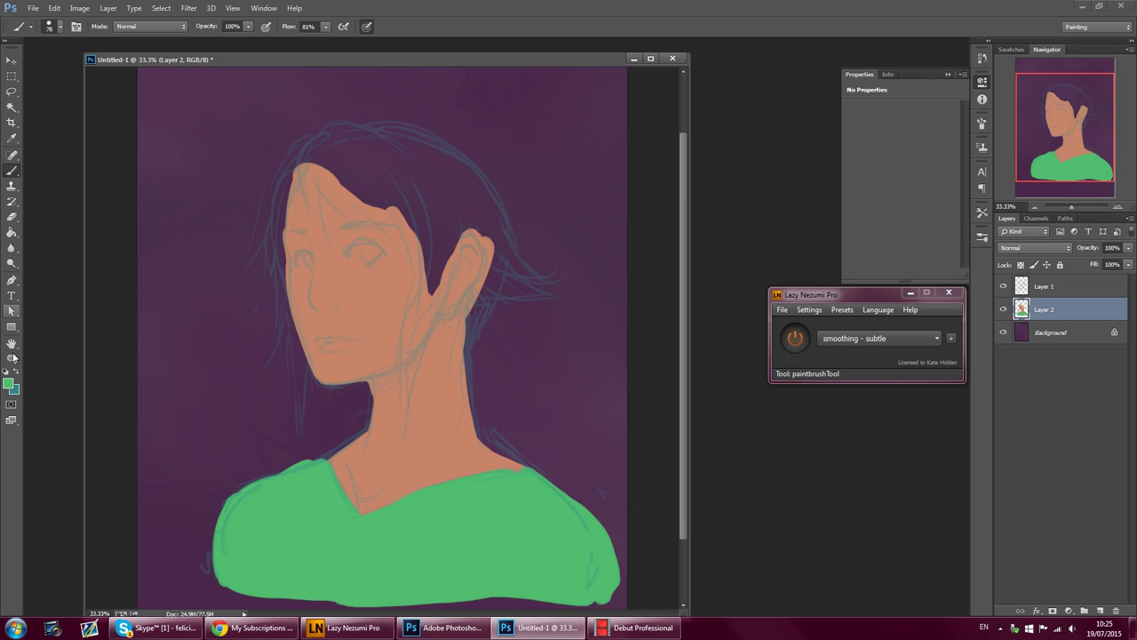
# - Set the foreground colour to a medium teal with hue 176 and return to the Brush tool
pyautogui.click(9, 384)
pyautogui.click(466, 474)
pyautogui.moveTo(469, 474); pyautogui.dragTo(469, 469)
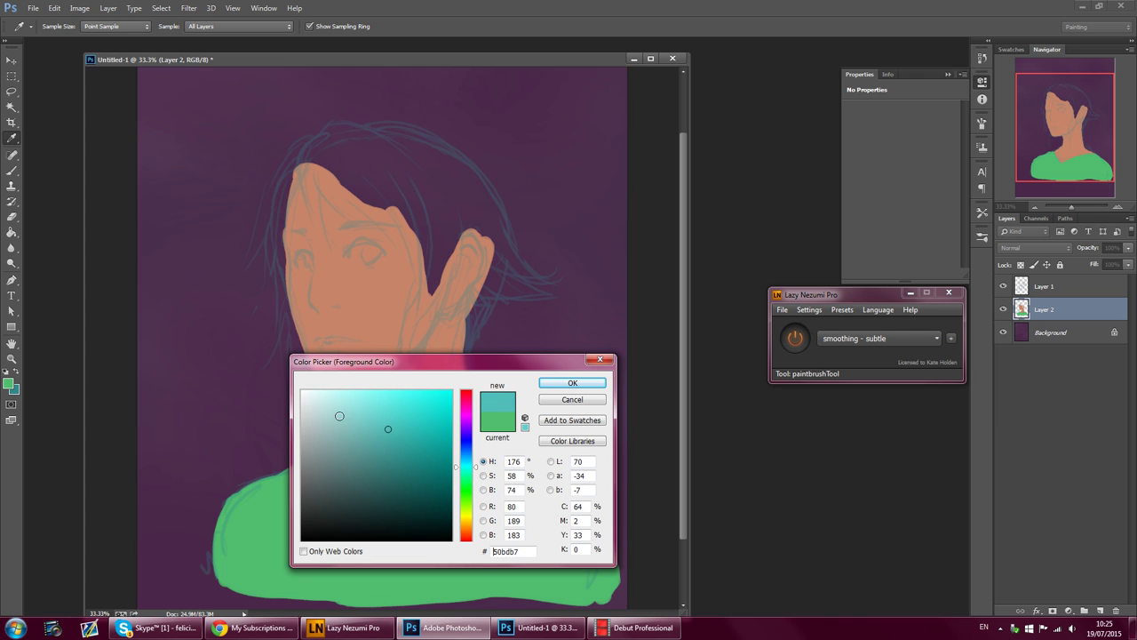
pyautogui.moveTo(388, 429)
pyautogui.mouseDown()
pyautogui.moveTo(409, 428)
pyautogui.moveTo(399, 440)
pyautogui.mouseUp()
pyautogui.click(593, 382)
pyautogui.press('b')
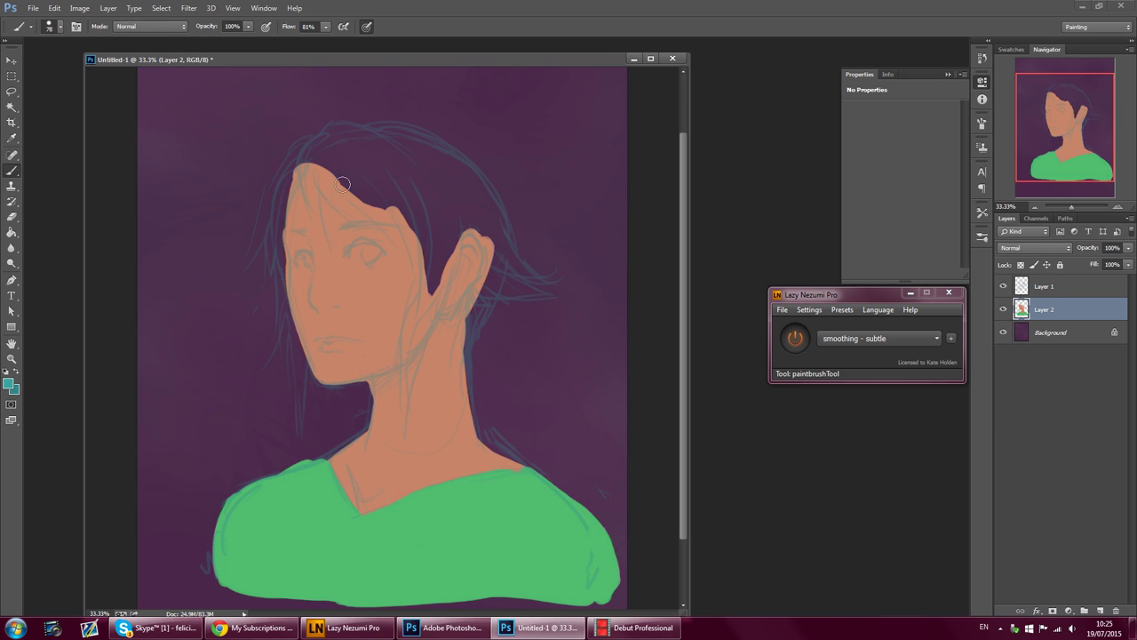
# - Block in the fringe, crown and long lock in front of the ear with flat teal, leaving the face and ear clear
pyautogui.moveTo(322, 229); pyautogui.dragTo(311, 176)
pyautogui.moveTo(319, 214); pyautogui.dragTo(355, 209)
pyautogui.moveTo(315, 170); pyautogui.dragTo(400, 242)
pyautogui.moveTo(373, 206)
pyautogui.mouseDown()
pyautogui.moveTo(343, 174)
pyautogui.moveTo(308, 169)
pyautogui.mouseUp()
pyautogui.moveTo(281, 235)
pyautogui.mouseDown()
pyautogui.moveTo(313, 161)
pyautogui.moveTo(279, 236)
pyautogui.moveTo(306, 160)
pyautogui.moveTo(281, 194)
pyautogui.moveTo(324, 144)
pyautogui.moveTo(289, 177)
pyautogui.moveTo(297, 152)
pyautogui.moveTo(309, 147)
pyautogui.moveTo(316, 160)
pyautogui.moveTo(332, 133)
pyautogui.moveTo(403, 152)
pyautogui.moveTo(356, 172)
pyautogui.moveTo(346, 139)
pyautogui.moveTo(341, 154)
pyautogui.moveTo(421, 244)
pyautogui.moveTo(419, 260)
pyautogui.moveTo(404, 232)
pyautogui.mouseUp()
pyautogui.moveTo(418, 318)
pyautogui.mouseDown()
pyautogui.moveTo(437, 272)
pyautogui.moveTo(413, 360)
pyautogui.moveTo(435, 232)
pyautogui.mouseUp()
pyautogui.moveTo(415, 303)
pyautogui.mouseDown()
pyautogui.moveTo(424, 260)
pyautogui.moveTo(403, 207)
pyautogui.mouseUp()
pyautogui.moveTo(426, 319)
pyautogui.mouseDown()
pyautogui.moveTo(448, 214)
pyautogui.moveTo(440, 283)
pyautogui.moveTo(446, 218)
pyautogui.moveTo(443, 236)
pyautogui.moveTo(391, 173)
pyautogui.moveTo(401, 167)
pyautogui.moveTo(355, 142)
pyautogui.moveTo(397, 139)
pyautogui.moveTo(359, 131)
pyautogui.moveTo(418, 142)
pyautogui.moveTo(447, 179)
pyautogui.moveTo(416, 180)
pyautogui.moveTo(387, 159)
pyautogui.moveTo(391, 145)
pyautogui.moveTo(448, 169)
pyautogui.moveTo(396, 134)
pyautogui.moveTo(437, 157)
pyautogui.moveTo(482, 220)
pyautogui.moveTo(452, 229)
pyautogui.moveTo(451, 244)
pyautogui.moveTo(466, 225)
pyautogui.moveTo(489, 239)
pyautogui.moveTo(494, 267)
pyautogui.mouseUp()
pyautogui.moveTo(463, 206)
pyautogui.mouseDown()
pyautogui.moveTo(499, 213)
pyautogui.moveTo(471, 169)
pyautogui.mouseUp()
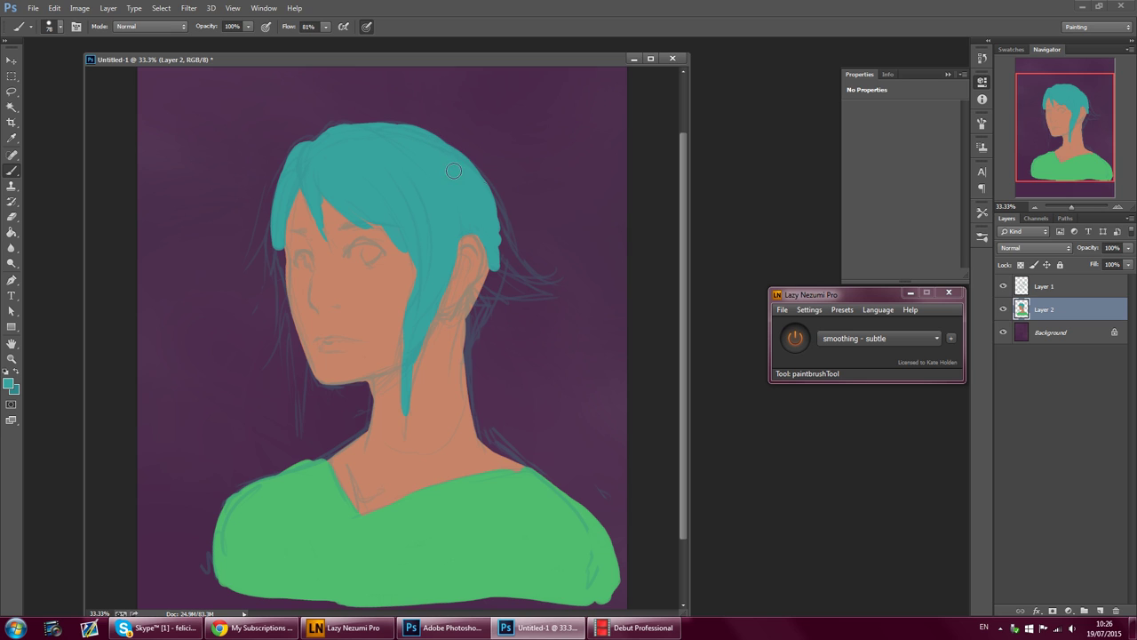
# - Paint the flicked teal hair tips behind the ear and the tapered strands down the nape of the neck
pyautogui.moveTo(498, 232)
pyautogui.mouseDown()
pyautogui.moveTo(546, 279)
pyautogui.moveTo(496, 217)
pyautogui.moveTo(503, 258)
pyautogui.moveTo(544, 295)
pyautogui.moveTo(489, 274)
pyautogui.mouseUp()
pyautogui.moveTo(479, 296); pyautogui.dragTo(475, 316)
pyautogui.moveTo(472, 391); pyautogui.dragTo(474, 320)
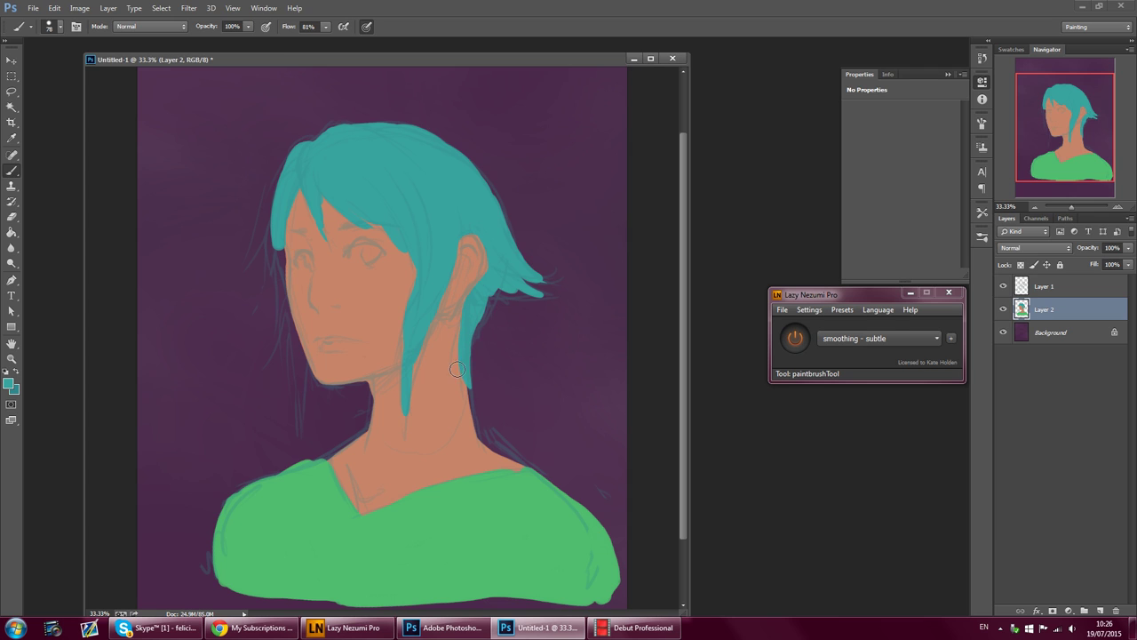
pyautogui.moveTo(458, 368); pyautogui.dragTo(474, 304)
pyautogui.moveTo(480, 396)
pyautogui.mouseDown()
pyautogui.moveTo(471, 371)
pyautogui.moveTo(480, 314)
pyautogui.mouseUp()
pyautogui.moveTo(495, 382)
pyautogui.mouseDown()
pyautogui.moveTo(469, 351)
pyautogui.moveTo(489, 286)
pyautogui.moveTo(470, 336)
pyautogui.moveTo(497, 276)
pyautogui.moveTo(506, 306)
pyautogui.moveTo(498, 292)
pyautogui.moveTo(537, 306)
pyautogui.moveTo(503, 251)
pyautogui.moveTo(512, 295)
pyautogui.moveTo(496, 265)
pyautogui.moveTo(568, 277)
pyautogui.moveTo(529, 266)
pyautogui.mouseUp()
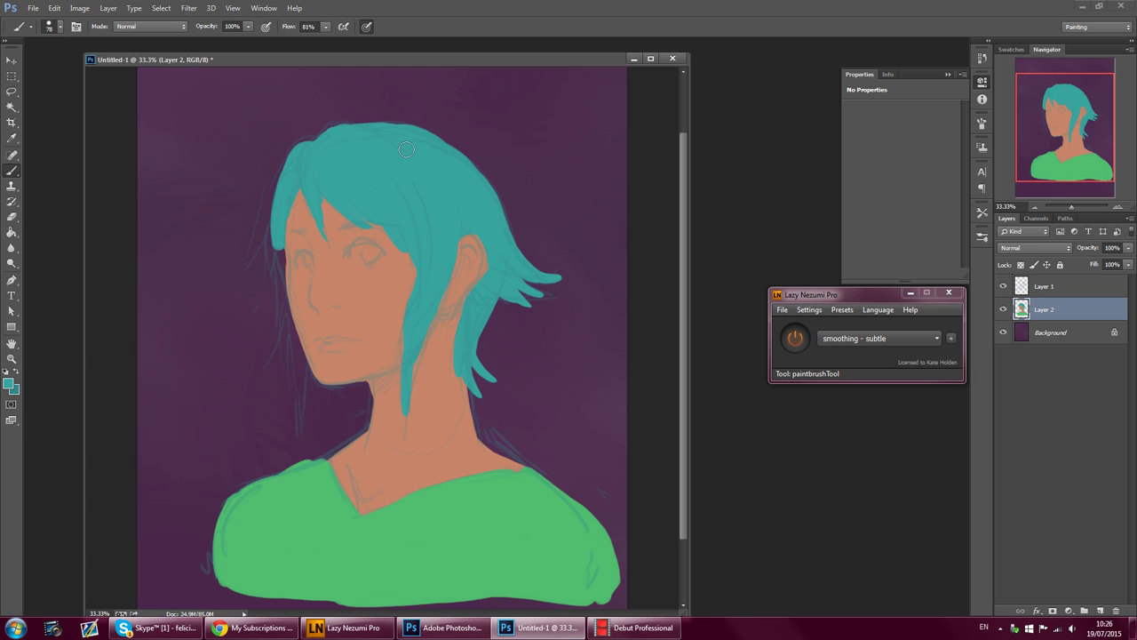
# - Add thin teal strands hanging beside the far cheek, extending the hair from the temple
pyautogui.moveTo(269, 267); pyautogui.dragTo(281, 273)
pyautogui.moveTo(288, 331)
pyautogui.mouseDown()
pyautogui.moveTo(278, 280)
pyautogui.moveTo(282, 204)
pyautogui.moveTo(285, 305)
pyautogui.moveTo(279, 252)
pyautogui.mouseUp()
pyautogui.moveTo(285, 302); pyautogui.dragTo(282, 253)
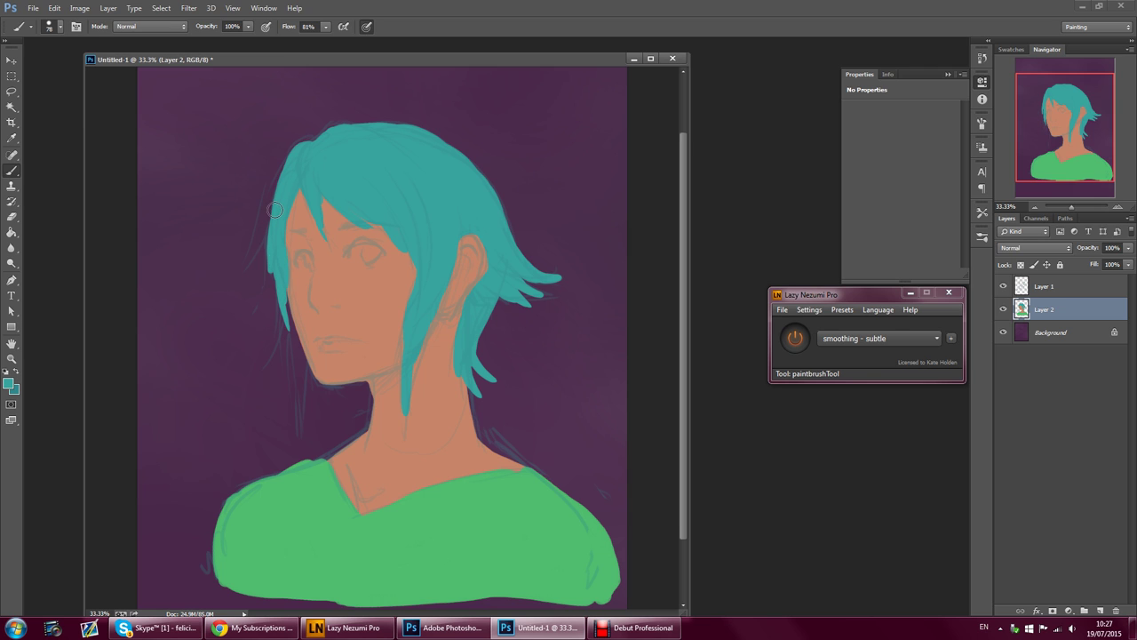
# - Paint tapered teal strands flicking out from the far temple and hanging past the far cheek and jaw
pyautogui.moveTo(243, 270)
pyautogui.mouseDown()
pyautogui.moveTo(281, 180)
pyautogui.moveTo(271, 217)
pyautogui.moveTo(277, 169)
pyautogui.mouseUp()
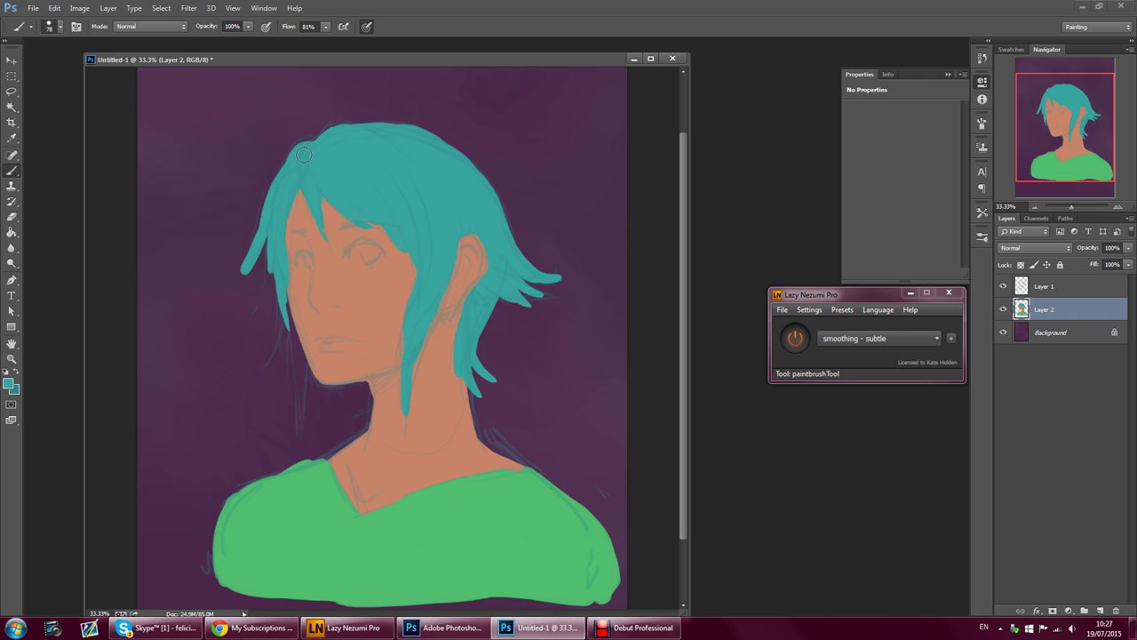
pyautogui.moveTo(307, 399); pyautogui.dragTo(301, 443)
pyautogui.moveTo(293, 344)
pyautogui.mouseDown()
pyautogui.moveTo(299, 389)
pyautogui.moveTo(296, 358)
pyautogui.moveTo(304, 392)
pyautogui.moveTo(310, 370)
pyautogui.moveTo(293, 327)
pyautogui.mouseUp()
pyautogui.moveTo(278, 277); pyautogui.dragTo(304, 351)
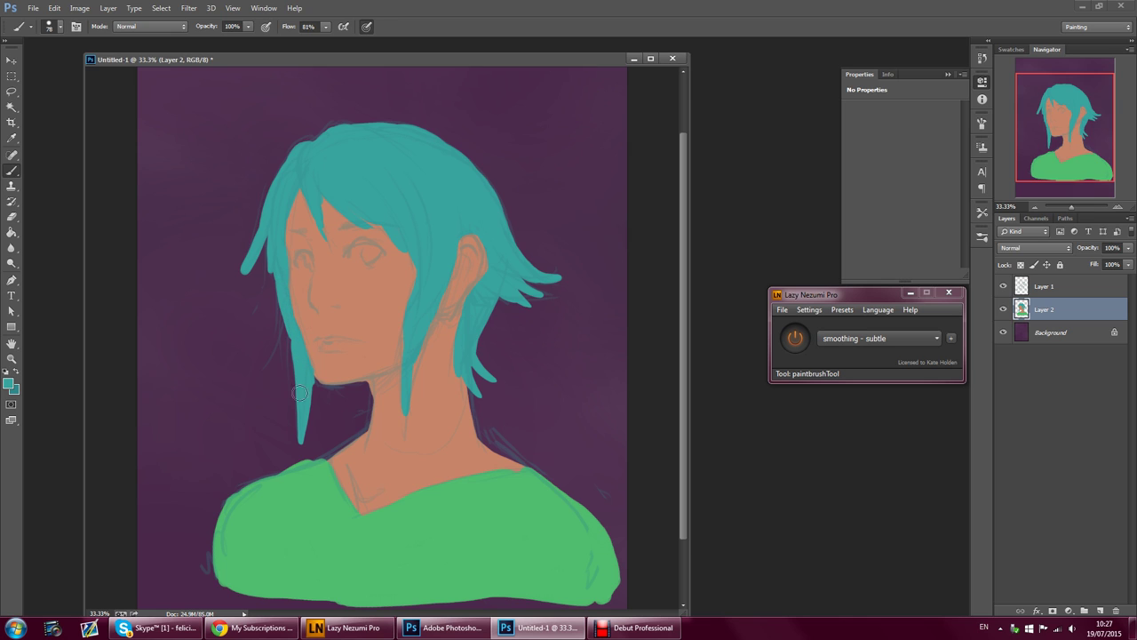
pyautogui.moveTo(313, 373)
pyautogui.mouseDown()
pyautogui.moveTo(320, 432)
pyautogui.moveTo(289, 327)
pyautogui.moveTo(282, 424)
pyautogui.moveTo(283, 305)
pyautogui.moveTo(255, 285)
pyautogui.moveTo(268, 242)
pyautogui.moveTo(270, 346)
pyautogui.moveTo(264, 256)
pyautogui.mouseUp()
pyautogui.moveTo(267, 327)
pyautogui.mouseDown()
pyautogui.moveTo(264, 253)
pyautogui.moveTo(279, 311)
pyautogui.moveTo(265, 210)
pyautogui.mouseUp()
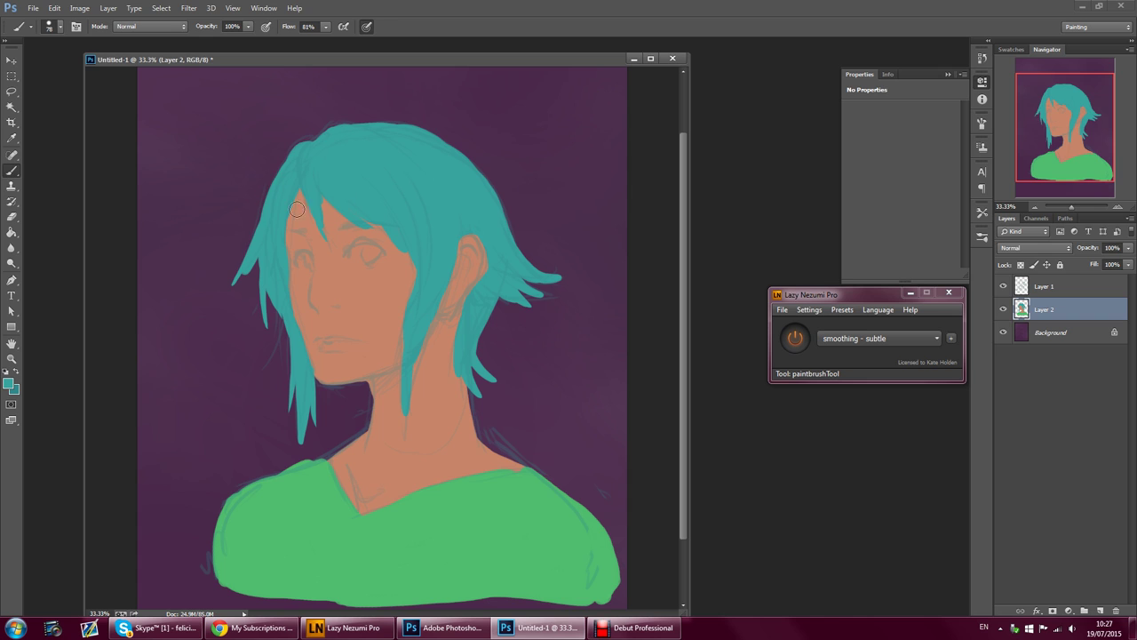
# - Sharpen the fringe tips over the forehead and extend the lock in front of the ear with pointed teal strands
pyautogui.moveTo(336, 256); pyautogui.dragTo(297, 176)
pyautogui.moveTo(407, 280); pyautogui.dragTo(385, 207)
pyautogui.moveTo(407, 374); pyautogui.dragTo(414, 355)
pyautogui.moveTo(406, 449); pyautogui.dragTo(405, 403)
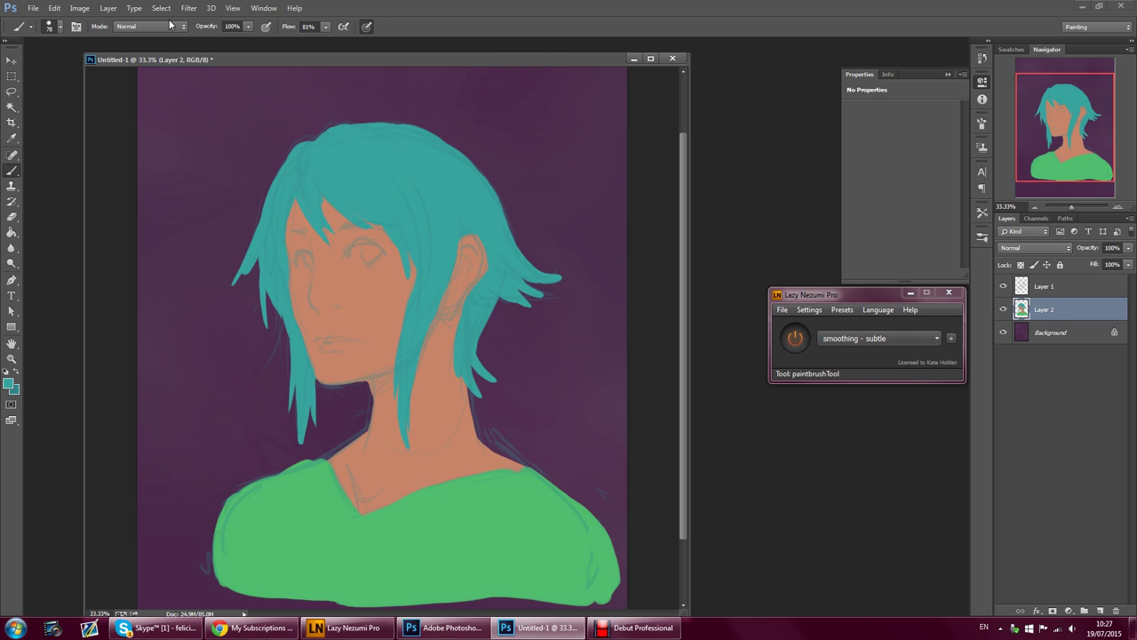
# - Enable pen pressure for brush opacity and set the foreground to a darker, redder version of the sampled skin tone, #aa5247
pyautogui.click(266, 27)
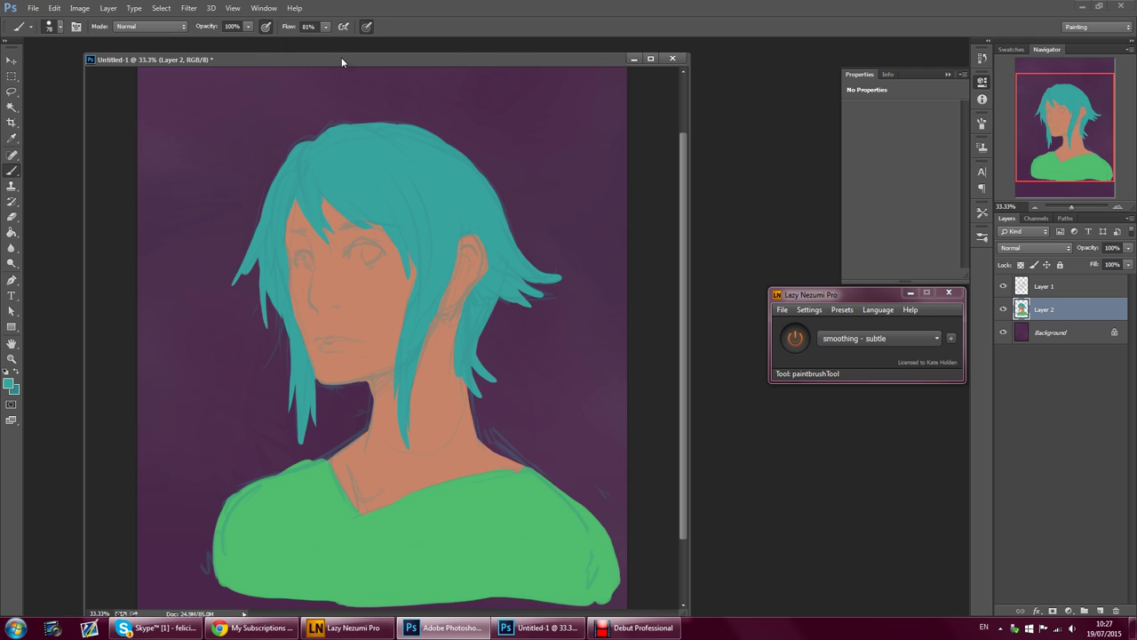
pyautogui.click(12, 139)
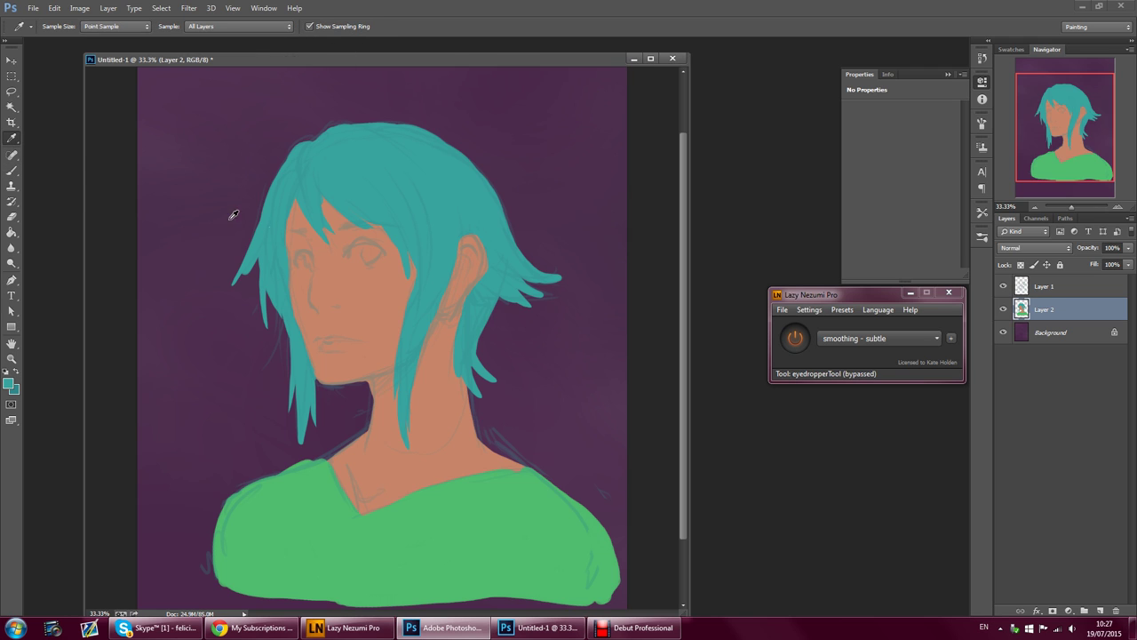
pyautogui.click(328, 307)
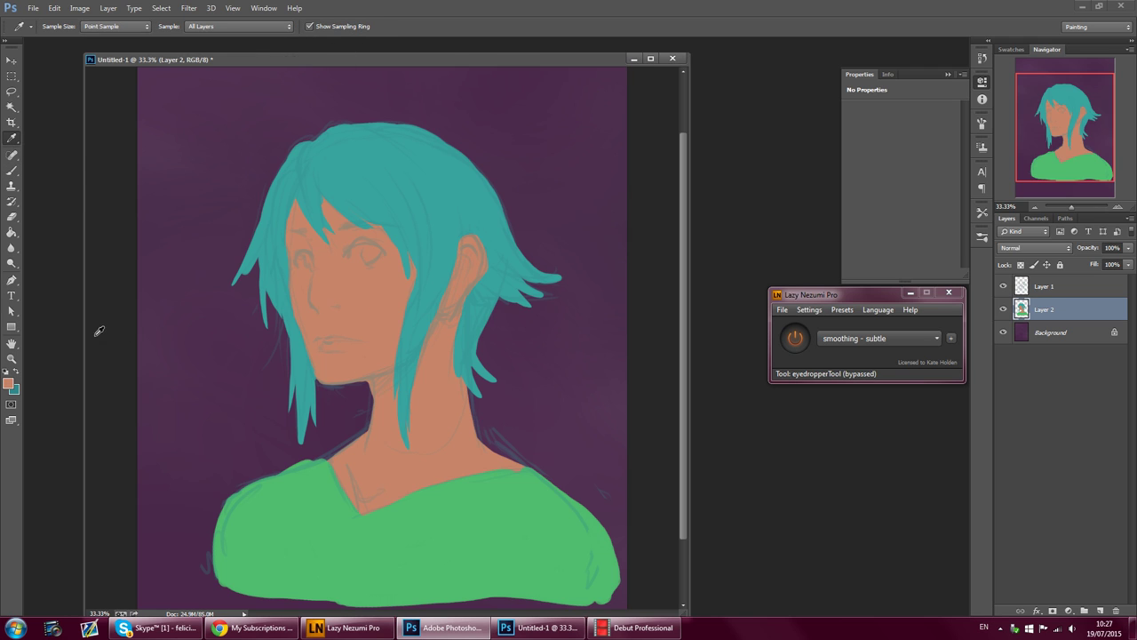
pyautogui.click(10, 388)
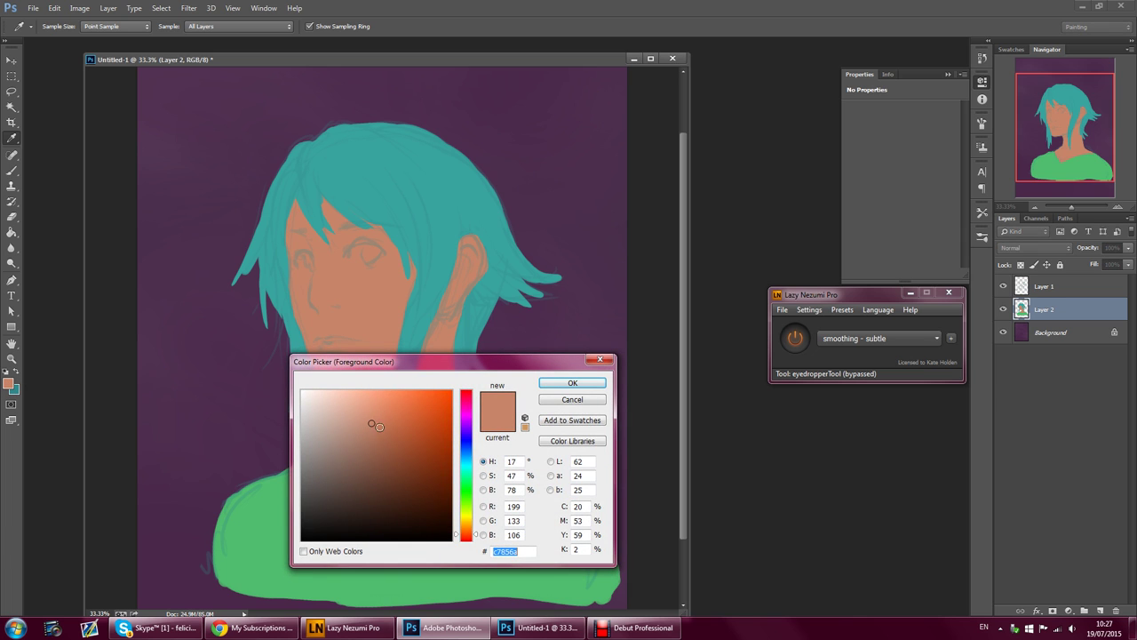
pyautogui.moveTo(374, 424); pyautogui.dragTo(390, 440)
pyautogui.moveTo(471, 537); pyautogui.dragTo(473, 539)
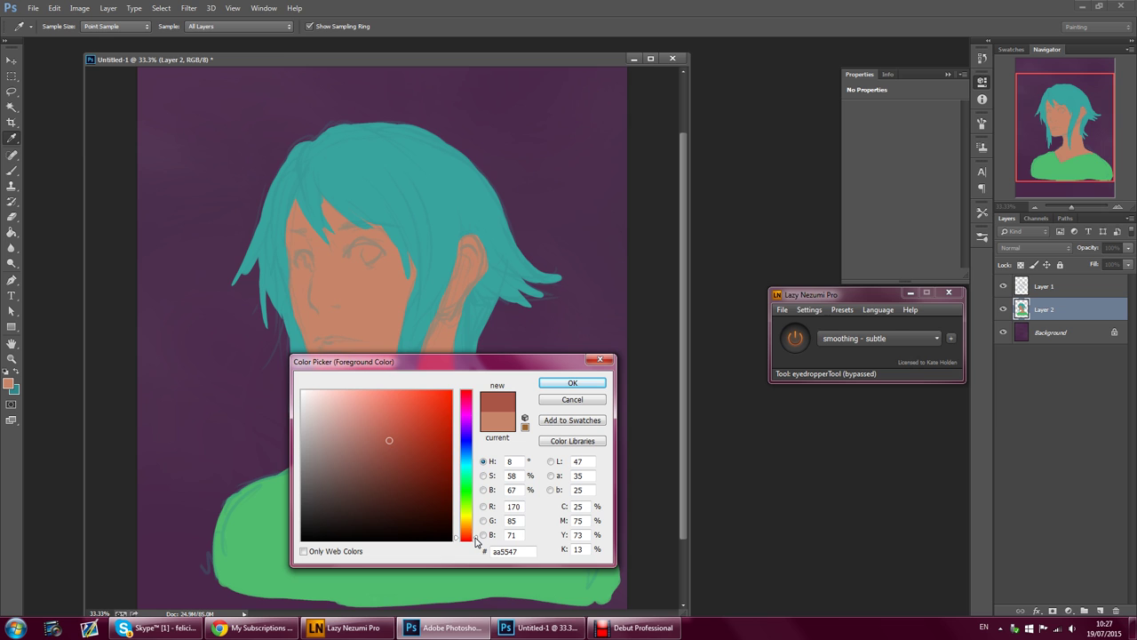
pyautogui.click(566, 384)
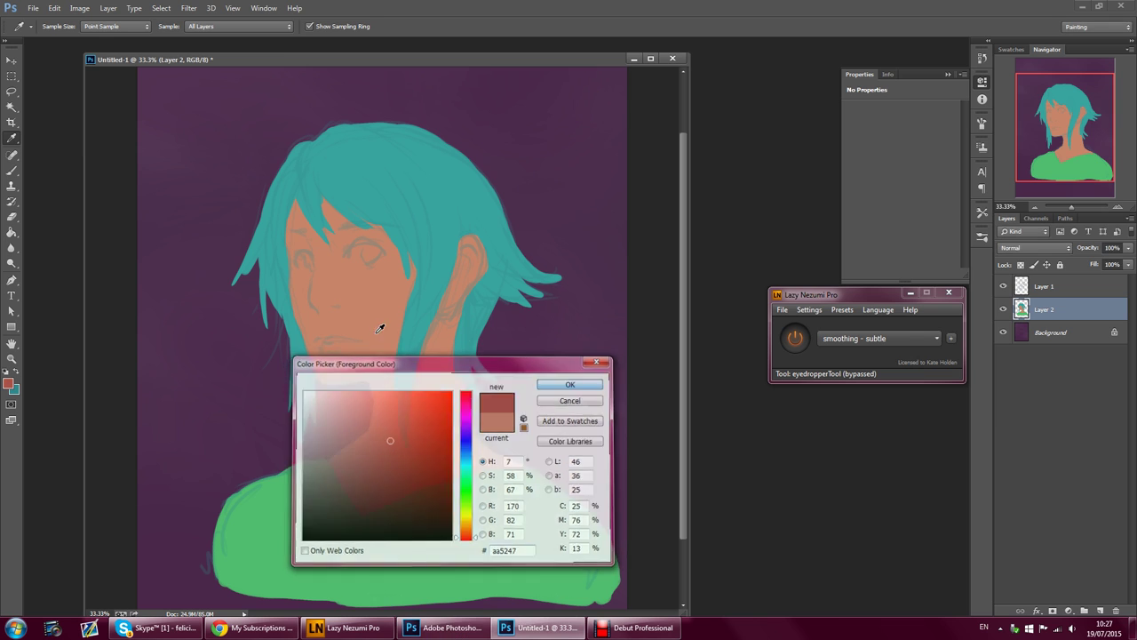
# - Brush first red shadows under the nose, around both eyes, on the lips and inside the ear
pyautogui.click(12, 170)
pyautogui.click(60, 26)
pyautogui.click(82, 37)
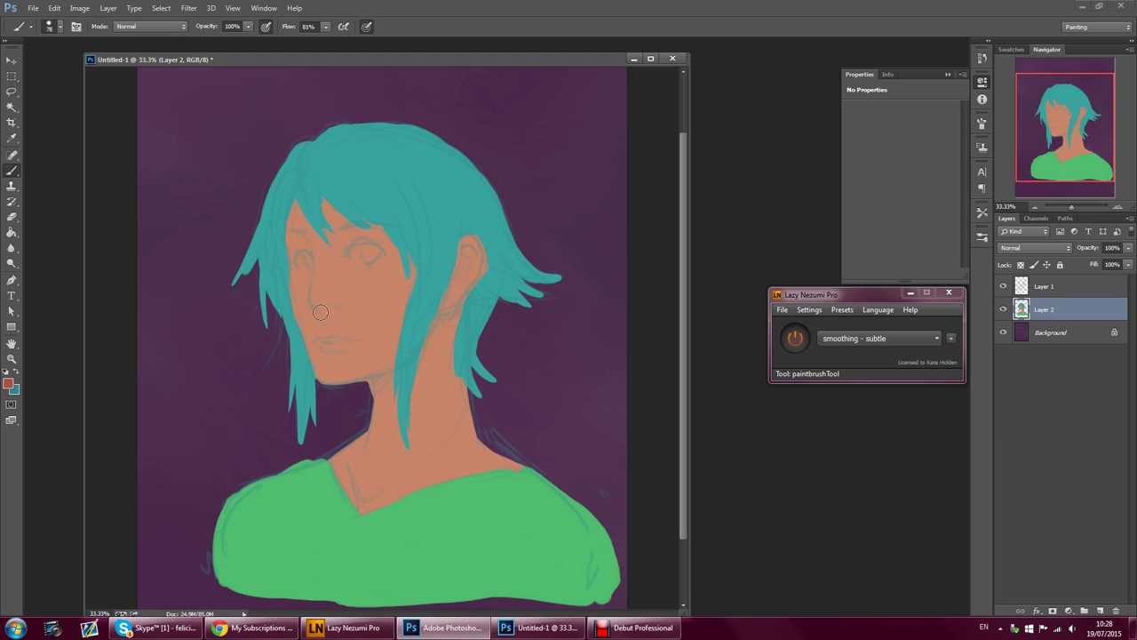
pyautogui.moveTo(317, 305); pyautogui.dragTo(330, 305)
pyautogui.moveTo(356, 262)
pyautogui.mouseDown()
pyautogui.moveTo(359, 241)
pyautogui.moveTo(382, 249)
pyautogui.mouseUp()
pyautogui.moveTo(305, 257)
pyautogui.mouseDown()
pyautogui.moveTo(302, 233)
pyautogui.moveTo(309, 262)
pyautogui.moveTo(383, 249)
pyautogui.moveTo(377, 259)
pyautogui.moveTo(362, 237)
pyautogui.mouseUp()
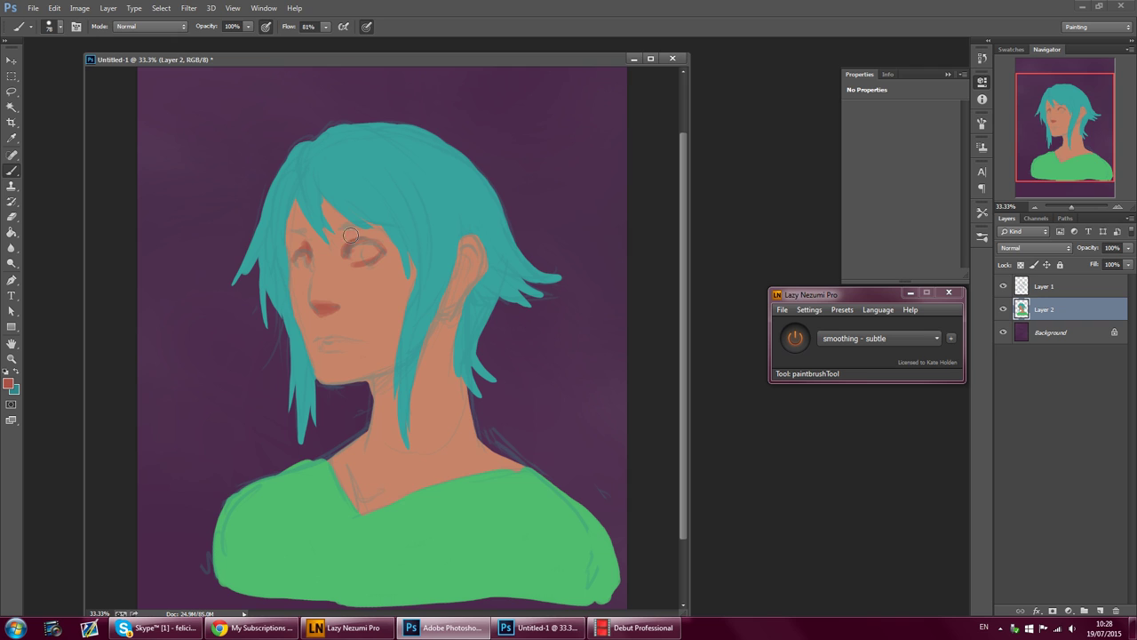
pyautogui.moveTo(334, 354); pyautogui.dragTo(360, 348)
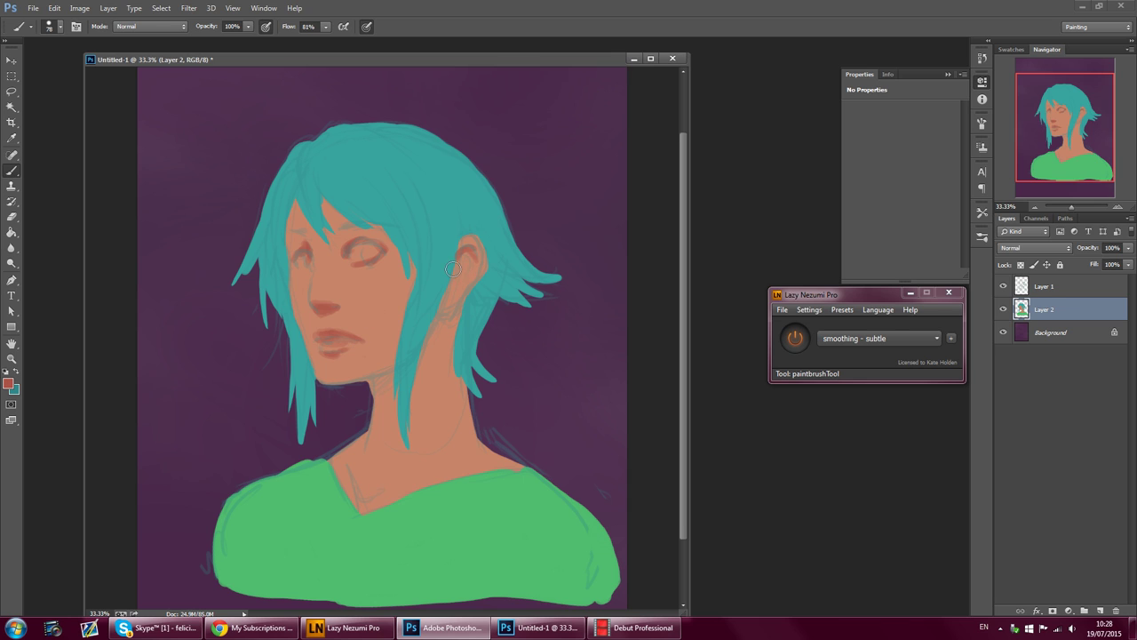
# - Compare the painted face with and without the Layer 1 sketch at 50% zoom, returning to Layer 2
pyautogui.click(1118, 206)
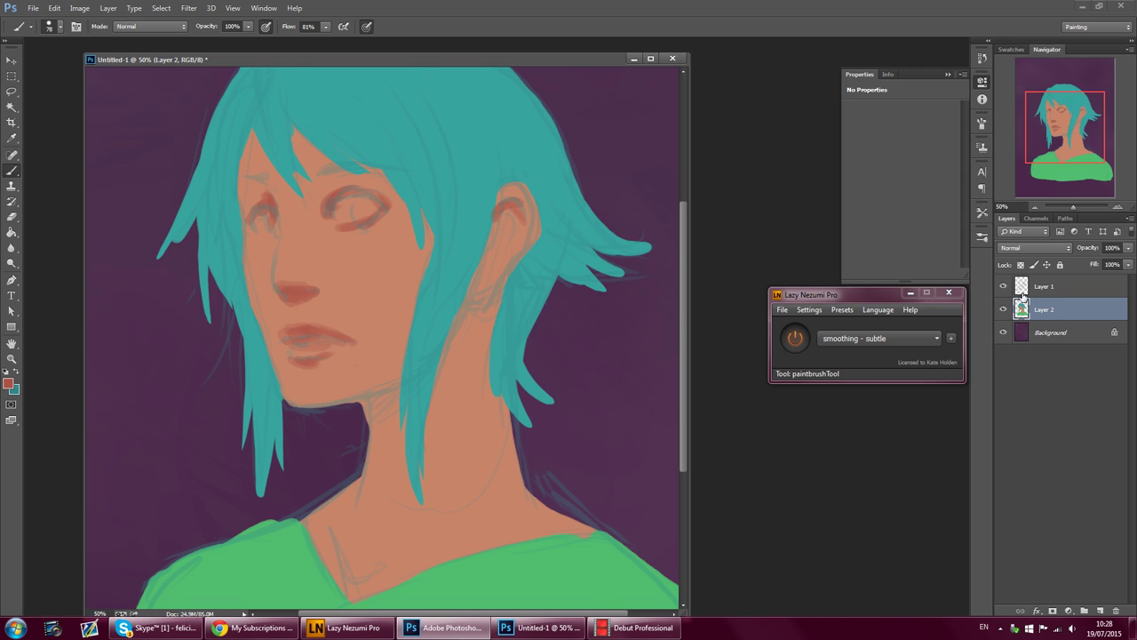
pyautogui.click(1059, 287)
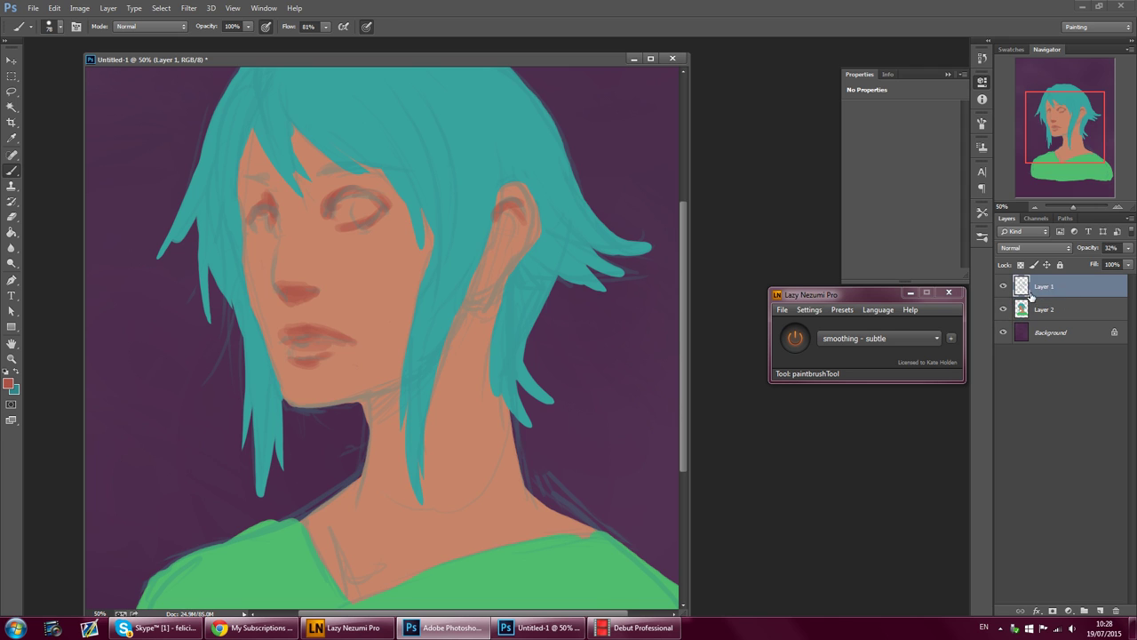
pyautogui.click(1004, 288)
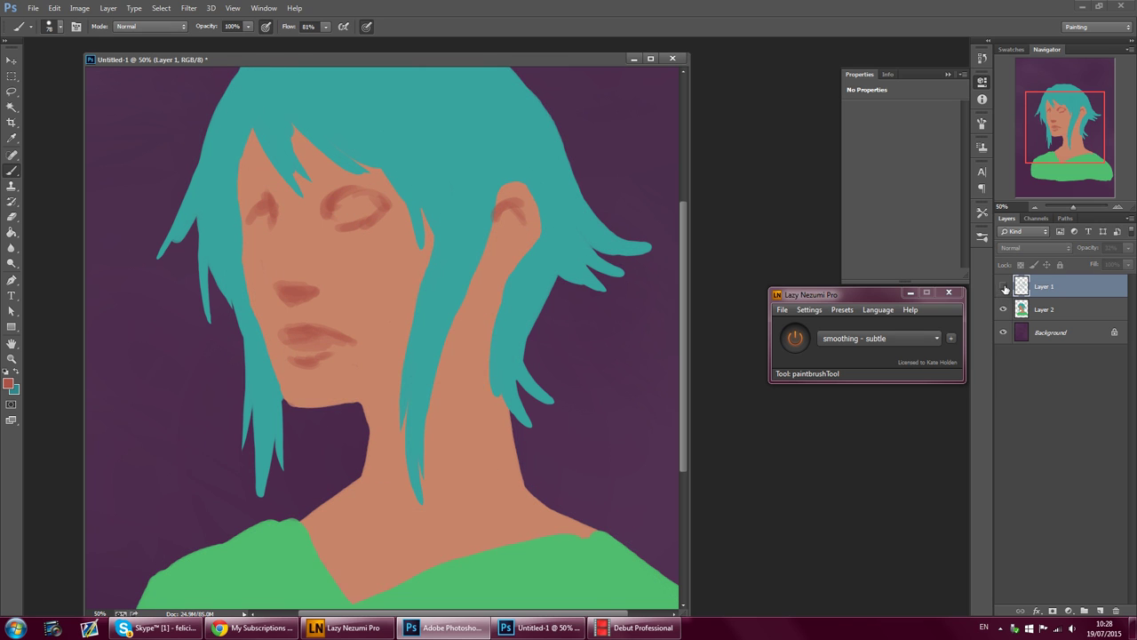
pyautogui.click(1004, 287)
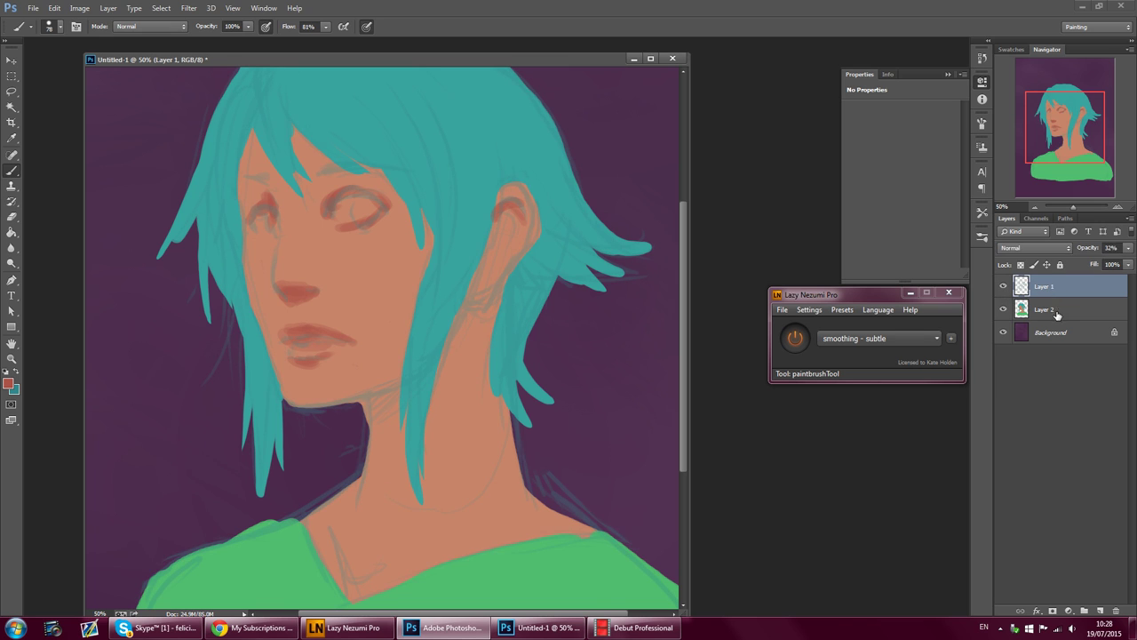
pyautogui.click(1065, 311)
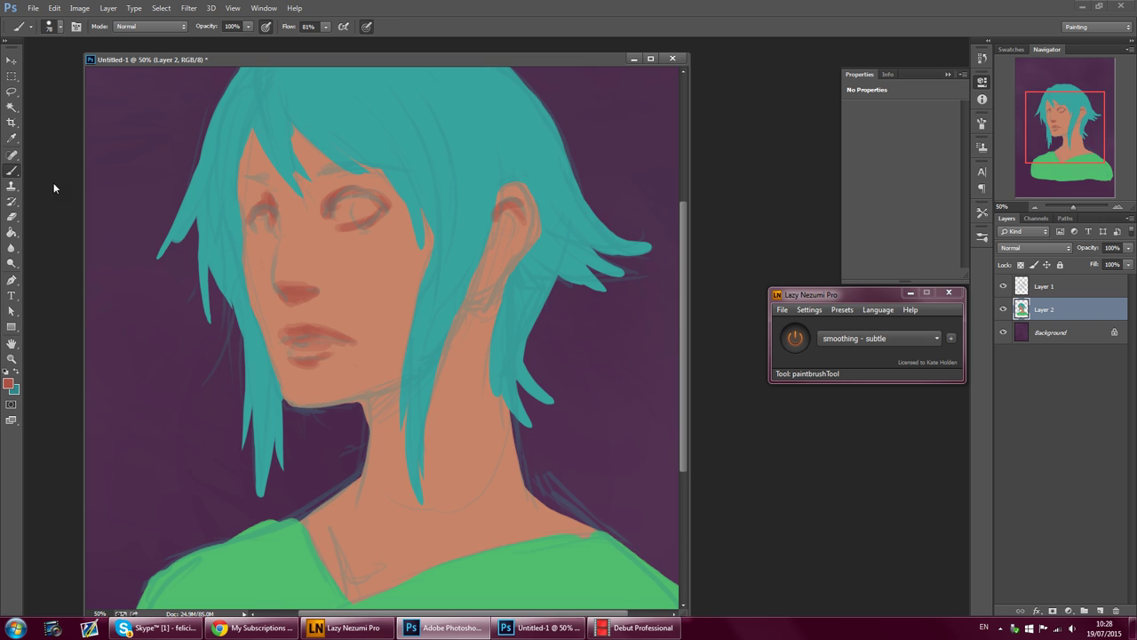
# - Sample a softer reddish skin tone from the edge of the nose shadow as the Brush colour
pyautogui.press('i')
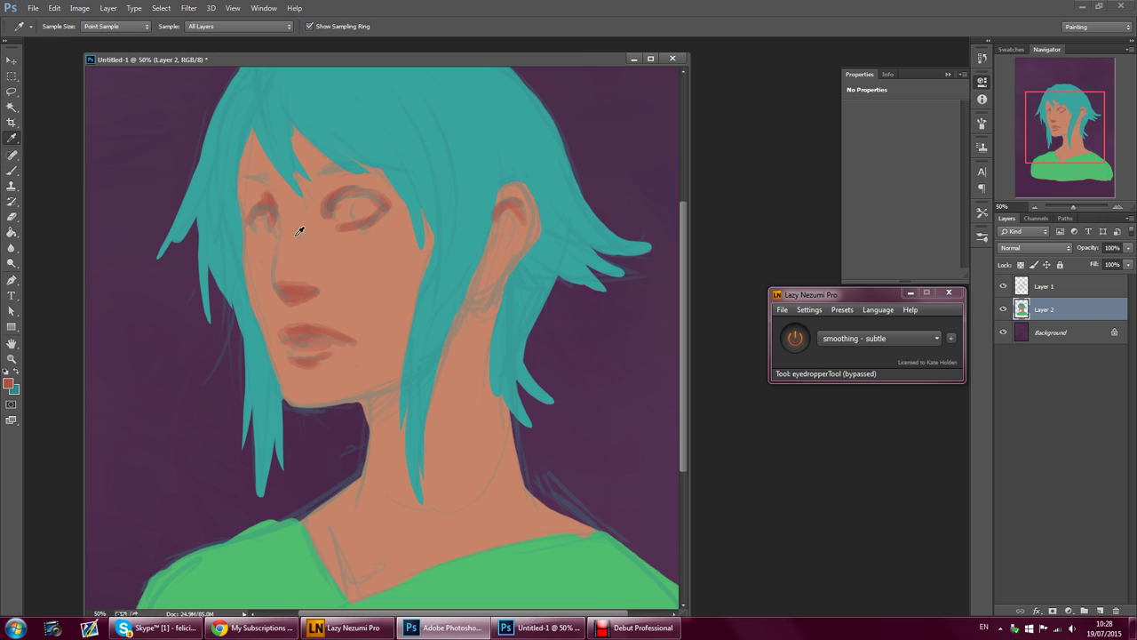
pyautogui.click(290, 279)
pyautogui.click(293, 283)
pyautogui.click(290, 279)
pyautogui.click(294, 281)
pyautogui.click(293, 275)
pyautogui.click(293, 278)
pyautogui.click(295, 289)
pyautogui.click(297, 271)
pyautogui.press('b')
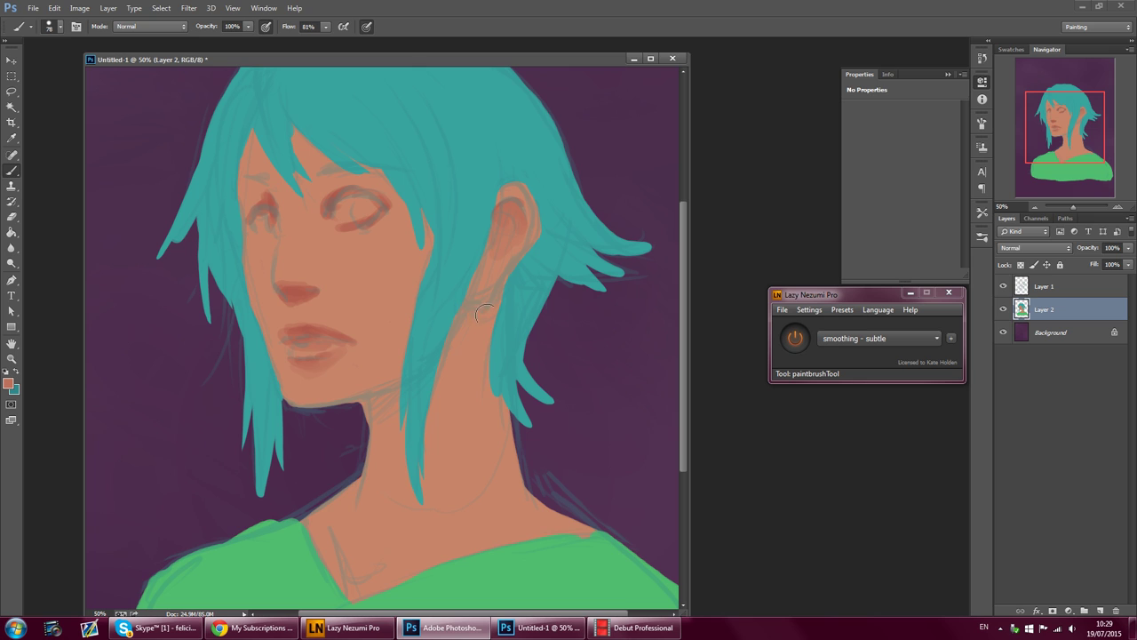
# - Shade beneath the ear, under the jaw, down the neck and around the eye sockets with the softer reddish tone
pyautogui.moveTo(475, 308); pyautogui.dragTo(487, 300)
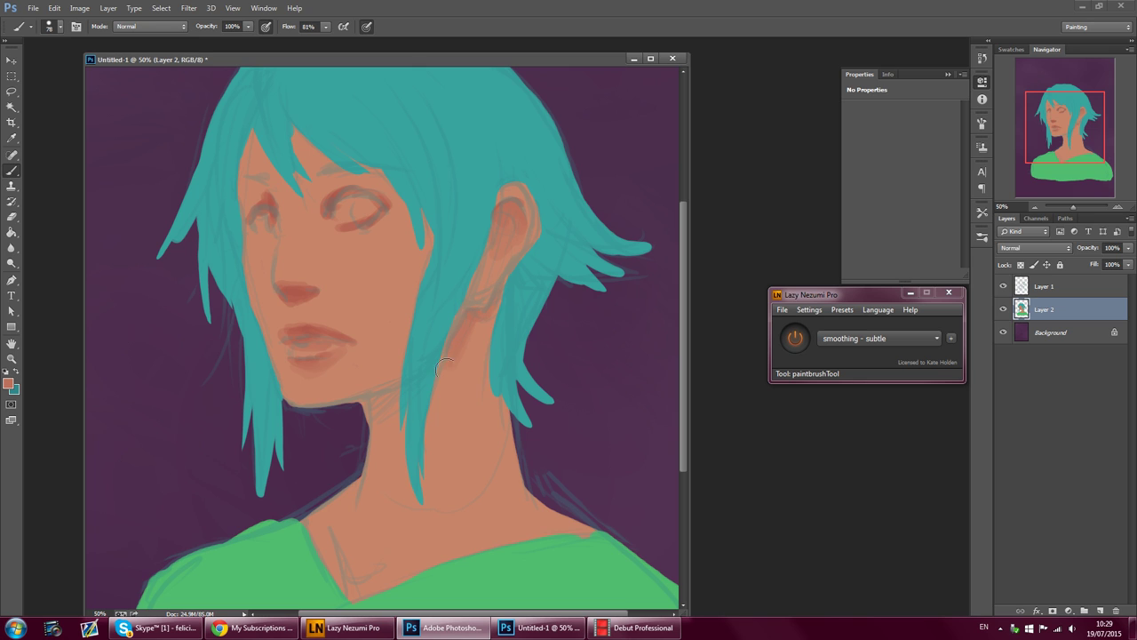
pyautogui.moveTo(365, 402)
pyautogui.mouseDown()
pyautogui.moveTo(378, 413)
pyautogui.moveTo(387, 400)
pyautogui.mouseUp()
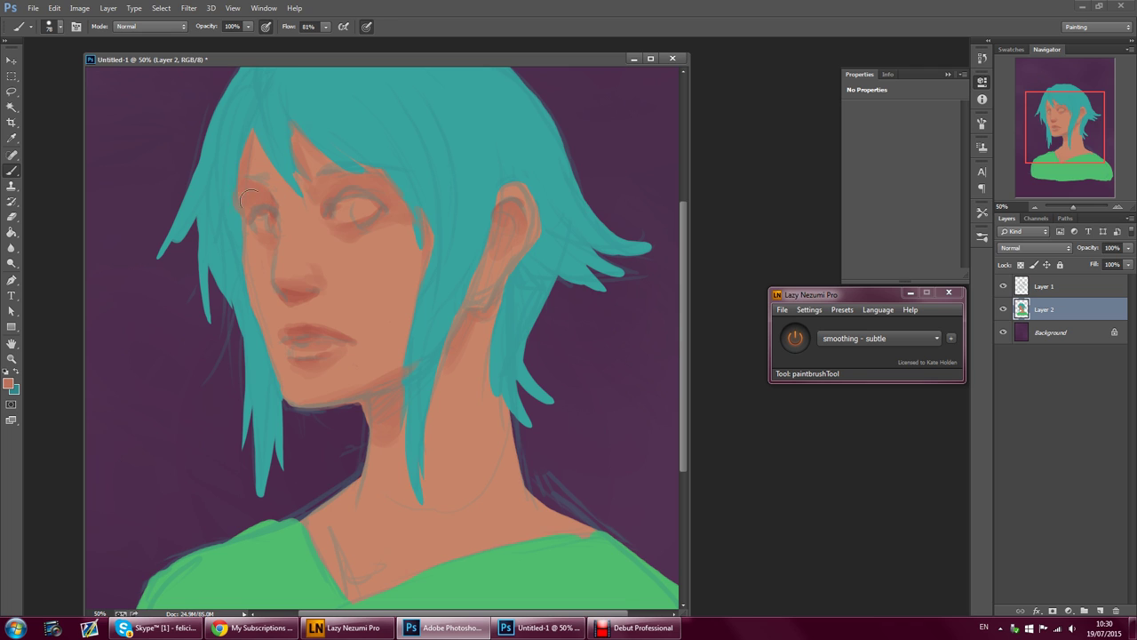
pyautogui.moveTo(459, 356); pyautogui.dragTo(434, 404)
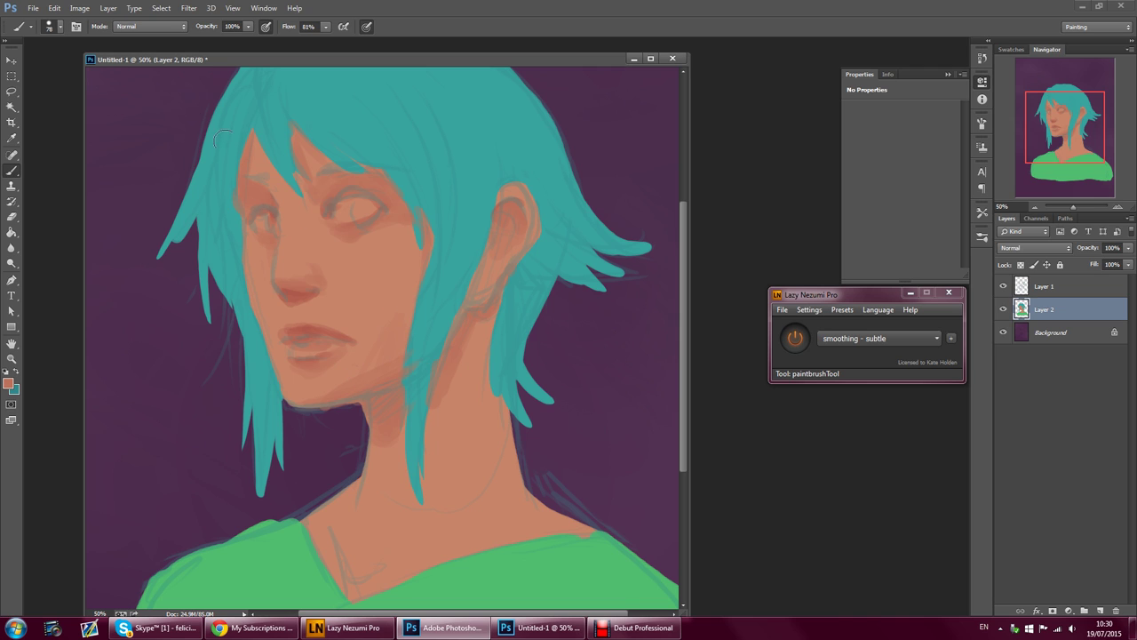
# - Switch to the hard round brush at 80 px and shade the cheek and the area around the mouth
pyautogui.click(64, 29)
pyautogui.moveTo(136, 152); pyautogui.dragTo(136, 164)
pyautogui.click(101, 156)
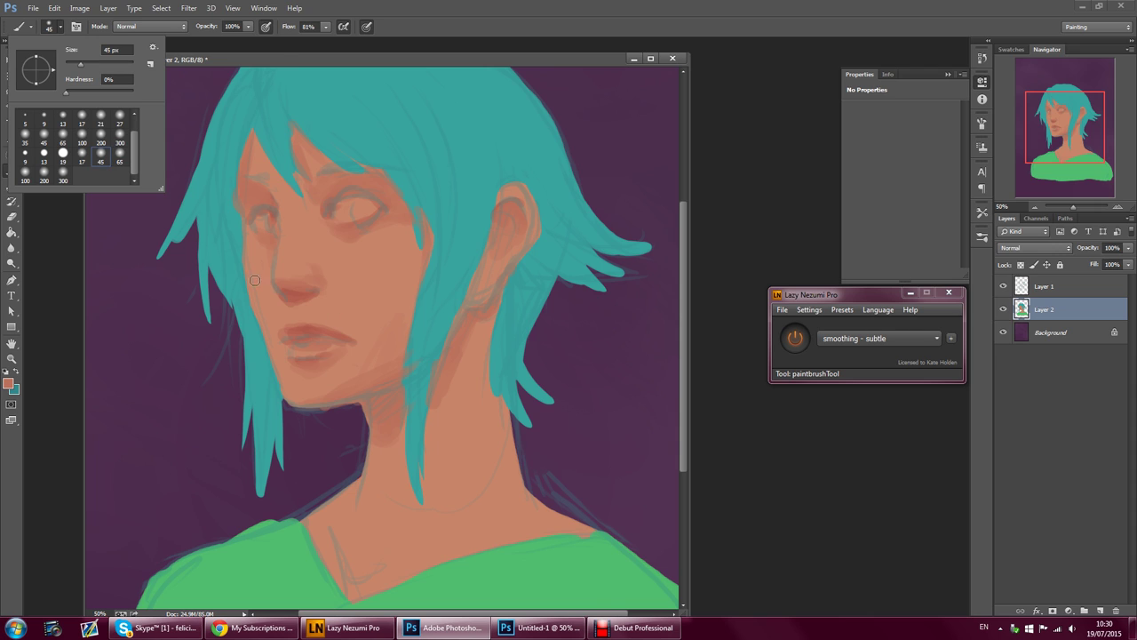
pyautogui.click(63, 155)
pyautogui.click(92, 64)
pyautogui.moveTo(361, 379); pyautogui.dragTo(398, 295)
pyautogui.moveTo(362, 356)
pyautogui.mouseDown()
pyautogui.moveTo(389, 355)
pyautogui.moveTo(417, 305)
pyautogui.mouseUp()
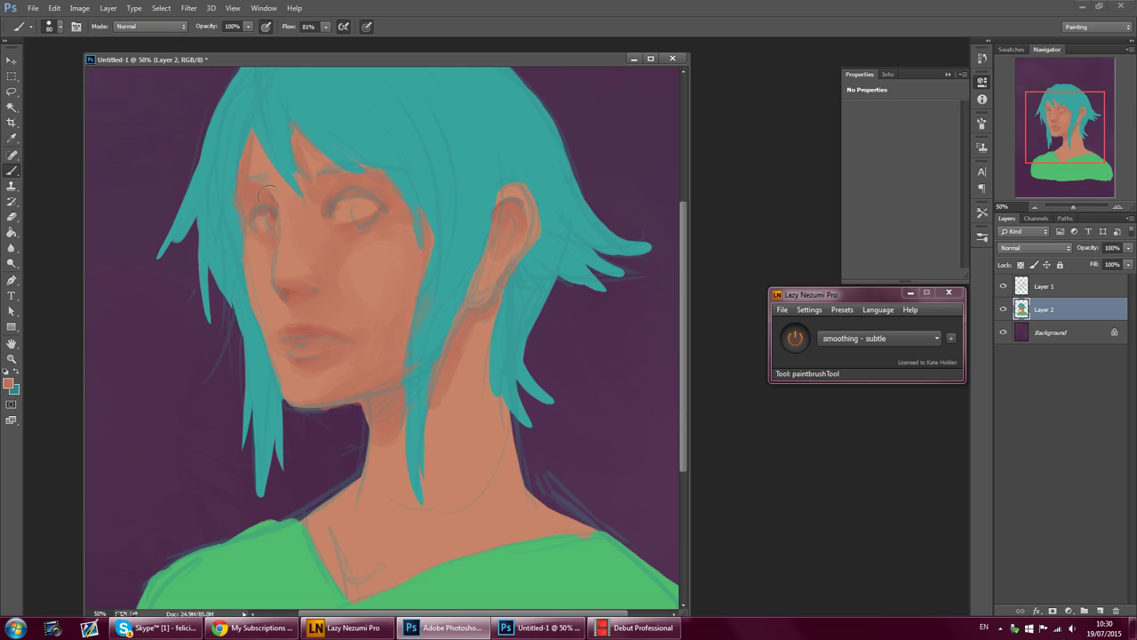
# - Sample the reddish shadow below the near eye and deepen the shading around the eyes with it
pyautogui.press('i')
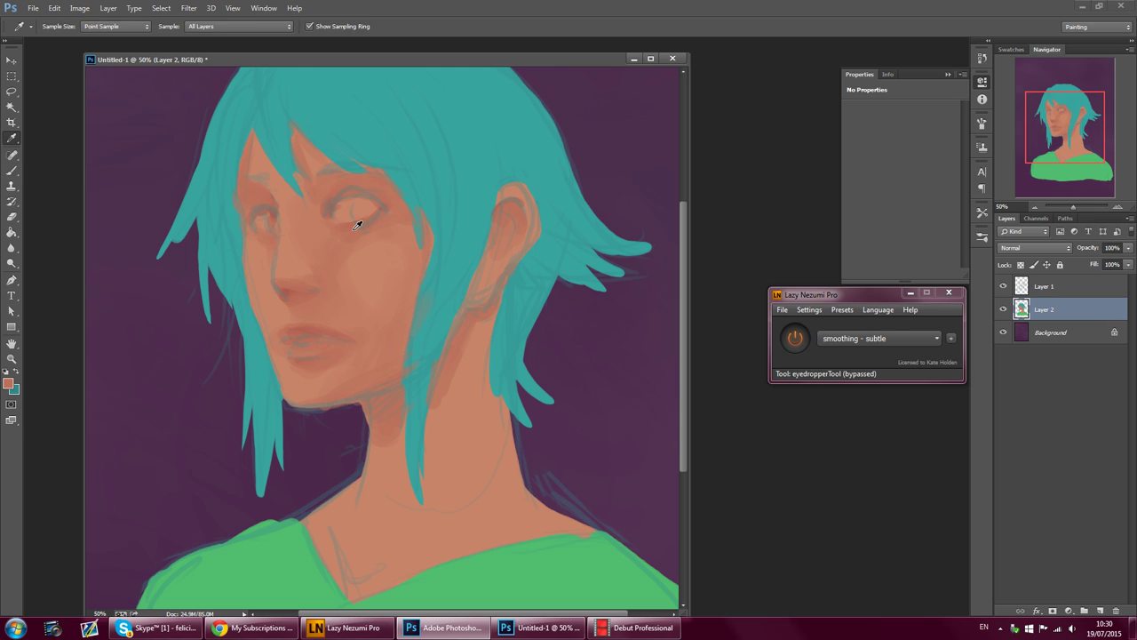
pyautogui.click(348, 224)
pyautogui.press('b')
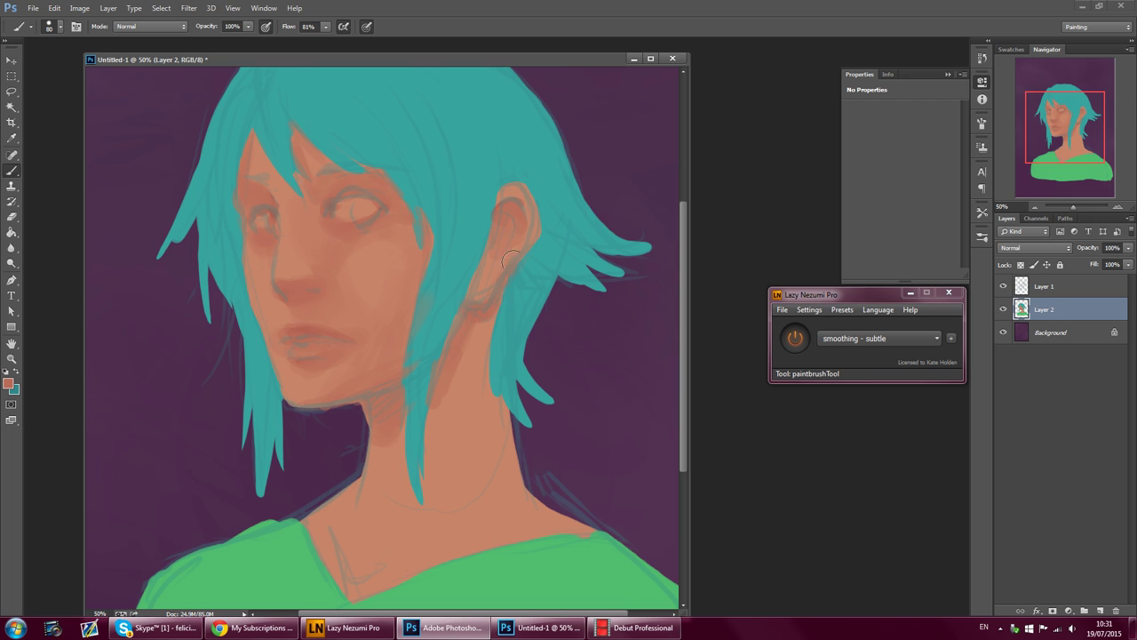
# - Choose the hard 19 px brush and paint finer shading along the ear's rim and inner folds
pyautogui.click(58, 26)
pyautogui.click(63, 153)
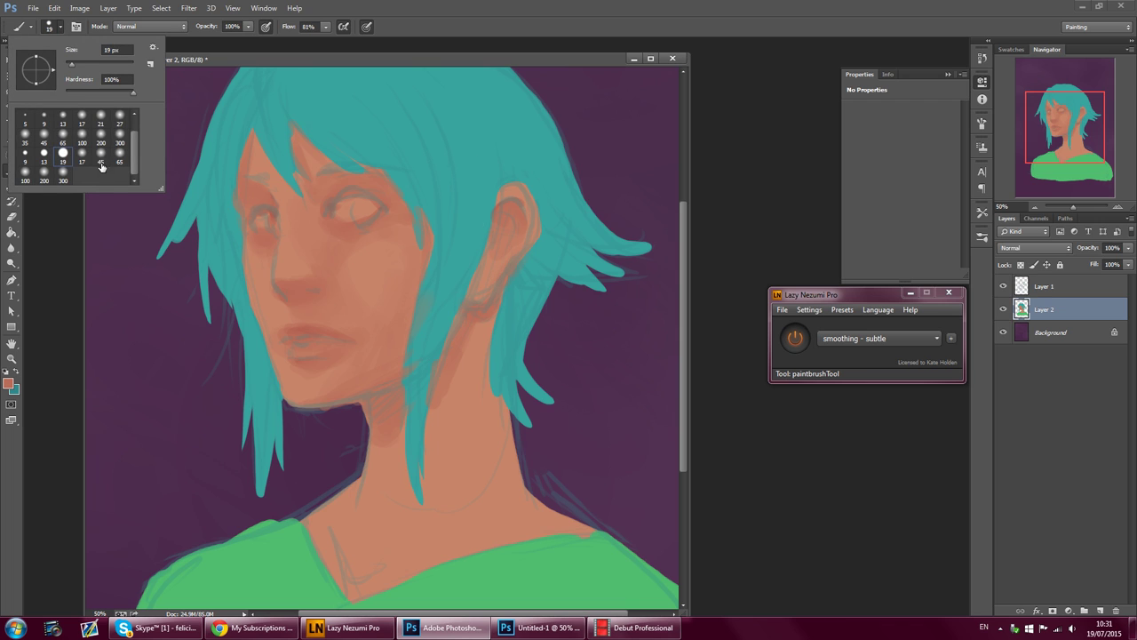
pyautogui.press('Return')
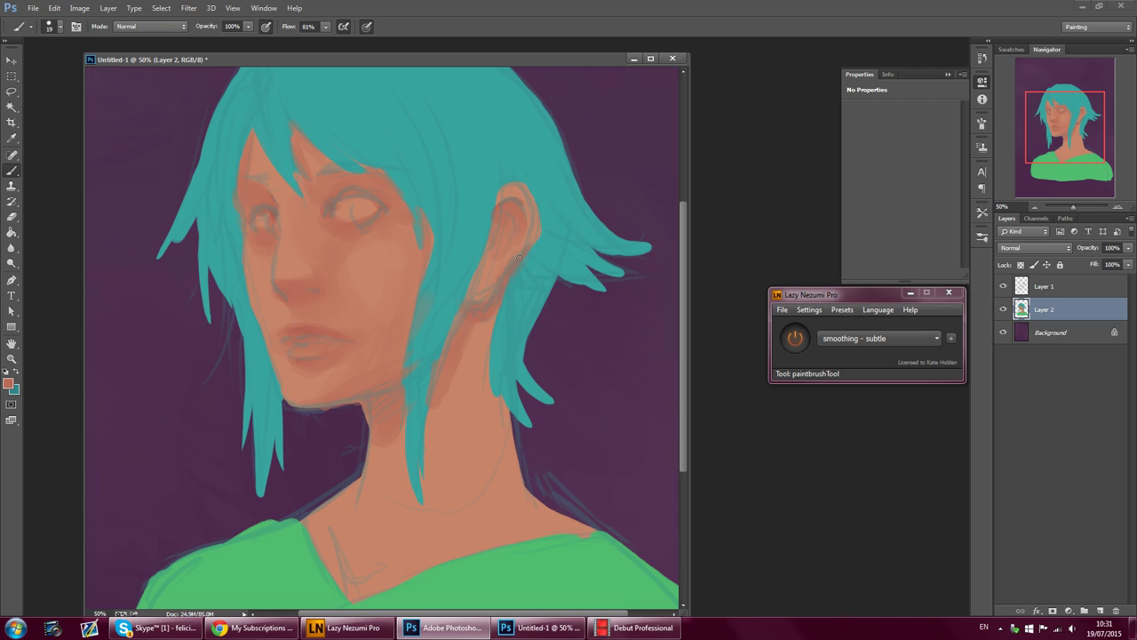
pyautogui.moveTo(538, 236); pyautogui.dragTo(516, 189)
# - Set the foreground colour to a darker, more saturated red for the deepest skin shadows and return to the Brush tool
pyautogui.moveTo(1057, 137); pyautogui.dragTo(1029, 131)
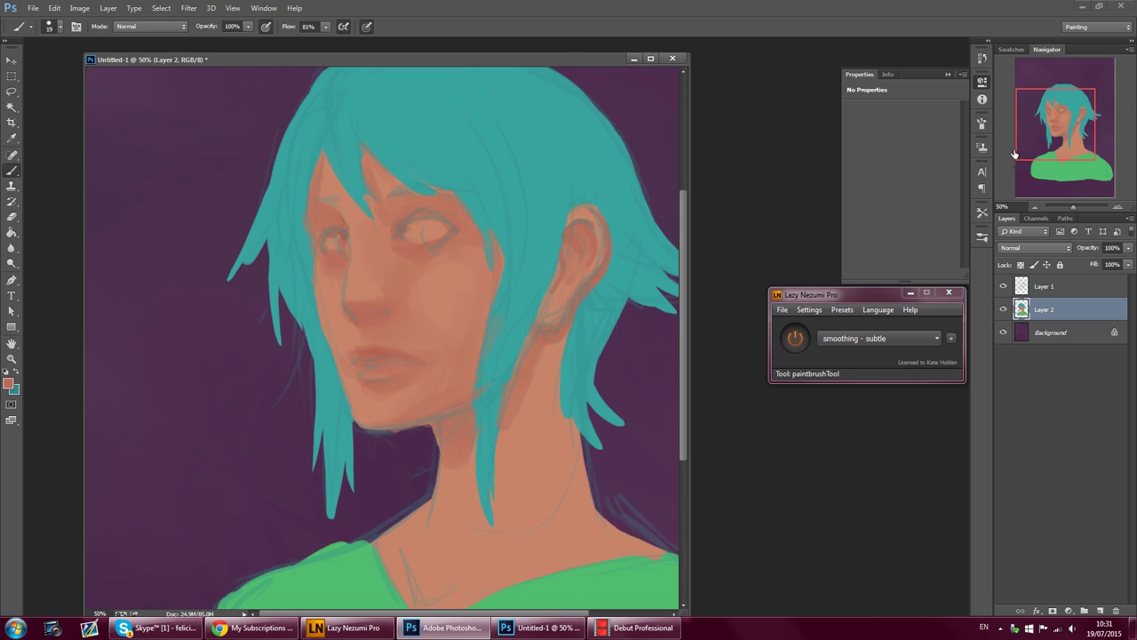
pyautogui.click(11, 138)
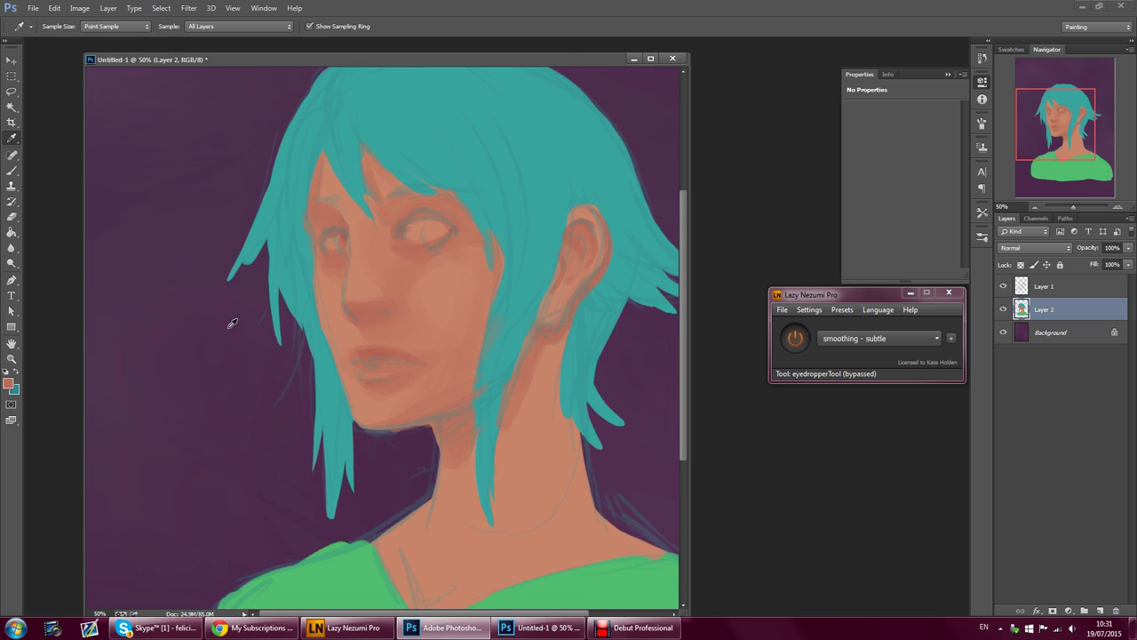
pyautogui.click(8, 383)
pyautogui.moveTo(379, 434); pyautogui.dragTo(396, 450)
pyautogui.click(476, 538)
pyautogui.press('Return')
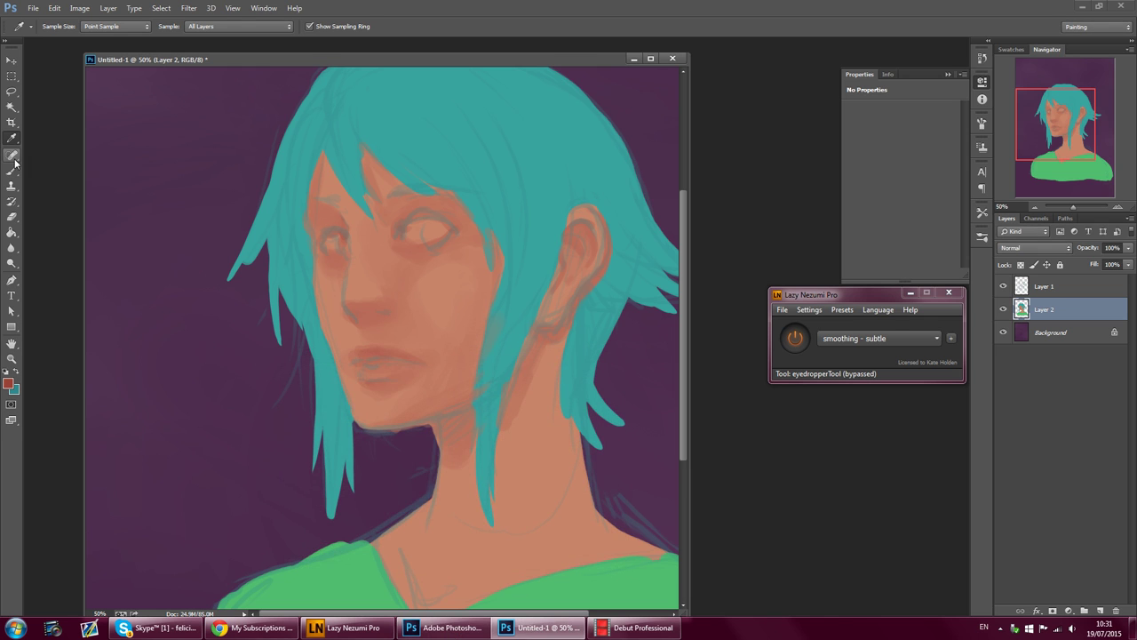
pyautogui.press('b')
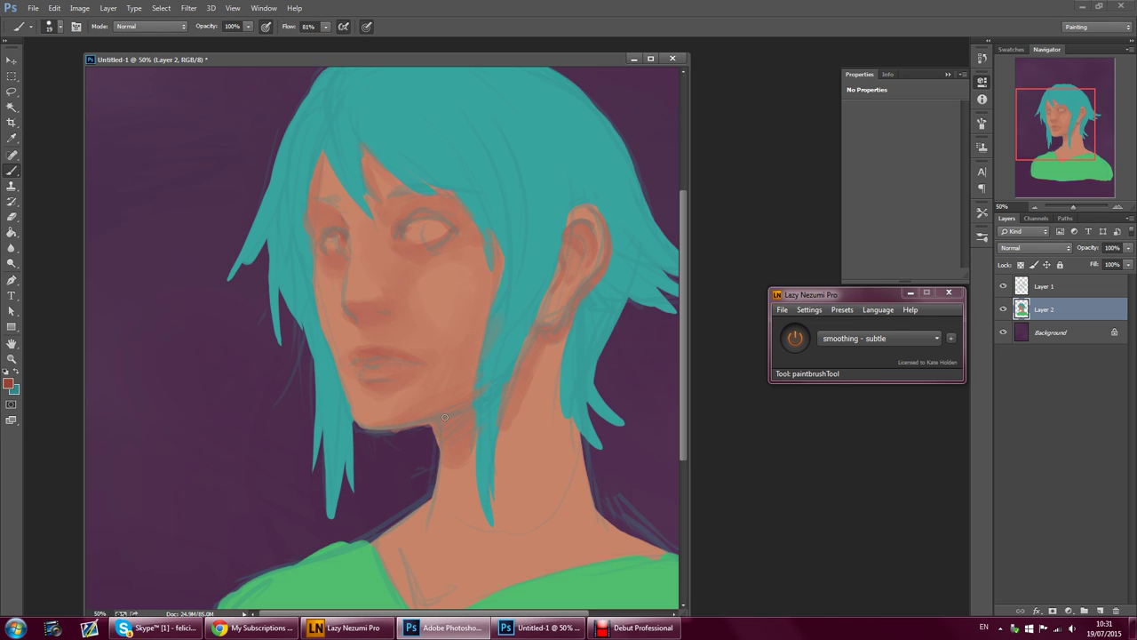
# - Paint dark red accents along the jawline, under the chin, in the ear and nostril, and between the lips
pyautogui.moveTo(399, 430); pyautogui.dragTo(476, 404)
pyautogui.moveTo(444, 458)
pyautogui.mouseDown()
pyautogui.moveTo(428, 426)
pyautogui.moveTo(447, 425)
pyautogui.moveTo(434, 428)
pyautogui.moveTo(440, 439)
pyautogui.moveTo(455, 426)
pyautogui.moveTo(436, 447)
pyautogui.moveTo(452, 429)
pyautogui.moveTo(438, 429)
pyautogui.moveTo(444, 420)
pyautogui.moveTo(462, 422)
pyautogui.moveTo(452, 441)
pyautogui.moveTo(471, 433)
pyautogui.moveTo(441, 441)
pyautogui.moveTo(459, 421)
pyautogui.mouseUp()
pyautogui.moveTo(557, 272)
pyautogui.mouseDown()
pyautogui.moveTo(583, 225)
pyautogui.moveTo(599, 246)
pyautogui.moveTo(571, 238)
pyautogui.mouseUp()
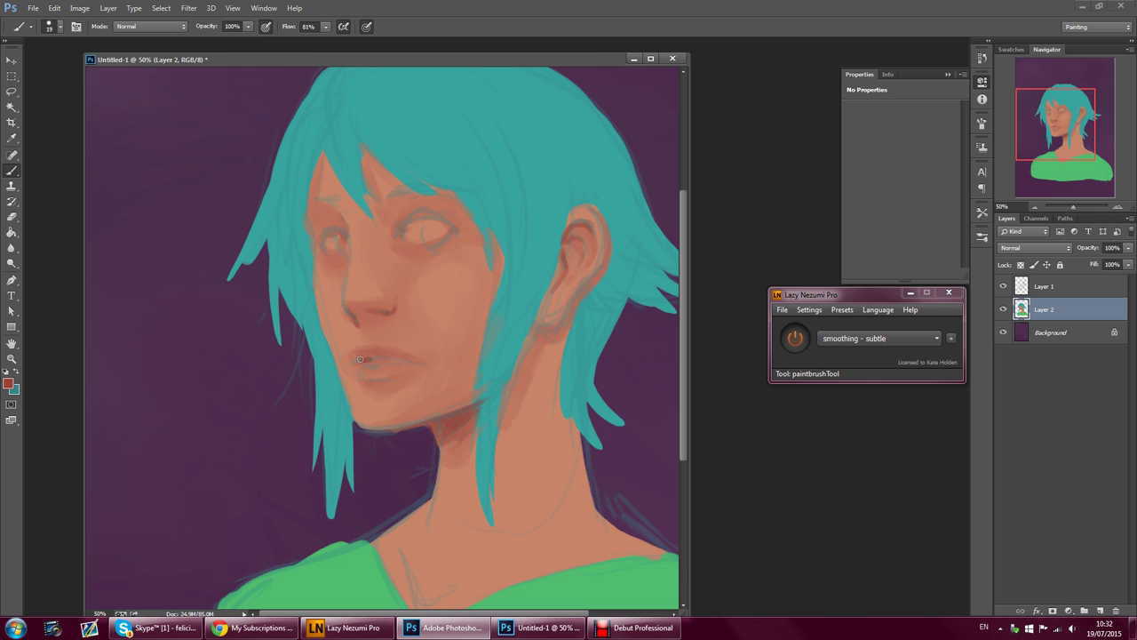
pyautogui.moveTo(422, 363); pyautogui.dragTo(404, 359)
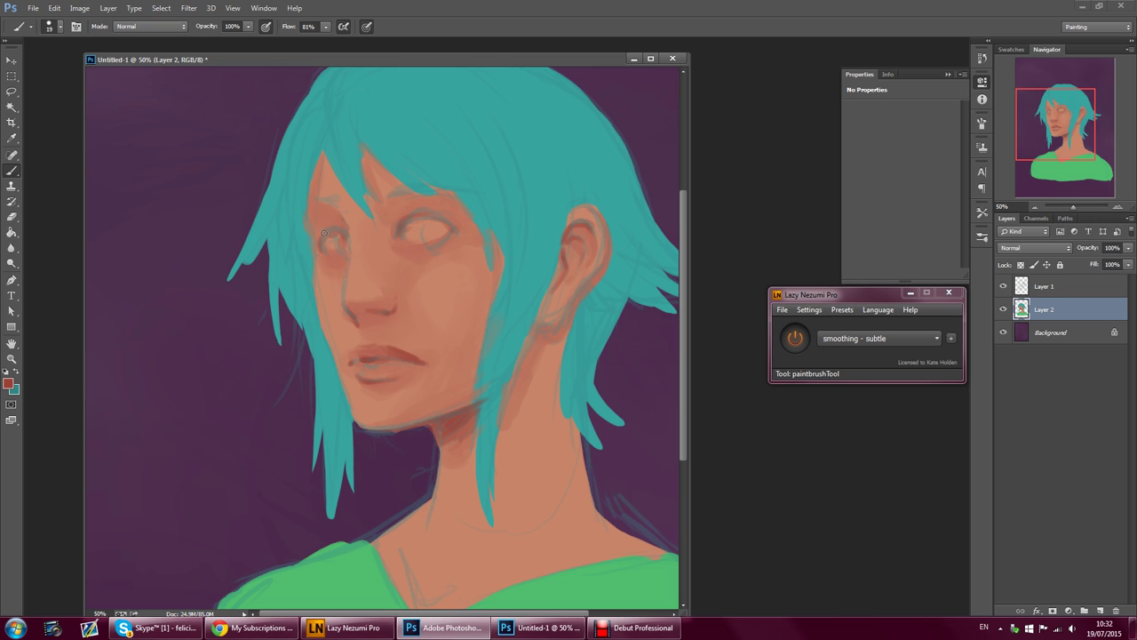
# - Paint both eyebrows in dark red and reinforce the shadow along the ear's outer rim and lobe
pyautogui.moveTo(392, 195)
pyautogui.mouseDown()
pyautogui.moveTo(445, 189)
pyautogui.moveTo(415, 184)
pyautogui.moveTo(309, 204)
pyautogui.mouseUp()
pyautogui.moveTo(380, 198); pyautogui.dragTo(407, 187)
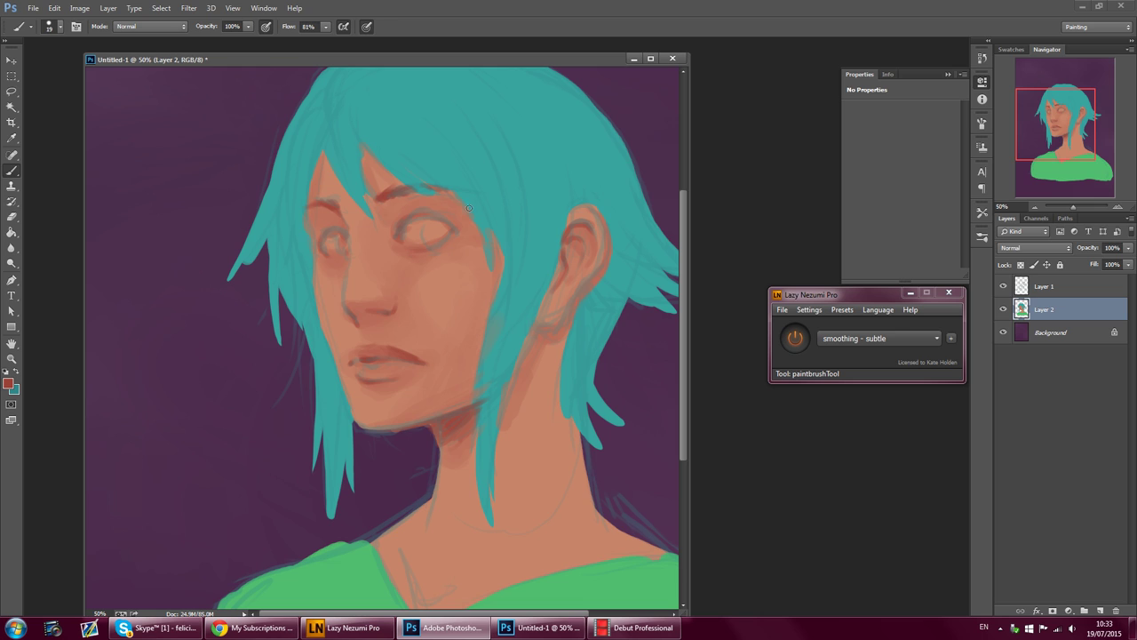
pyautogui.moveTo(542, 321)
pyautogui.mouseDown()
pyautogui.moveTo(553, 324)
pyautogui.moveTo(604, 267)
pyautogui.moveTo(603, 218)
pyautogui.mouseUp()
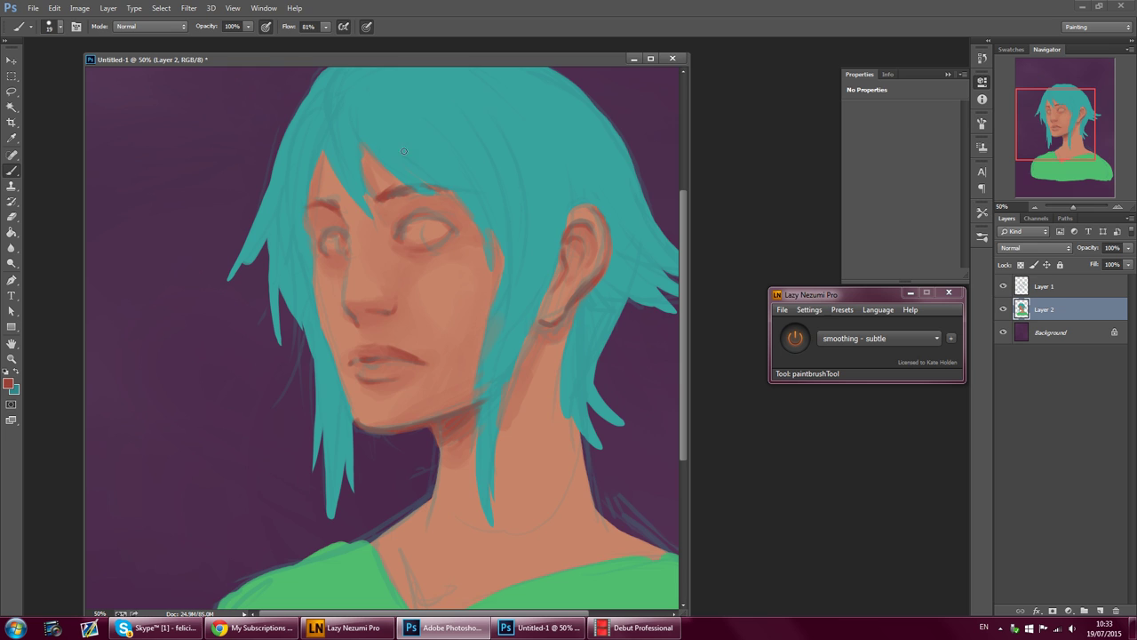
# - Sample the teal hair colour, change the foreground to dark blue #305e7b, and return to the Brush tool
pyautogui.click(12, 137)
pyautogui.click(368, 277)
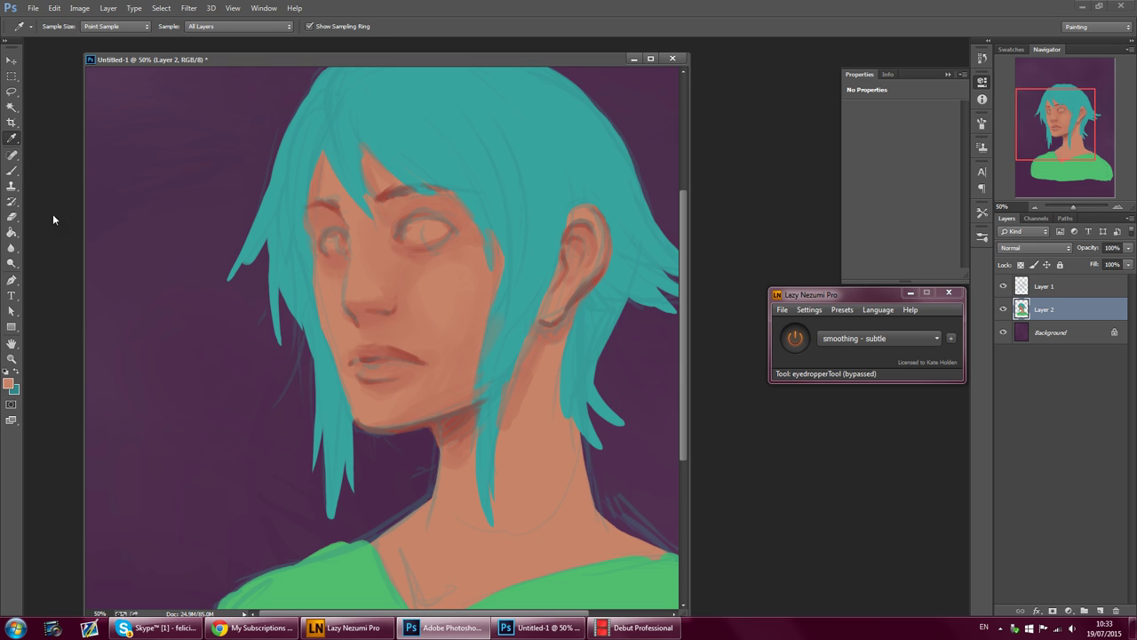
pyautogui.moveTo(1076, 135)
pyautogui.mouseDown()
pyautogui.moveTo(1077, 153)
pyautogui.moveTo(1075, 138)
pyautogui.mouseUp()
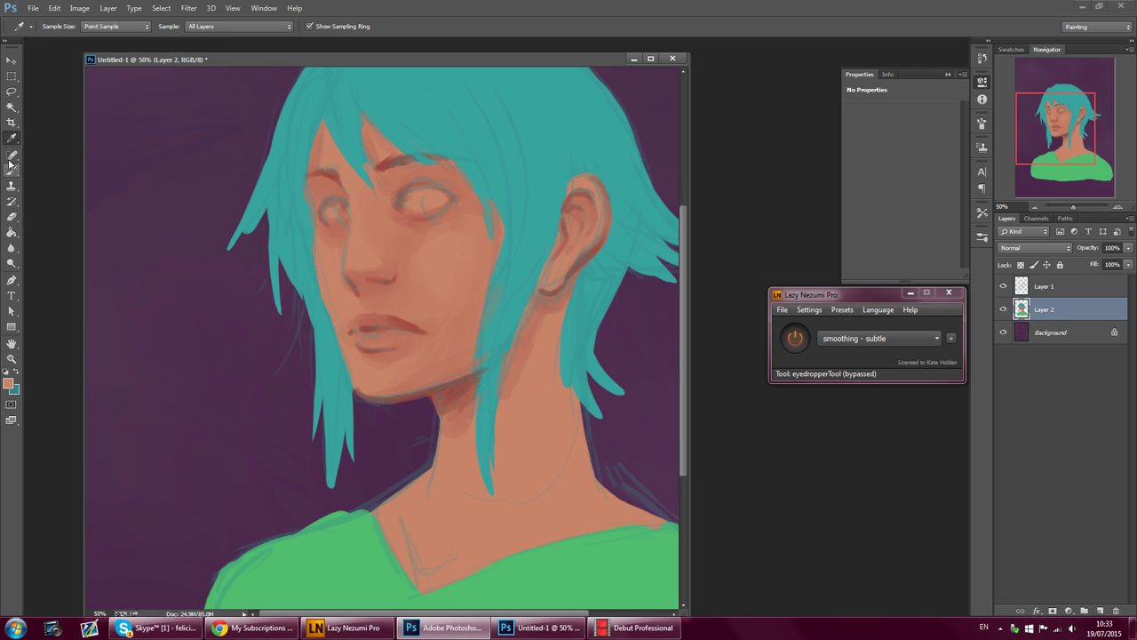
pyautogui.click(389, 97)
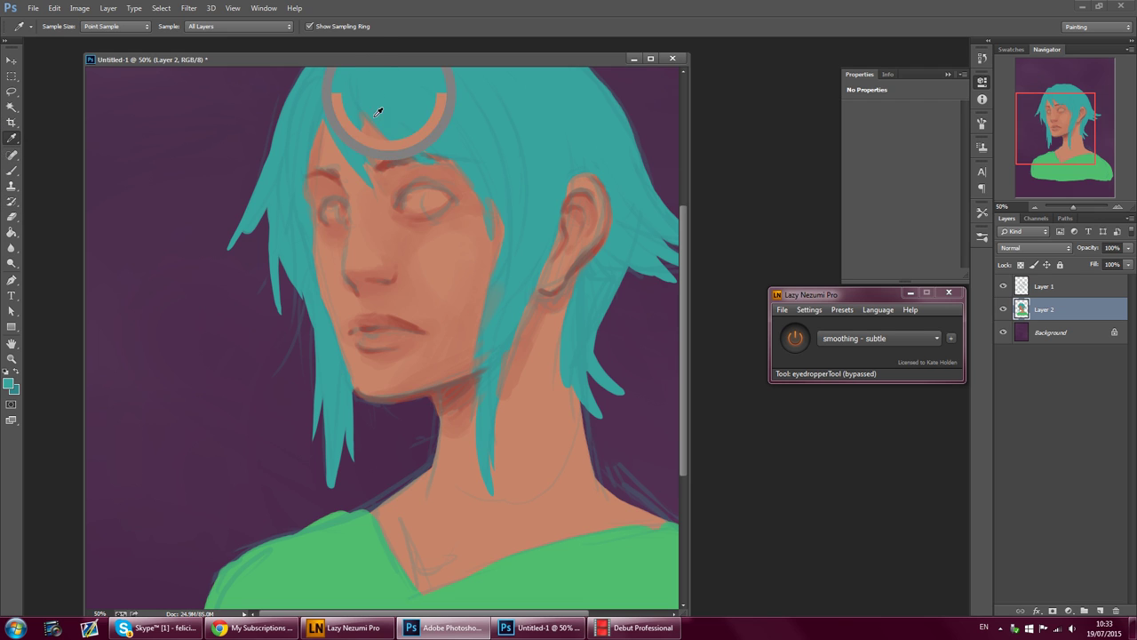
pyautogui.click(9, 383)
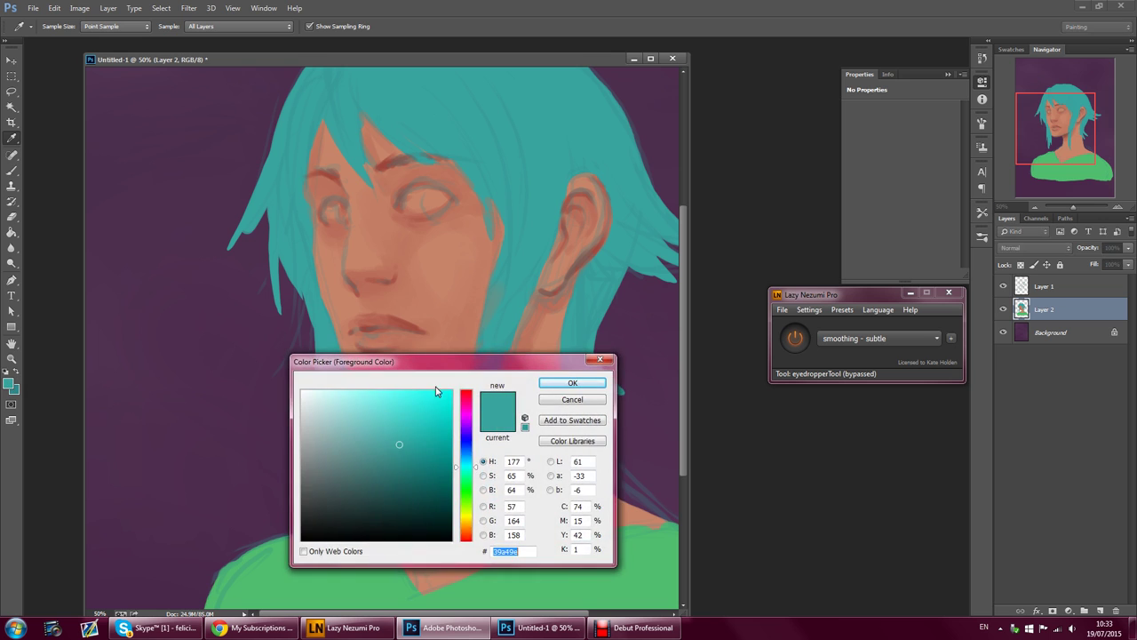
pyautogui.click(407, 462)
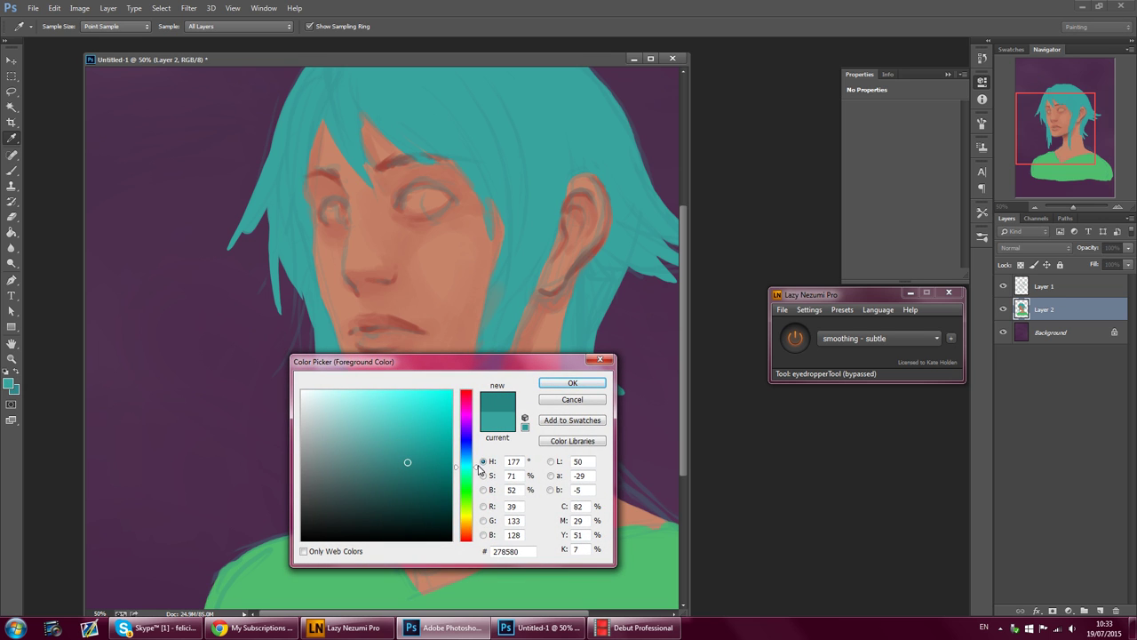
pyautogui.moveTo(479, 468); pyautogui.dragTo(478, 455)
pyautogui.click(396, 463)
pyautogui.moveTo(396, 463); pyautogui.dragTo(392, 468)
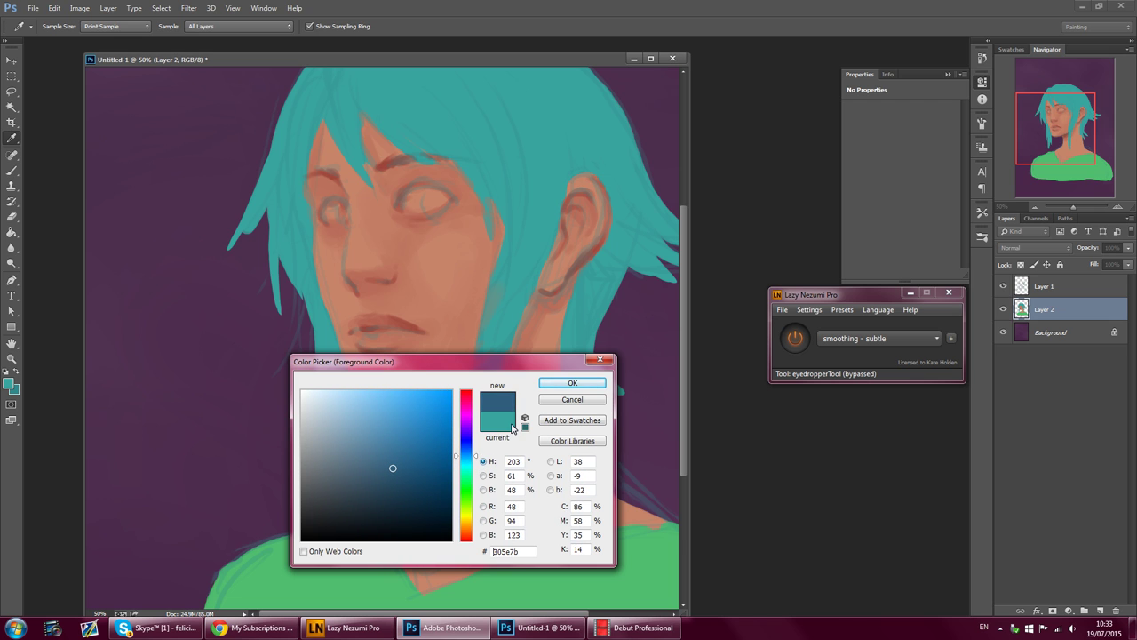
pyautogui.click(573, 384)
pyautogui.click(11, 170)
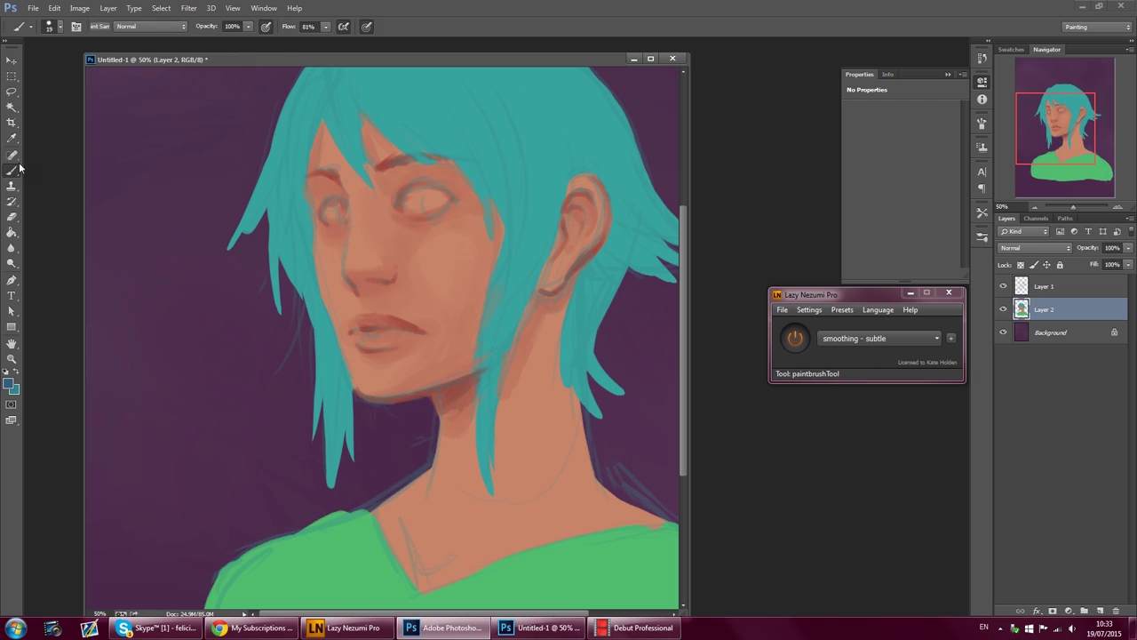
# - Enlarge the brush to 36 px and paint dark blue shading through the hair beside the far eye and temple
pyautogui.click(60, 26)
pyautogui.moveTo(72, 64); pyautogui.dragTo(79, 65)
pyautogui.moveTo(275, 252); pyautogui.dragTo(283, 315)
pyautogui.moveTo(282, 215)
pyautogui.mouseDown()
pyautogui.moveTo(282, 319)
pyautogui.moveTo(279, 277)
pyautogui.mouseUp()
pyautogui.moveTo(289, 215); pyautogui.dragTo(280, 261)
pyautogui.moveTo(296, 183)
pyautogui.mouseDown()
pyautogui.moveTo(310, 295)
pyautogui.moveTo(285, 258)
pyautogui.mouseUp()
pyautogui.moveTo(306, 305)
pyautogui.mouseDown()
pyautogui.moveTo(291, 246)
pyautogui.moveTo(307, 307)
pyautogui.mouseUp()
pyautogui.moveTo(297, 236); pyautogui.dragTo(304, 278)
pyautogui.moveTo(300, 201); pyautogui.dragTo(308, 244)
pyautogui.moveTo(307, 192)
pyautogui.mouseDown()
pyautogui.moveTo(307, 230)
pyautogui.moveTo(305, 218)
pyautogui.mouseUp()
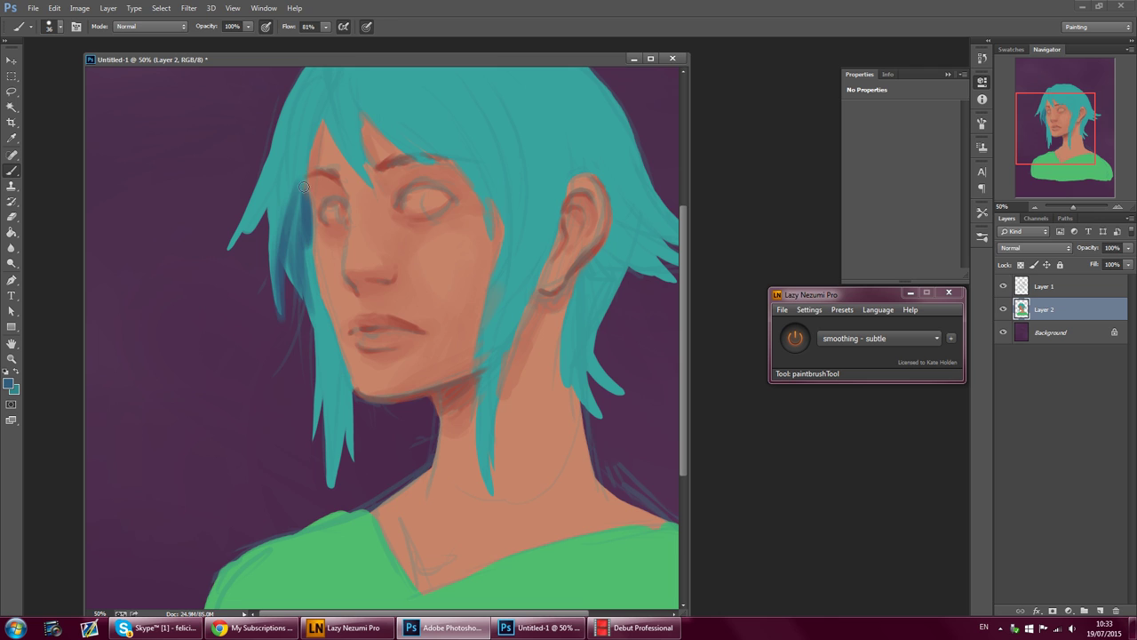
pyautogui.moveTo(304, 156); pyautogui.dragTo(305, 154)
pyautogui.moveTo(293, 211); pyautogui.dragTo(287, 258)
pyautogui.moveTo(297, 190); pyautogui.dragTo(315, 127)
pyautogui.moveTo(234, 242); pyautogui.dragTo(284, 161)
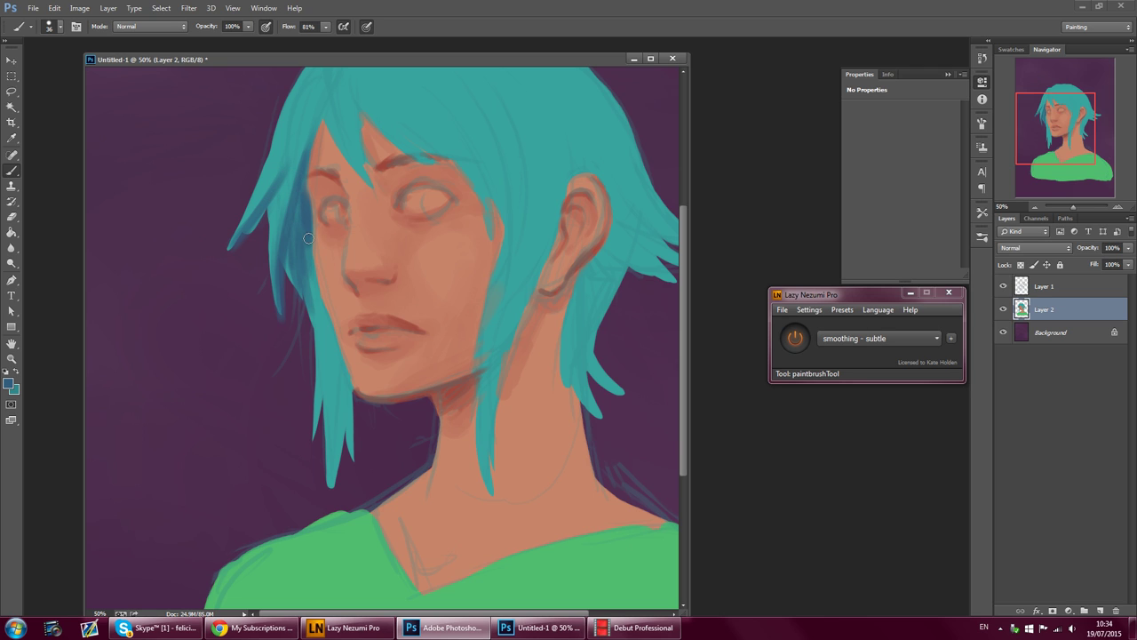
# - Shade the long, pointed lock hanging along the far cheek with dark blue strokes
pyautogui.moveTo(315, 433)
pyautogui.mouseDown()
pyautogui.moveTo(326, 389)
pyautogui.moveTo(325, 419)
pyautogui.moveTo(334, 334)
pyautogui.moveTo(343, 409)
pyautogui.mouseUp()
pyautogui.moveTo(327, 483); pyautogui.dragTo(331, 489)
pyautogui.moveTo(343, 416)
pyautogui.mouseDown()
pyautogui.moveTo(333, 484)
pyautogui.moveTo(345, 388)
pyautogui.mouseUp()
pyautogui.moveTo(334, 341); pyautogui.dragTo(356, 455)
pyautogui.moveTo(324, 322); pyautogui.dragTo(333, 348)
pyautogui.moveTo(319, 301)
pyautogui.mouseDown()
pyautogui.moveTo(334, 343)
pyautogui.moveTo(325, 327)
pyautogui.mouseUp()
# - Shade the long lock in front of the ear in dark blue, from its tip up to the hair above the ear
pyautogui.moveTo(494, 373); pyautogui.dragTo(487, 444)
pyautogui.moveTo(494, 343); pyautogui.dragTo(483, 409)
pyautogui.moveTo(498, 310); pyautogui.dragTo(483, 415)
pyautogui.moveTo(487, 331); pyautogui.dragTo(477, 435)
pyautogui.moveTo(499, 291); pyautogui.dragTo(479, 367)
pyautogui.moveTo(491, 423); pyautogui.dragTo(554, 189)
pyautogui.moveTo(543, 240)
pyautogui.mouseDown()
pyautogui.moveTo(569, 156)
pyautogui.moveTo(558, 123)
pyautogui.mouseUp()
pyautogui.moveTo(558, 182)
pyautogui.mouseDown()
pyautogui.moveTo(561, 125)
pyautogui.moveTo(563, 145)
pyautogui.mouseUp()
# - Paint long dark blue strands through the hair above the near cheek and temple
pyautogui.moveTo(494, 233)
pyautogui.mouseDown()
pyautogui.moveTo(483, 117)
pyautogui.moveTo(492, 206)
pyautogui.moveTo(480, 135)
pyautogui.mouseUp()
pyautogui.moveTo(497, 213)
pyautogui.mouseDown()
pyautogui.moveTo(475, 132)
pyautogui.moveTo(498, 198)
pyautogui.mouseUp()
pyautogui.moveTo(488, 247); pyautogui.dragTo(485, 138)
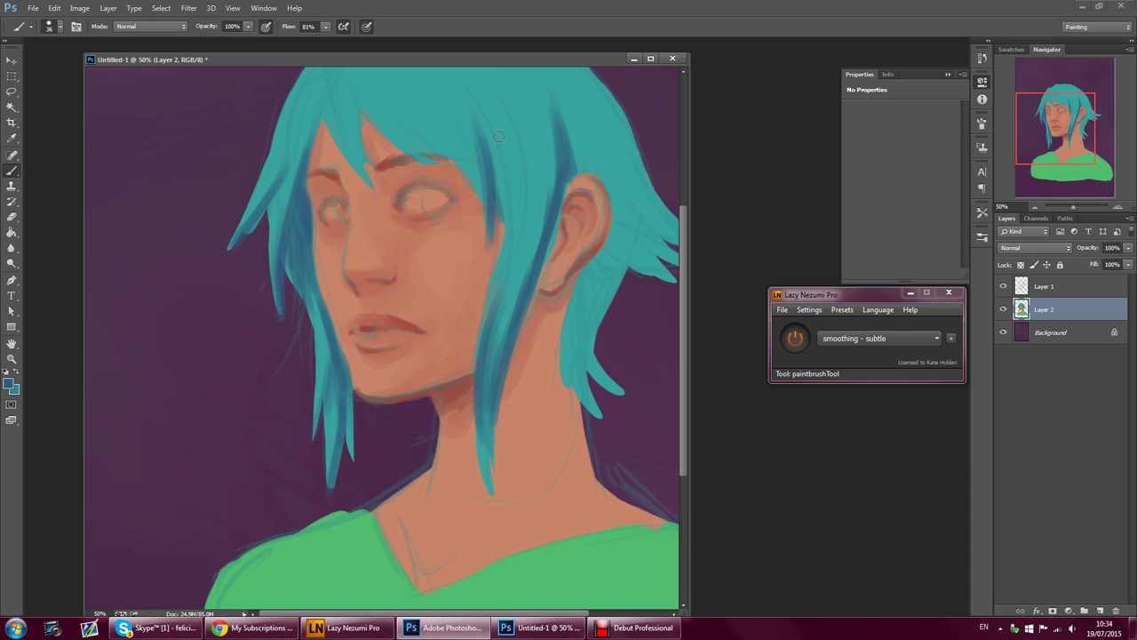
pyautogui.moveTo(507, 248)
pyautogui.mouseDown()
pyautogui.moveTo(520, 153)
pyautogui.moveTo(522, 176)
pyautogui.moveTo(511, 249)
pyautogui.moveTo(519, 82)
pyautogui.mouseUp()
pyautogui.moveTo(495, 289); pyautogui.dragTo(504, 252)
pyautogui.moveTo(526, 181); pyautogui.dragTo(512, 85)
# - Darken the hair parting and shade the spiky tufts behind the ear and neck in blue
pyautogui.moveTo(1048, 121); pyautogui.dragTo(1052, 106)
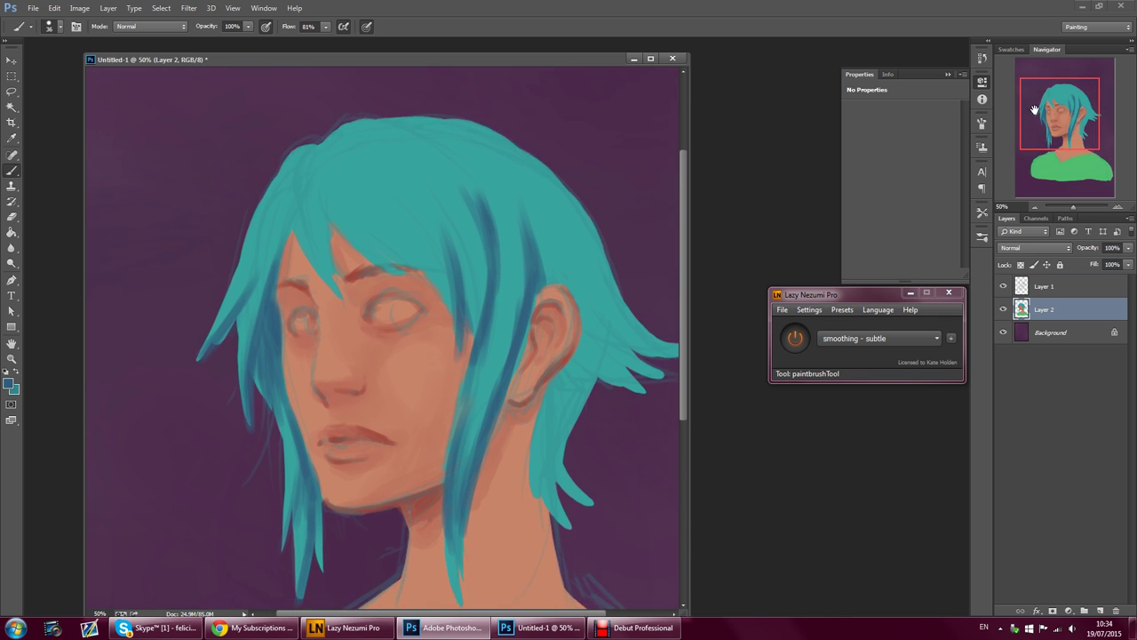
pyautogui.moveTo(311, 183)
pyautogui.mouseDown()
pyautogui.moveTo(319, 154)
pyautogui.moveTo(295, 220)
pyautogui.moveTo(307, 169)
pyautogui.moveTo(353, 130)
pyautogui.moveTo(325, 145)
pyautogui.mouseUp()
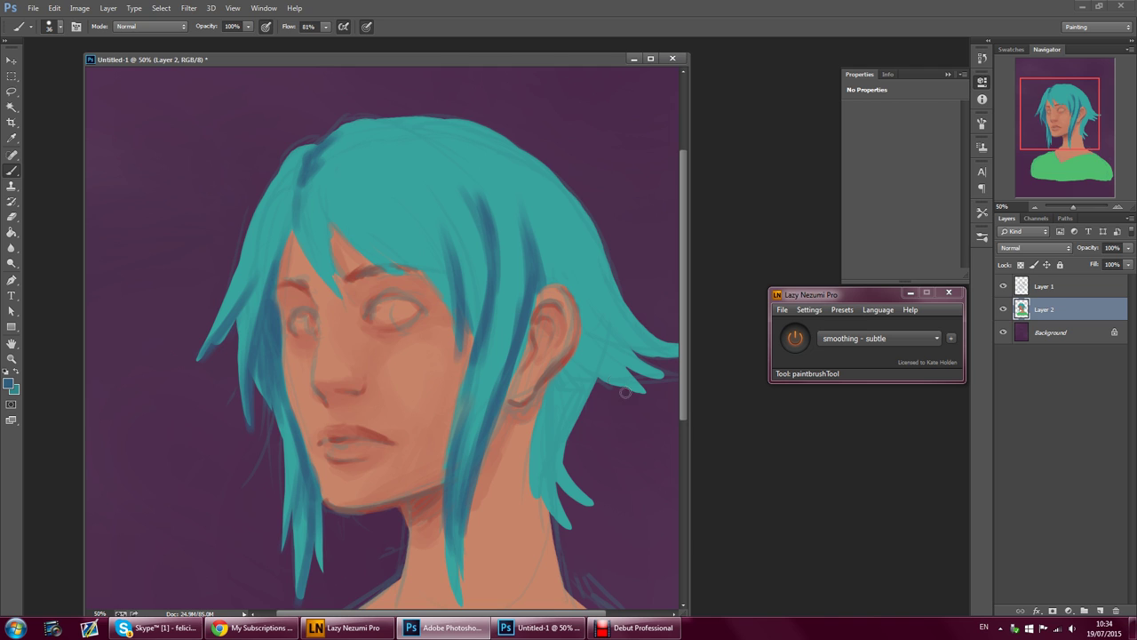
pyautogui.moveTo(577, 356)
pyautogui.mouseDown()
pyautogui.moveTo(593, 381)
pyautogui.moveTo(558, 381)
pyautogui.moveTo(570, 363)
pyautogui.moveTo(557, 384)
pyautogui.moveTo(576, 387)
pyautogui.moveTo(568, 356)
pyautogui.moveTo(547, 419)
pyautogui.moveTo(561, 400)
pyautogui.moveTo(556, 376)
pyautogui.moveTo(544, 385)
pyautogui.moveTo(540, 478)
pyautogui.moveTo(568, 379)
pyautogui.moveTo(572, 404)
pyautogui.moveTo(590, 386)
pyautogui.moveTo(572, 386)
pyautogui.moveTo(543, 421)
pyautogui.moveTo(564, 369)
pyautogui.moveTo(593, 371)
pyautogui.moveTo(576, 350)
pyautogui.moveTo(621, 389)
pyautogui.moveTo(611, 356)
pyautogui.moveTo(638, 383)
pyautogui.mouseUp()
pyautogui.moveTo(608, 347)
pyautogui.mouseDown()
pyautogui.moveTo(628, 369)
pyautogui.moveTo(663, 375)
pyautogui.mouseUp()
pyautogui.moveTo(612, 327); pyautogui.dragTo(647, 363)
pyautogui.moveTo(607, 328); pyautogui.dragTo(670, 361)
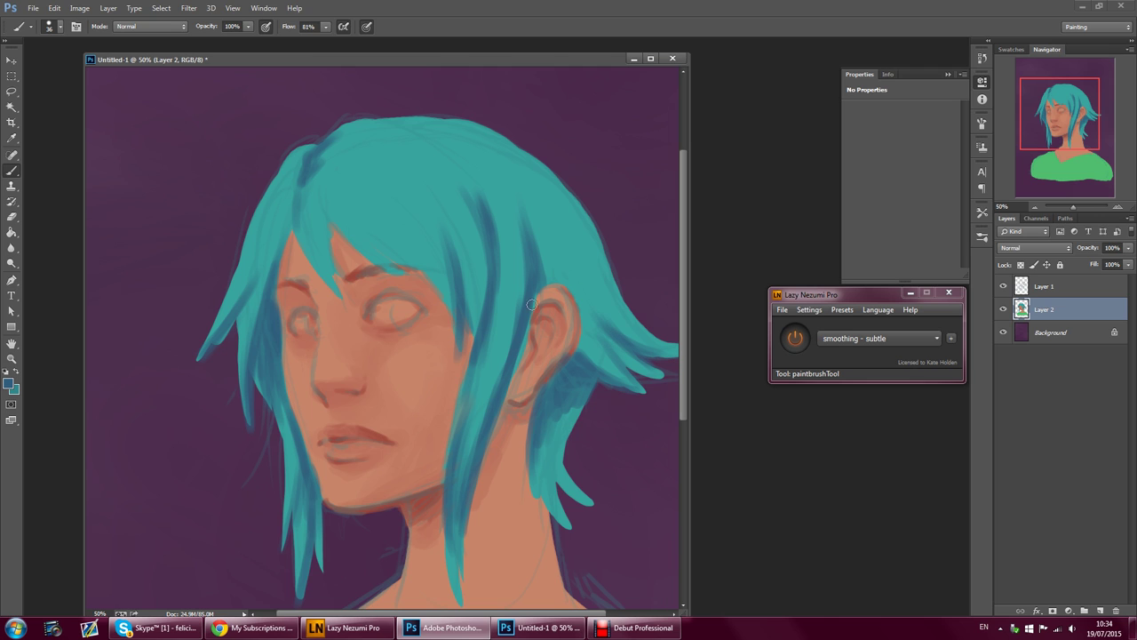
# - Add more dark blue strands to the locks between the near cheek and the ear
pyautogui.moveTo(536, 282)
pyautogui.mouseDown()
pyautogui.moveTo(502, 401)
pyautogui.moveTo(535, 294)
pyautogui.moveTo(512, 369)
pyautogui.mouseUp()
pyautogui.moveTo(494, 303); pyautogui.dragTo(509, 389)
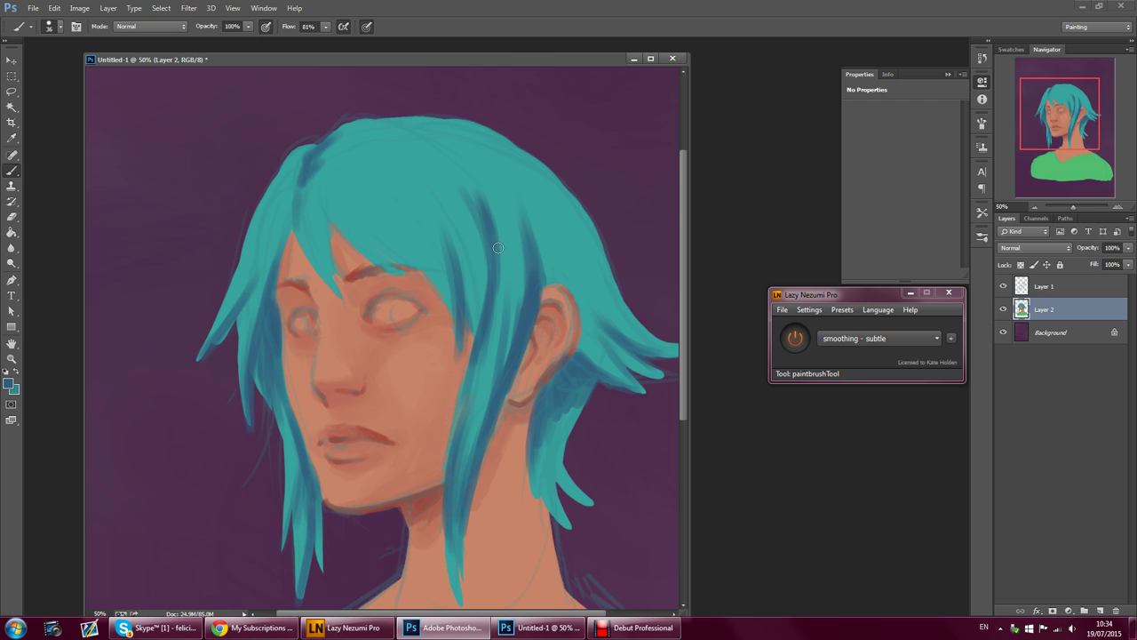
pyautogui.moveTo(472, 311); pyautogui.dragTo(470, 343)
pyautogui.moveTo(485, 275); pyautogui.dragTo(477, 377)
pyautogui.moveTo(474, 242)
pyautogui.mouseDown()
pyautogui.moveTo(476, 324)
pyautogui.moveTo(482, 284)
pyautogui.mouseUp()
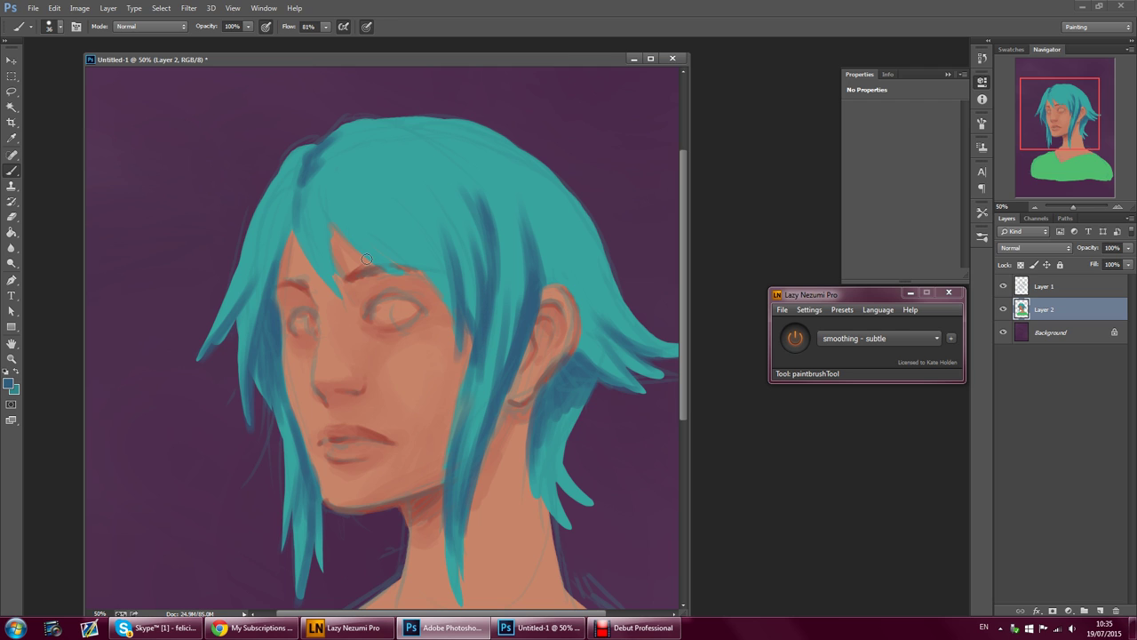
# - Shade the fringe with dark blue strands sweeping from the parting over the forehead and near brow
pyautogui.moveTo(406, 273); pyautogui.dragTo(350, 224)
pyautogui.moveTo(343, 292); pyautogui.dragTo(322, 232)
pyautogui.moveTo(350, 305)
pyautogui.mouseDown()
pyautogui.moveTo(331, 266)
pyautogui.moveTo(323, 199)
pyautogui.mouseUp()
pyautogui.moveTo(358, 252); pyautogui.dragTo(323, 208)
pyautogui.moveTo(426, 274)
pyautogui.mouseDown()
pyautogui.moveTo(446, 305)
pyautogui.moveTo(430, 229)
pyautogui.moveTo(398, 183)
pyautogui.mouseUp()
pyautogui.moveTo(437, 231)
pyautogui.mouseDown()
pyautogui.moveTo(380, 179)
pyautogui.moveTo(388, 169)
pyautogui.mouseUp()
pyautogui.moveTo(468, 196); pyautogui.dragTo(455, 174)
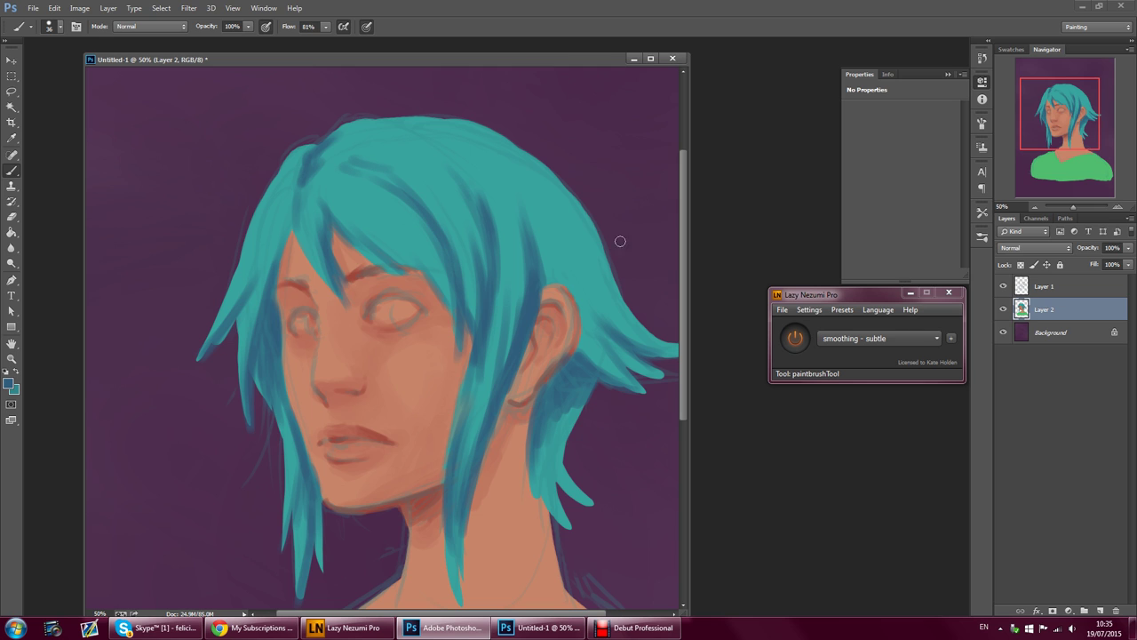
# - Block in the dark blue shadow over the back of the head above and behind the ear
pyautogui.moveTo(619, 317)
pyautogui.mouseDown()
pyautogui.moveTo(602, 249)
pyautogui.moveTo(552, 183)
pyautogui.mouseUp()
pyautogui.moveTo(582, 283)
pyautogui.mouseDown()
pyautogui.moveTo(596, 331)
pyautogui.moveTo(597, 281)
pyautogui.mouseUp()
pyautogui.moveTo(624, 321)
pyautogui.mouseDown()
pyautogui.moveTo(613, 272)
pyautogui.moveTo(594, 345)
pyautogui.moveTo(578, 353)
pyautogui.moveTo(638, 323)
pyautogui.mouseUp()
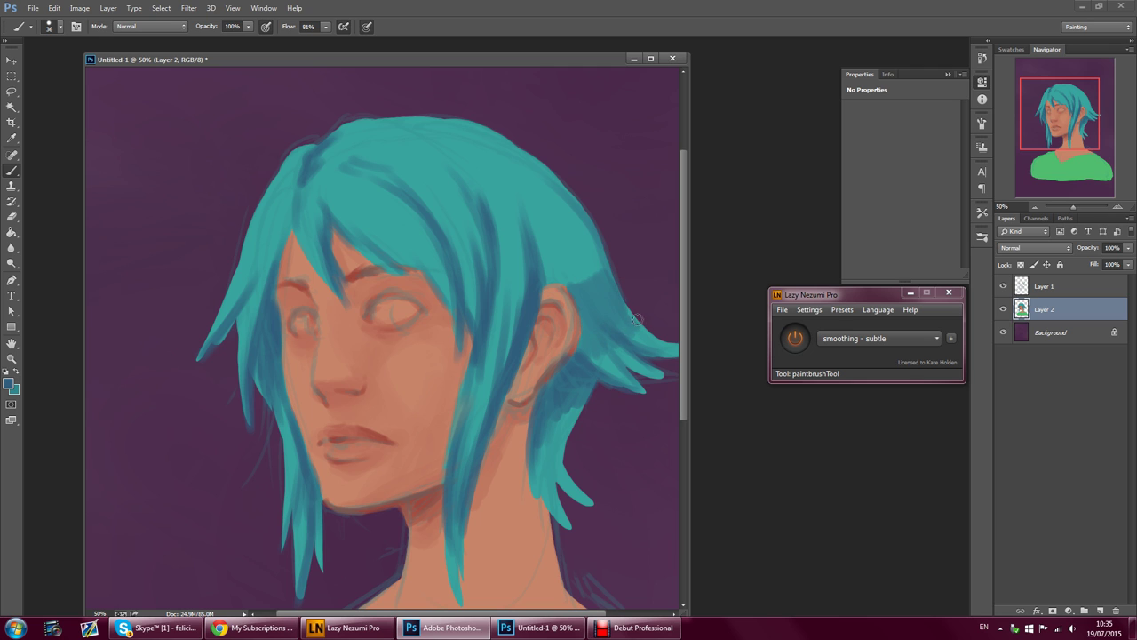
pyautogui.moveTo(543, 248)
pyautogui.mouseDown()
pyautogui.moveTo(576, 289)
pyautogui.moveTo(582, 267)
pyautogui.moveTo(586, 303)
pyautogui.moveTo(600, 257)
pyautogui.moveTo(560, 282)
pyautogui.moveTo(580, 222)
pyautogui.moveTo(600, 250)
pyautogui.moveTo(540, 247)
pyautogui.moveTo(575, 263)
pyautogui.mouseUp()
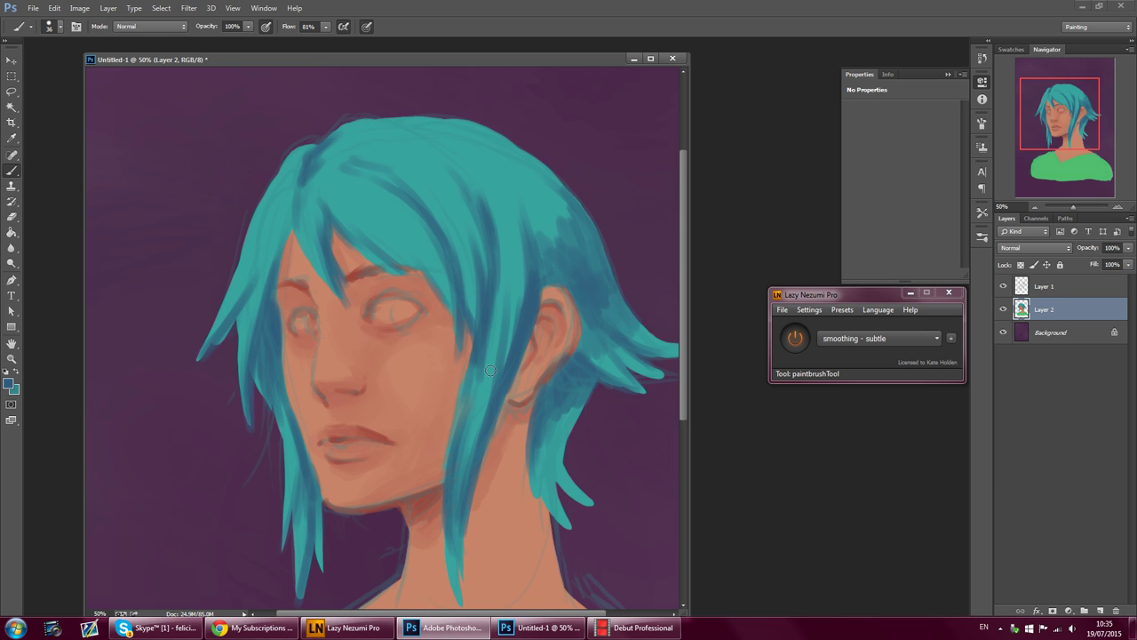
# - Deepen the blue shading in the near side locks and blend it into the hair around and behind the ear
pyautogui.moveTo(472, 411)
pyautogui.mouseDown()
pyautogui.moveTo(468, 419)
pyautogui.moveTo(479, 415)
pyautogui.mouseUp()
pyautogui.click(35, 7)
pyautogui.click(76, 18)
pyautogui.moveTo(482, 390); pyautogui.dragTo(480, 432)
pyautogui.moveTo(487, 370)
pyautogui.mouseDown()
pyautogui.moveTo(469, 453)
pyautogui.moveTo(490, 357)
pyautogui.moveTo(460, 493)
pyautogui.moveTo(502, 309)
pyautogui.moveTo(498, 354)
pyautogui.mouseUp()
pyautogui.moveTo(469, 249)
pyautogui.mouseDown()
pyautogui.moveTo(480, 319)
pyautogui.moveTo(477, 270)
pyautogui.mouseUp()
pyautogui.moveTo(470, 215); pyautogui.dragTo(487, 271)
pyautogui.moveTo(468, 193)
pyautogui.mouseDown()
pyautogui.moveTo(491, 251)
pyautogui.moveTo(551, 279)
pyautogui.mouseUp()
pyautogui.moveTo(533, 239); pyautogui.dragTo(522, 212)
pyautogui.moveTo(565, 295); pyautogui.dragTo(584, 346)
pyautogui.moveTo(577, 303)
pyautogui.mouseDown()
pyautogui.moveTo(580, 348)
pyautogui.moveTo(564, 268)
pyautogui.moveTo(588, 364)
pyautogui.moveTo(562, 437)
pyautogui.mouseUp()
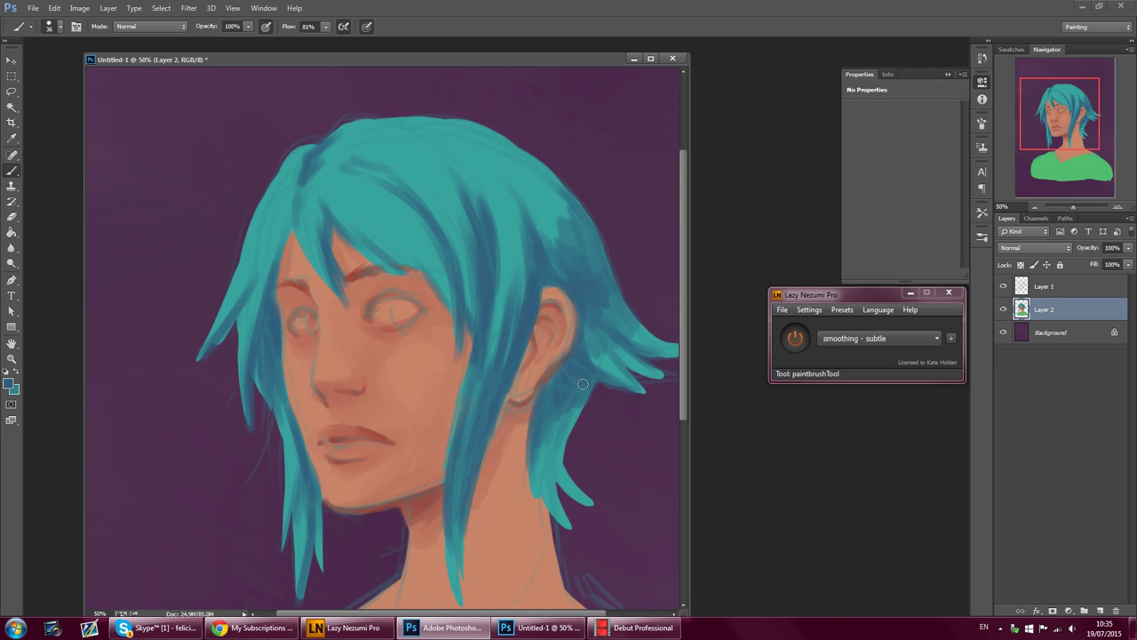
# - Refine the blue strands along the fringe's edge, near the parting, and across the back of the head
pyautogui.moveTo(411, 266)
pyautogui.mouseDown()
pyautogui.moveTo(371, 222)
pyautogui.moveTo(429, 278)
pyautogui.mouseUp()
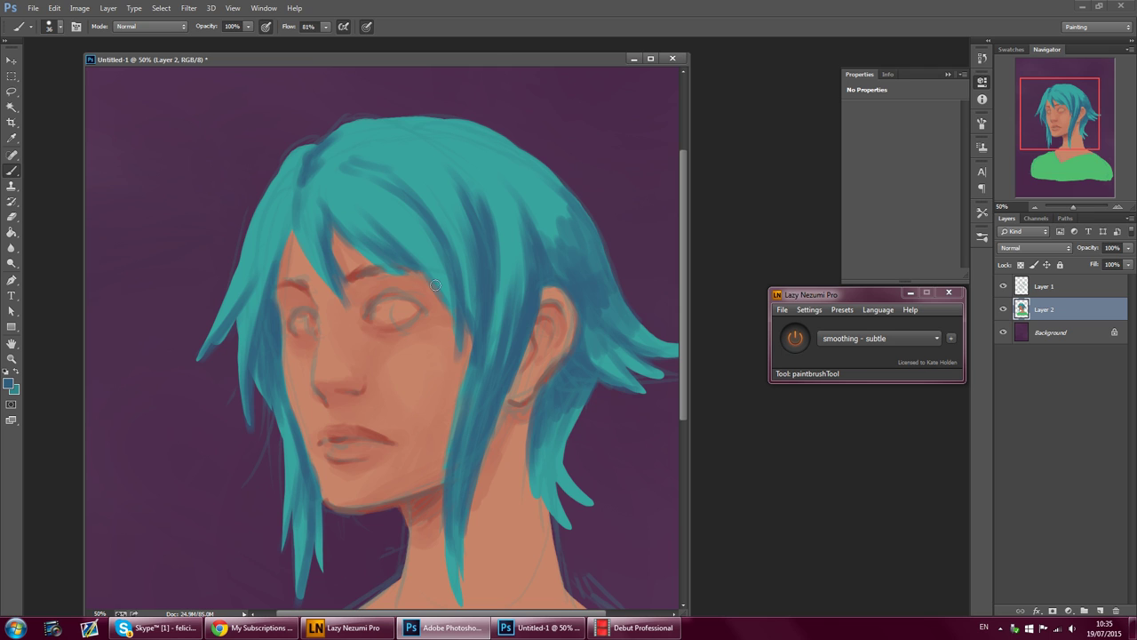
pyautogui.moveTo(373, 234); pyautogui.dragTo(437, 290)
pyautogui.moveTo(379, 168); pyautogui.dragTo(322, 157)
pyautogui.moveTo(377, 130); pyautogui.dragTo(330, 145)
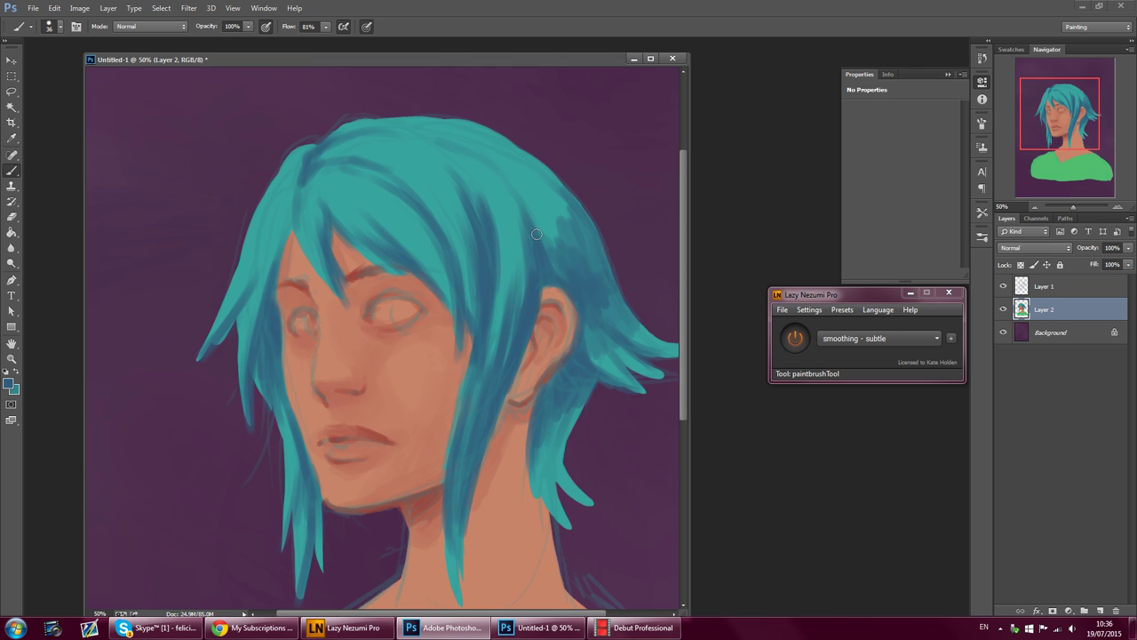
pyautogui.moveTo(532, 205)
pyautogui.mouseDown()
pyautogui.moveTo(557, 243)
pyautogui.moveTo(564, 236)
pyautogui.mouseUp()
pyautogui.moveTo(540, 174)
pyautogui.mouseDown()
pyautogui.moveTo(570, 217)
pyautogui.moveTo(564, 187)
pyautogui.moveTo(558, 242)
pyautogui.moveTo(588, 242)
pyautogui.mouseUp()
pyautogui.moveTo(589, 336); pyautogui.dragTo(611, 380)
# - Choose the hard 9 px brush and paint the eyebrows and upper eyelid lines in dark blue
pyautogui.moveTo(1040, 117); pyautogui.dragTo(1034, 130)
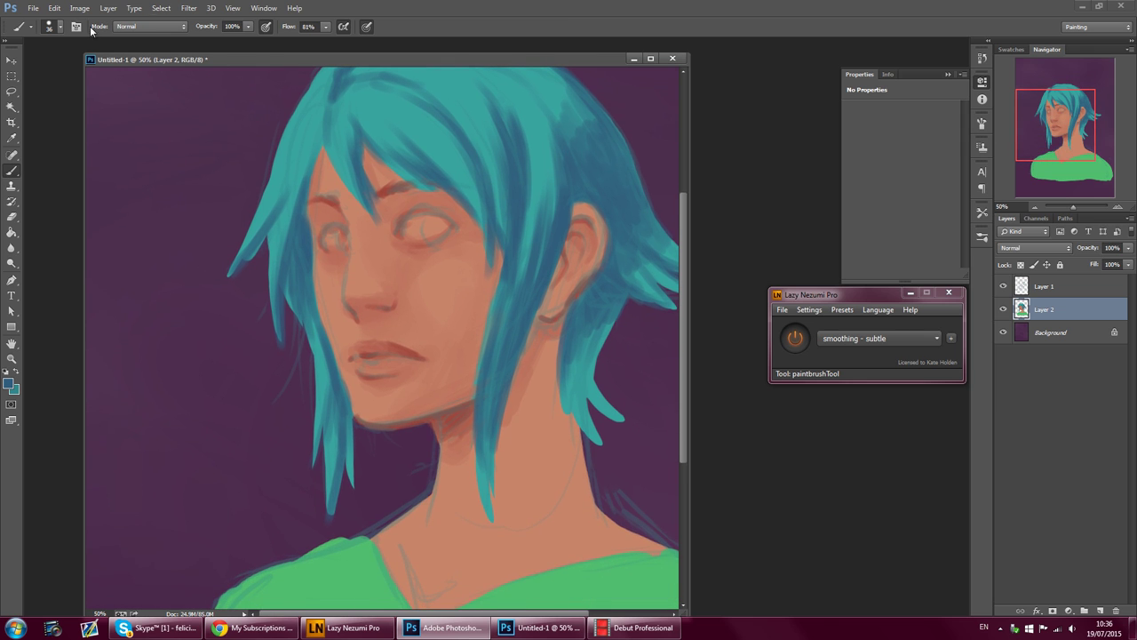
pyautogui.click(60, 28)
pyautogui.click(25, 153)
pyautogui.click(382, 190)
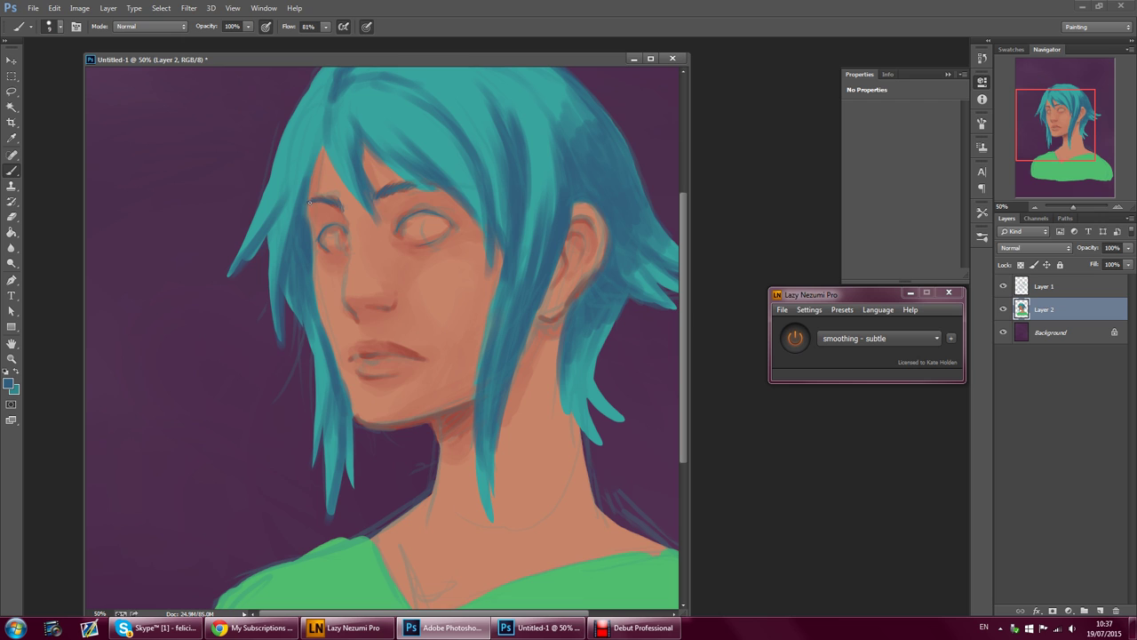
# - Sample the teal of the hair and brush teal highlights over the eyebrows
pyautogui.click(11, 137)
pyautogui.click(378, 108)
pyautogui.click(12, 170)
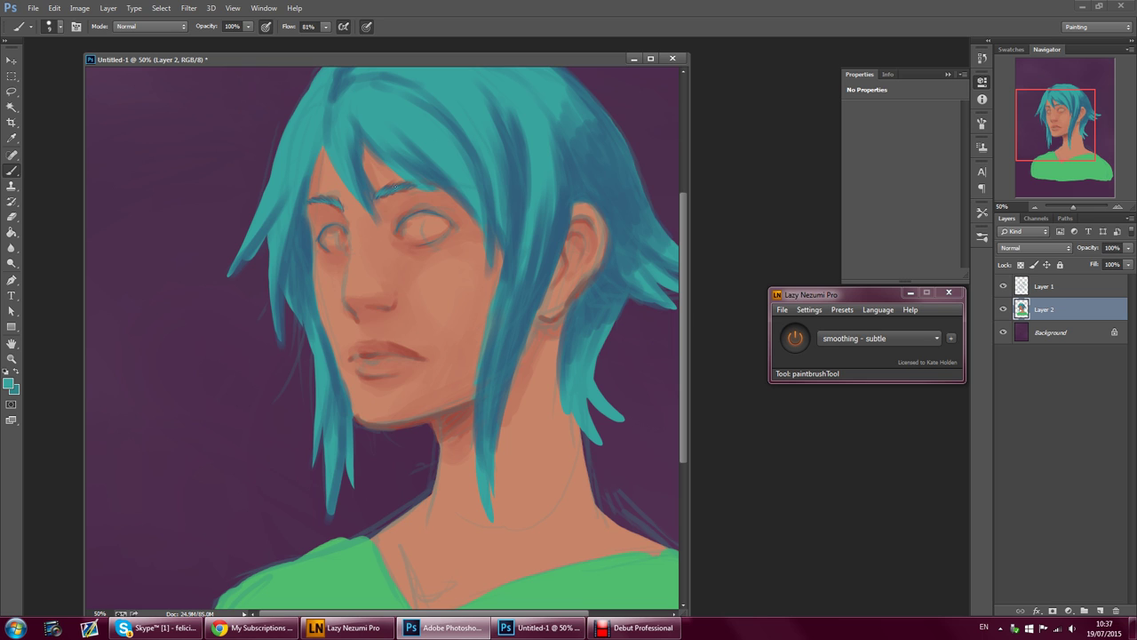
# - Lower the opacity of the sketch on Layer 1 to 17%
pyautogui.click(1083, 288)
pyautogui.moveTo(1126, 248); pyautogui.dragTo(1082, 262)
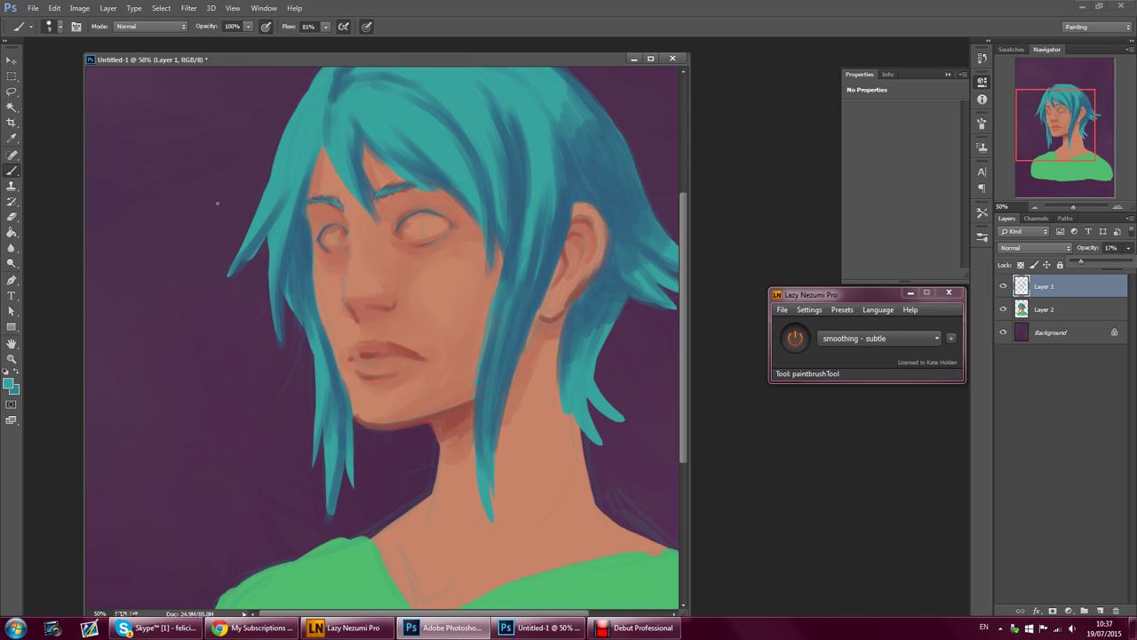
# - Sample the skin tone near the mouth and choose the hard 19 px brush for painting above the upper lip
pyautogui.press('i')
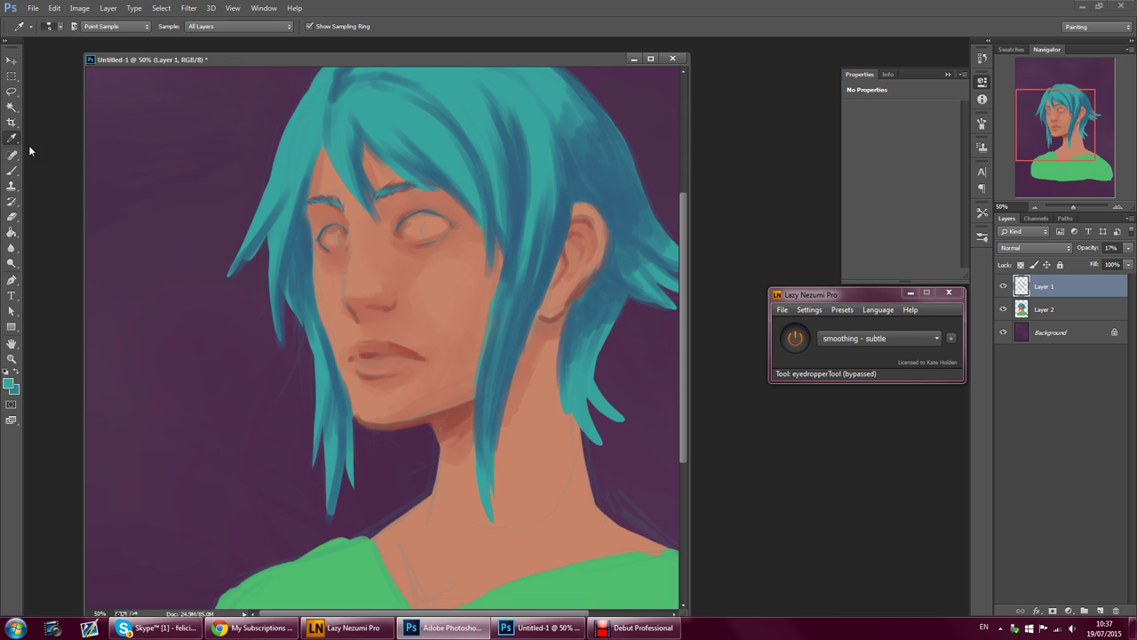
pyautogui.click(358, 329)
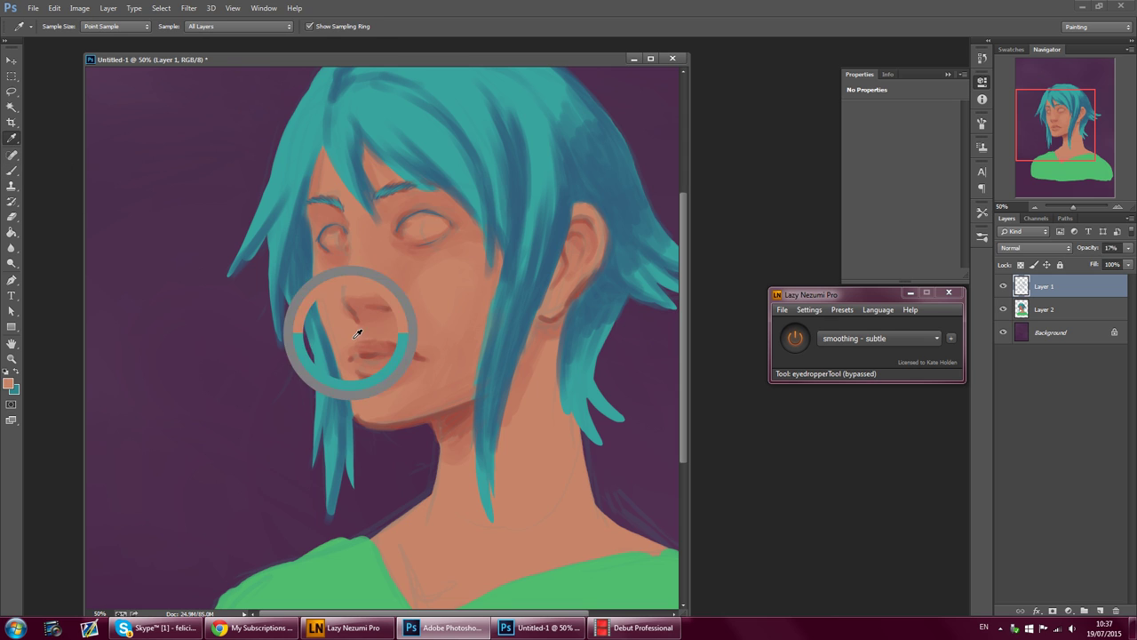
pyautogui.click(13, 171)
pyautogui.click(59, 27)
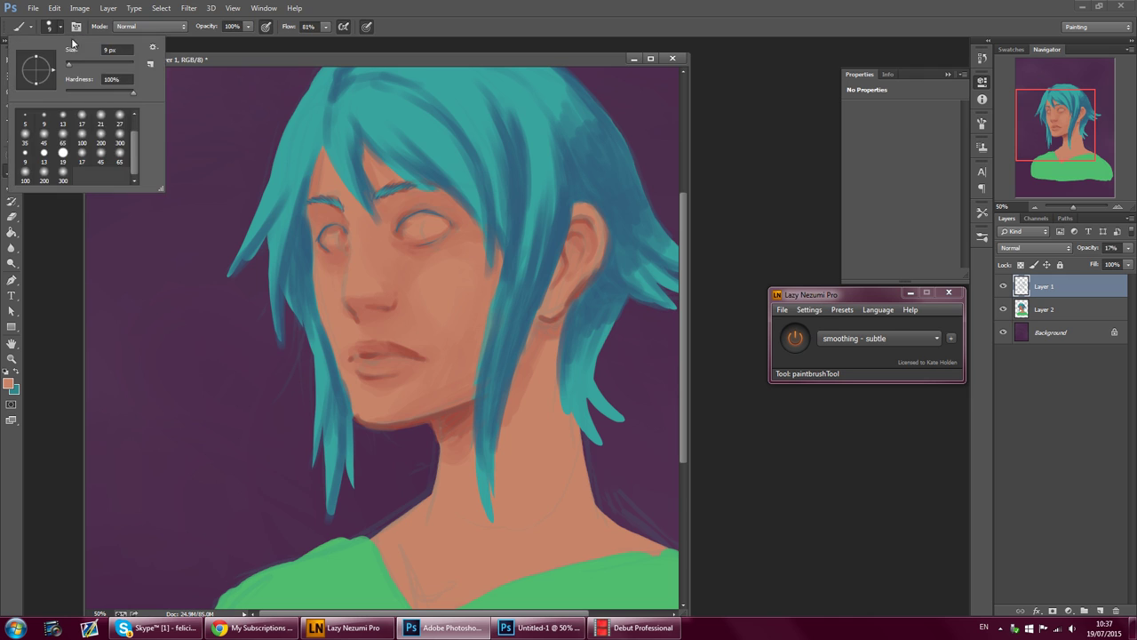
pyautogui.click(63, 156)
pyautogui.click(366, 339)
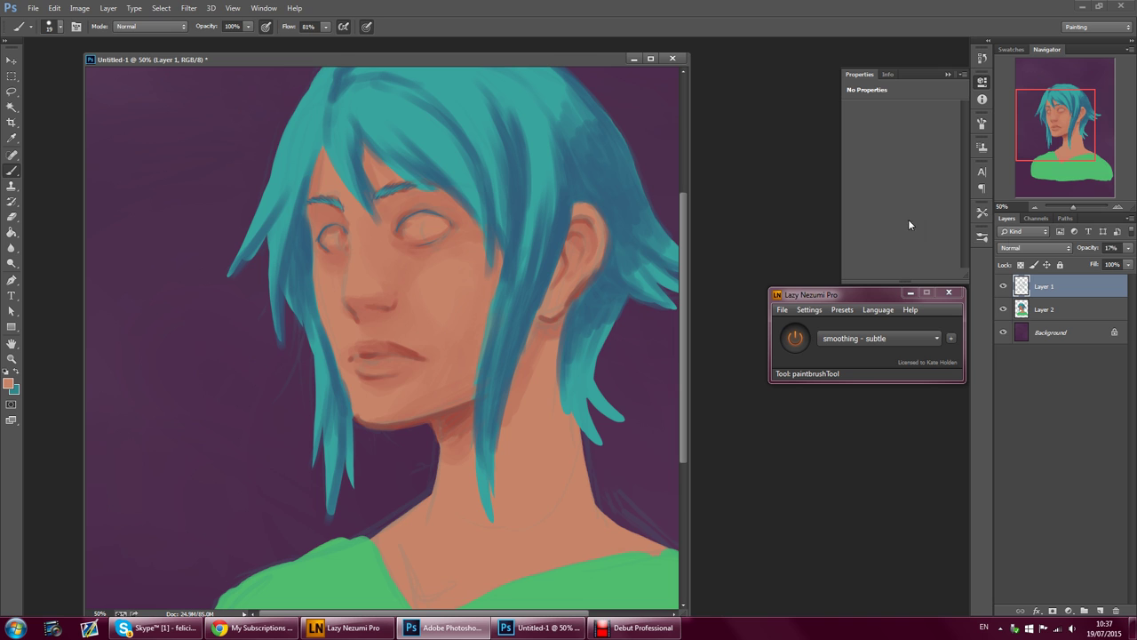
# - Step back through the latest skin-tone strokes and make Layer 2 the active painting layer
pyautogui.click(55, 8)
pyautogui.click(89, 46)
pyautogui.hotkey('alt', '[')
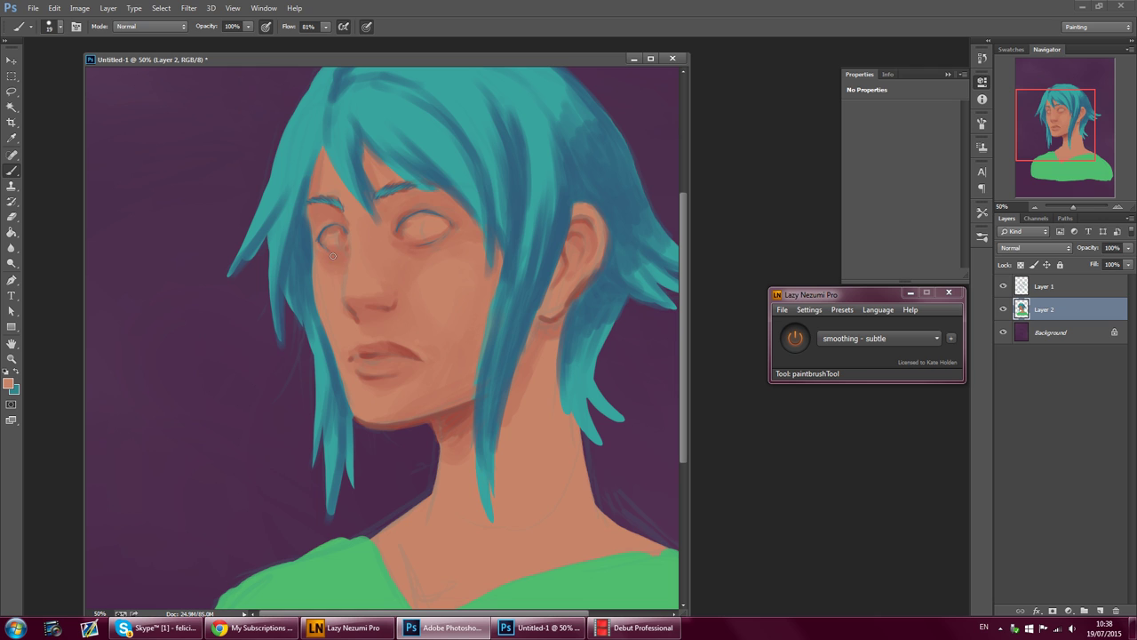
pyautogui.click(54, 8)
pyautogui.click(73, 44)
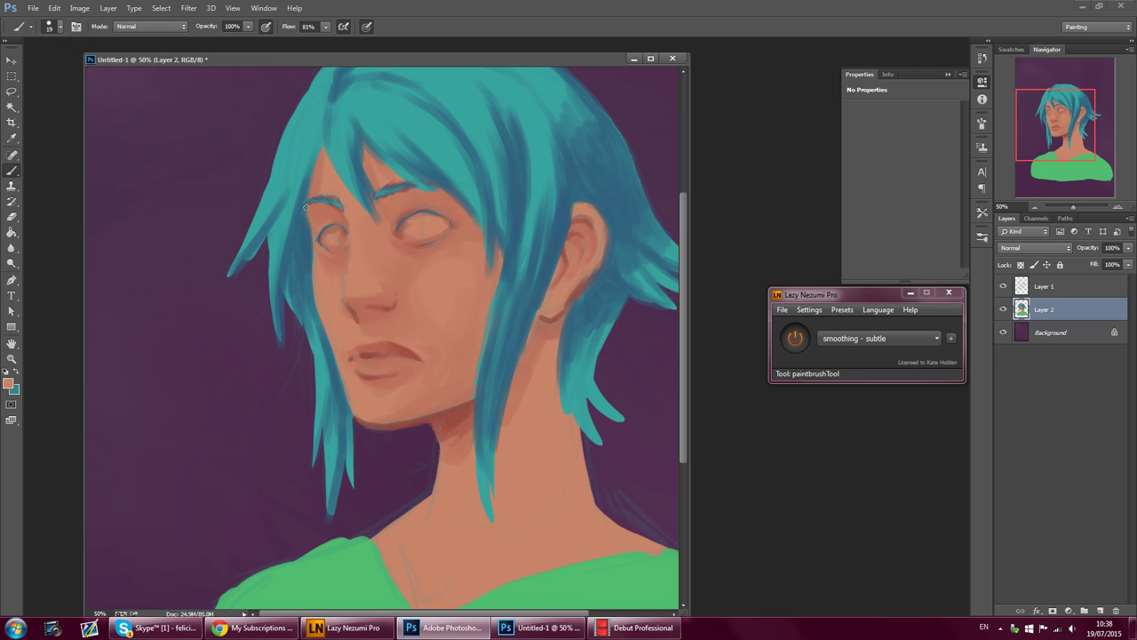
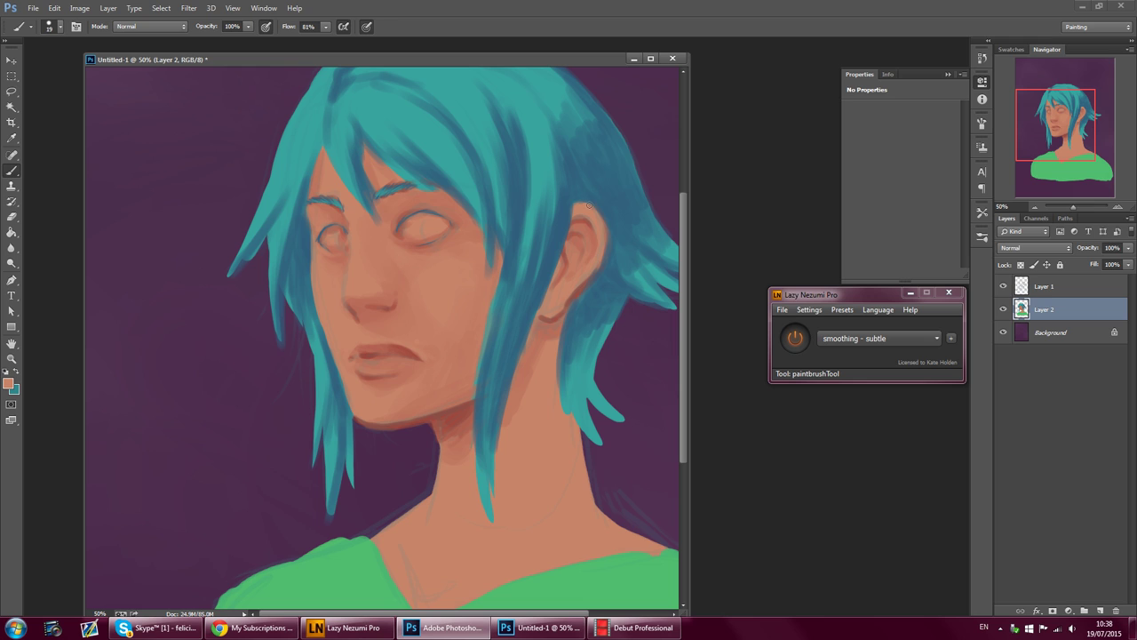
# - Mix a muted mauve from the sampled background purple and fill in both eyeballs using the 19 px brush
pyautogui.click(11, 137)
pyautogui.click(175, 311)
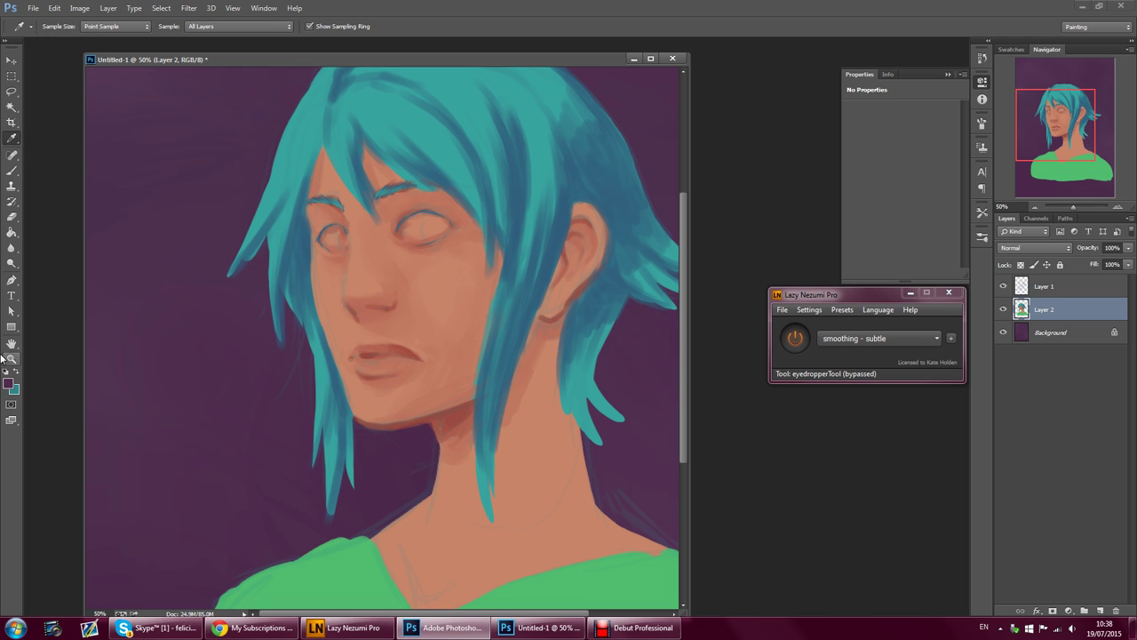
pyautogui.click(8, 383)
pyautogui.moveTo(351, 486); pyautogui.dragTo(335, 459)
pyautogui.click(562, 385)
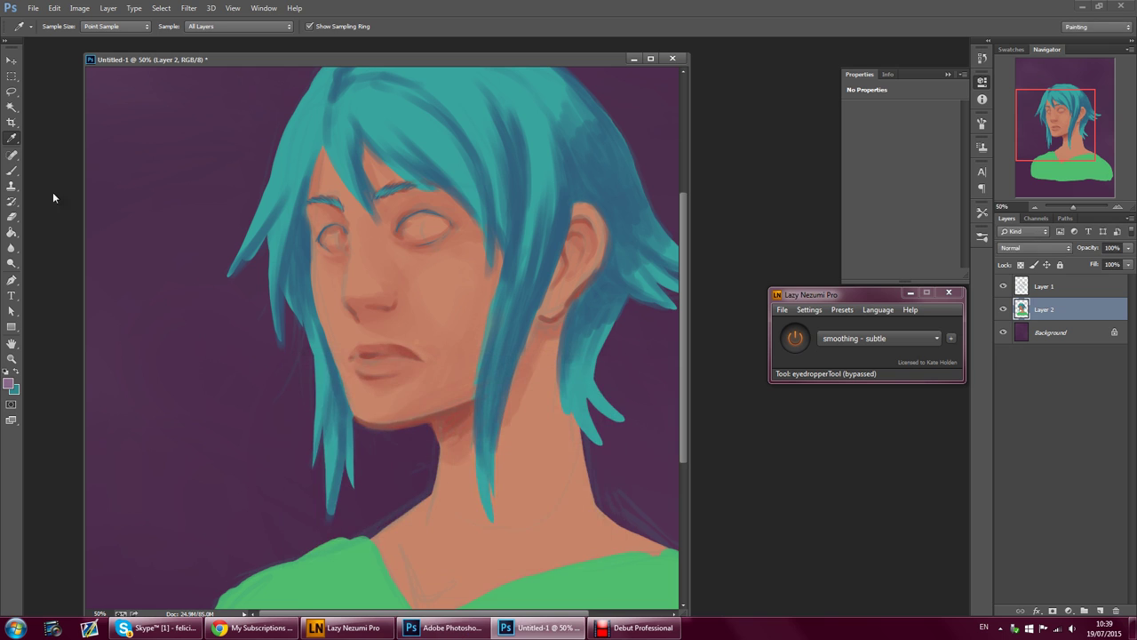
pyautogui.click(12, 170)
pyautogui.click(62, 27)
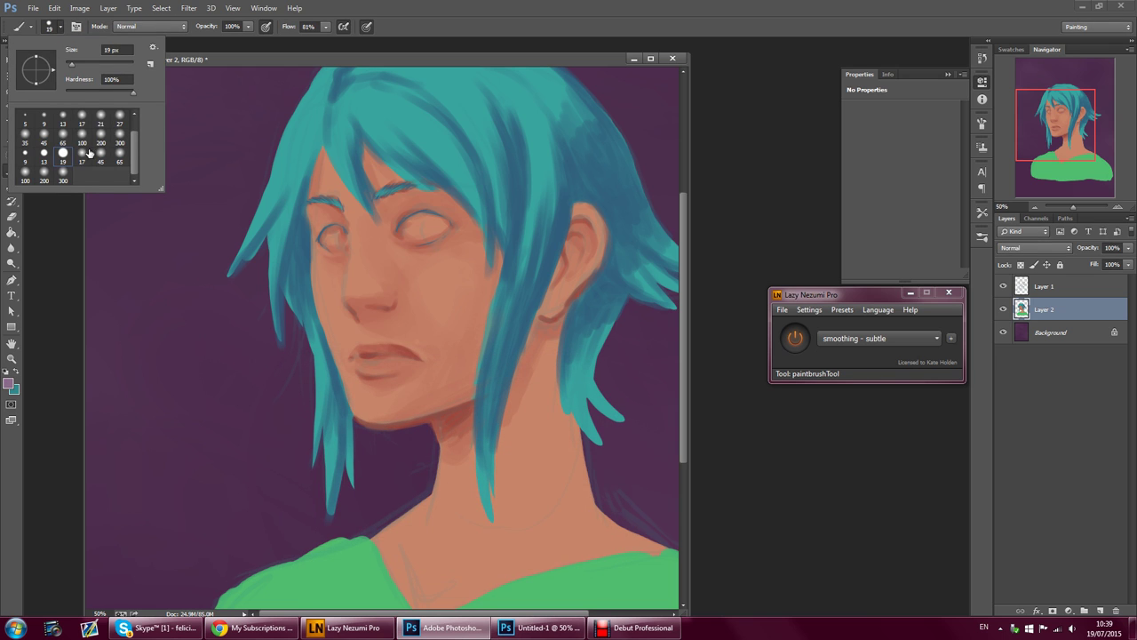
pyautogui.click(330, 241)
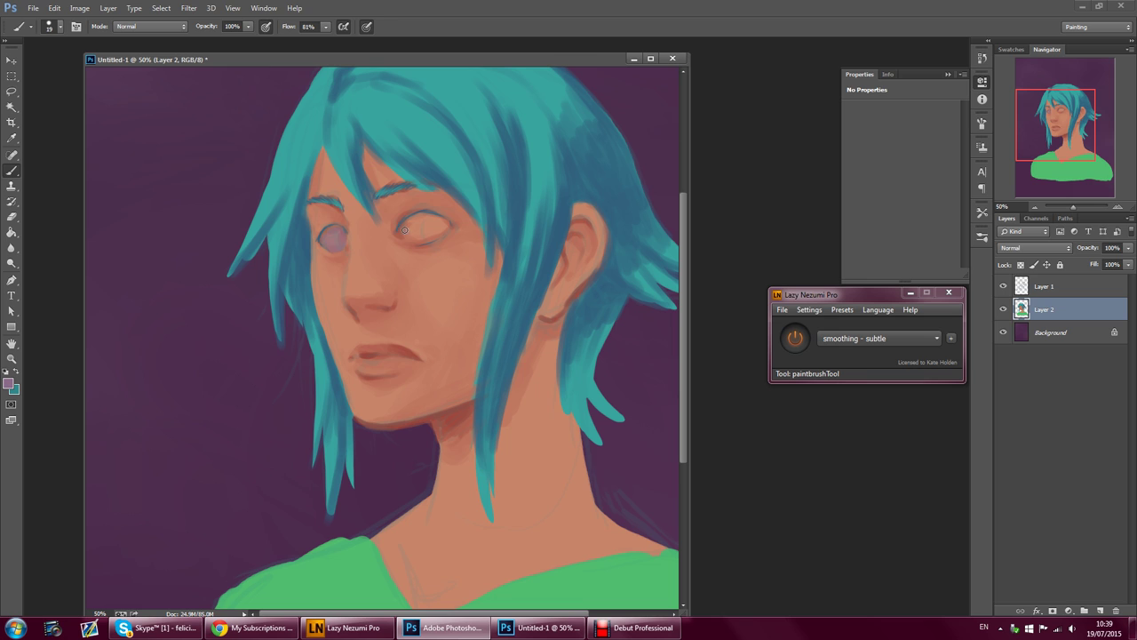
pyautogui.moveTo(413, 231)
pyautogui.mouseDown()
pyautogui.moveTo(432, 238)
pyautogui.moveTo(412, 236)
pyautogui.moveTo(425, 219)
pyautogui.moveTo(446, 224)
pyautogui.moveTo(434, 218)
pyautogui.mouseUp()
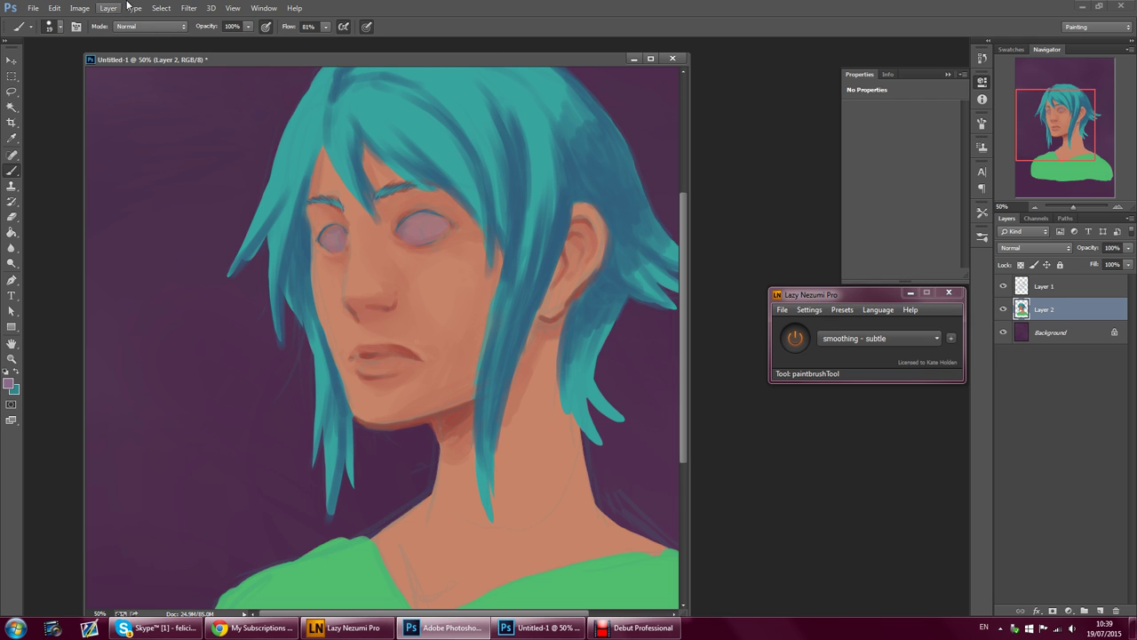
# - Flip the canvas horizontally
pyautogui.click(79, 9)
pyautogui.moveTo(106, 40)
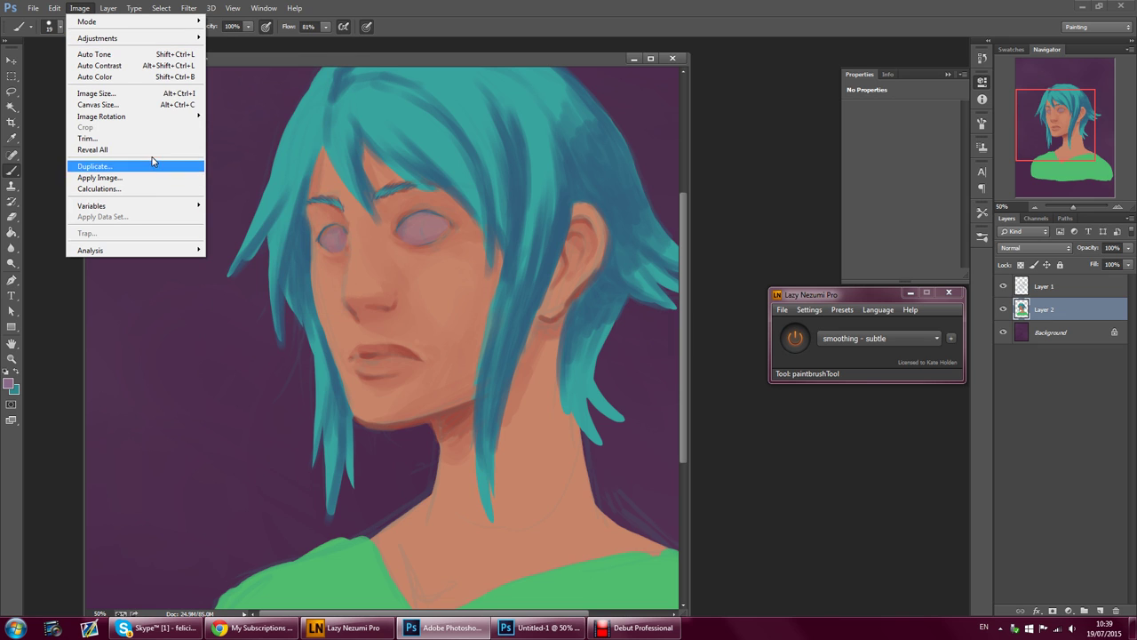
pyautogui.moveTo(193, 118)
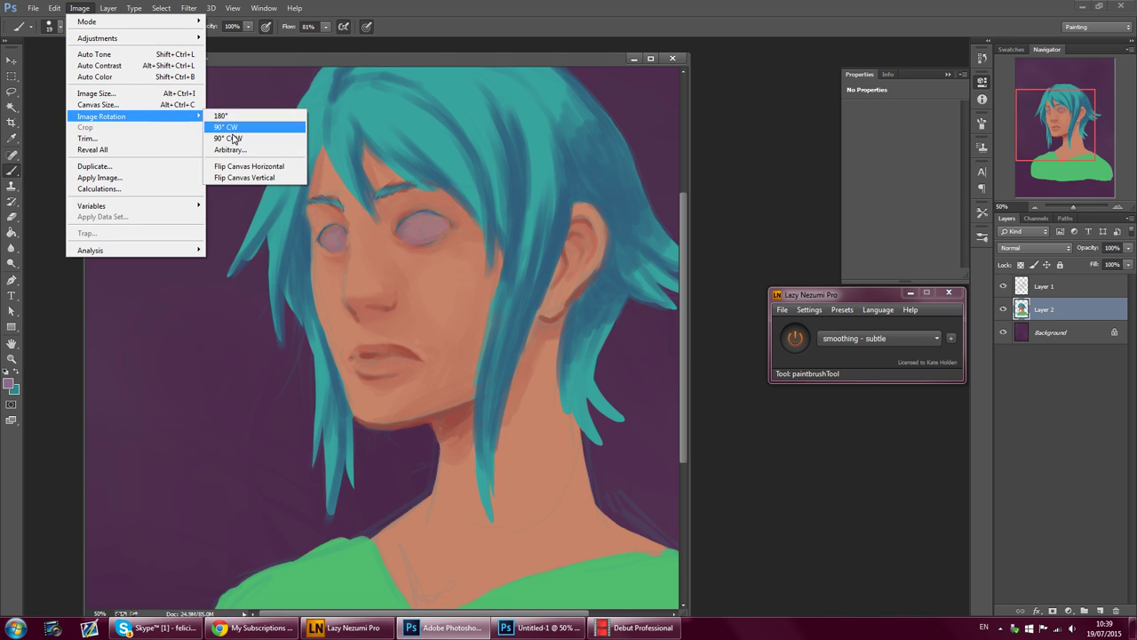
pyautogui.click(248, 171)
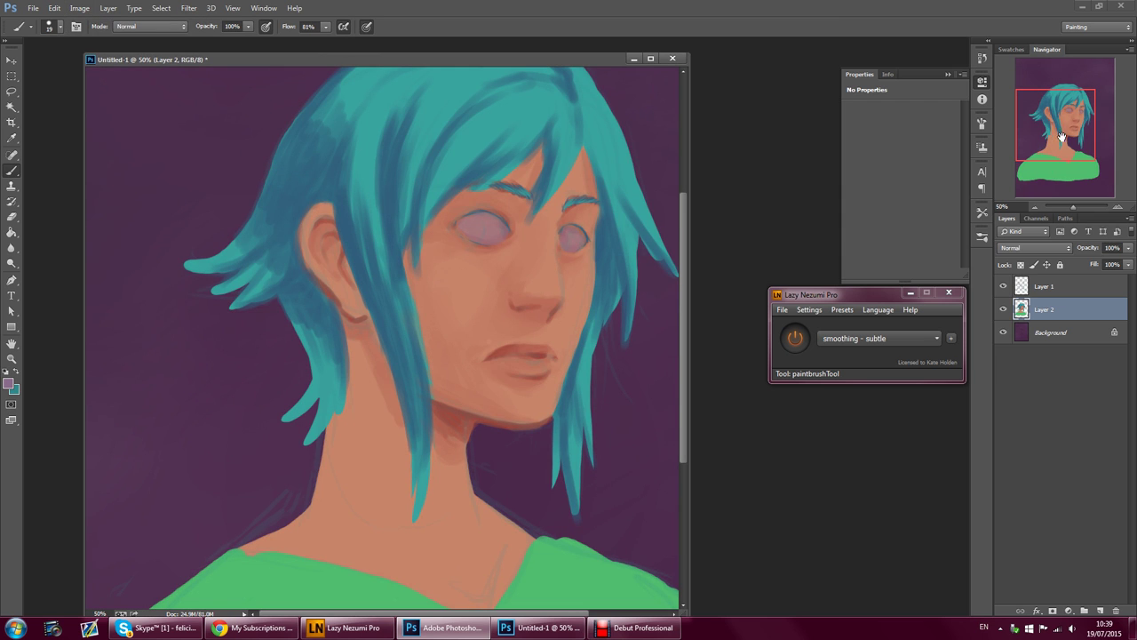
pyautogui.moveTo(1045, 135); pyautogui.dragTo(1064, 135)
# - Sample the dark blue from the eye outline and hide Layer 1
pyautogui.click(11, 138)
pyautogui.moveTo(452, 219); pyautogui.dragTo(444, 218)
pyautogui.click(10, 155)
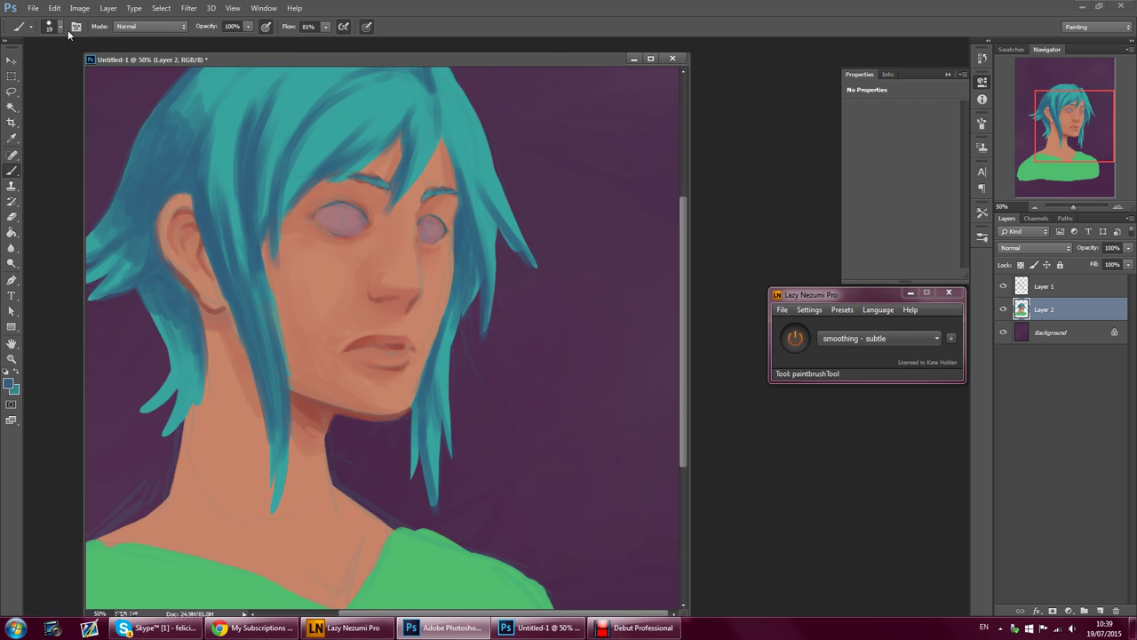
pyautogui.click(59, 26)
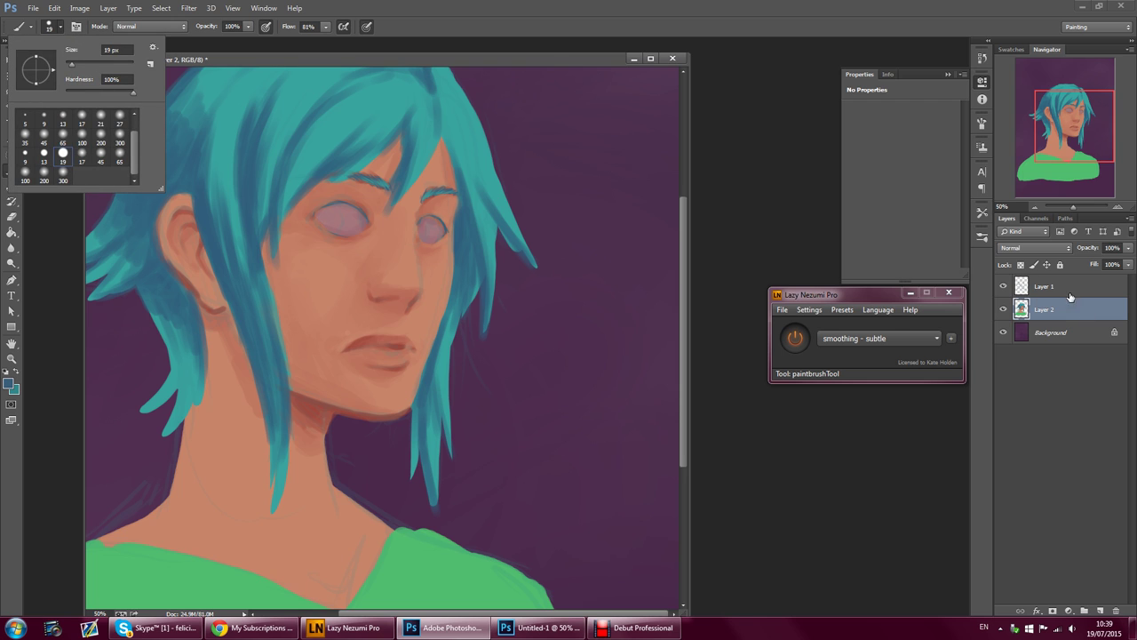
pyautogui.click(1004, 286)
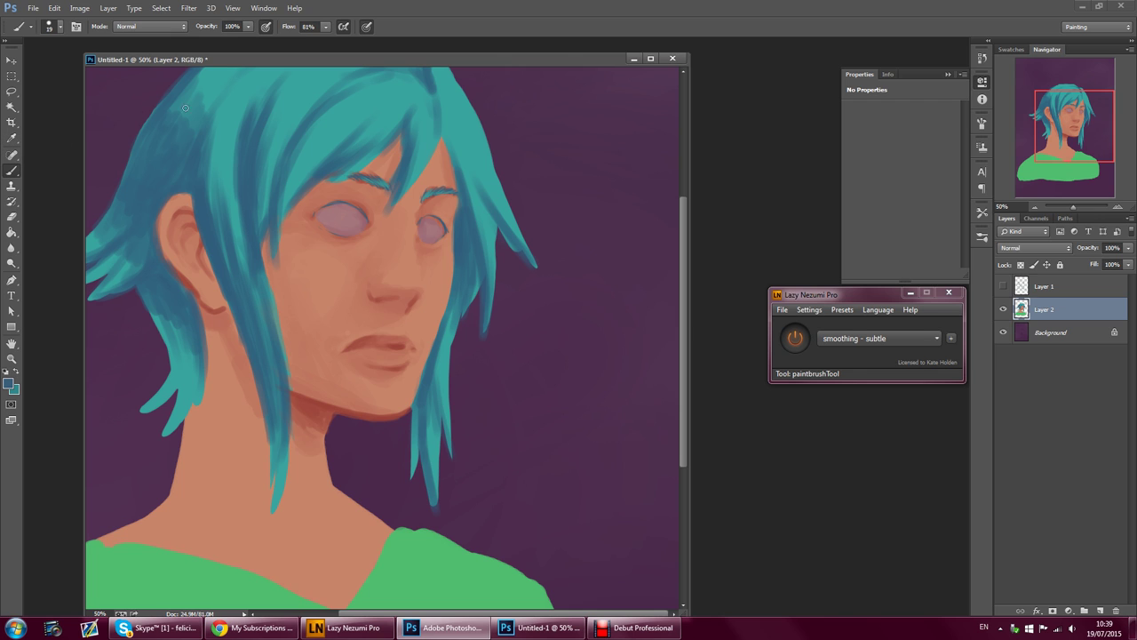
# - Redraw the outlines of both eyes in dark blue using the hard 13 px brush
pyautogui.click(60, 27)
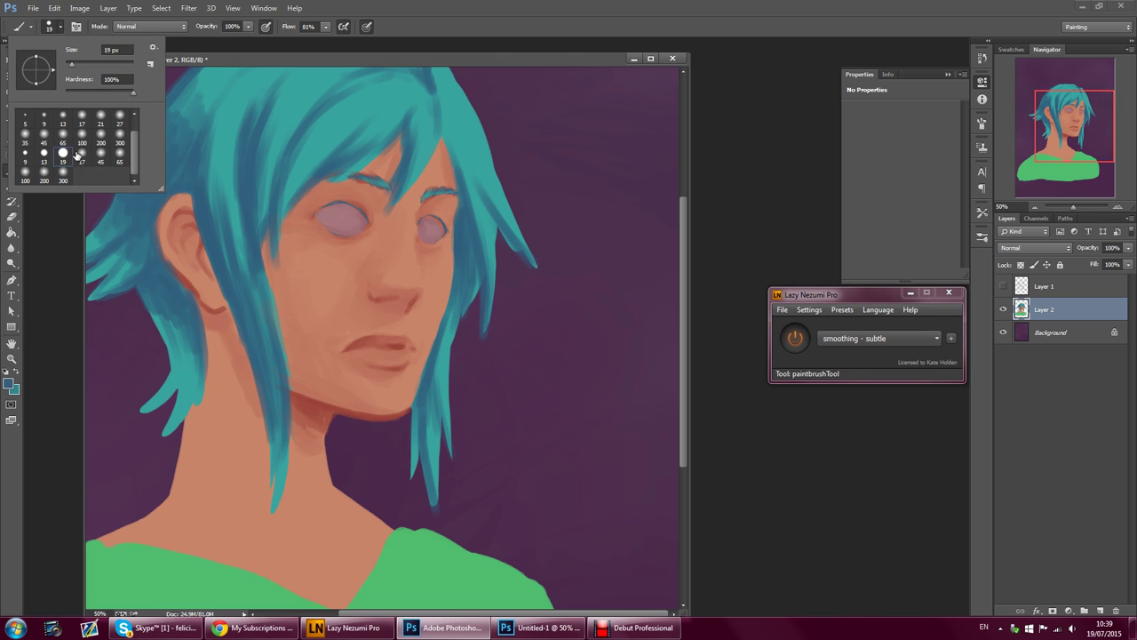
pyautogui.click(220, 46)
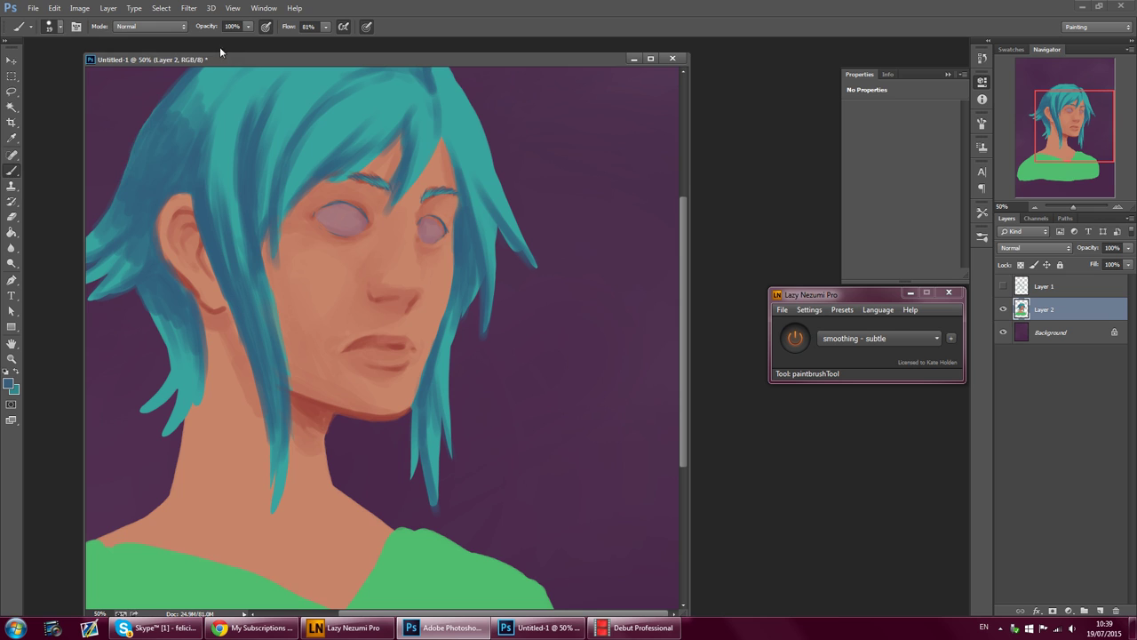
pyautogui.click(62, 29)
pyautogui.click(44, 153)
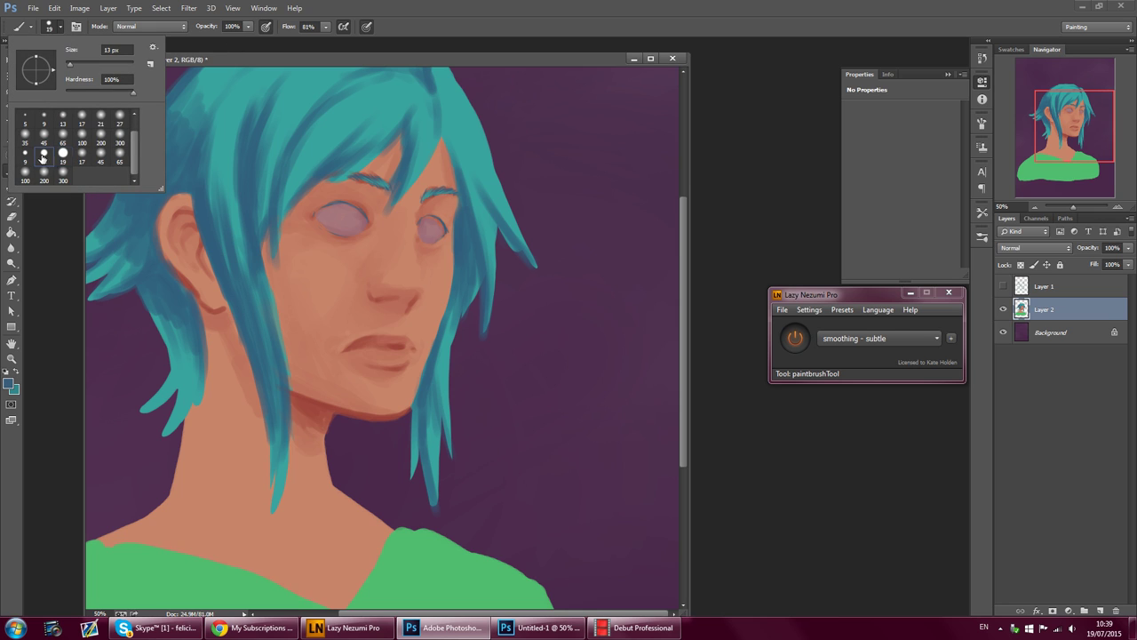
pyautogui.click(321, 222)
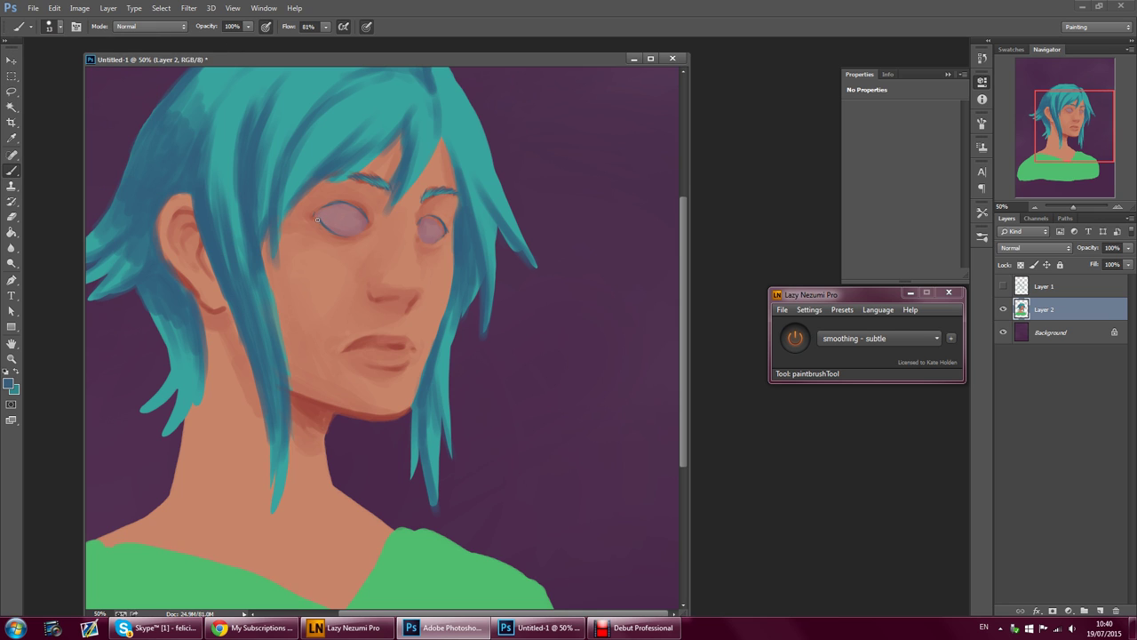
pyautogui.moveTo(351, 208); pyautogui.dragTo(360, 213)
pyautogui.moveTo(334, 205); pyautogui.dragTo(319, 217)
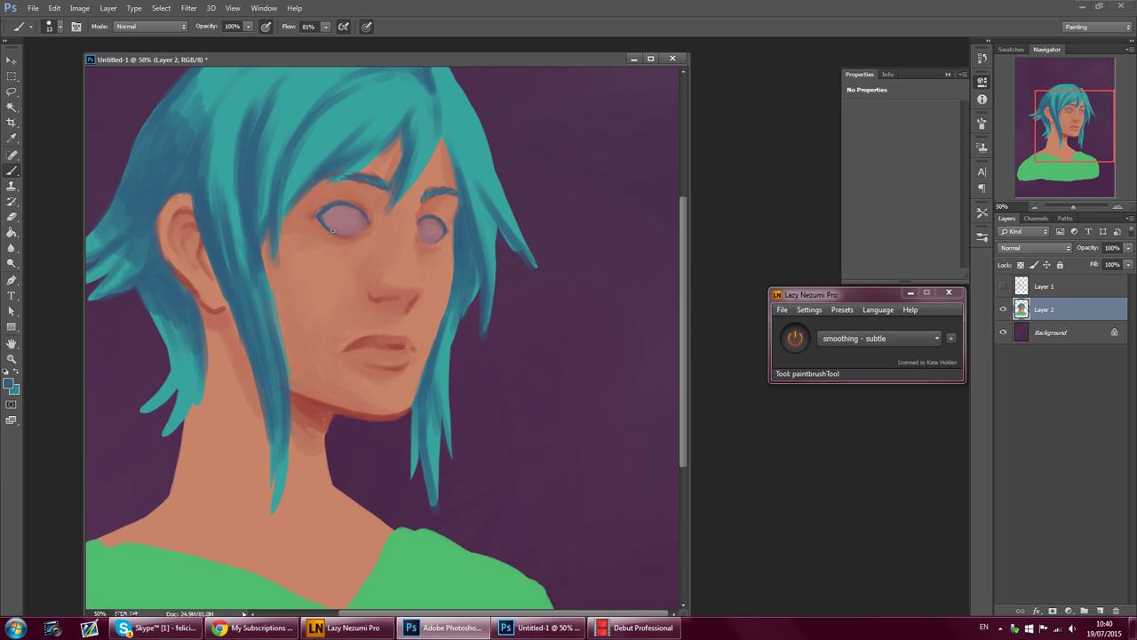
# - Set the foreground color to dark slate 2d3439 and draw the iris outlines in both eyes
pyautogui.click(8, 384)
pyautogui.moveTo(331, 487); pyautogui.dragTo(331, 499)
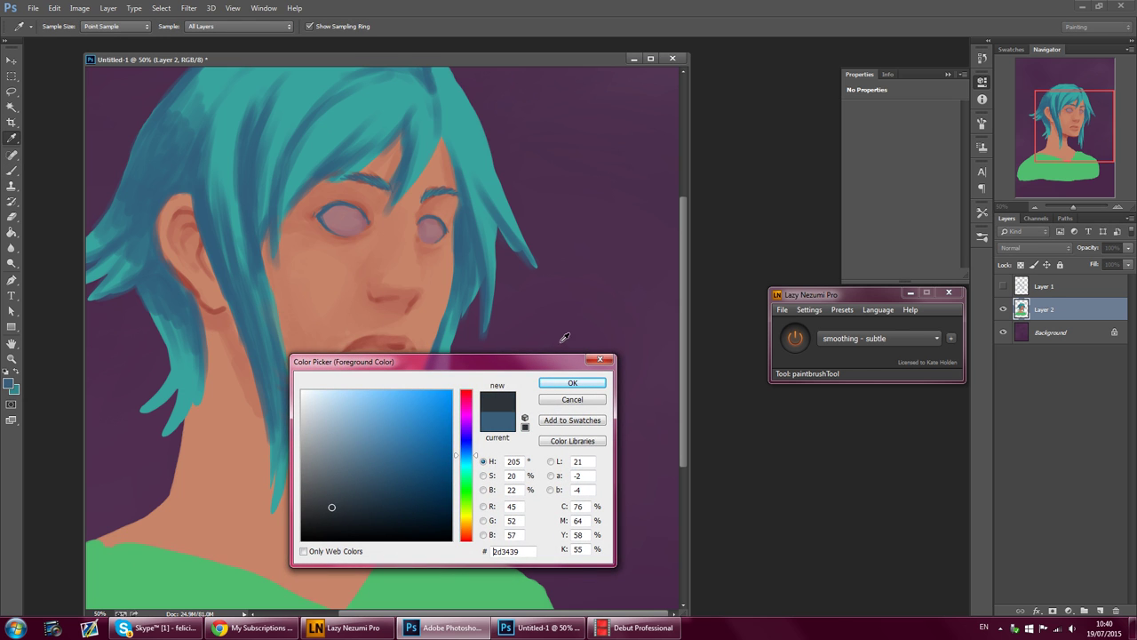
pyautogui.click(564, 385)
pyautogui.moveTo(329, 229); pyautogui.dragTo(341, 233)
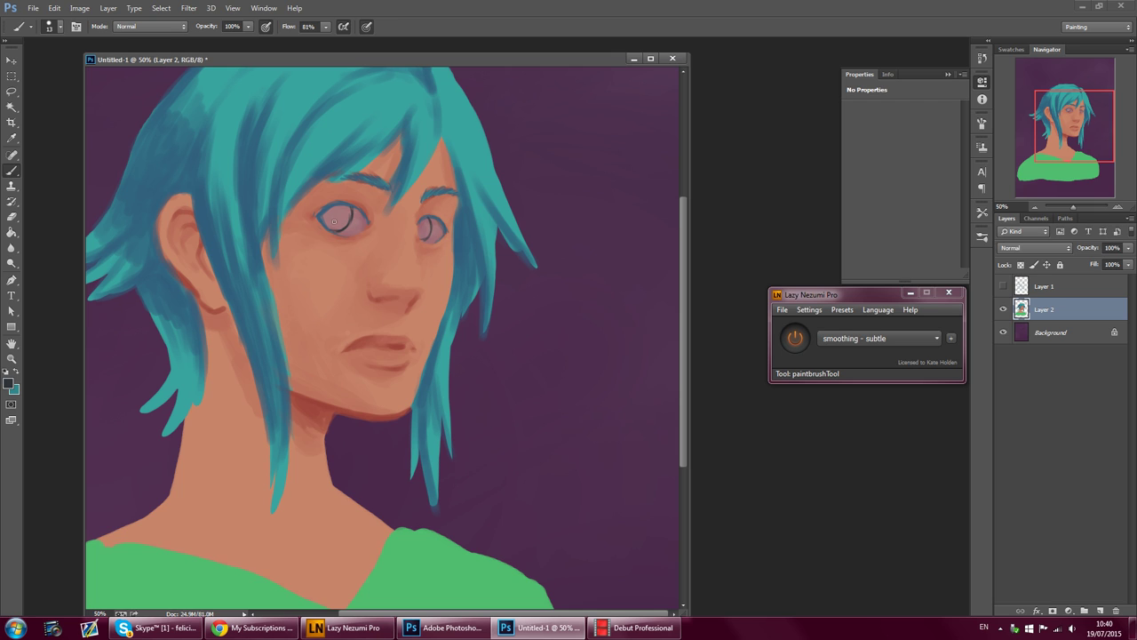
# - Change the foreground color to dark blue-grey 343949 and fill in both irises using a 47 px brush
pyautogui.click(8, 383)
pyautogui.moveTo(334, 508); pyautogui.dragTo(343, 495)
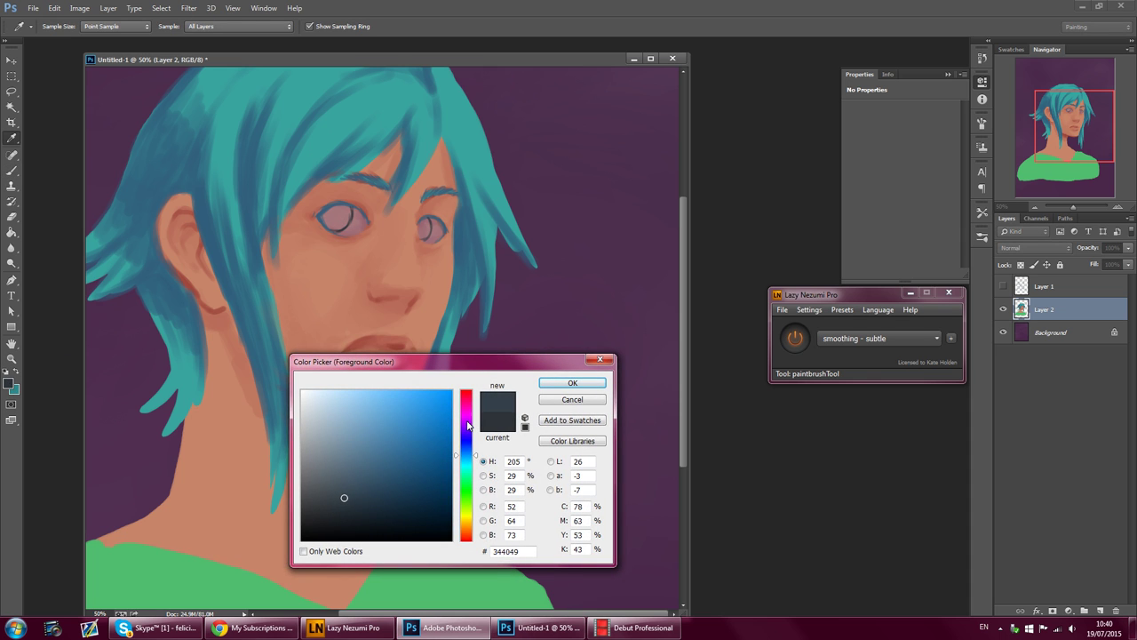
pyautogui.click(467, 448)
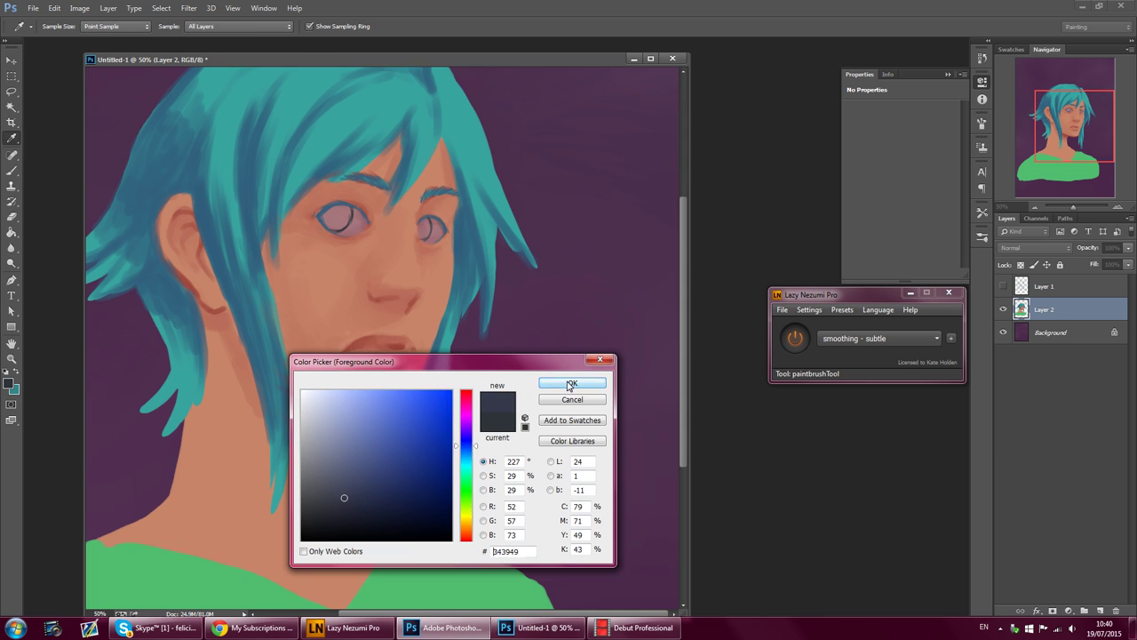
pyautogui.click(572, 383)
pyautogui.click(53, 25)
pyautogui.moveTo(73, 64); pyautogui.dragTo(81, 64)
pyautogui.moveTo(338, 216)
pyautogui.mouseDown()
pyautogui.moveTo(326, 222)
pyautogui.moveTo(336, 209)
pyautogui.moveTo(327, 213)
pyautogui.moveTo(346, 209)
pyautogui.moveTo(329, 224)
pyautogui.moveTo(356, 218)
pyautogui.mouseUp()
pyautogui.moveTo(431, 234)
pyautogui.mouseDown()
pyautogui.moveTo(423, 226)
pyautogui.moveTo(418, 235)
pyautogui.moveTo(432, 221)
pyautogui.mouseUp()
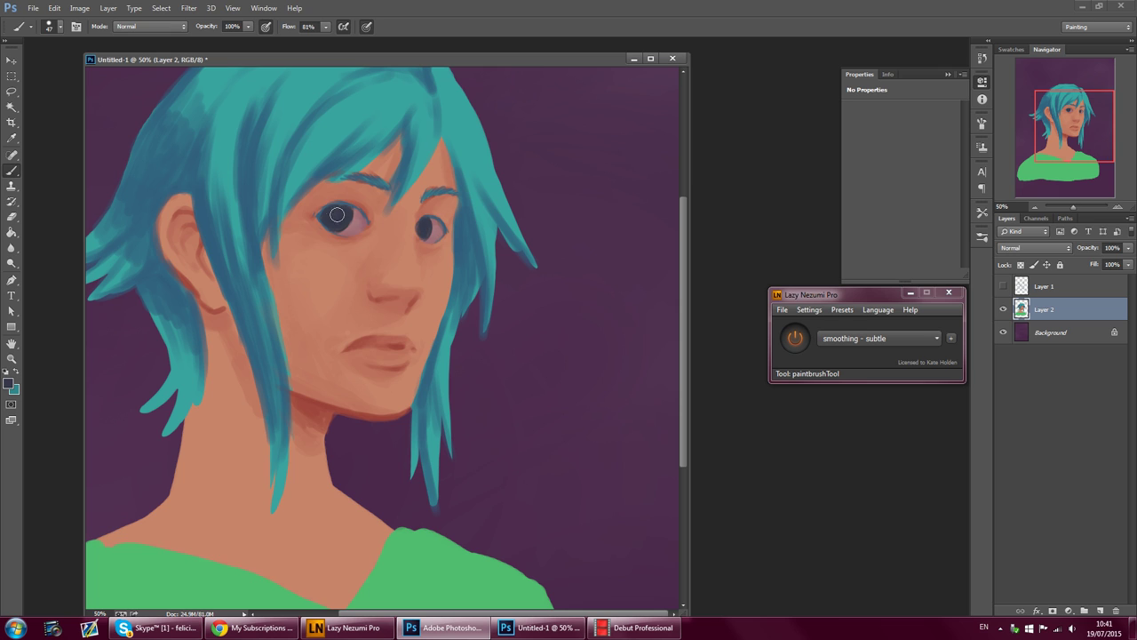
# - Sample a red from the mouth and paint over the upper lip and mouth line with the 19 px brush
pyautogui.click(11, 137)
pyautogui.click(362, 350)
pyautogui.press('b')
pyautogui.press('i')
pyautogui.click(401, 345)
pyautogui.click(12, 170)
pyautogui.click(60, 27)
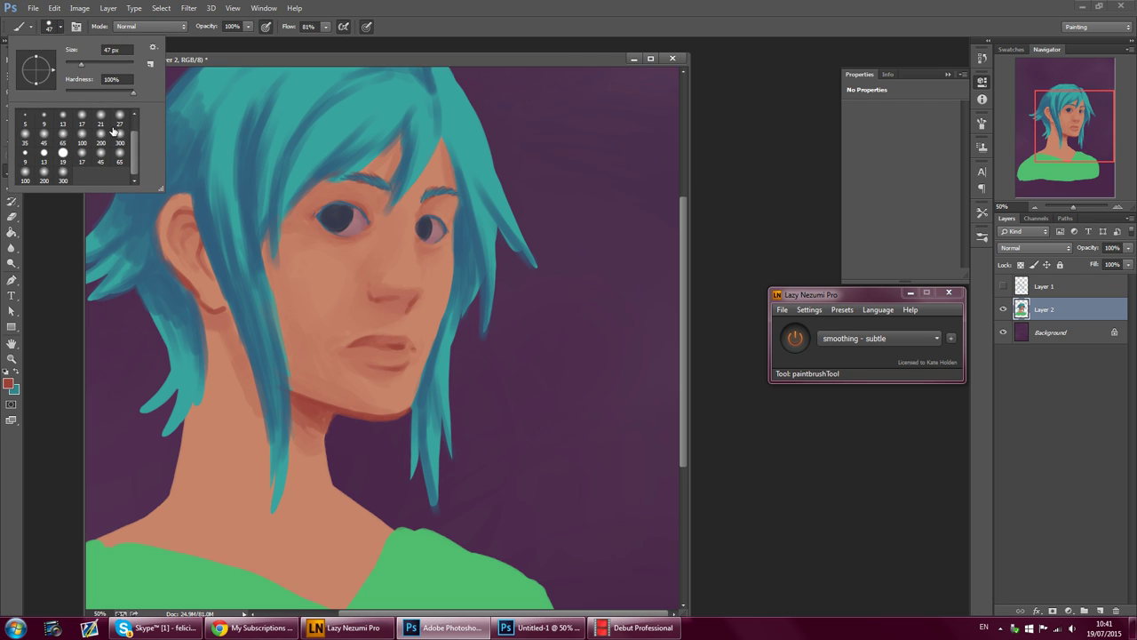
pyautogui.click(62, 154)
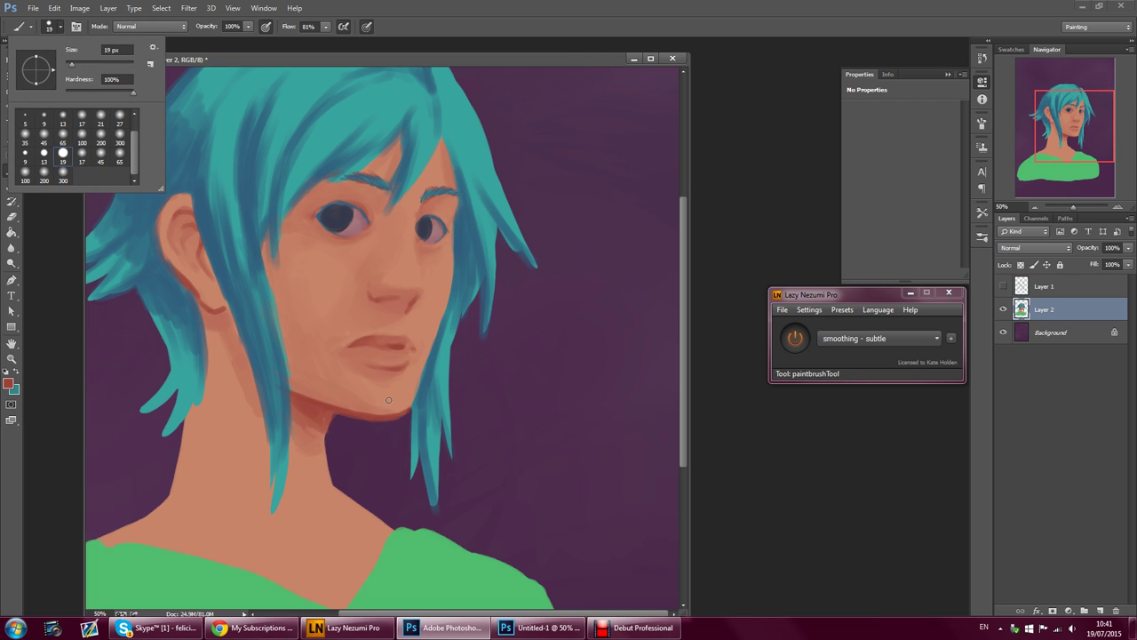
pyautogui.click(343, 349)
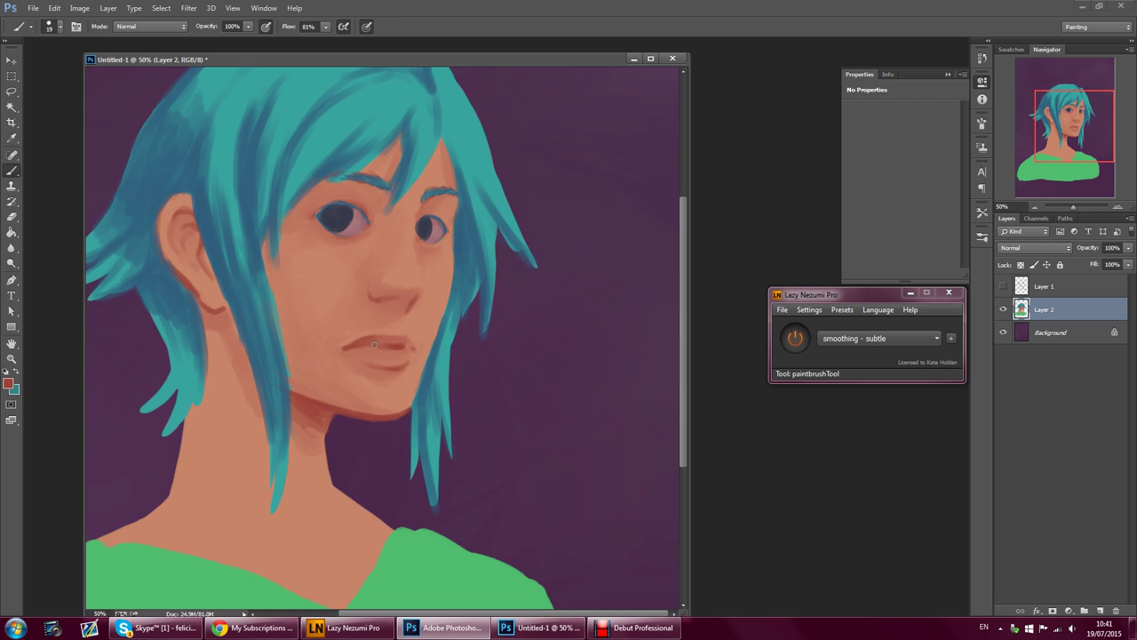
pyautogui.moveTo(346, 344); pyautogui.dragTo(396, 337)
pyautogui.moveTo(364, 345); pyautogui.dragTo(403, 350)
# - Sample a salmon tone beside the mouth and soften the lips using the hard 19 px brush
pyautogui.press('i')
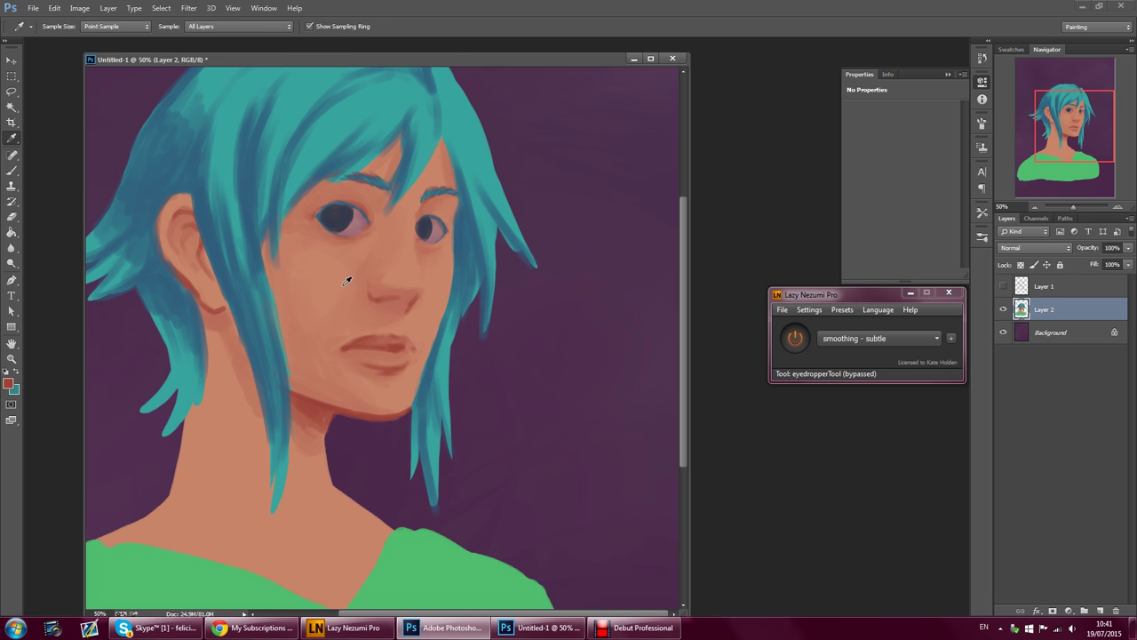
pyautogui.click(353, 352)
pyautogui.click(12, 169)
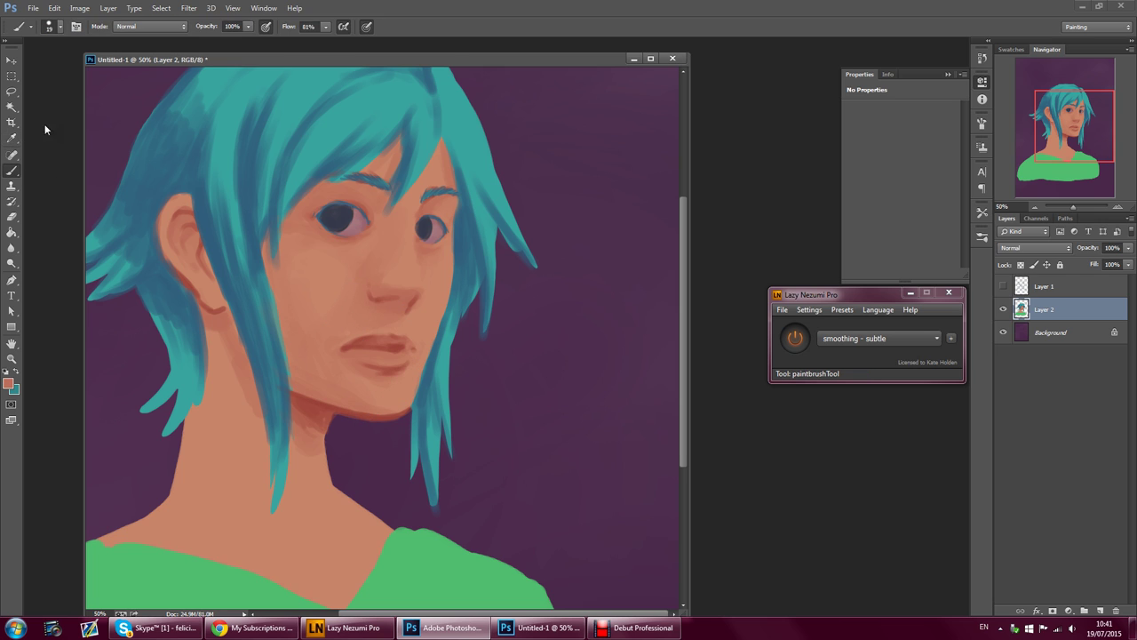
pyautogui.click(60, 27)
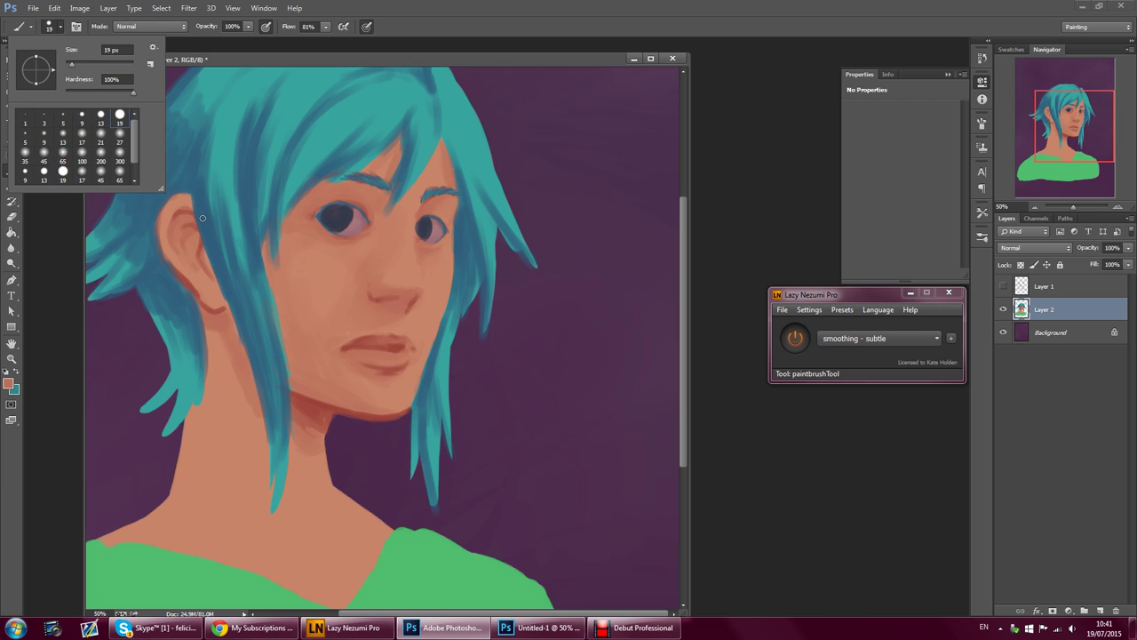
pyautogui.click(342, 354)
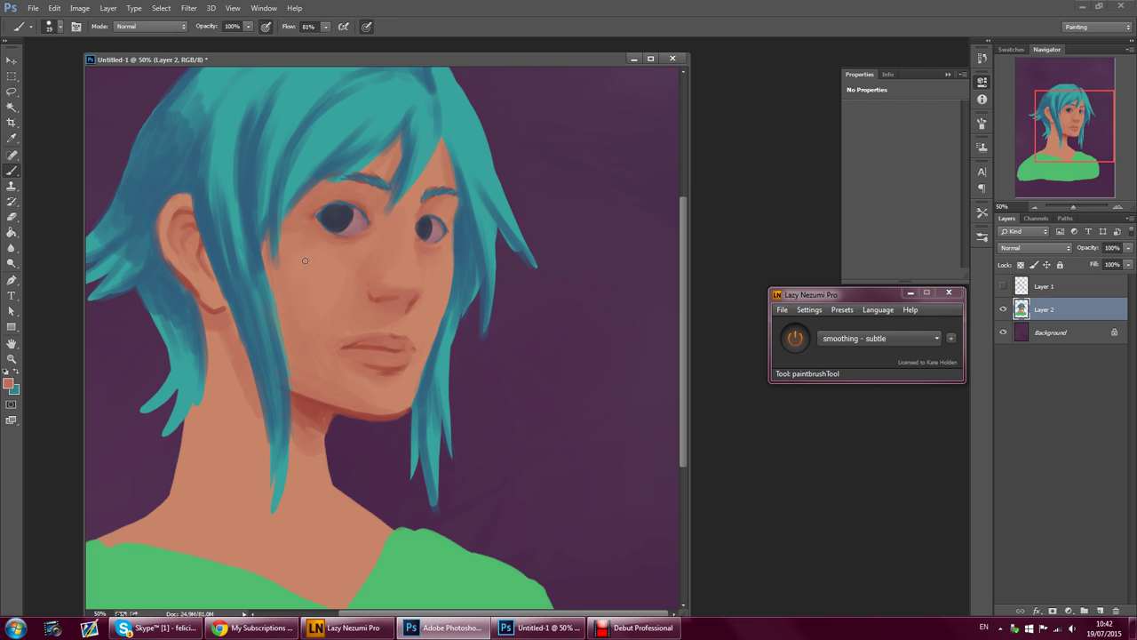
# - Mix a light peach from the skin tone beside the nose and paint highlights on the nose, lips, face edge and ear
pyautogui.click(12, 139)
pyautogui.click(421, 305)
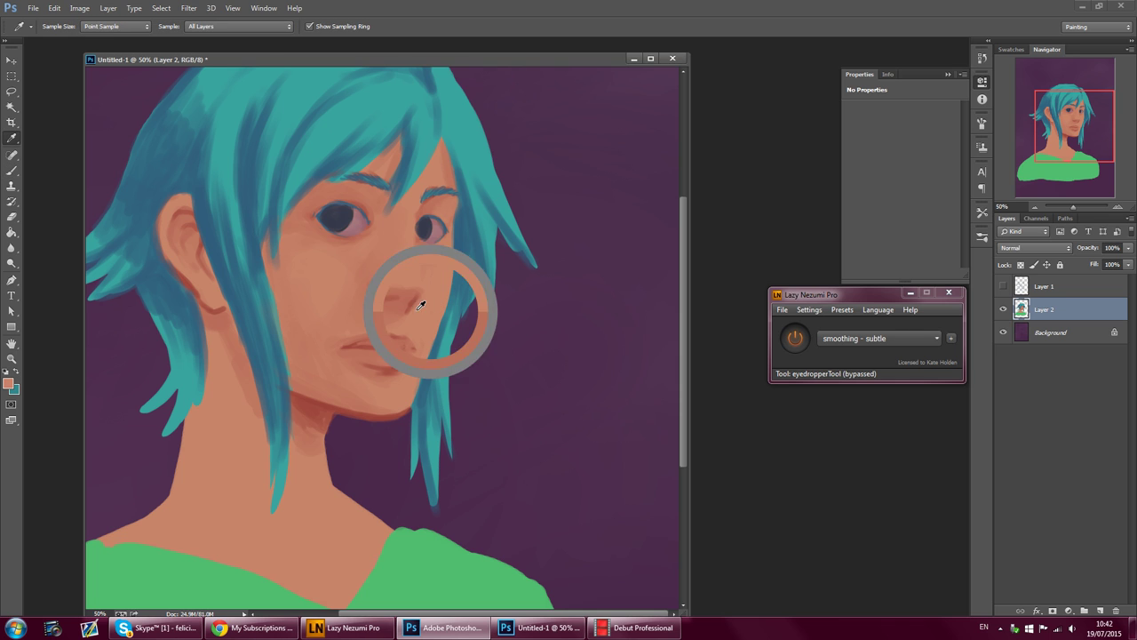
pyautogui.click(8, 383)
pyautogui.moveTo(375, 421); pyautogui.dragTo(364, 407)
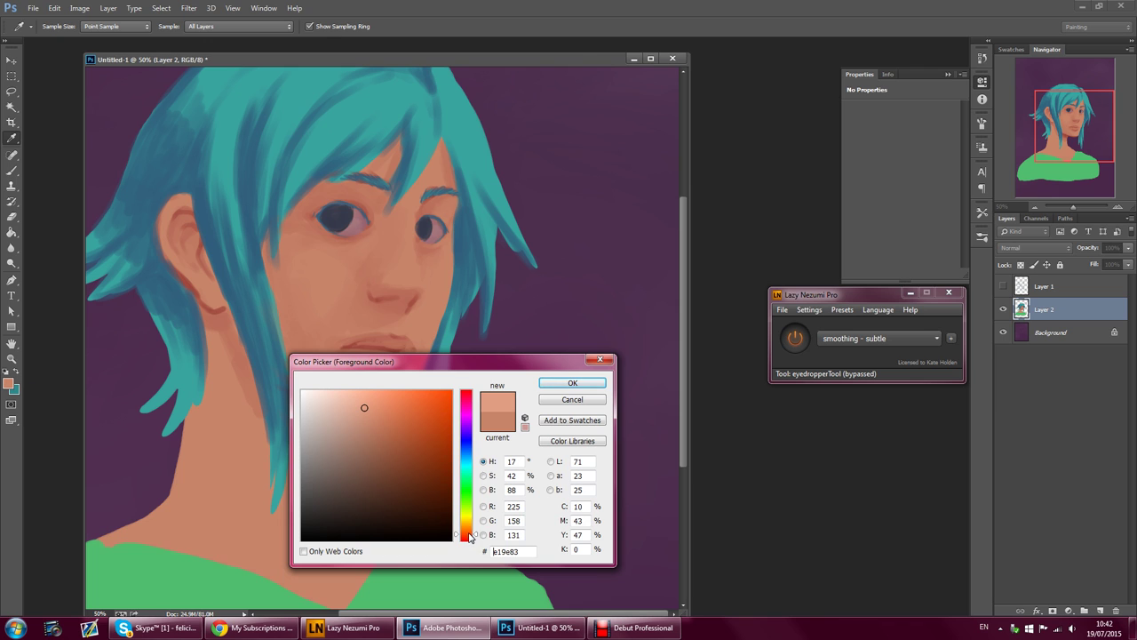
pyautogui.moveTo(470, 540); pyautogui.dragTo(470, 531)
pyautogui.moveTo(368, 403); pyautogui.dragTo(370, 401)
pyautogui.press('Return')
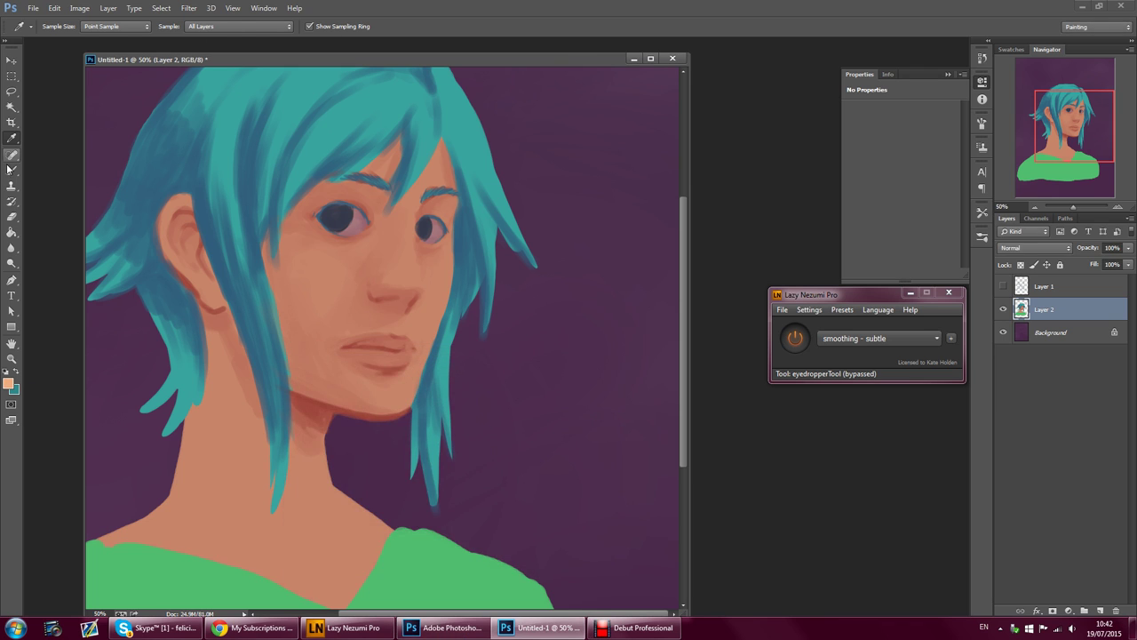
pyautogui.press('b')
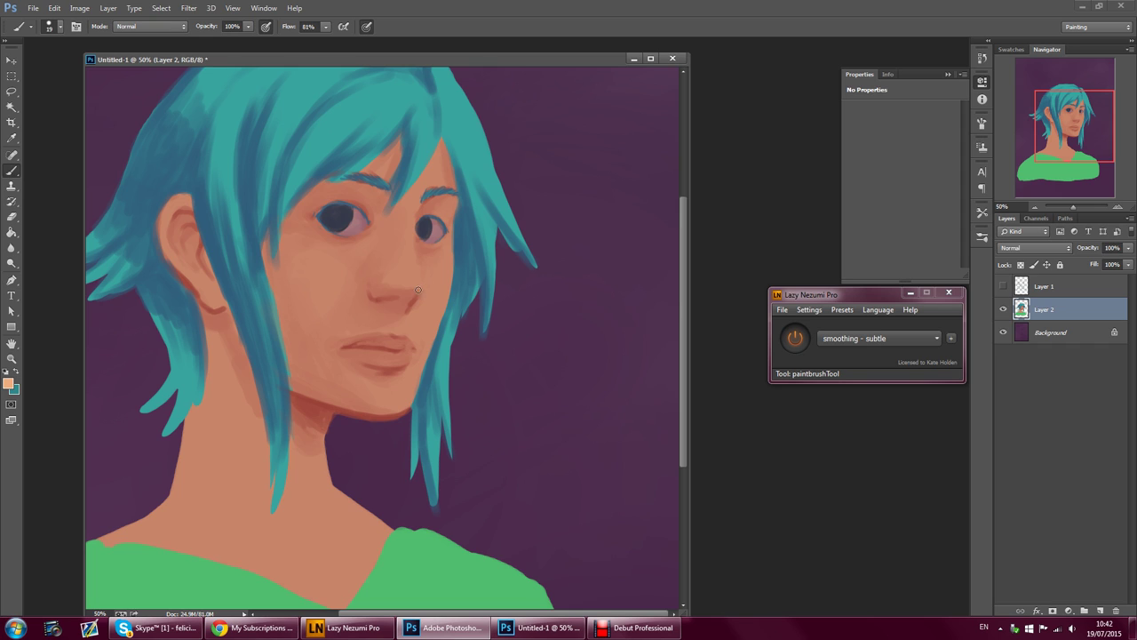
pyautogui.moveTo(412, 292); pyautogui.dragTo(416, 285)
pyautogui.moveTo(404, 282); pyautogui.dragTo(415, 283)
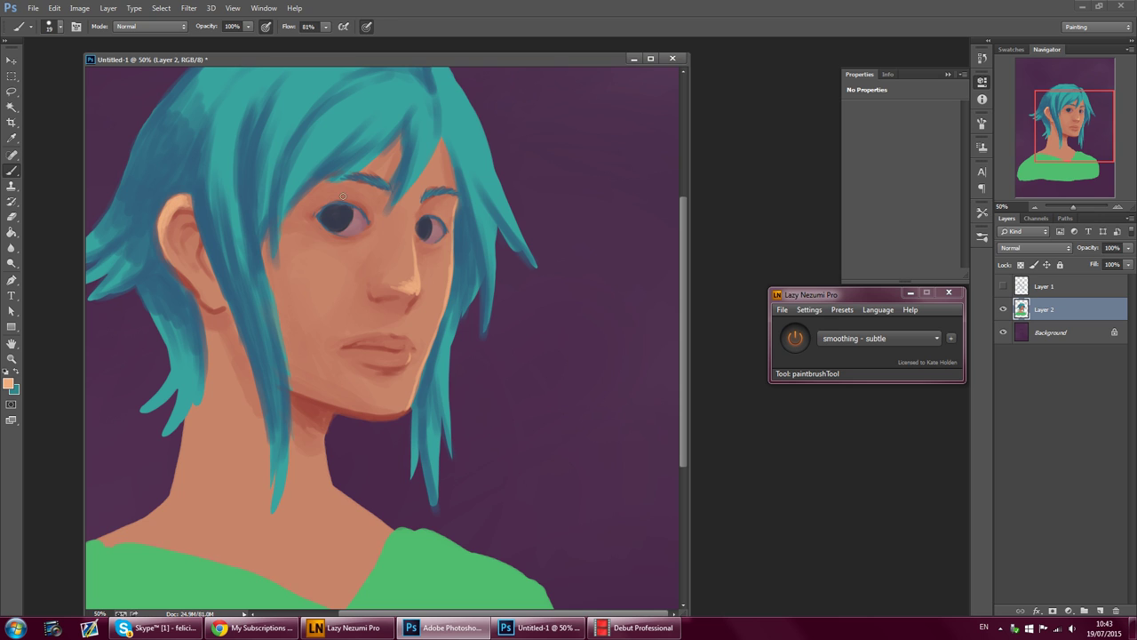
# - Sample the skin tone on the cheek and soften the skin around the near eye with the 19 px brush
pyautogui.click(11, 138)
pyautogui.click(322, 266)
pyautogui.press('b')
pyautogui.press('i')
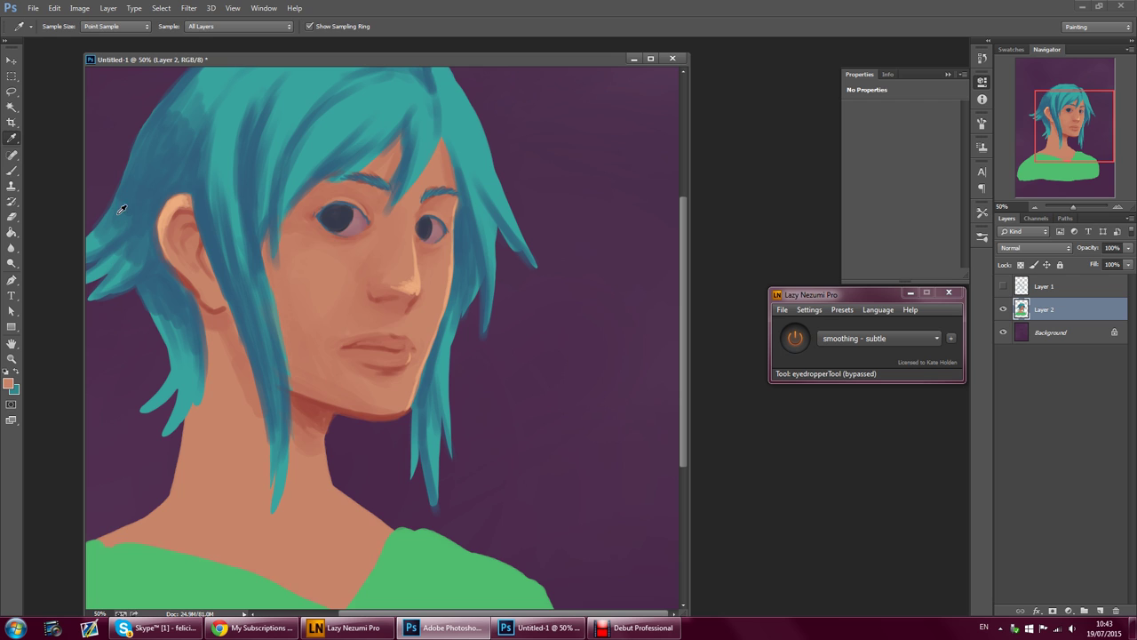
# - Try repainting the lips with a red sampled from above the mouth, and step back through the lip strokes
pyautogui.click(369, 333)
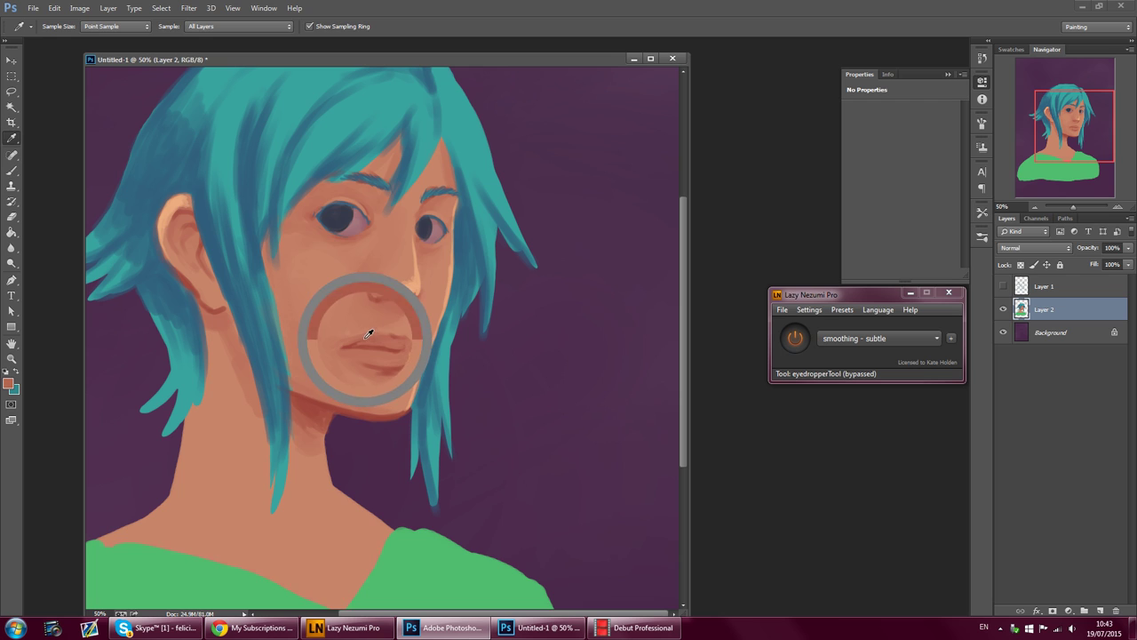
pyautogui.click(12, 170)
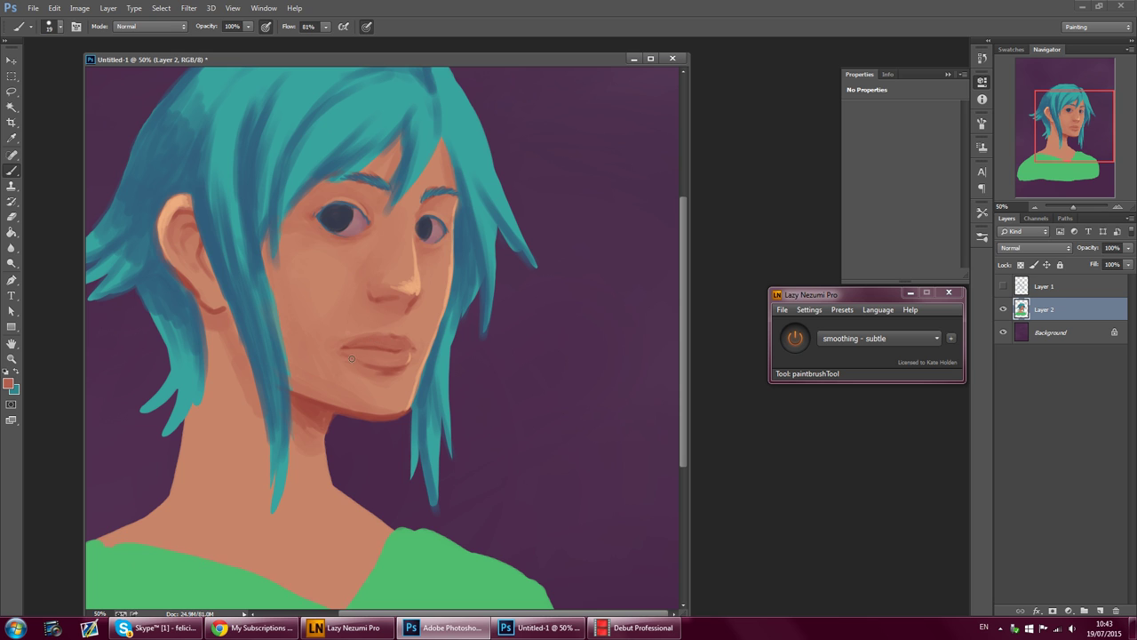
pyautogui.click(54, 8)
pyautogui.click(78, 43)
pyautogui.click(54, 8)
pyautogui.click(78, 43)
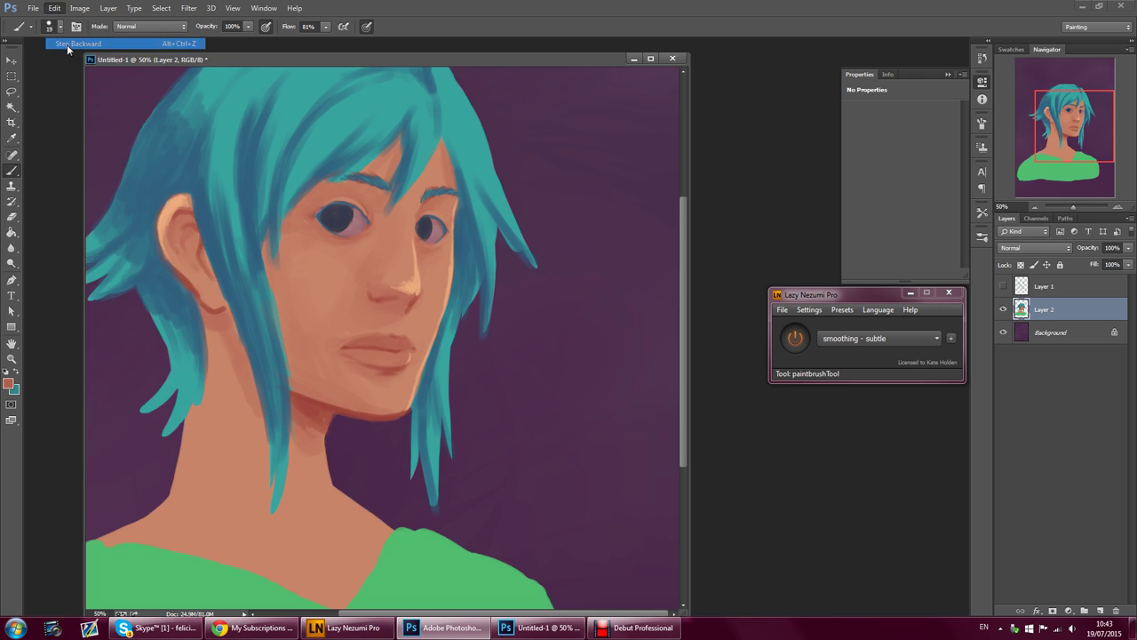
pyautogui.click(55, 8)
pyautogui.click(67, 43)
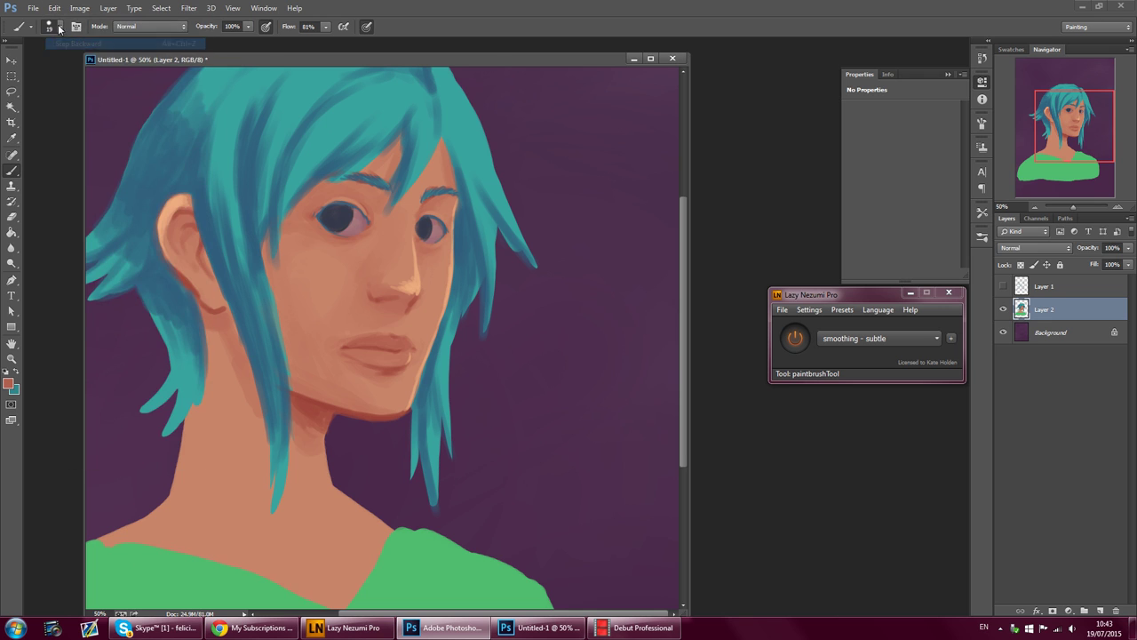
pyautogui.click(55, 8)
pyautogui.click(70, 43)
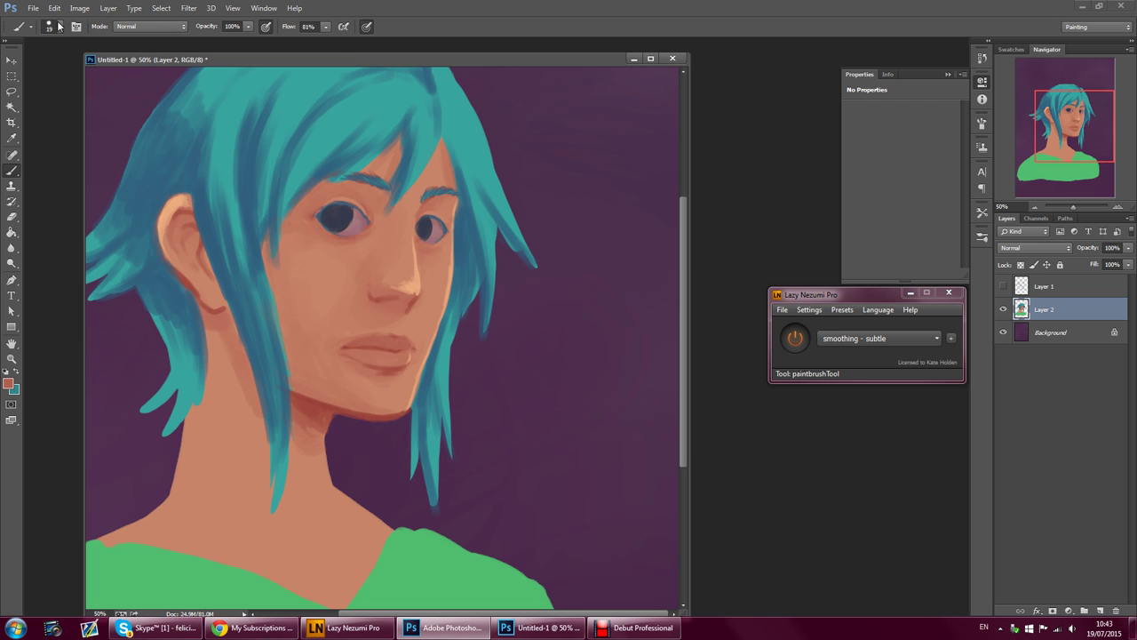
pyautogui.click(54, 8)
pyautogui.click(70, 43)
pyautogui.click(54, 10)
pyautogui.click(70, 43)
# - Sample the dark iris color and mix a darker, less saturated grey from it as the foreground color
pyautogui.keyDown('alt'); pyautogui.click(373, 349); pyautogui.keyUp('alt')
pyautogui.click(11, 138)
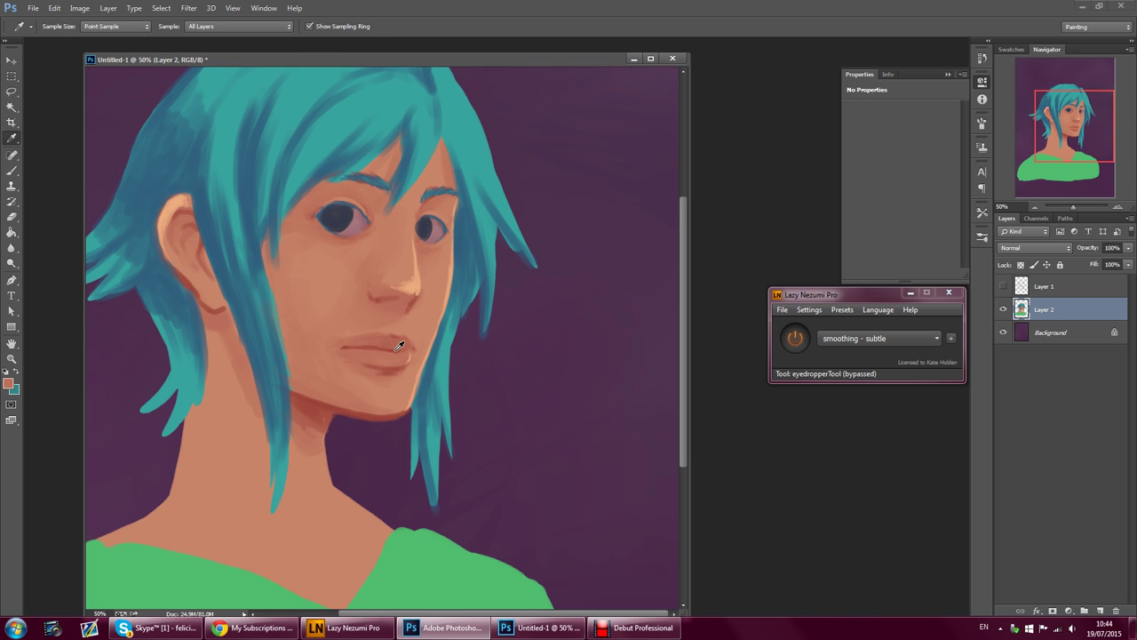
pyautogui.click(346, 219)
pyautogui.click(9, 383)
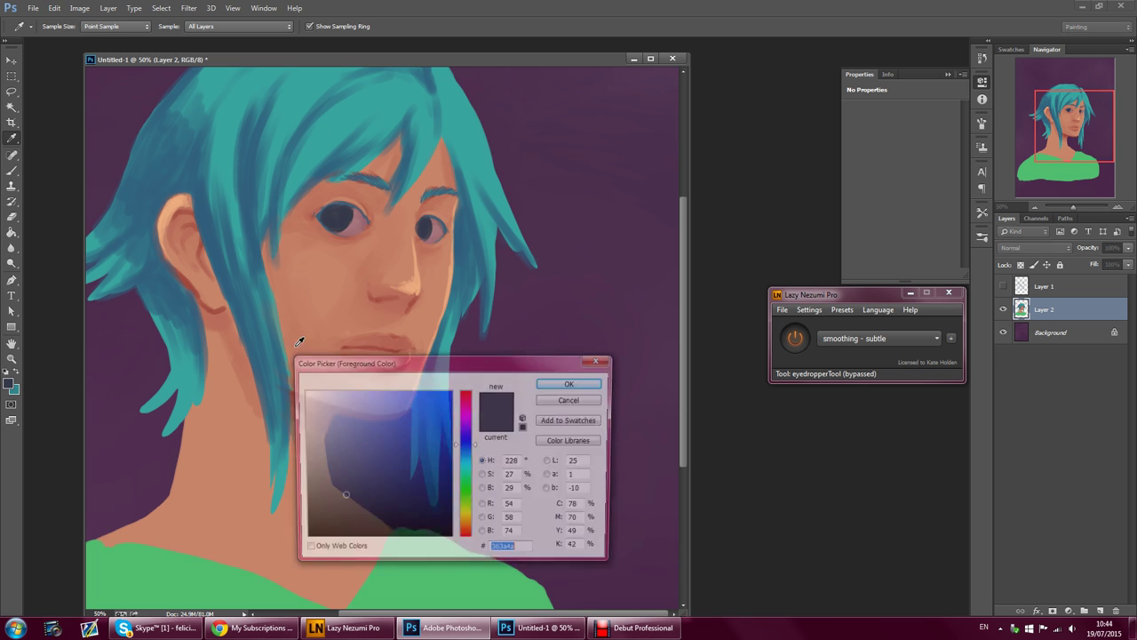
pyautogui.moveTo(330, 496); pyautogui.dragTo(318, 502)
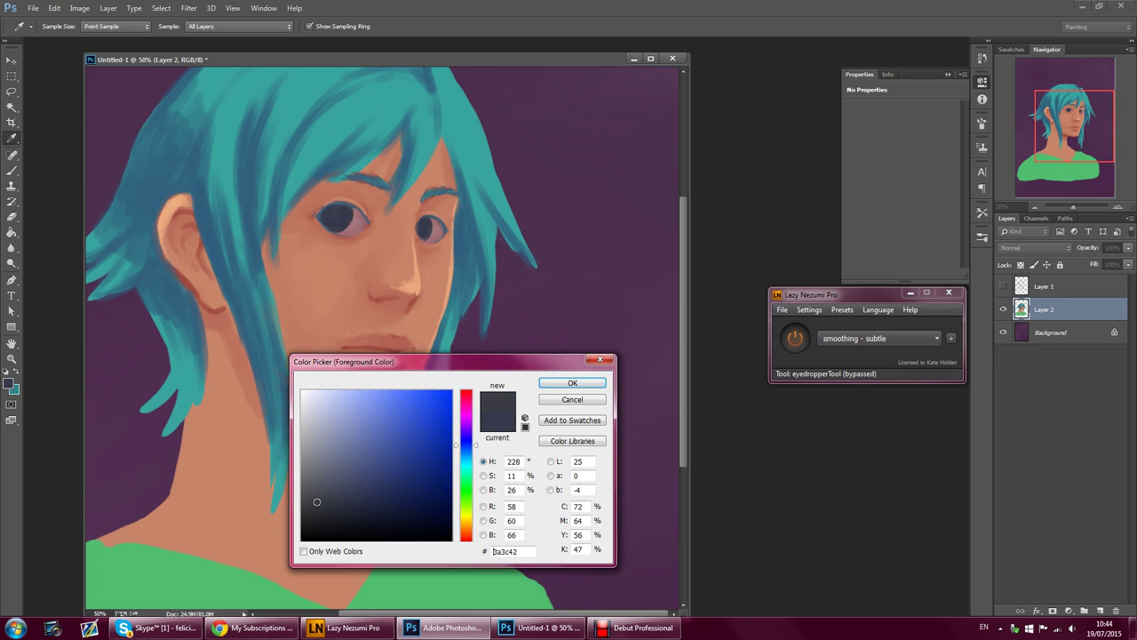
pyautogui.click(553, 384)
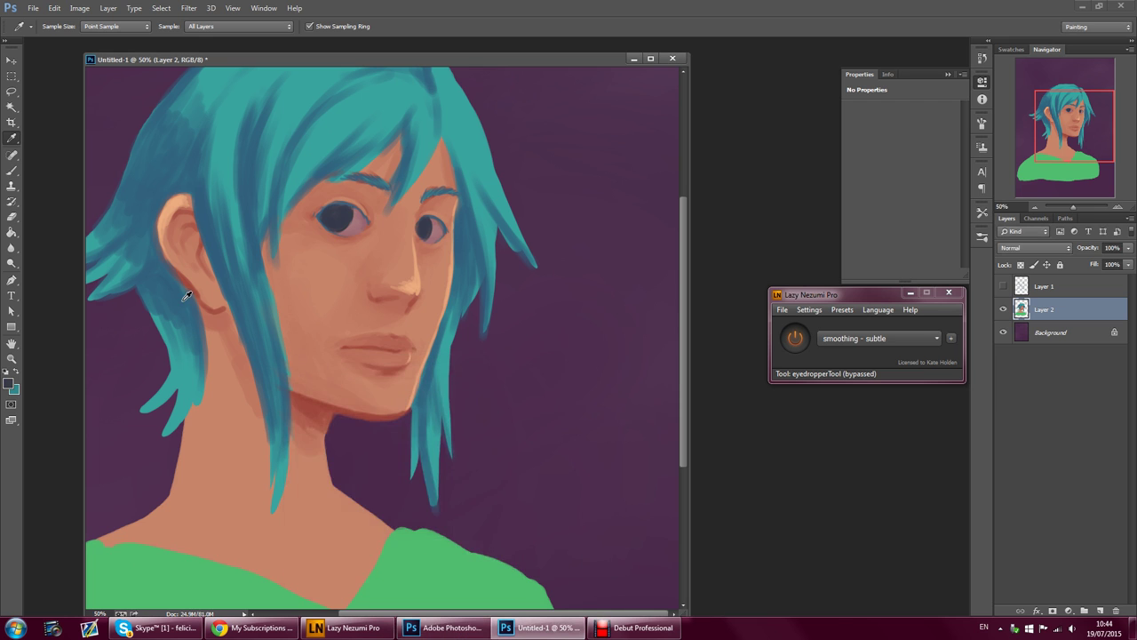
pyautogui.click(9, 384)
pyautogui.moveTo(333, 494); pyautogui.dragTo(315, 510)
pyautogui.press('Return')
# - Paint the dark grey into the centers of both eyes using a 62 px brush
pyautogui.click(12, 170)
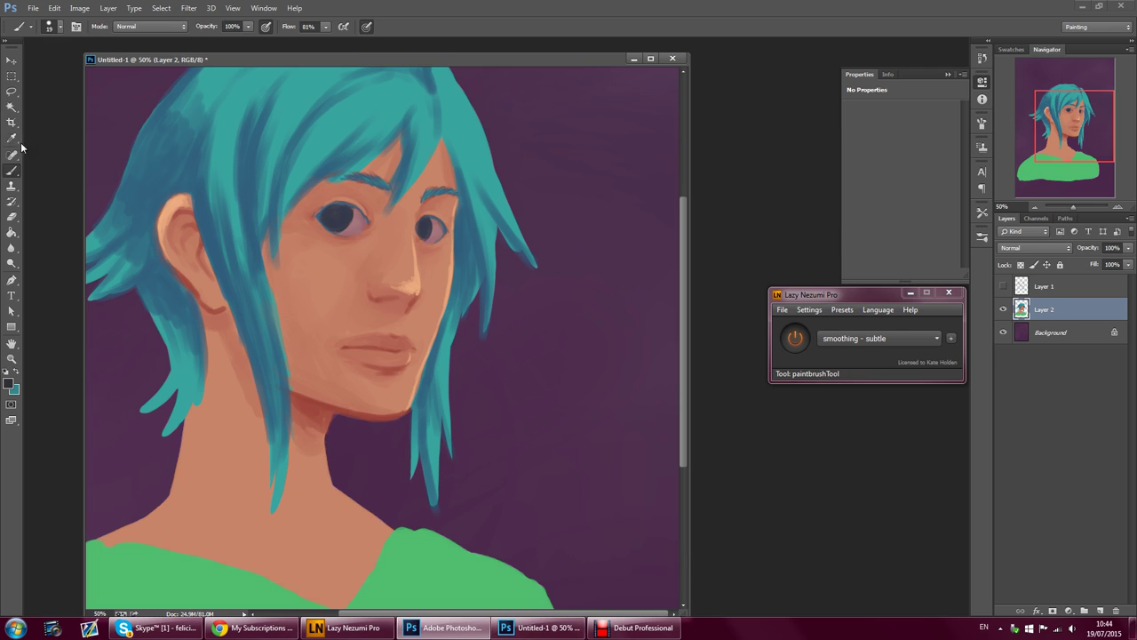
pyautogui.click(60, 25)
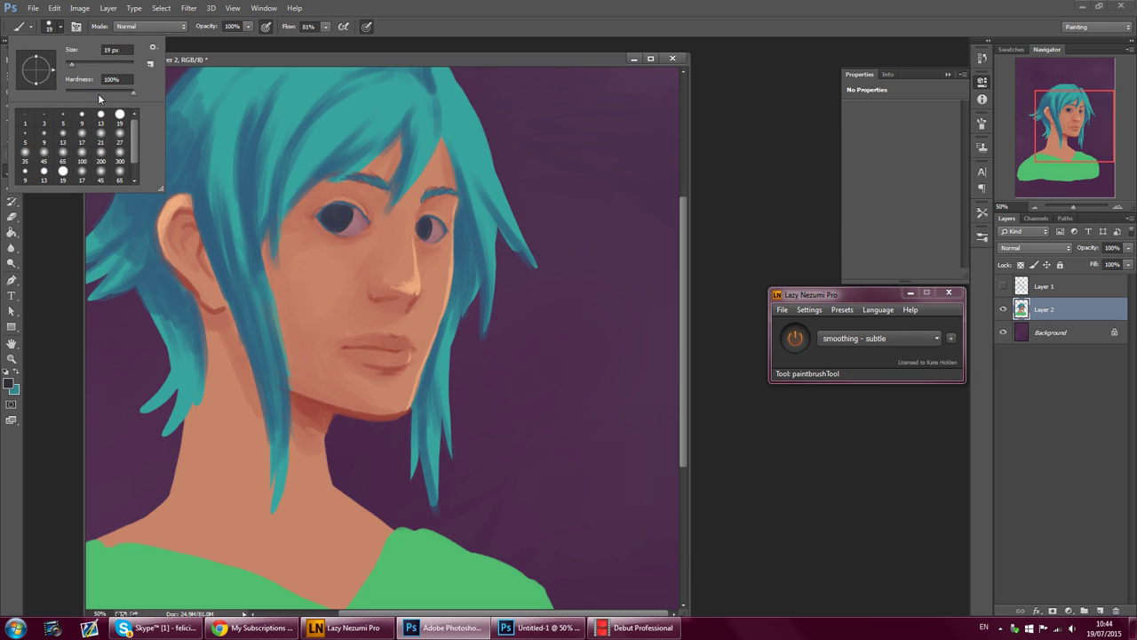
pyautogui.click(333, 217)
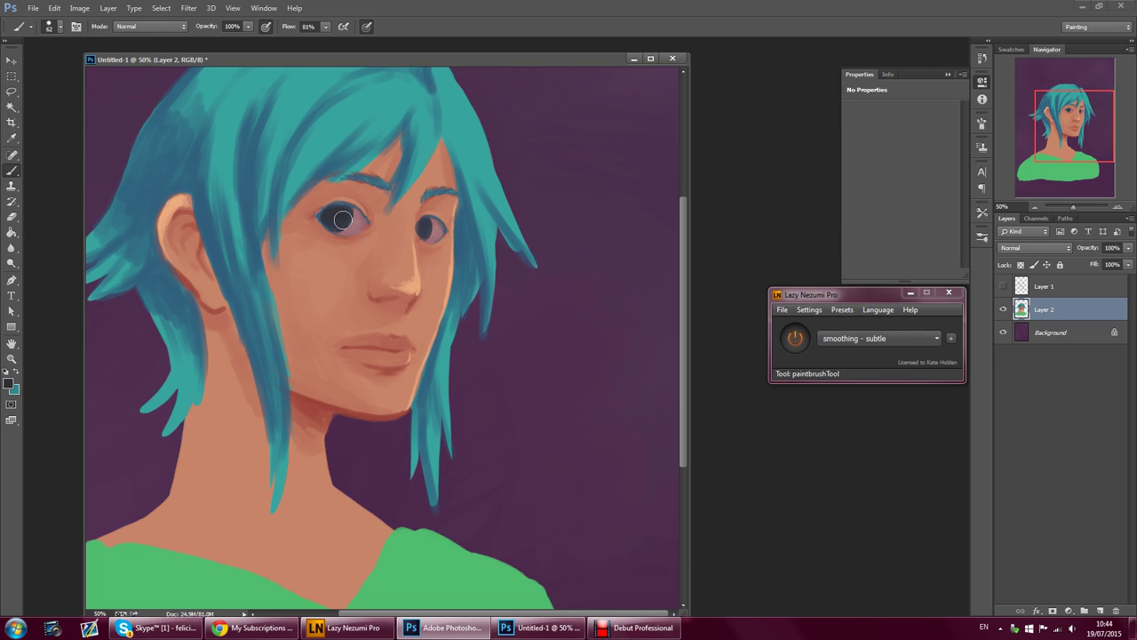
pyautogui.moveTo(333, 212)
pyautogui.mouseDown()
pyautogui.moveTo(345, 216)
pyautogui.moveTo(334, 215)
pyautogui.mouseUp()
pyautogui.moveTo(432, 221)
pyautogui.mouseDown()
pyautogui.moveTo(423, 227)
pyautogui.moveTo(437, 216)
pyautogui.mouseUp()
# - Sample the reddish tone below the ear and shade the side of the neck with a 132 px brush
pyautogui.click(13, 138)
pyautogui.click(218, 324)
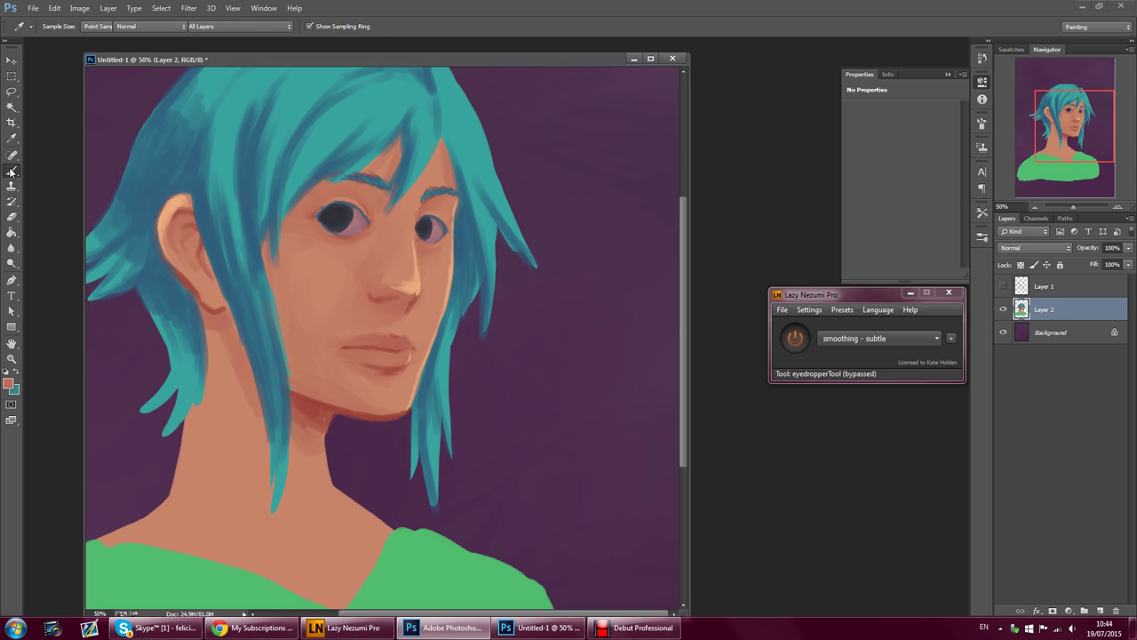
pyautogui.press('b')
pyautogui.click(62, 27)
pyautogui.moveTo(92, 67); pyautogui.dragTo(103, 68)
pyautogui.moveTo(177, 507); pyautogui.dragTo(198, 448)
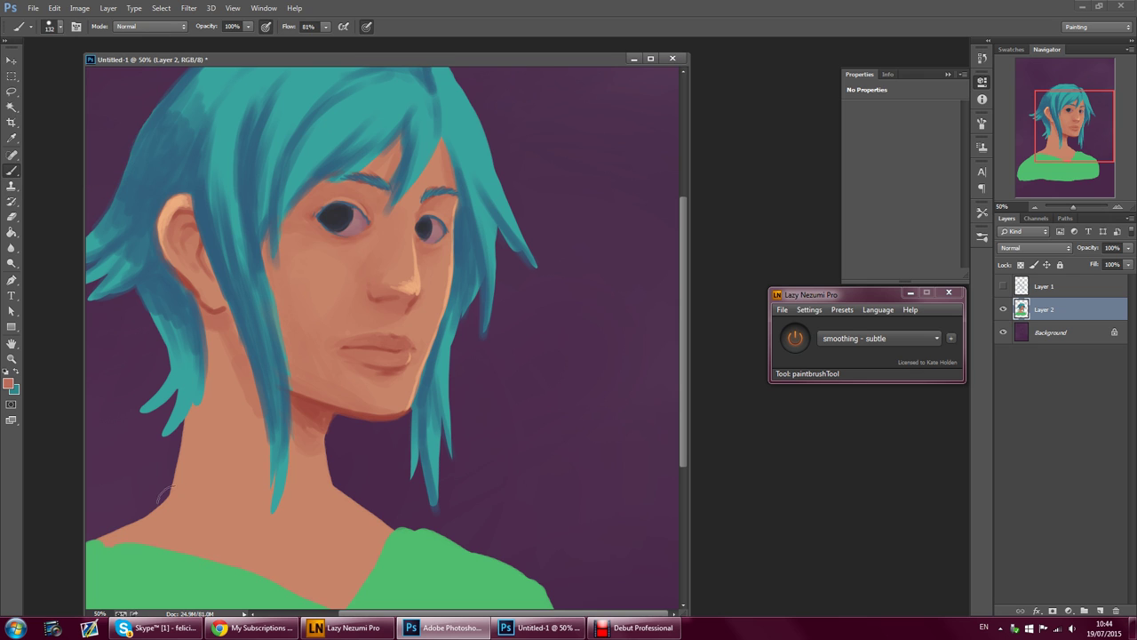
pyautogui.moveTo(205, 409)
pyautogui.mouseDown()
pyautogui.moveTo(186, 464)
pyautogui.moveTo(185, 400)
pyautogui.moveTo(207, 488)
pyautogui.moveTo(212, 398)
pyautogui.moveTo(233, 396)
pyautogui.moveTo(224, 366)
pyautogui.mouseUp()
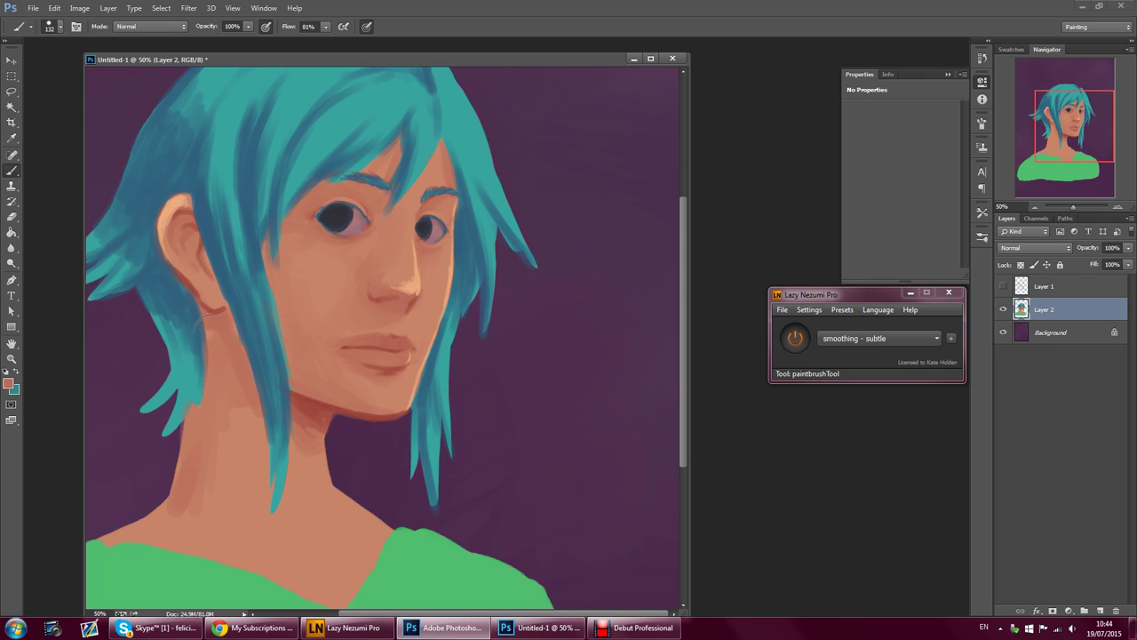
pyautogui.moveTo(232, 402)
pyautogui.mouseDown()
pyautogui.moveTo(205, 481)
pyautogui.moveTo(251, 434)
pyautogui.moveTo(253, 455)
pyautogui.moveTo(246, 417)
pyautogui.moveTo(216, 505)
pyautogui.mouseUp()
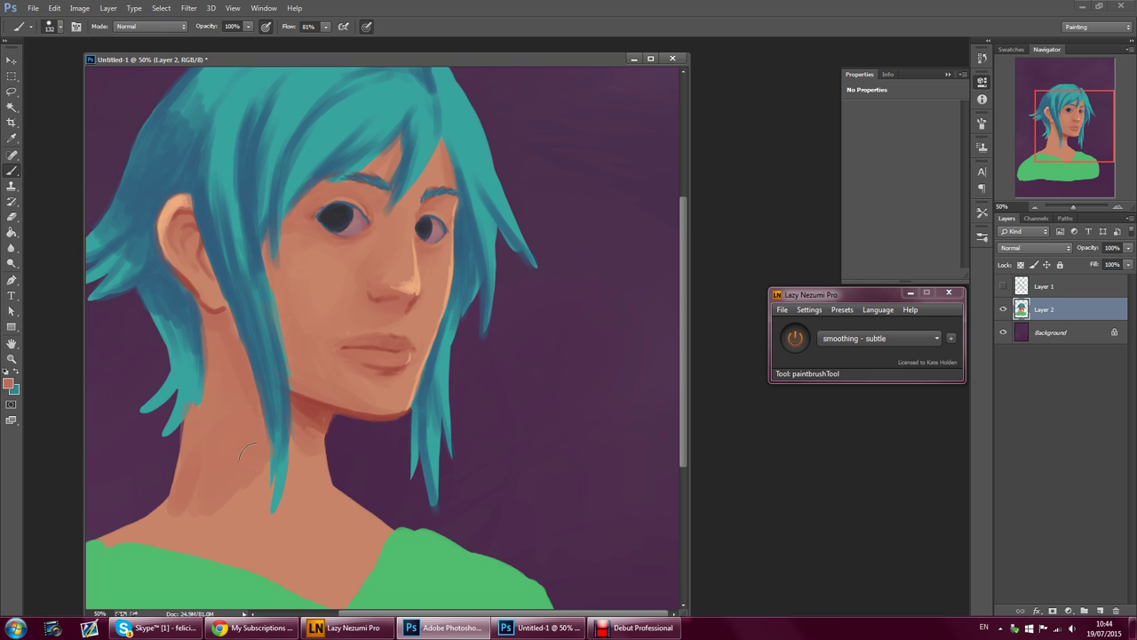
pyautogui.moveTo(236, 467); pyautogui.dragTo(262, 502)
pyautogui.moveTo(200, 431); pyautogui.dragTo(178, 520)
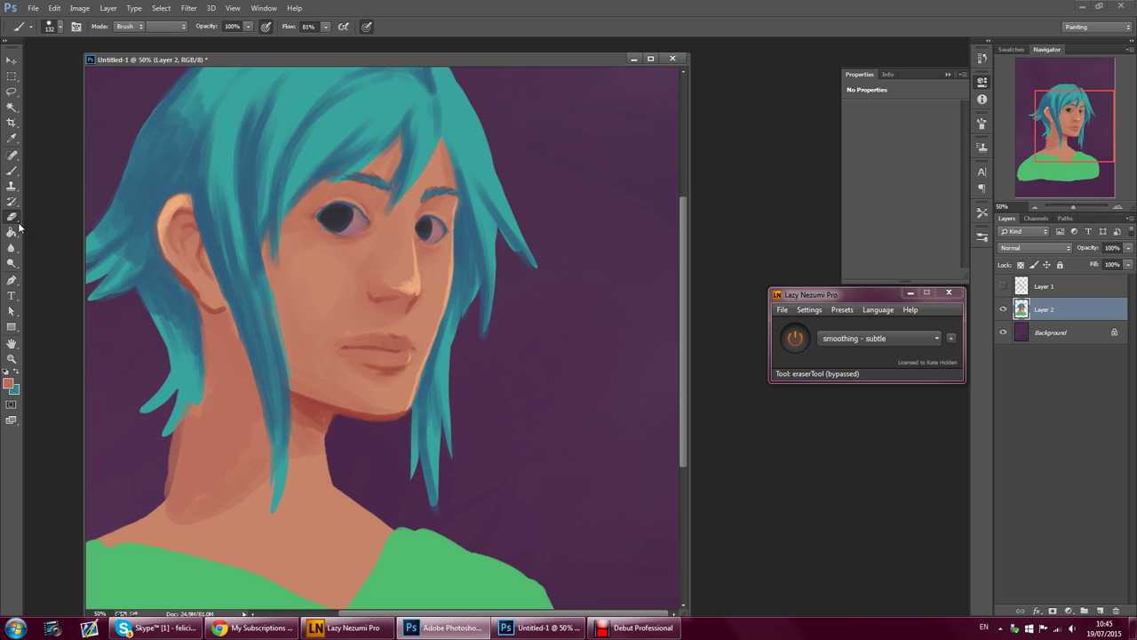
# - Erase the overpainted outer edge of the neck below the hair with the 92 px eraser
pyautogui.press('e')
pyautogui.moveTo(170, 443)
pyautogui.mouseDown()
pyautogui.moveTo(149, 490)
pyautogui.moveTo(159, 493)
pyautogui.mouseUp()
pyautogui.moveTo(174, 416)
pyautogui.mouseDown()
pyautogui.moveTo(155, 455)
pyautogui.moveTo(176, 433)
pyautogui.mouseUp()
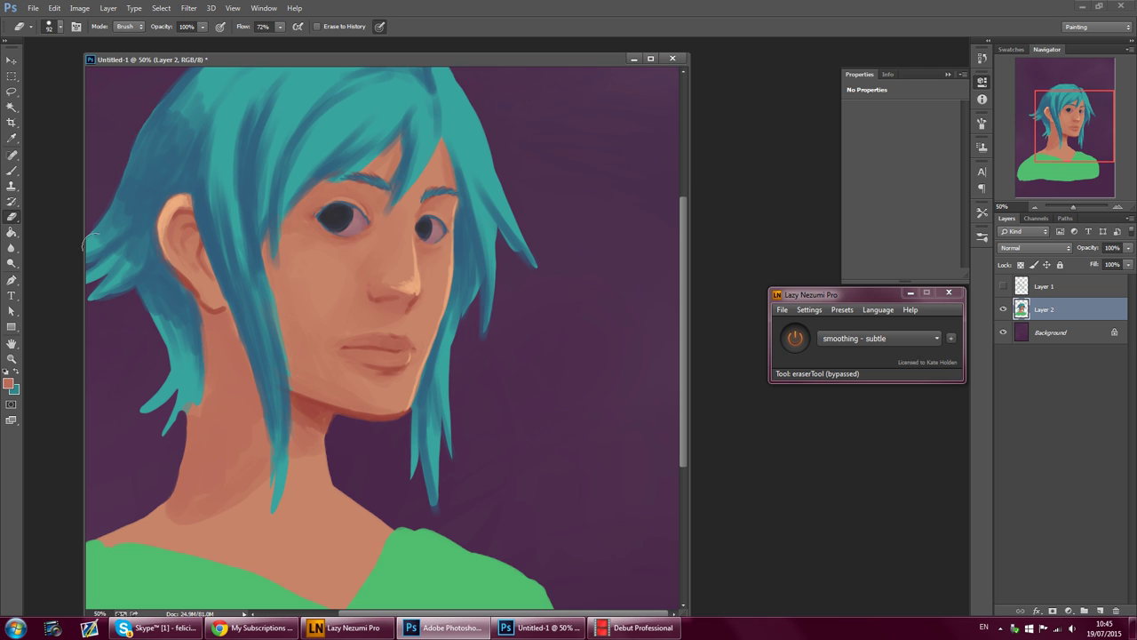
# - Sample the dark red under the jaw and paint shadows on the neck and inside the ear using a 50 px brush
pyautogui.click(12, 139)
pyautogui.click(310, 400)
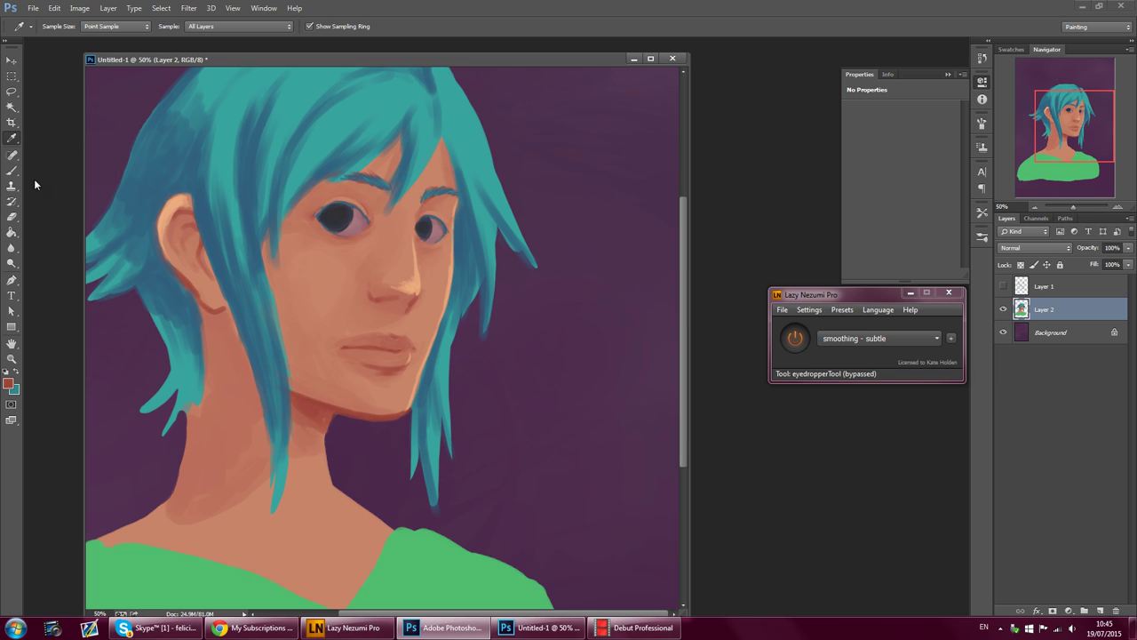
pyautogui.press('b')
pyautogui.click(60, 28)
pyautogui.write('50')
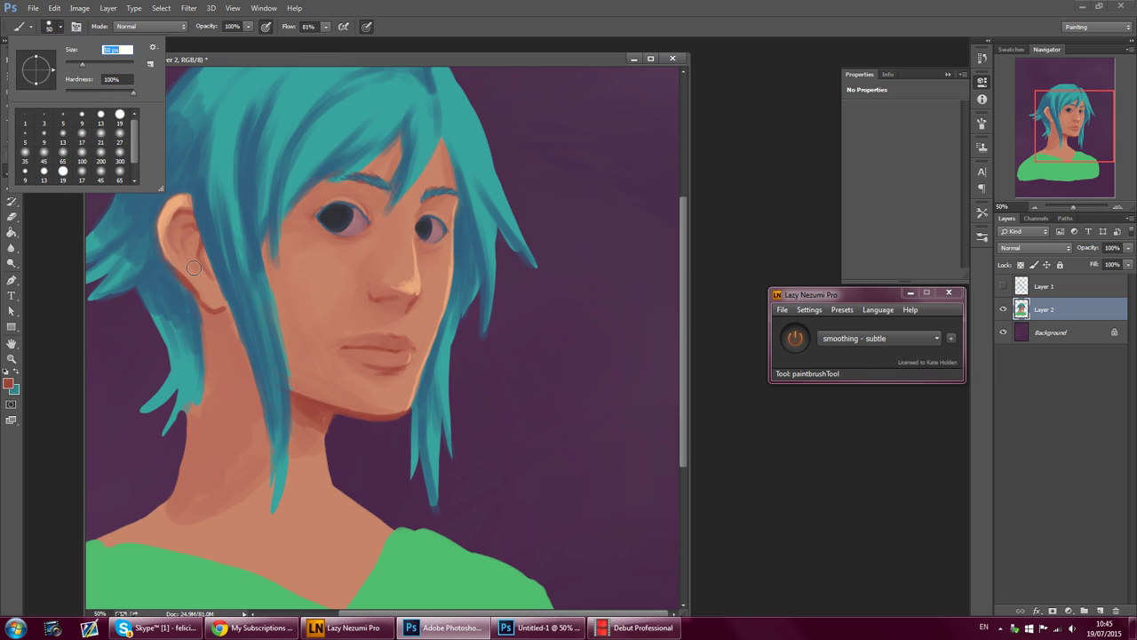
pyautogui.click(199, 408)
pyautogui.moveTo(211, 324)
pyautogui.mouseDown()
pyautogui.moveTo(209, 359)
pyautogui.moveTo(225, 327)
pyautogui.moveTo(256, 441)
pyautogui.mouseUp()
pyautogui.moveTo(238, 369); pyautogui.dragTo(264, 456)
pyautogui.moveTo(254, 391); pyautogui.dragTo(235, 348)
pyautogui.moveTo(224, 303)
pyautogui.mouseDown()
pyautogui.moveTo(256, 379)
pyautogui.moveTo(236, 329)
pyautogui.moveTo(205, 316)
pyautogui.moveTo(227, 312)
pyautogui.moveTo(230, 324)
pyautogui.moveTo(190, 226)
pyautogui.moveTo(197, 260)
pyautogui.moveTo(177, 226)
pyautogui.moveTo(183, 258)
pyautogui.moveTo(168, 239)
pyautogui.moveTo(186, 219)
pyautogui.mouseUp()
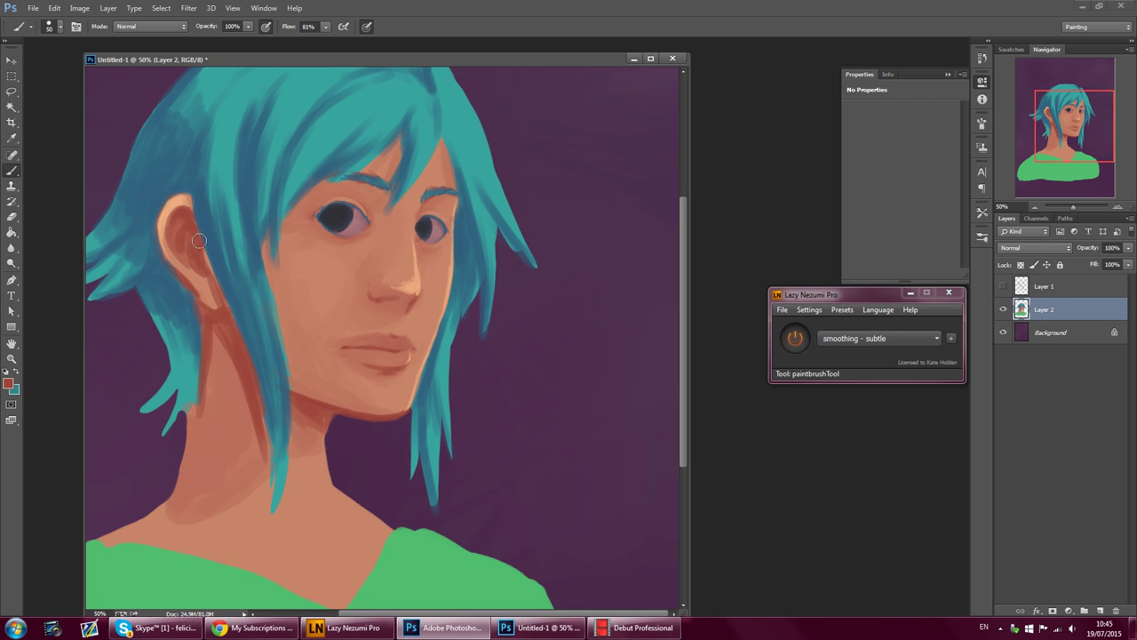
# - Deepen the shading of the lips with the dark red using the hard 19 px brush
pyautogui.click(59, 26)
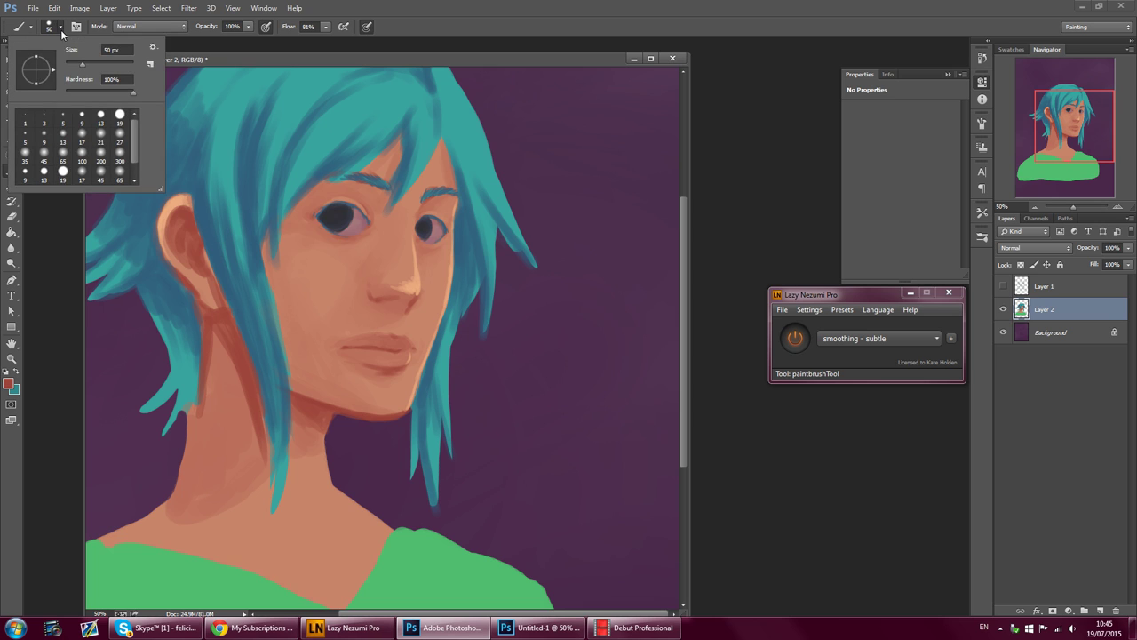
pyautogui.click(119, 116)
pyautogui.click(337, 239)
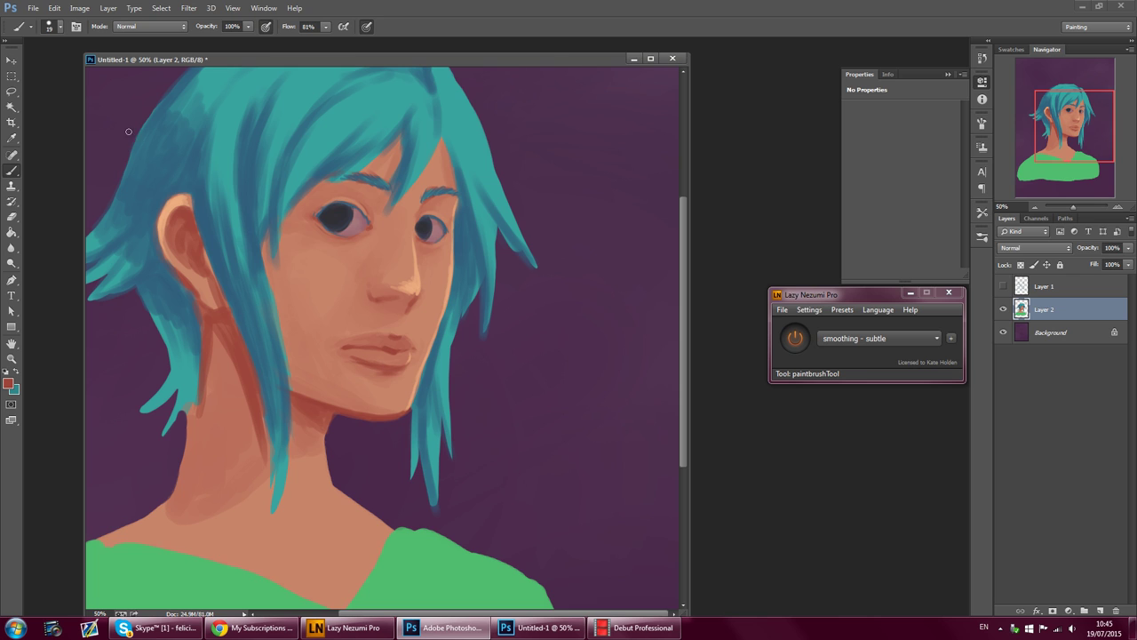
pyautogui.click(11, 138)
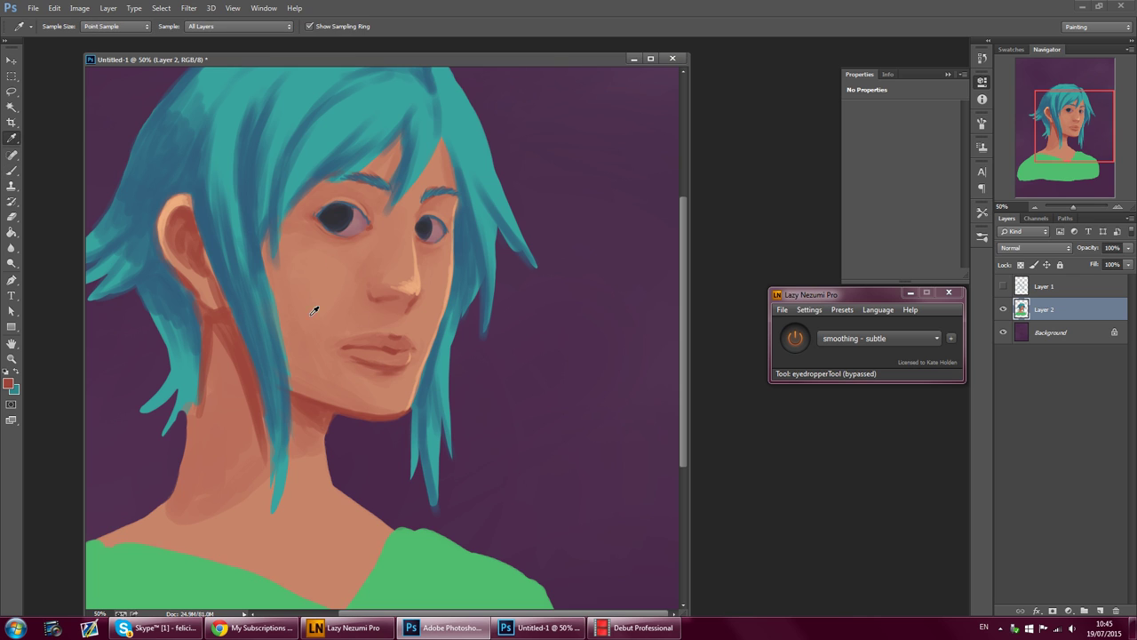
pyautogui.click(13, 171)
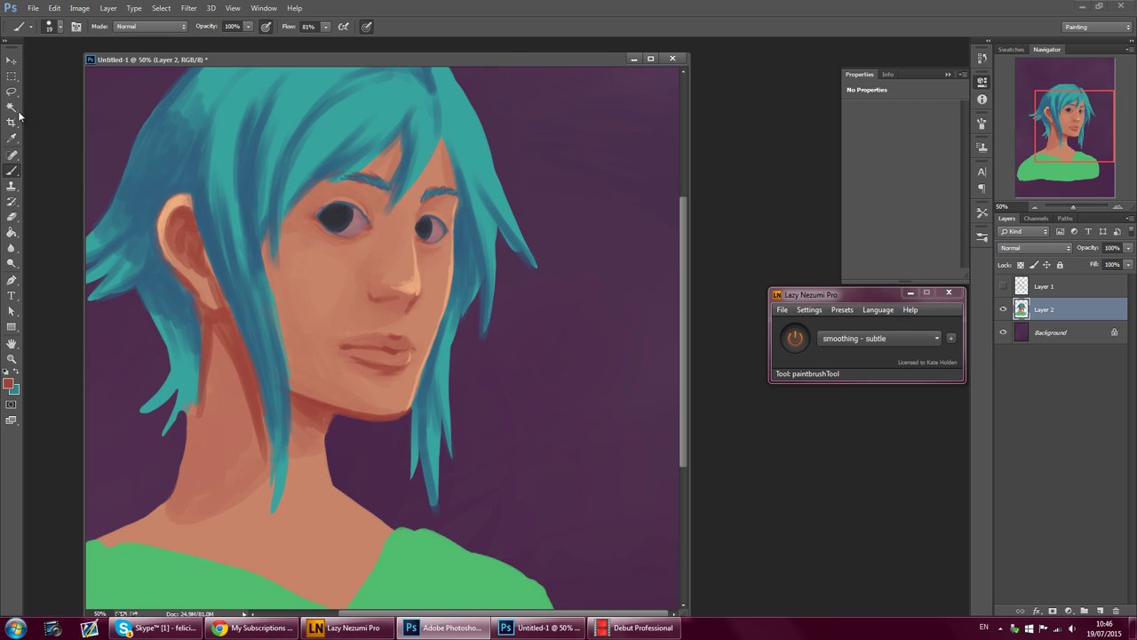
# - Sample the light skin tone on the chin and clean up the lower edge of the jaw with the 19 px brush
pyautogui.press('i')
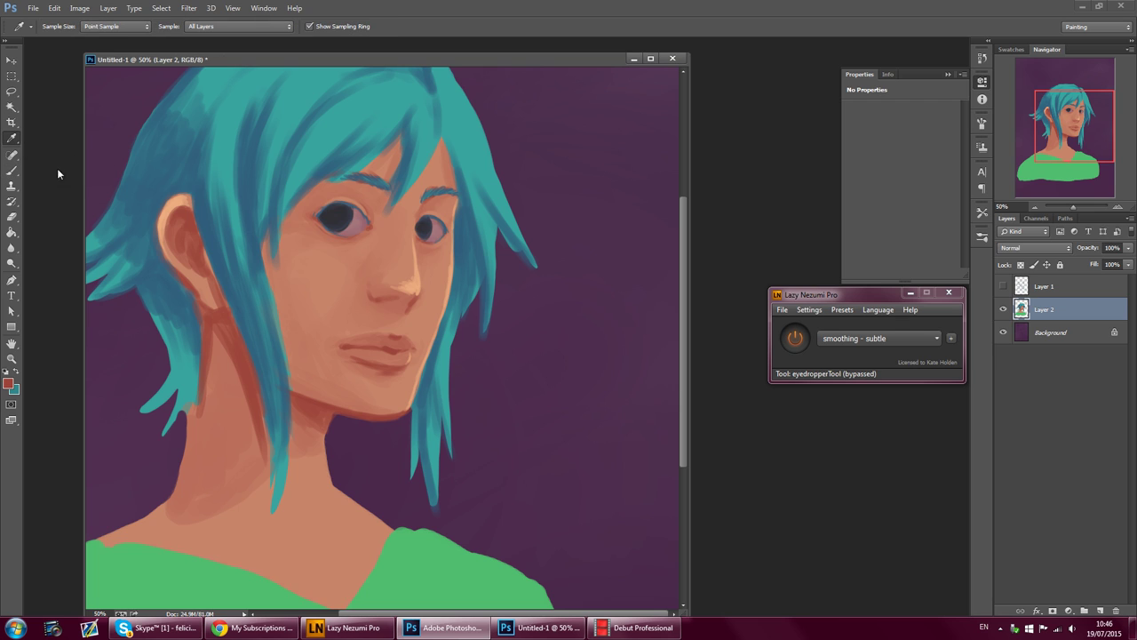
pyautogui.click(404, 401)
pyautogui.press('b')
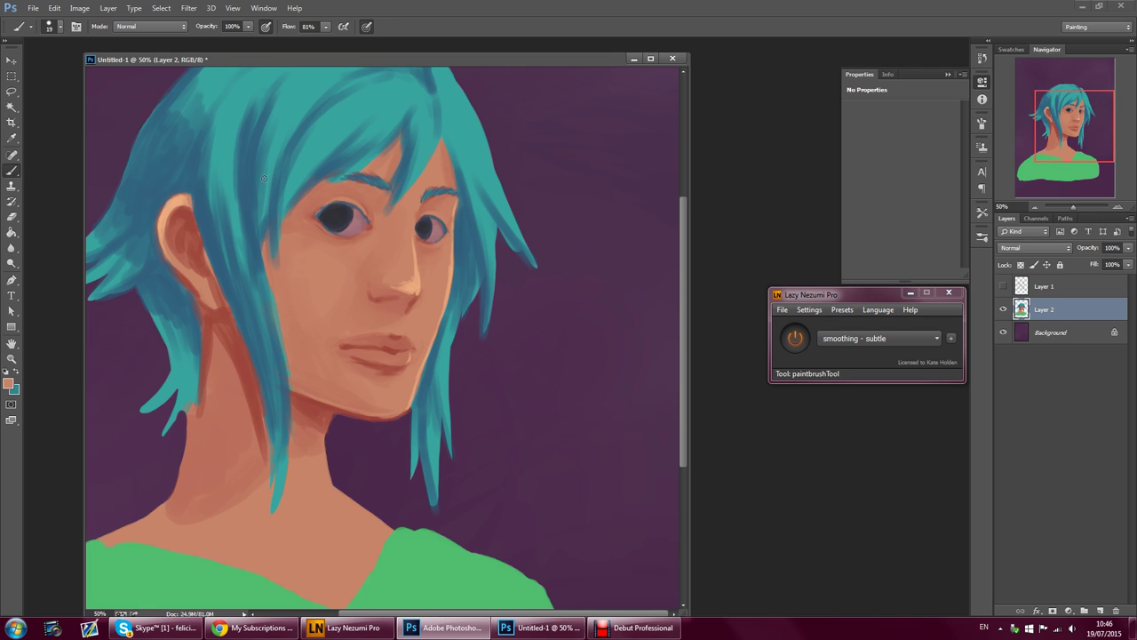
# - Sample a red from the near eye's outer corner and darken the nostril and underside of the nose
pyautogui.click(12, 138)
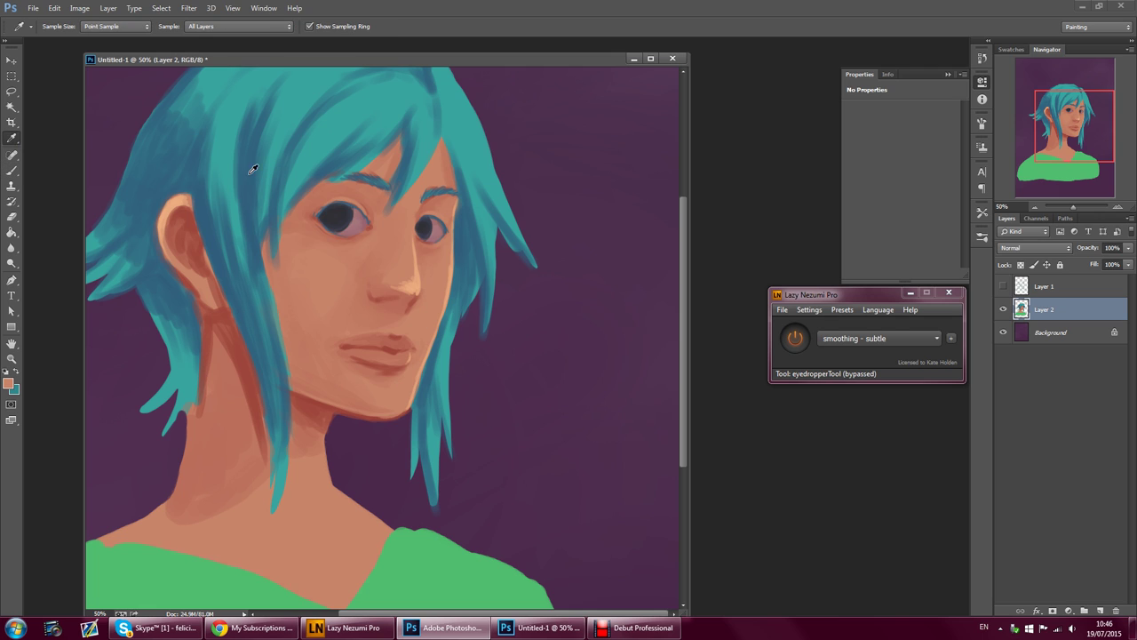
pyautogui.click(318, 214)
pyautogui.press('b')
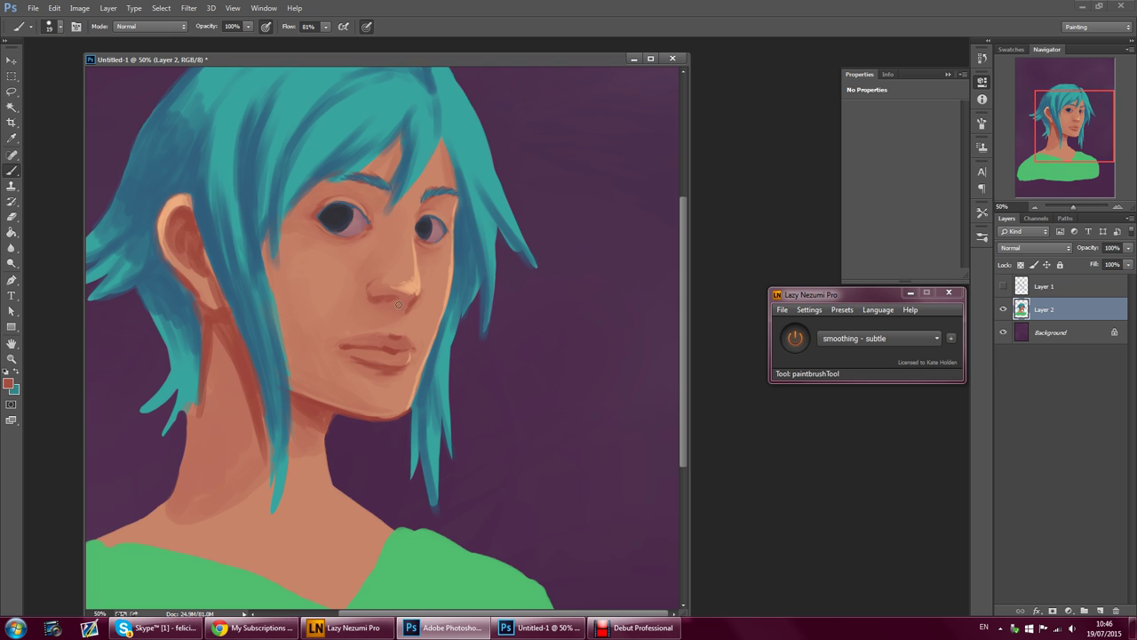
# - Sample the peach tone on the side of the nose and smooth the nose's form with a 19 px brush
pyautogui.click(11, 138)
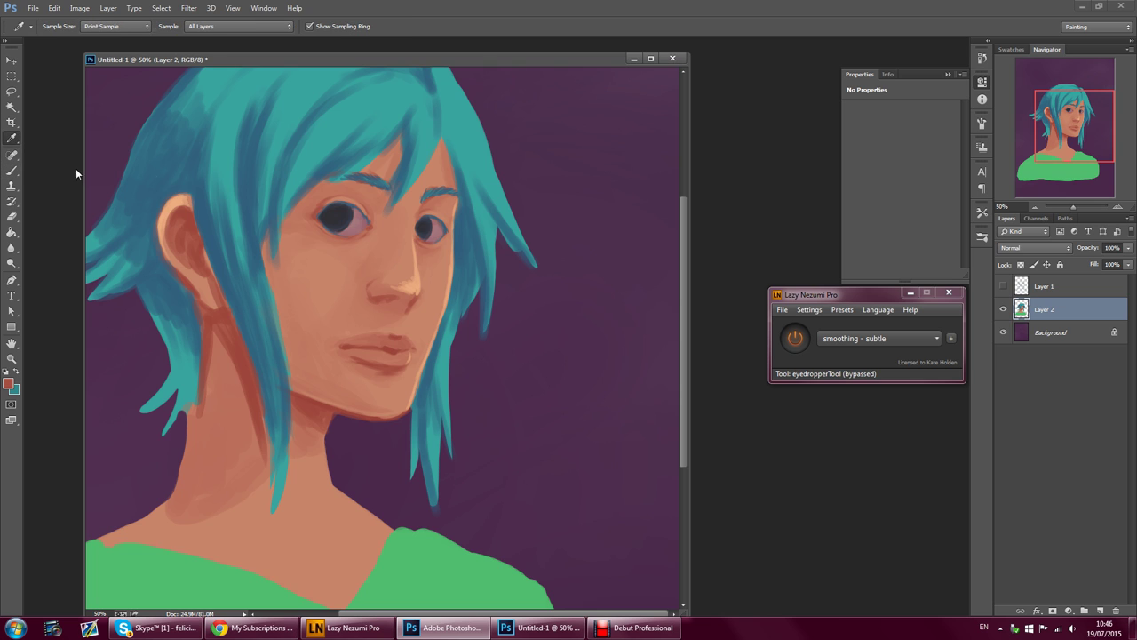
pyautogui.click(411, 265)
pyautogui.click(12, 168)
pyautogui.click(56, 26)
pyautogui.click(66, 169)
pyautogui.click(388, 286)
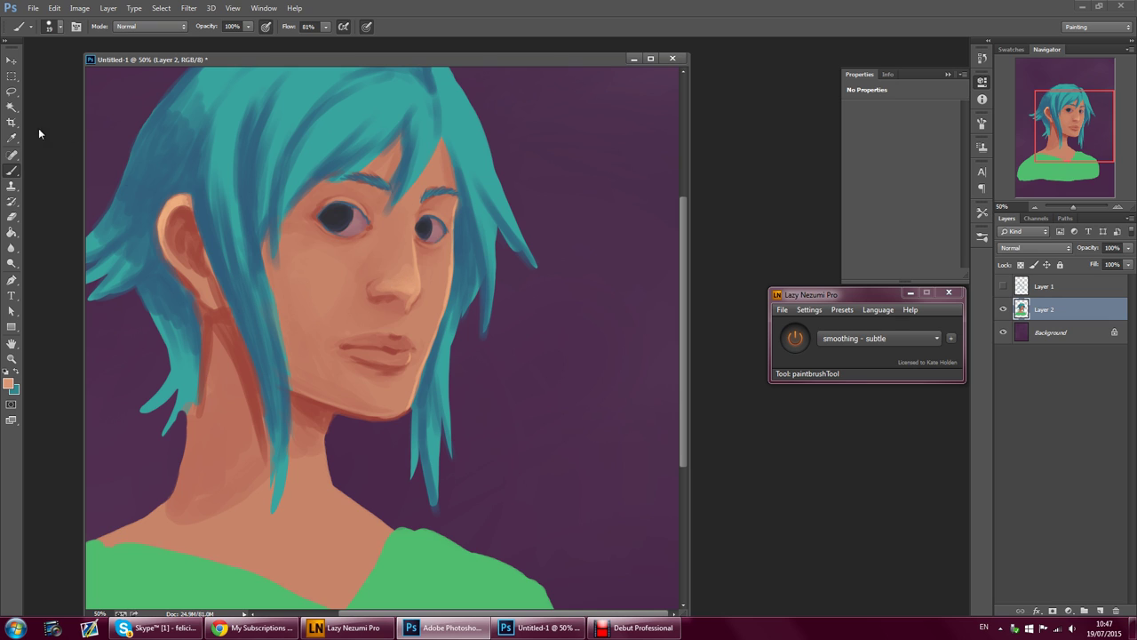
# - Sample a red at the hair's edge beside the cheek, shade under the nose, and undo the last stroke
pyautogui.click(12, 137)
pyautogui.click(264, 267)
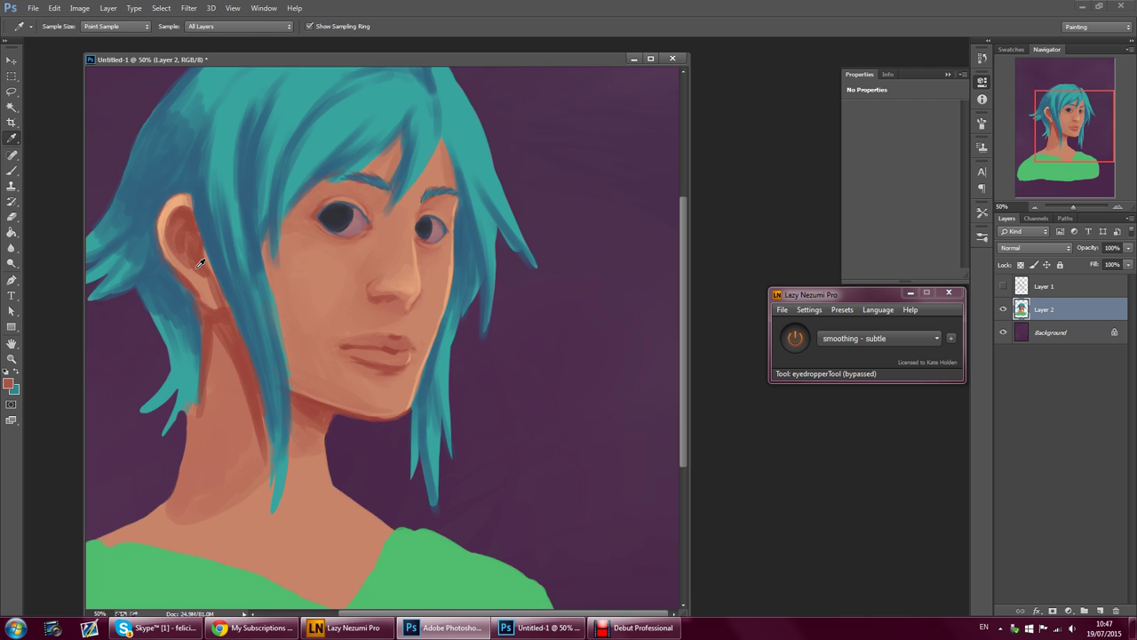
pyautogui.click(13, 170)
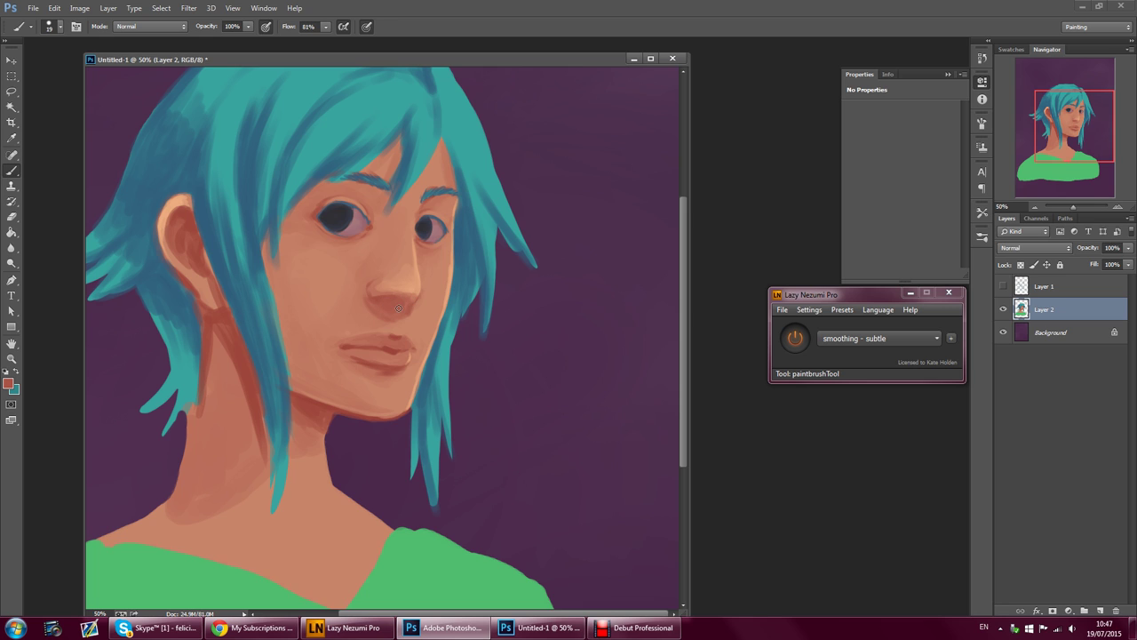
pyautogui.click(55, 9)
pyautogui.click(68, 42)
# - Sample the teal from the front of the hair and brighten it to #5bddc3 as the foreground color
pyautogui.press('i')
pyautogui.click(430, 130)
pyautogui.click(9, 383)
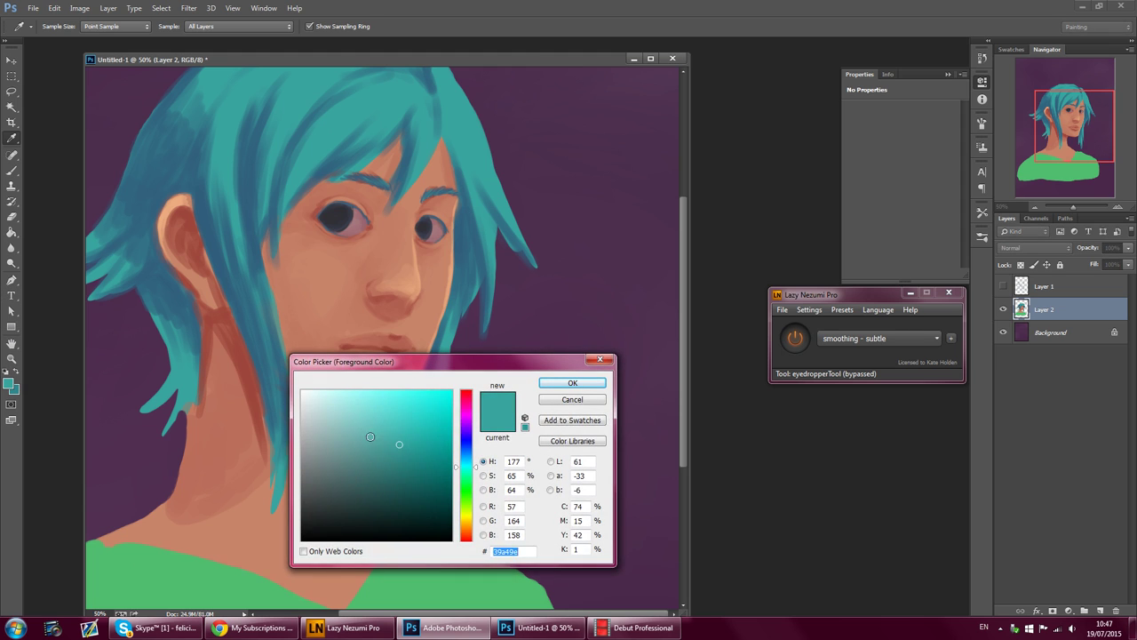
pyautogui.moveTo(392, 423); pyautogui.dragTo(392, 422)
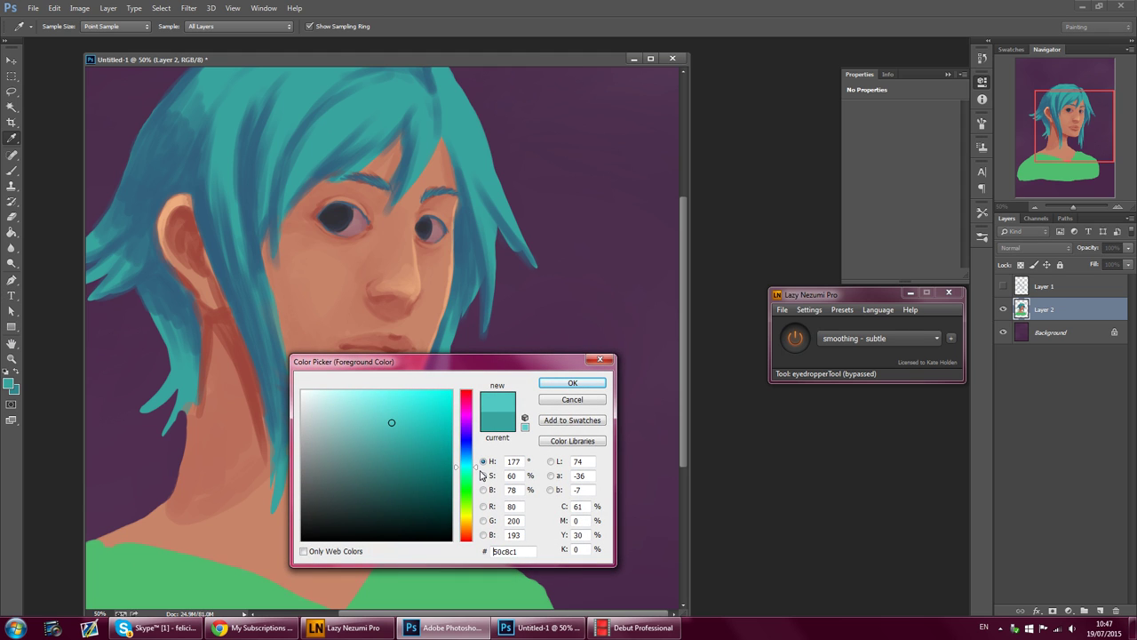
pyautogui.moveTo(477, 468); pyautogui.dragTo(478, 475)
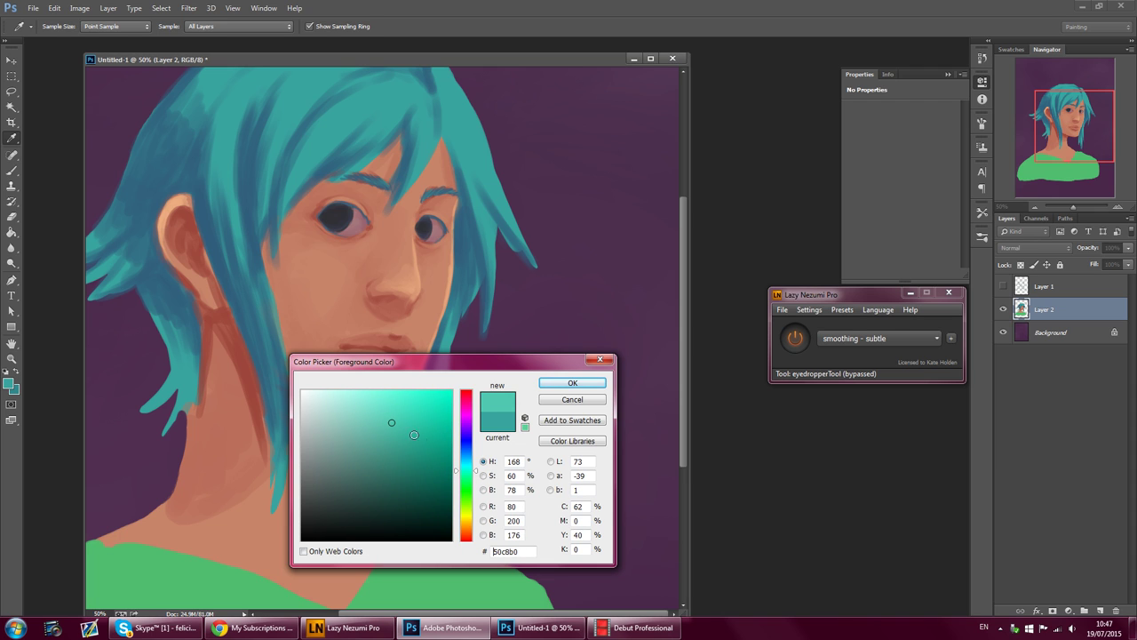
pyautogui.moveTo(393, 420); pyautogui.dragTo(390, 413)
pyautogui.click(573, 383)
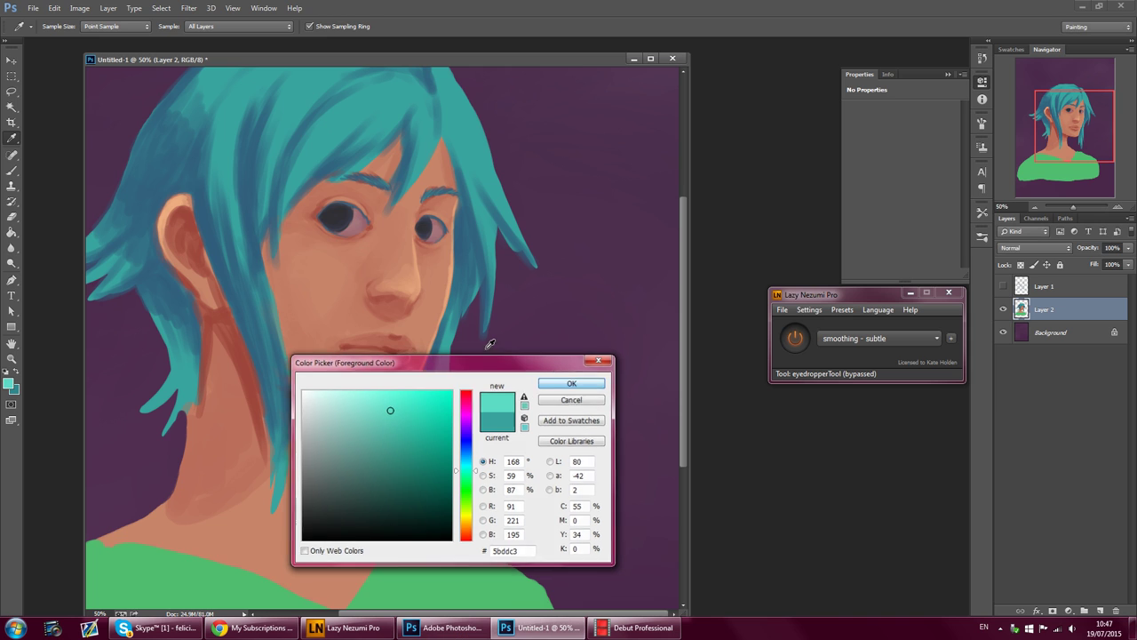
# - Enlarge the brush and lay a first bright teal highlight down the long hair strand in front of the ear
pyautogui.press('b')
pyautogui.click(61, 30)
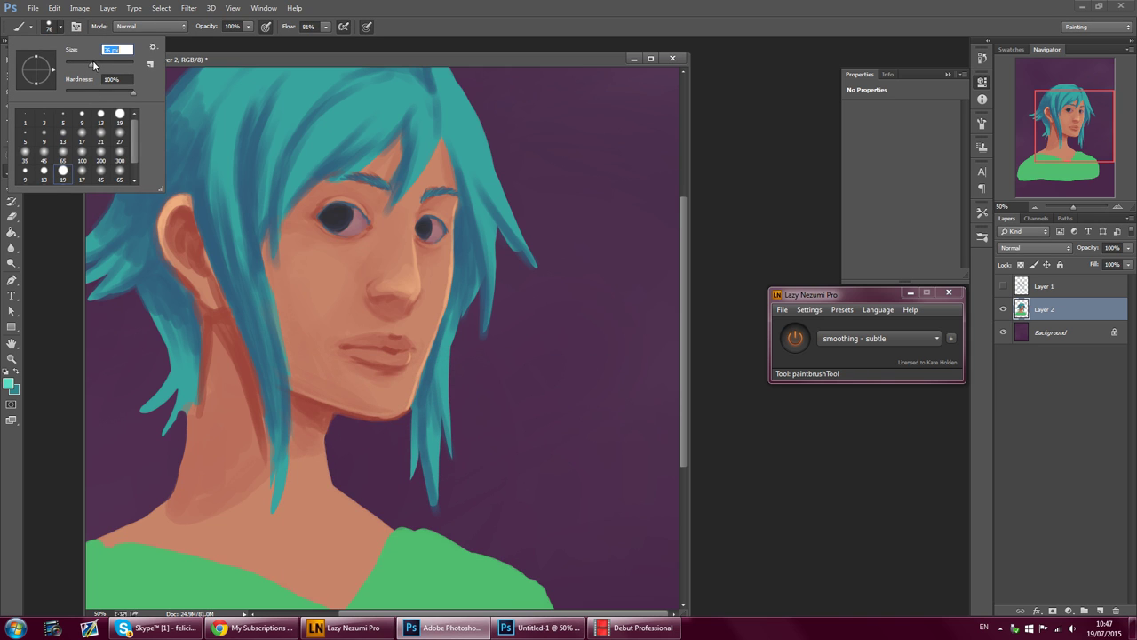
pyautogui.click(237, 228)
pyautogui.moveTo(240, 160); pyautogui.dragTo(254, 283)
pyautogui.moveTo(227, 214)
pyautogui.mouseDown()
pyautogui.moveTo(267, 323)
pyautogui.moveTo(275, 435)
pyautogui.mouseUp()
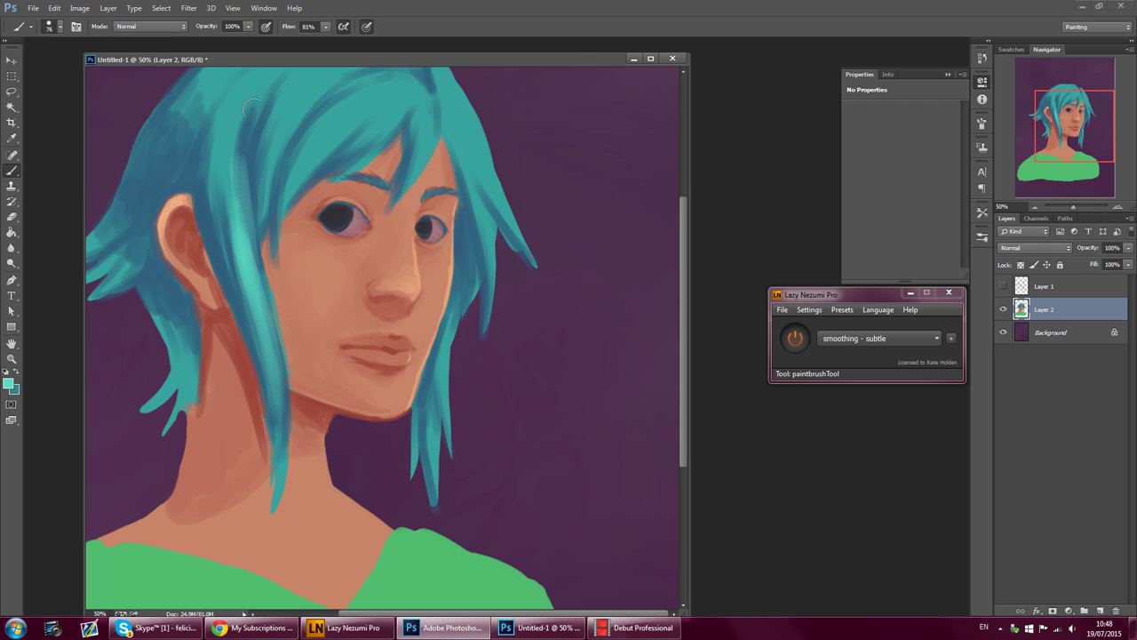
# - Set the brush size to 57 px and strengthen the highlight along the upper half of the strand in front of the ear
pyautogui.click(60, 27)
pyautogui.click(120, 115)
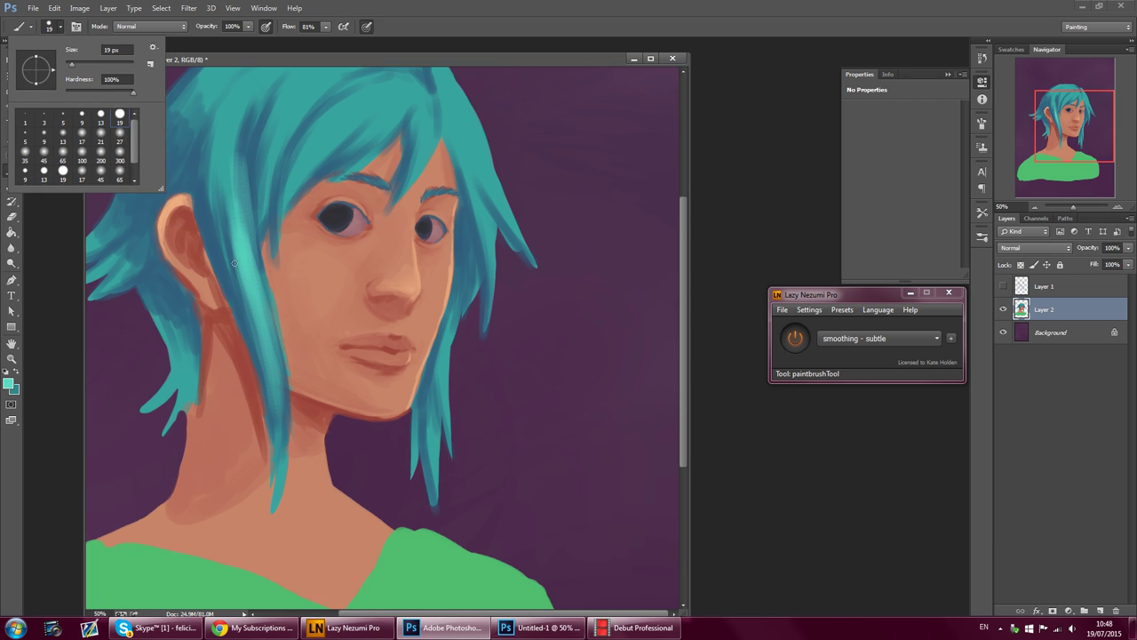
pyautogui.moveTo(86, 66); pyautogui.dragTo(88, 65)
pyautogui.moveTo(256, 296); pyautogui.dragTo(273, 363)
pyautogui.moveTo(245, 249)
pyautogui.mouseDown()
pyautogui.moveTo(268, 322)
pyautogui.moveTo(233, 149)
pyautogui.mouseUp()
pyautogui.moveTo(255, 305); pyautogui.dragTo(228, 191)
pyautogui.moveTo(239, 265)
pyautogui.mouseDown()
pyautogui.moveTo(241, 125)
pyautogui.moveTo(238, 169)
pyautogui.mouseUp()
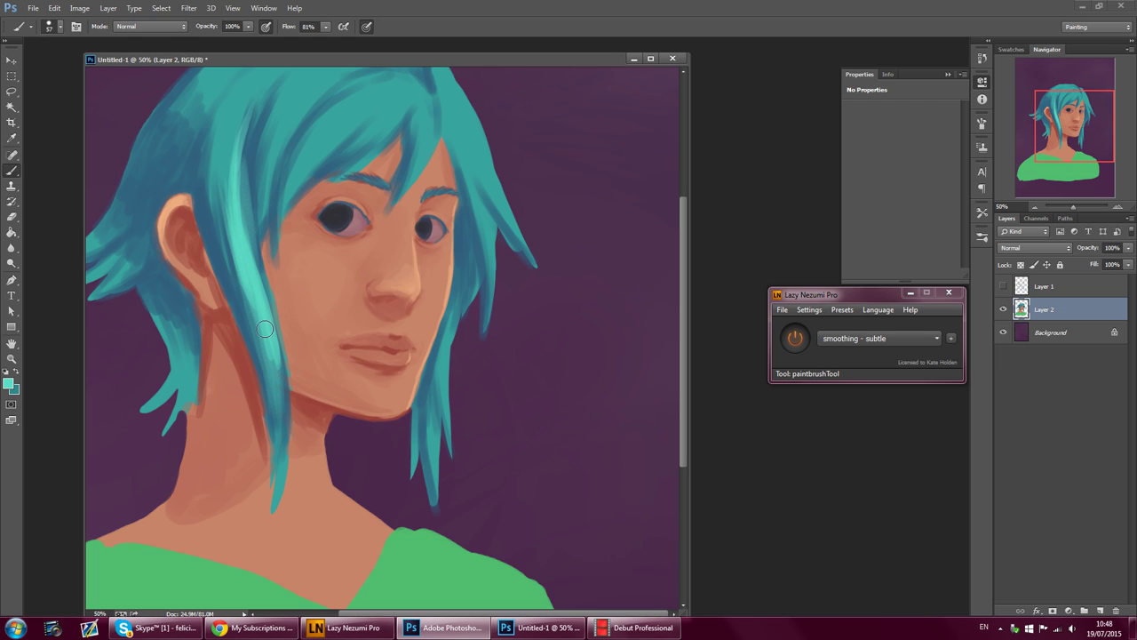
# - Extend the highlight toward the tip of the strand in front of the ear and build up its full length
pyautogui.moveTo(281, 402); pyautogui.dragTo(266, 317)
pyautogui.moveTo(279, 357)
pyautogui.mouseDown()
pyautogui.moveTo(282, 448)
pyautogui.moveTo(265, 341)
pyautogui.mouseUp()
pyautogui.moveTo(276, 404)
pyautogui.mouseDown()
pyautogui.moveTo(236, 253)
pyautogui.moveTo(262, 365)
pyautogui.moveTo(234, 283)
pyautogui.mouseUp()
pyautogui.moveTo(263, 358); pyautogui.dragTo(240, 277)
pyautogui.moveTo(265, 366)
pyautogui.mouseDown()
pyautogui.moveTo(274, 436)
pyautogui.moveTo(247, 331)
pyautogui.mouseUp()
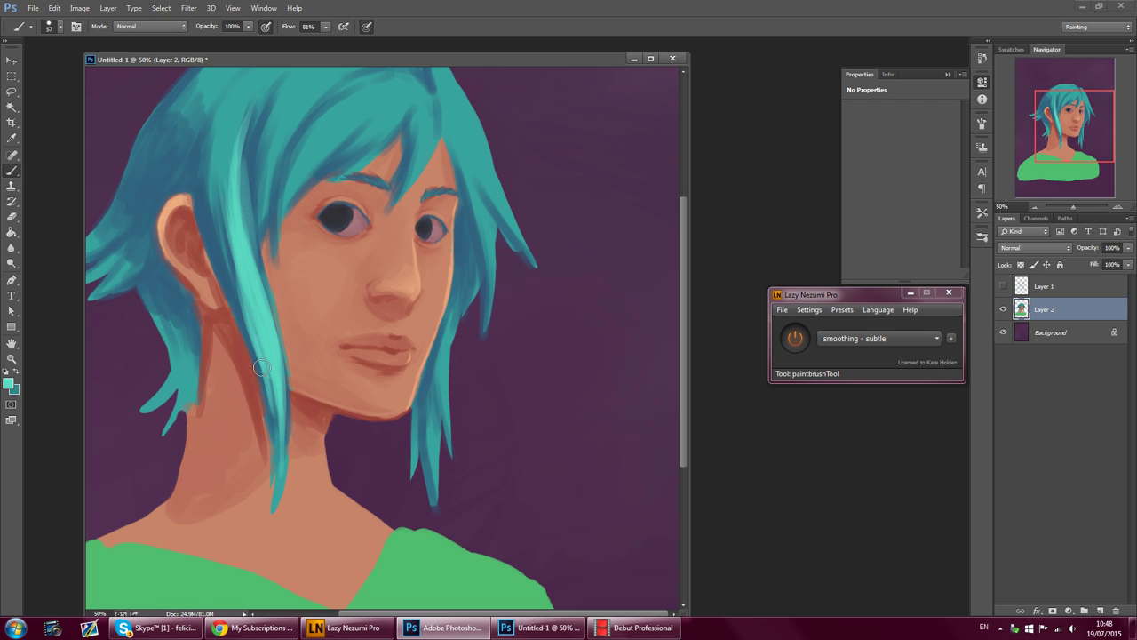
pyautogui.moveTo(247, 251); pyautogui.dragTo(270, 346)
pyautogui.moveTo(240, 226); pyautogui.dragTo(261, 302)
pyautogui.moveTo(242, 176); pyautogui.dragTo(252, 250)
pyautogui.moveTo(252, 212); pyautogui.dragTo(277, 369)
# - Paint bright teal highlights down the outer lock on the far side of the head, starting near the parting
pyautogui.moveTo(492, 151); pyautogui.dragTo(511, 232)
pyautogui.moveTo(471, 131); pyautogui.dragTo(493, 200)
pyautogui.moveTo(469, 152); pyautogui.dragTo(485, 179)
pyautogui.moveTo(473, 114); pyautogui.dragTo(493, 188)
pyautogui.moveTo(450, 78)
pyautogui.mouseDown()
pyautogui.moveTo(489, 176)
pyautogui.moveTo(471, 134)
pyautogui.moveTo(489, 286)
pyautogui.mouseUp()
# - Highlight the shorter locks beside the far cheek, tapering the strokes toward their tips
pyautogui.moveTo(495, 222); pyautogui.dragTo(477, 350)
pyautogui.moveTo(496, 267); pyautogui.dragTo(487, 327)
pyautogui.moveTo(494, 244)
pyautogui.mouseDown()
pyautogui.moveTo(491, 281)
pyautogui.moveTo(485, 272)
pyautogui.mouseUp()
pyautogui.moveTo(485, 215); pyautogui.dragTo(492, 255)
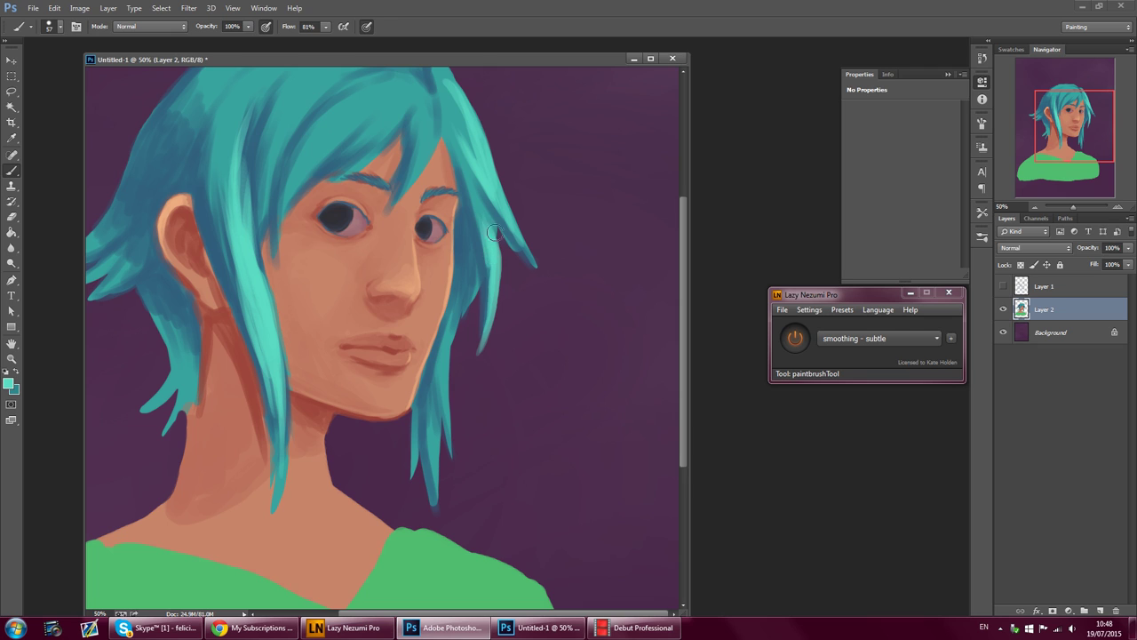
pyautogui.moveTo(493, 304); pyautogui.dragTo(487, 221)
pyautogui.moveTo(463, 316)
pyautogui.mouseDown()
pyautogui.moveTo(476, 273)
pyautogui.moveTo(464, 328)
pyautogui.mouseUp()
pyautogui.moveTo(478, 279); pyautogui.dragTo(462, 337)
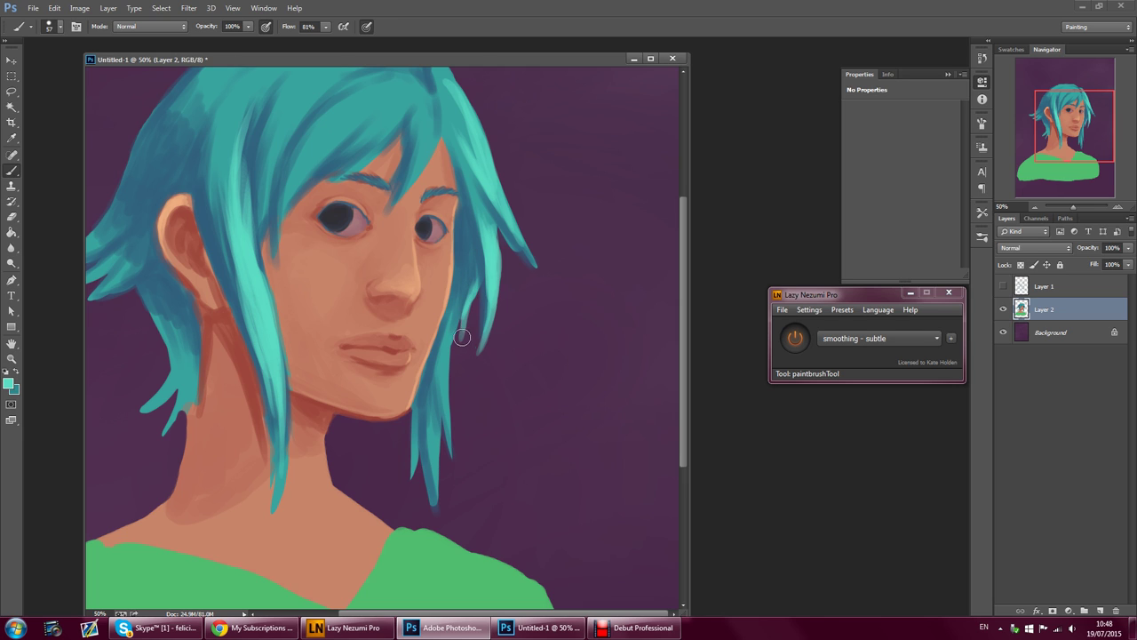
# - Paint highlights down the upper part of the long strand behind the far side of the jaw
pyautogui.moveTo(473, 282); pyautogui.dragTo(449, 419)
pyautogui.moveTo(453, 335)
pyautogui.mouseDown()
pyautogui.moveTo(439, 393)
pyautogui.moveTo(450, 418)
pyautogui.mouseUp()
pyautogui.moveTo(443, 373)
pyautogui.mouseDown()
pyautogui.moveTo(448, 431)
pyautogui.moveTo(438, 412)
pyautogui.mouseUp()
pyautogui.moveTo(453, 337); pyautogui.dragTo(438, 412)
pyautogui.moveTo(455, 329)
pyautogui.mouseDown()
pyautogui.moveTo(440, 372)
pyautogui.moveTo(436, 467)
pyautogui.mouseUp()
# - Carry the highlight down the far strand below the jaw and extend its pointed tip toward the shoulder
pyautogui.moveTo(436, 398); pyautogui.dragTo(436, 522)
pyautogui.moveTo(436, 435); pyautogui.dragTo(436, 493)
pyautogui.moveTo(432, 391); pyautogui.dragTo(436, 504)
pyautogui.moveTo(431, 416); pyautogui.dragTo(433, 499)
pyautogui.moveTo(436, 445); pyautogui.dragTo(439, 532)
pyautogui.moveTo(430, 473); pyautogui.dragTo(438, 524)
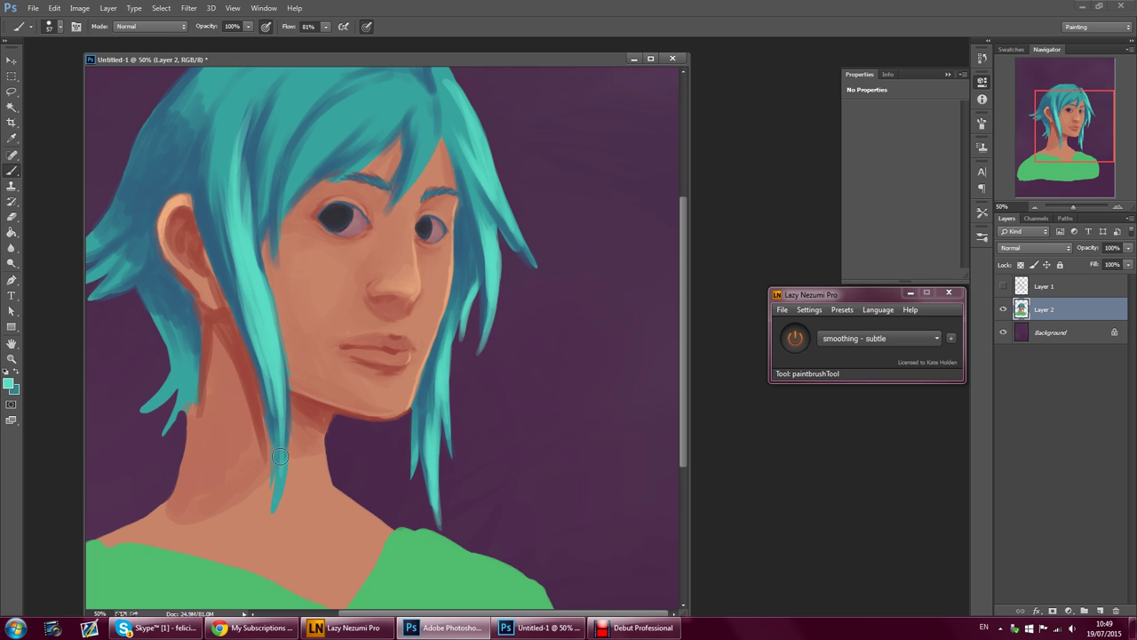
# - Paint bright teal highlights across the swept fringe and down its pointed lock between the eyebrows
pyautogui.moveTo(237, 280)
pyautogui.mouseDown()
pyautogui.moveTo(251, 370)
pyautogui.moveTo(238, 311)
pyautogui.mouseUp()
pyautogui.moveTo(407, 108)
pyautogui.mouseDown()
pyautogui.moveTo(371, 158)
pyautogui.moveTo(324, 188)
pyautogui.moveTo(370, 160)
pyautogui.moveTo(345, 153)
pyautogui.moveTo(387, 117)
pyautogui.moveTo(363, 106)
pyautogui.moveTo(374, 87)
pyautogui.moveTo(354, 149)
pyautogui.moveTo(352, 125)
pyautogui.moveTo(371, 131)
pyautogui.moveTo(352, 116)
pyautogui.moveTo(325, 142)
pyautogui.mouseUp()
pyautogui.moveTo(393, 90); pyautogui.dragTo(313, 137)
pyautogui.moveTo(344, 101); pyautogui.dragTo(302, 149)
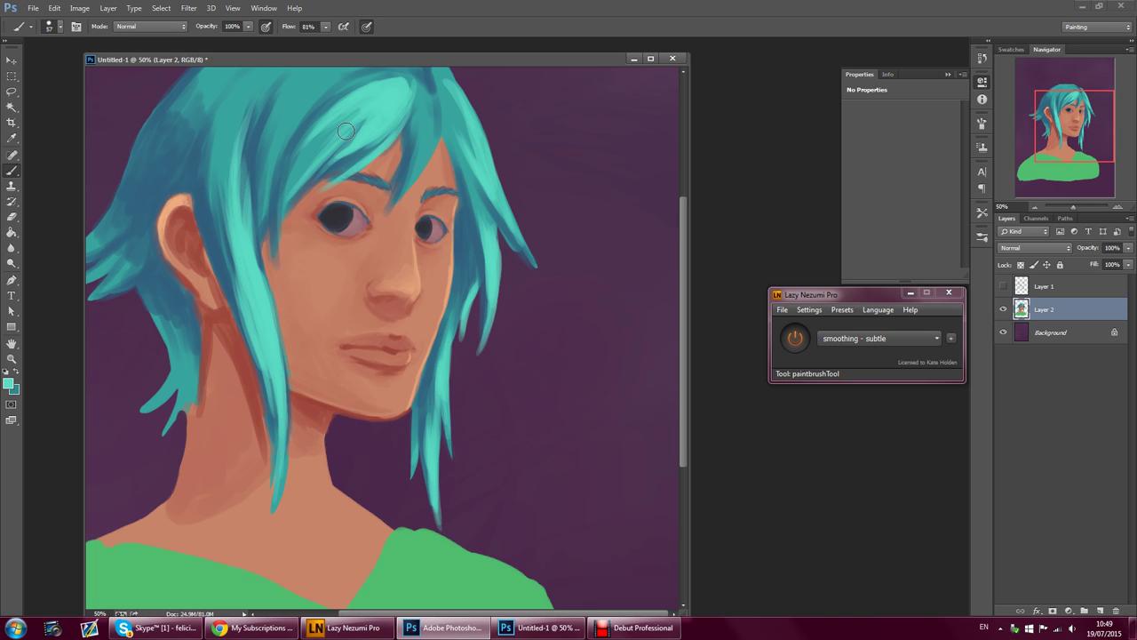
pyautogui.moveTo(426, 95)
pyautogui.mouseDown()
pyautogui.moveTo(418, 131)
pyautogui.moveTo(427, 151)
pyautogui.mouseUp()
pyautogui.moveTo(428, 109); pyautogui.dragTo(425, 182)
# - Brighten the far side of the hair from the parting down to the locks beside the cheek
pyautogui.moveTo(430, 85)
pyautogui.mouseDown()
pyautogui.moveTo(420, 129)
pyautogui.moveTo(405, 98)
pyautogui.moveTo(382, 87)
pyautogui.moveTo(458, 120)
pyautogui.moveTo(450, 100)
pyautogui.moveTo(482, 156)
pyautogui.moveTo(469, 124)
pyautogui.moveTo(486, 199)
pyautogui.mouseUp()
pyautogui.moveTo(447, 94); pyautogui.dragTo(475, 169)
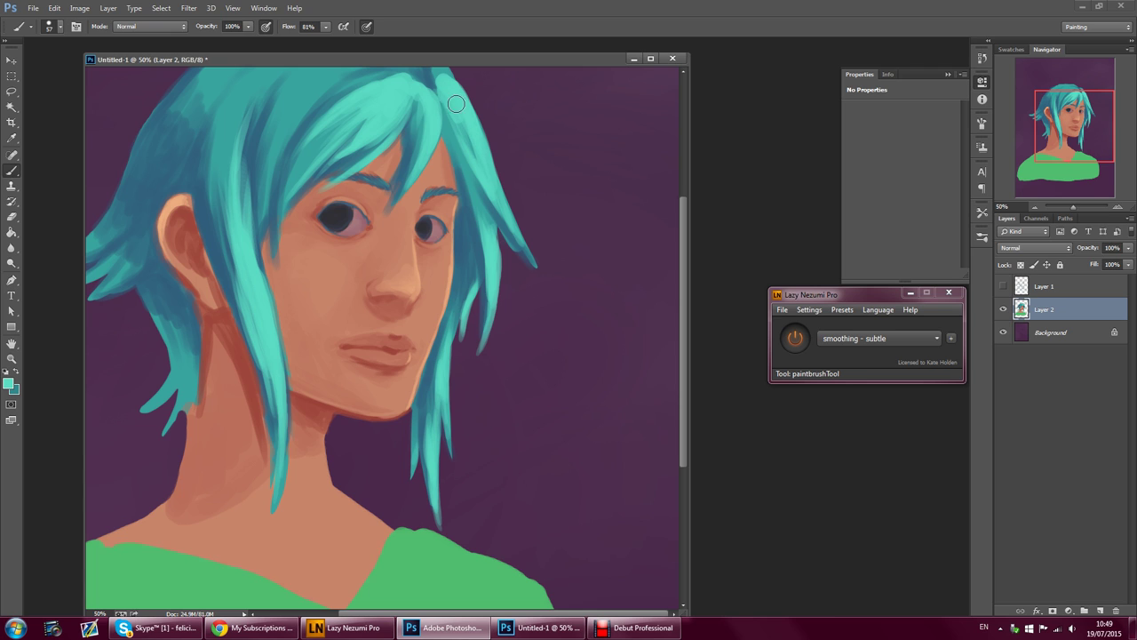
pyautogui.moveTo(484, 225); pyautogui.dragTo(482, 338)
pyautogui.moveTo(482, 212); pyautogui.dragTo(487, 233)
pyautogui.moveTo(468, 272); pyautogui.dragTo(464, 307)
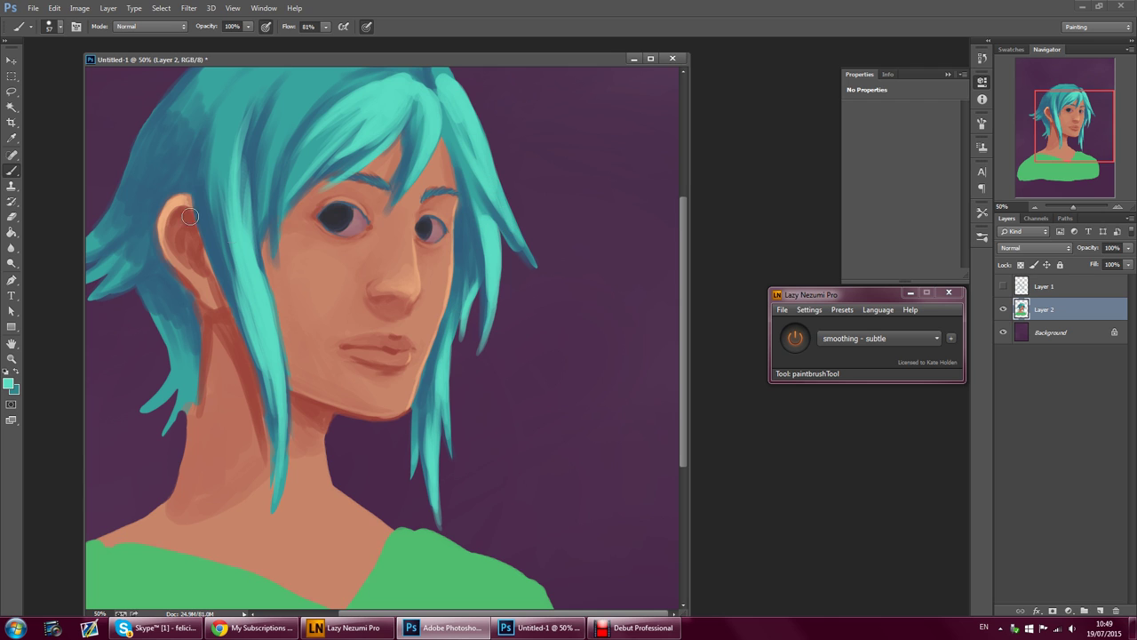
# - Sample the pinkish tone in the near eye's white and lighten it to #bcadaf as the foreground color
pyautogui.click(12, 138)
pyautogui.click(362, 219)
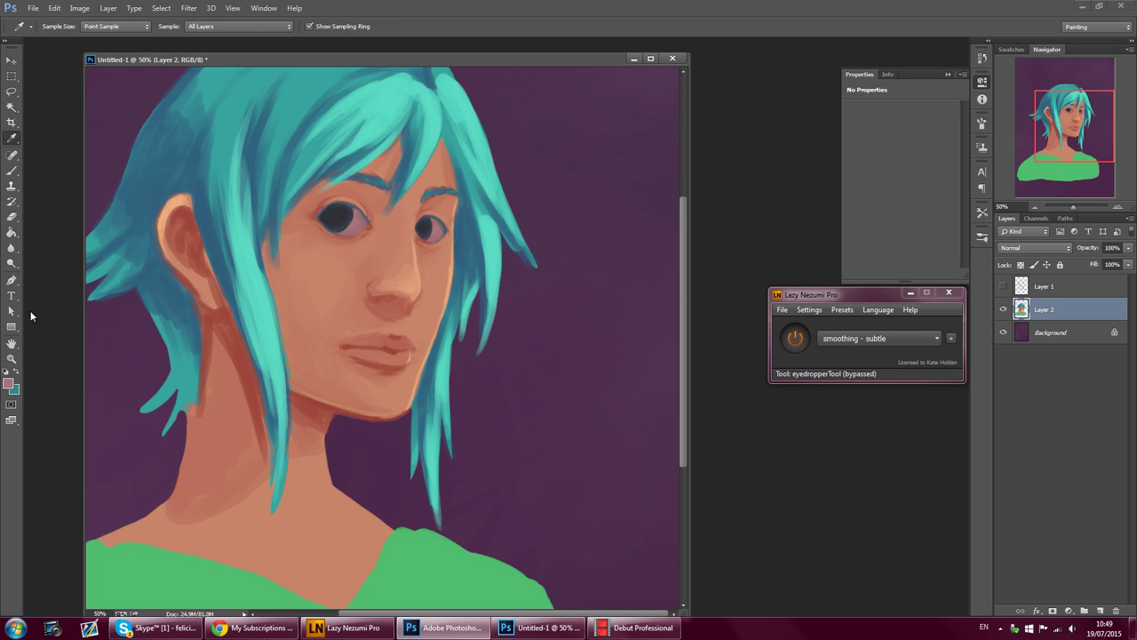
pyautogui.click(9, 384)
pyautogui.moveTo(336, 445); pyautogui.dragTo(318, 442)
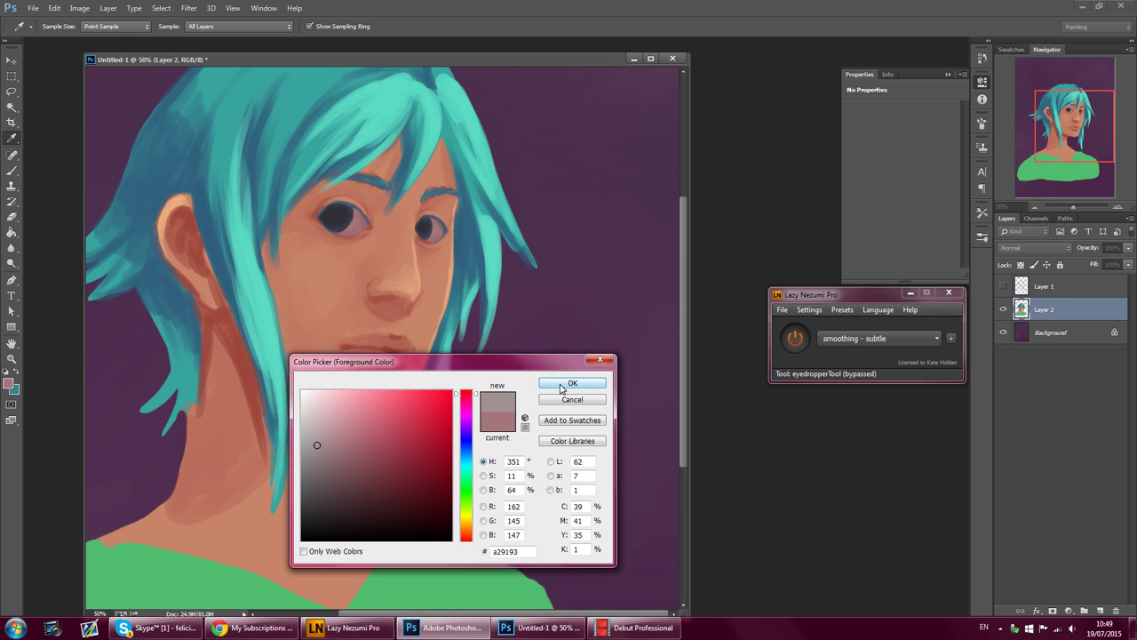
pyautogui.click(316, 438)
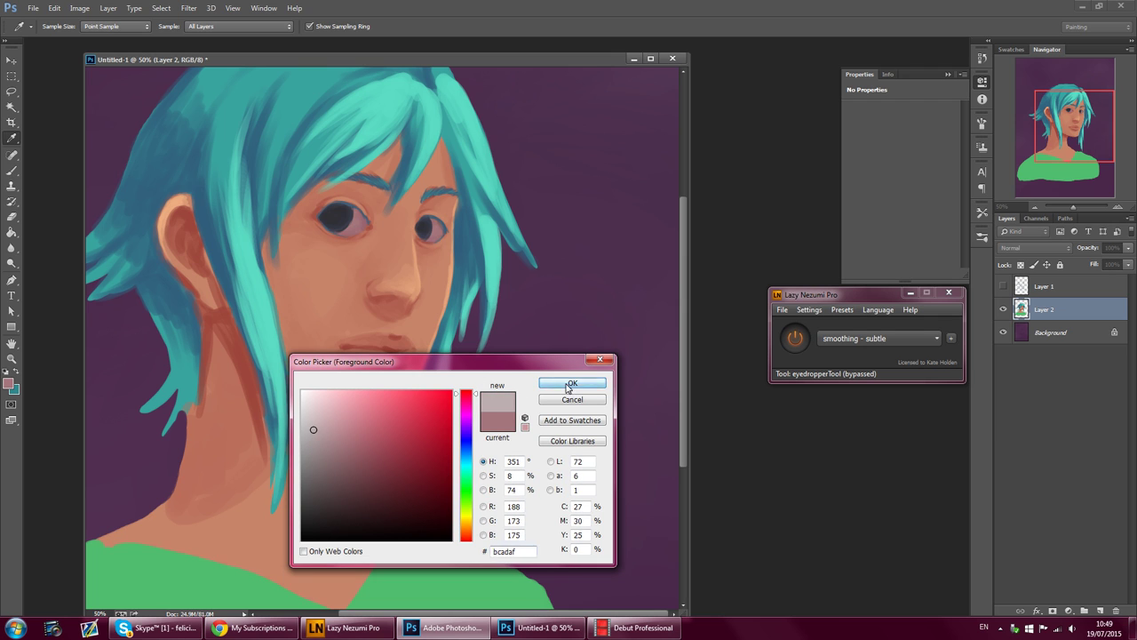
pyautogui.click(572, 383)
# - Lighten the whites of both eyes with a 19 px brush
pyautogui.press('b')
pyautogui.click(60, 27)
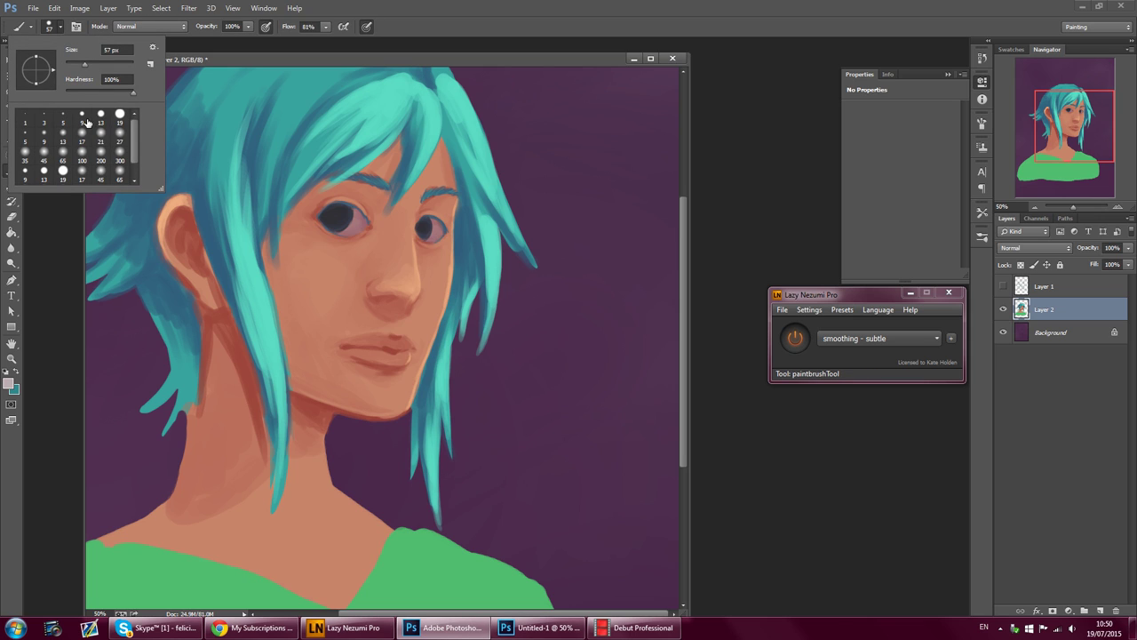
pyautogui.click(120, 115)
pyautogui.click(354, 223)
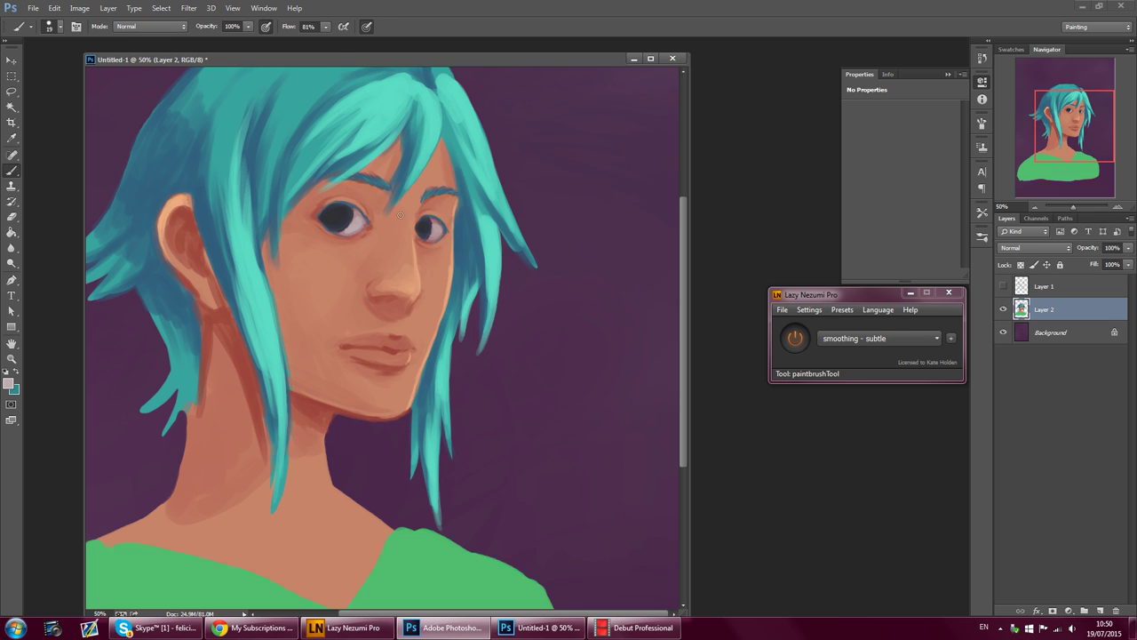
# - Sample dark blues from the near eye and define the lash lines and irises of the eyes
pyautogui.click(12, 139)
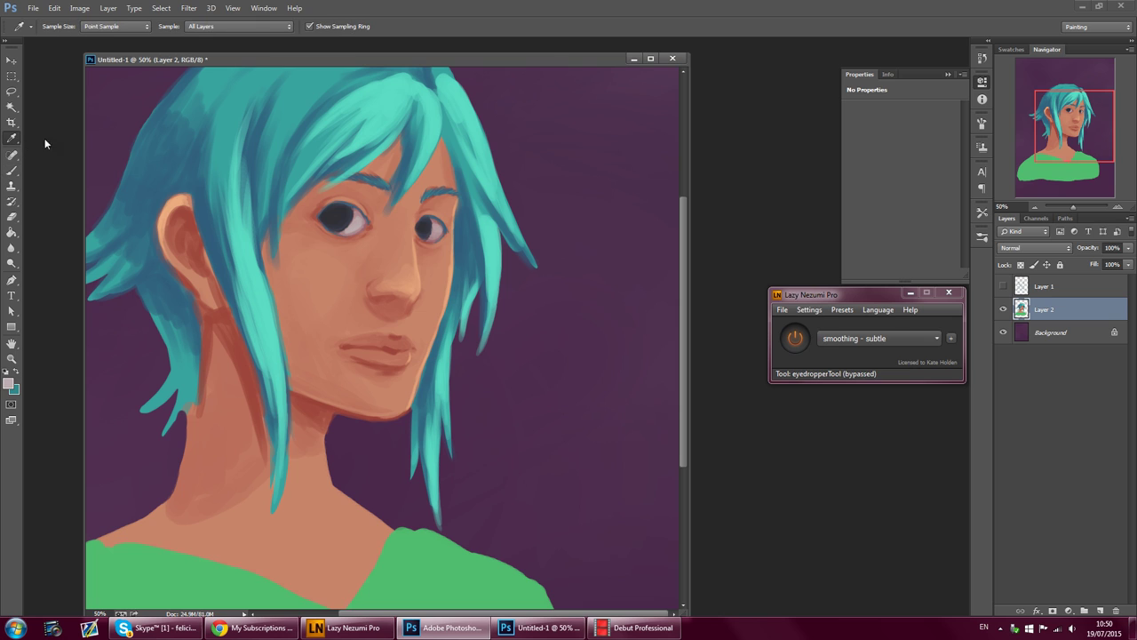
pyautogui.moveTo(343, 198); pyautogui.dragTo(343, 199)
pyautogui.click(12, 171)
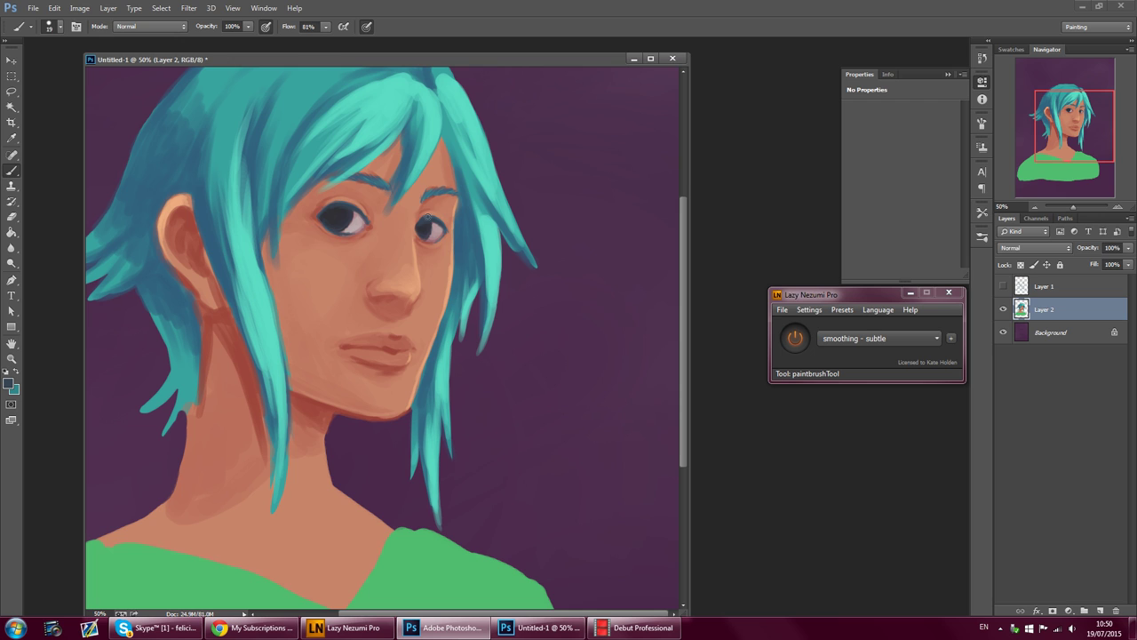
pyautogui.press('i')
pyautogui.click(338, 209)
pyautogui.press('b')
# - Sample the red between the lips and darken it to #6c2f28 as the foreground color
pyautogui.press('i')
pyautogui.click(395, 346)
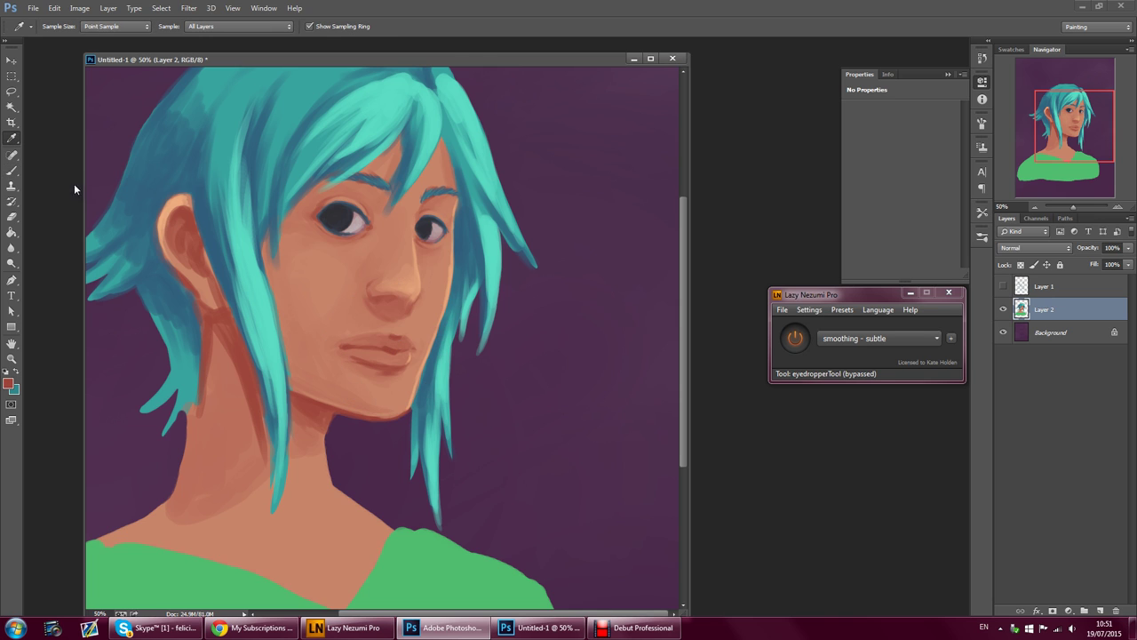
pyautogui.click(11, 170)
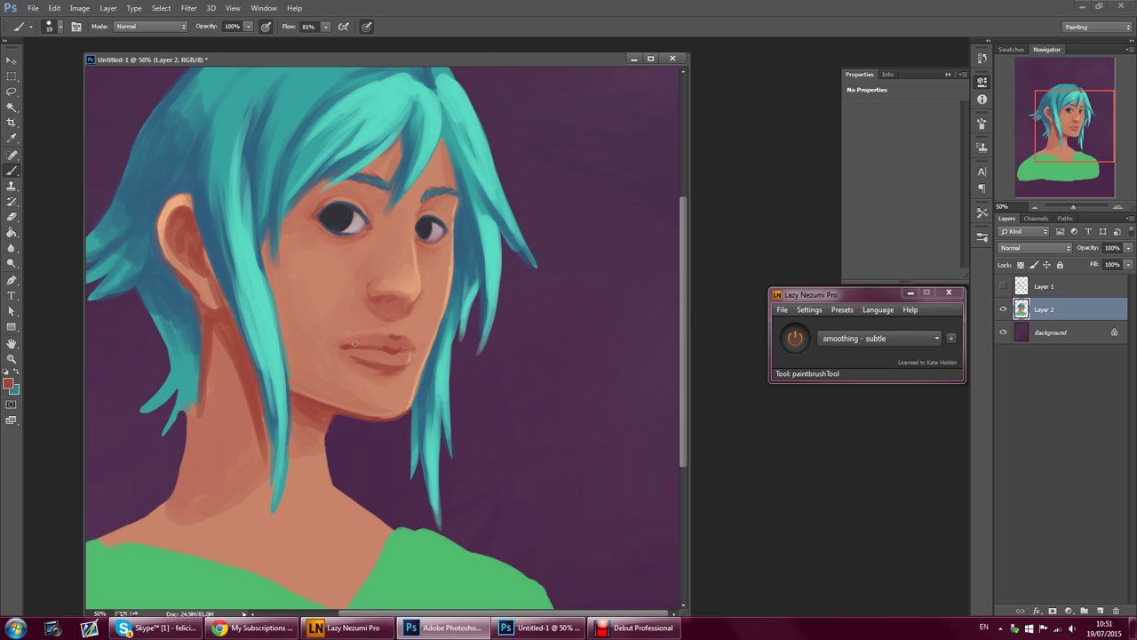
pyautogui.click(8, 380)
pyautogui.click(399, 463)
pyautogui.moveTo(399, 463); pyautogui.dragTo(396, 477)
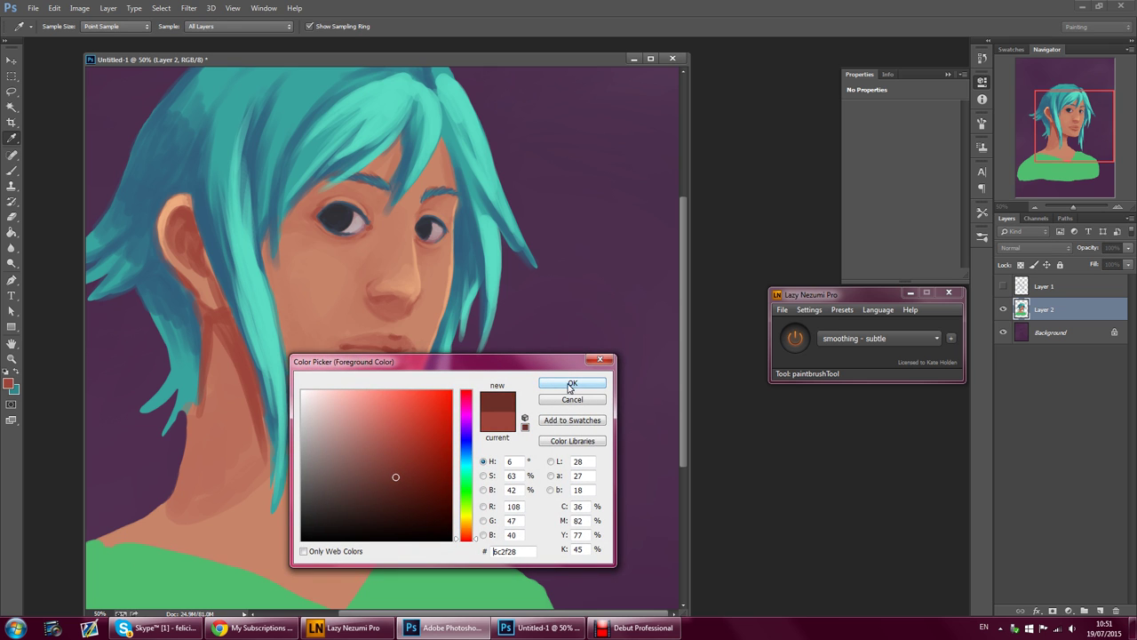
pyautogui.click(570, 387)
# - Deepen the line between the lips and the nostril with a 13 px brush
pyautogui.press('b')
pyautogui.click(61, 30)
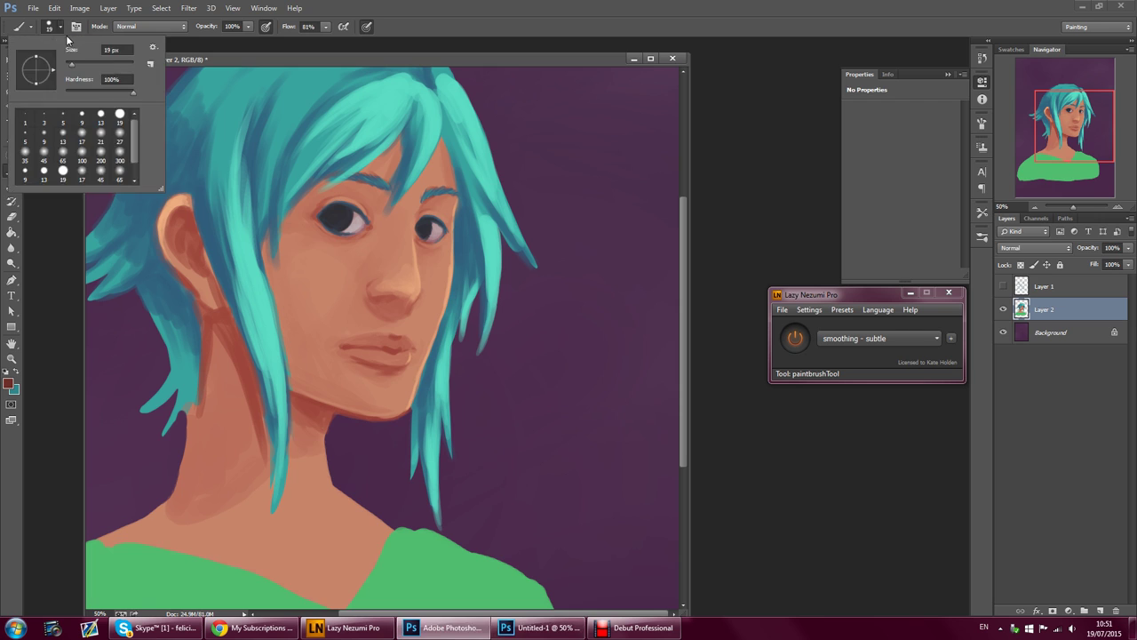
pyautogui.click(101, 115)
pyautogui.click(348, 347)
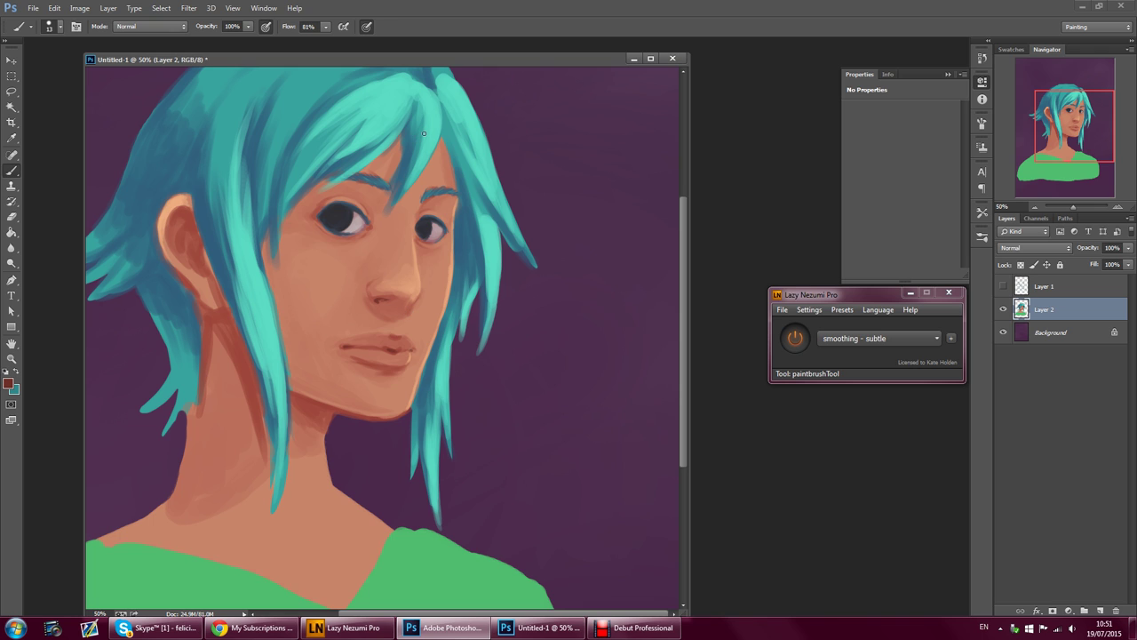
# - Sample the light peach on the ear's rim and brighten the outer edge of the ear and its lobe
pyautogui.press('i')
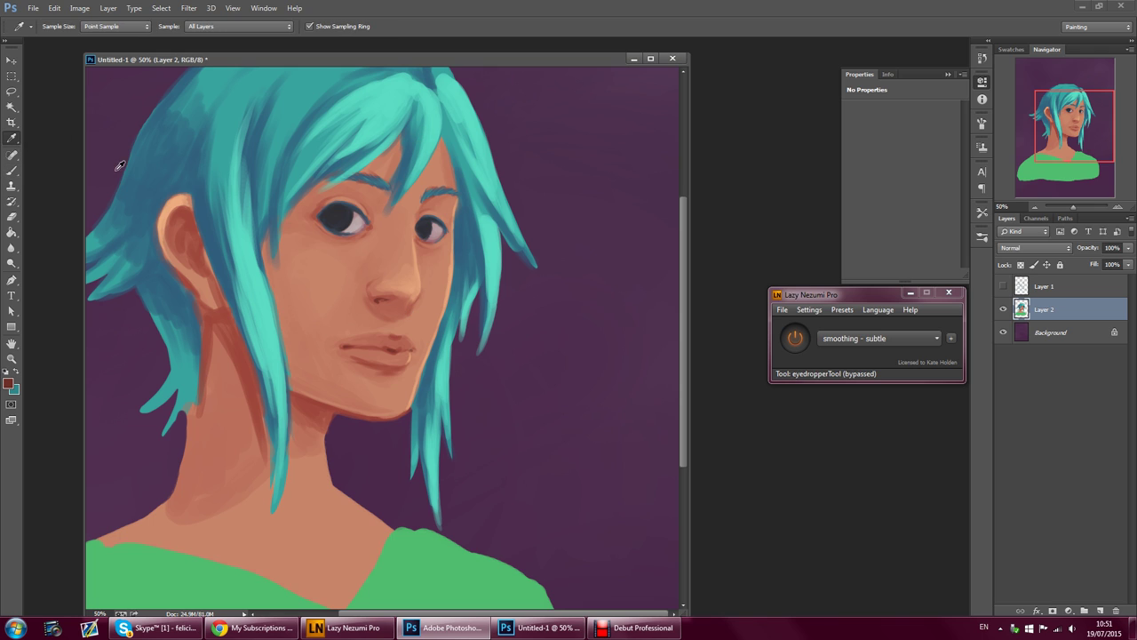
pyautogui.click(165, 208)
pyautogui.press('b')
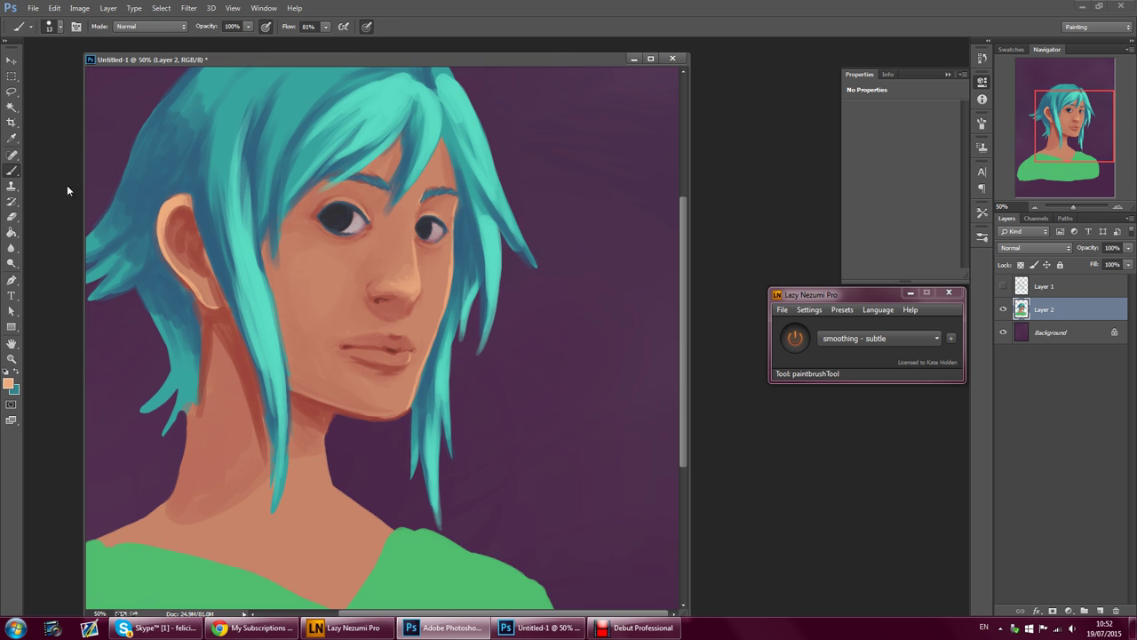
# - Sample the dark tone of the near eye and refine the iris and lashes with the 13 px brush
pyautogui.click(11, 137)
pyautogui.click(353, 207)
pyautogui.press('b')
# - Sample the peach at the far cheek's edge and touch up the lit skin of the face
pyautogui.press('i')
pyautogui.moveTo(452, 263); pyautogui.dragTo(444, 262)
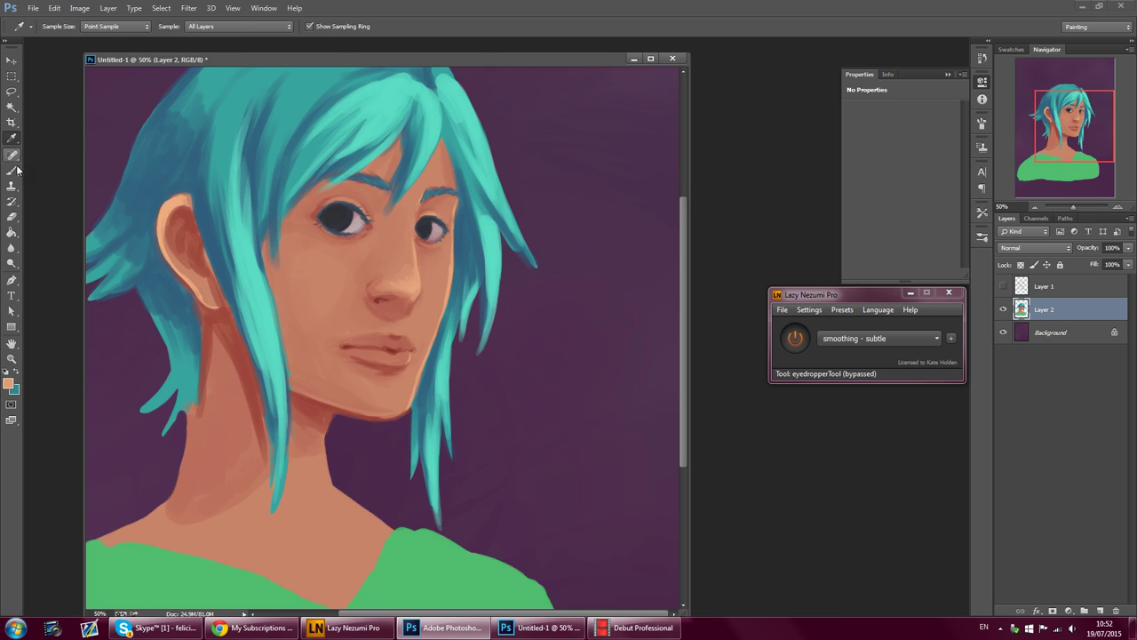
pyautogui.click(15, 168)
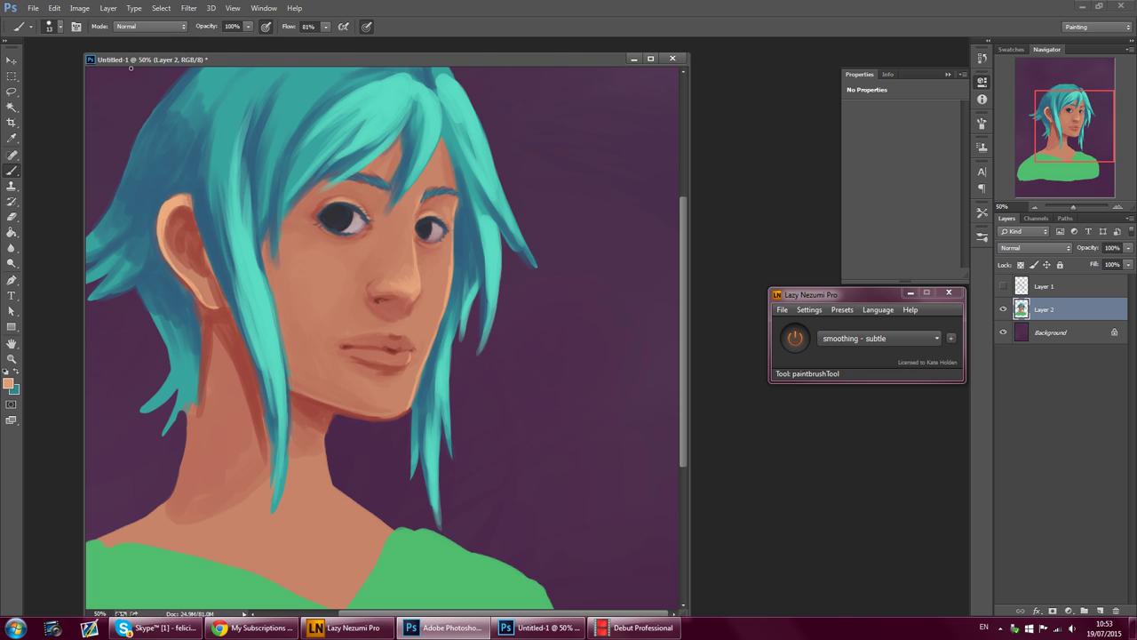
# - Set the foreground color to white (#ffffff) and paint small catchlights in both eyes
pyautogui.click(8, 383)
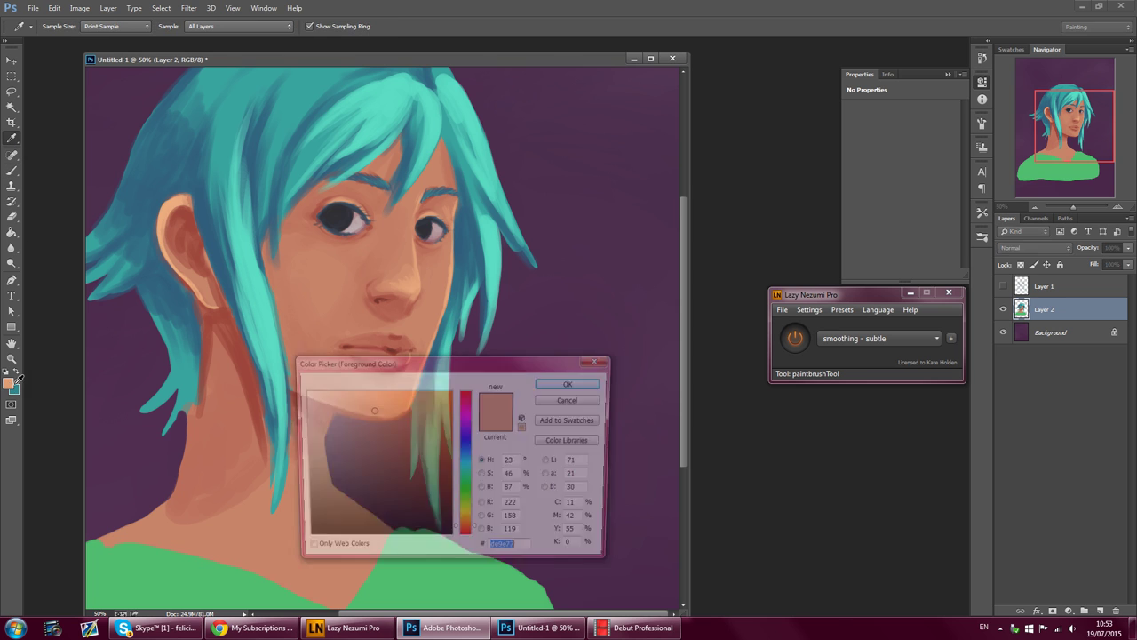
pyautogui.moveTo(333, 401); pyautogui.dragTo(272, 357)
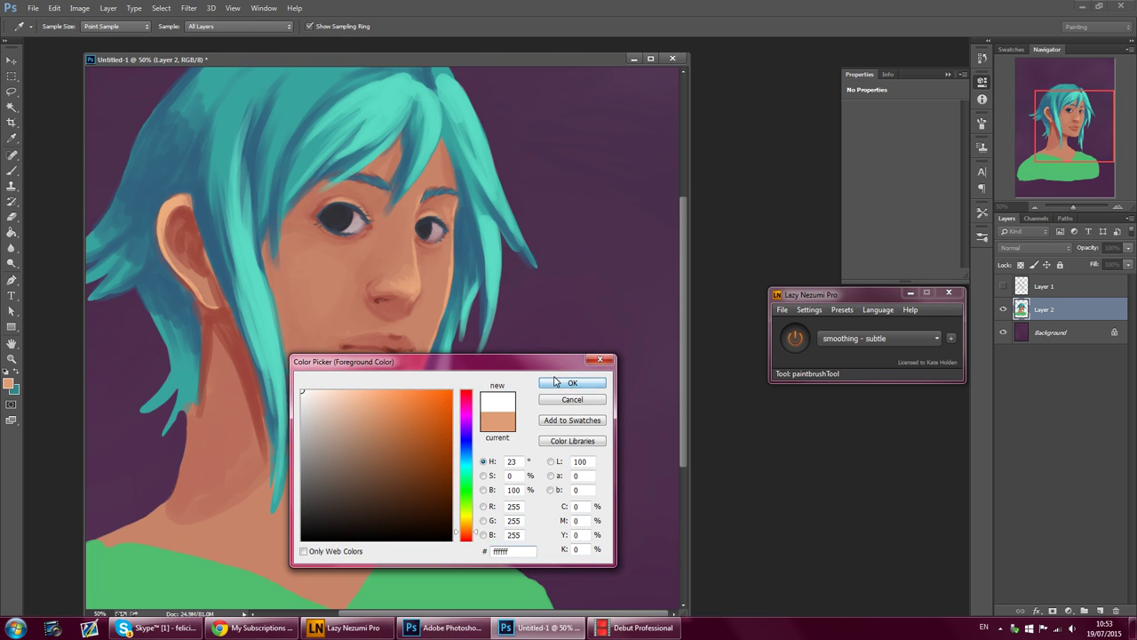
pyautogui.click(573, 383)
pyautogui.click(352, 217)
pyautogui.moveTo(348, 217); pyautogui.dragTo(358, 218)
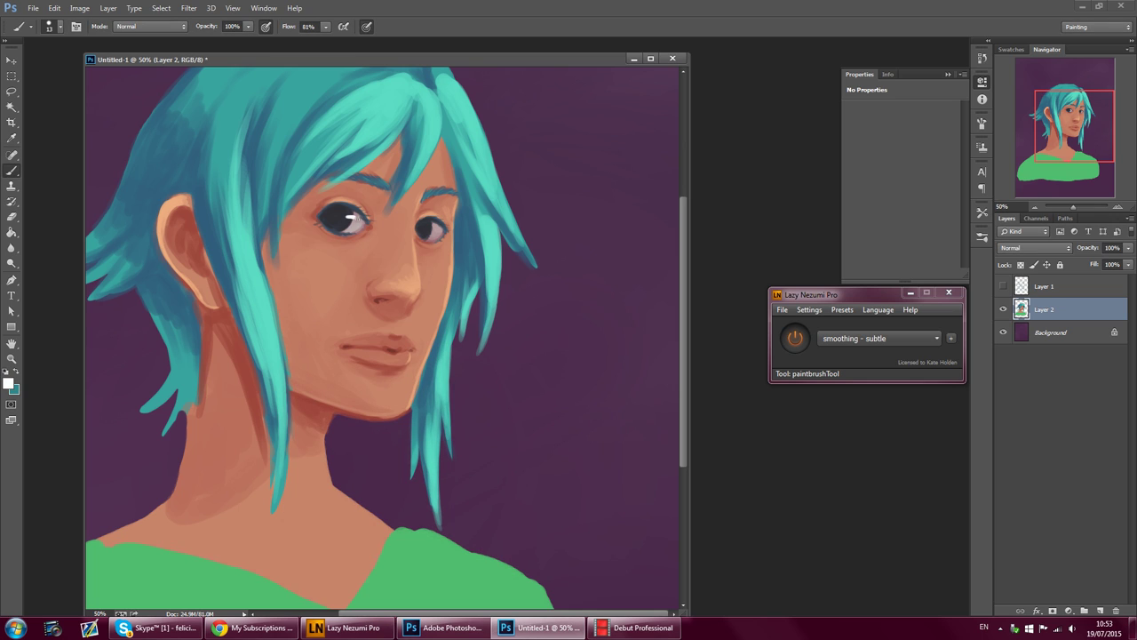
pyautogui.click(436, 227)
pyautogui.click(12, 138)
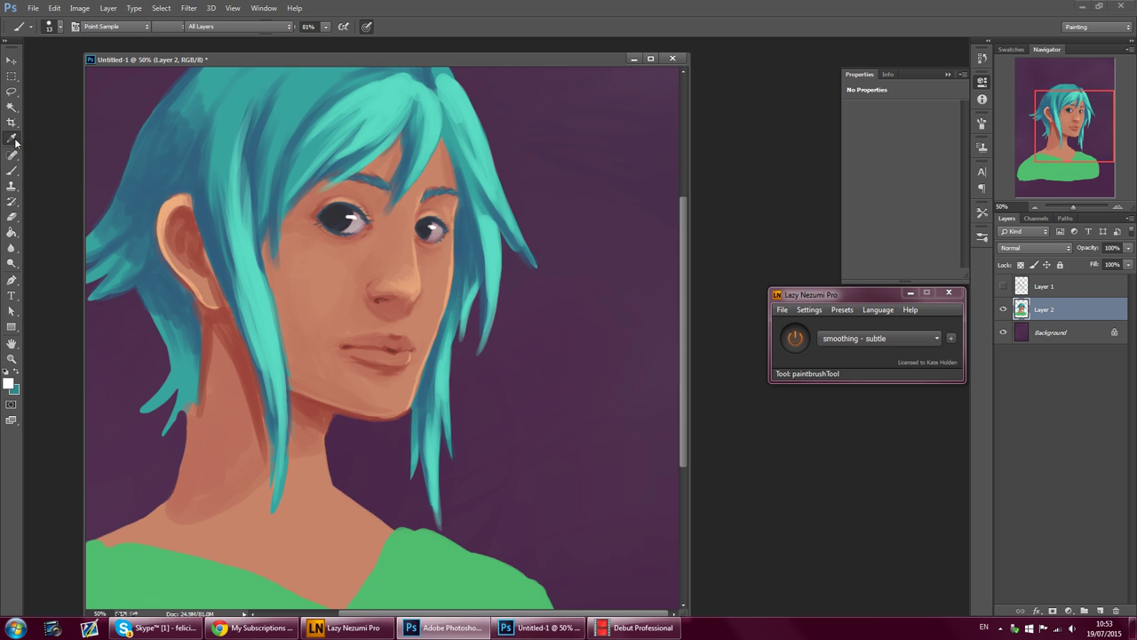
# - Sample the lip tone, shift it to a redder #b65656 and tint the upper lip
pyautogui.click(371, 339)
pyautogui.click(9, 383)
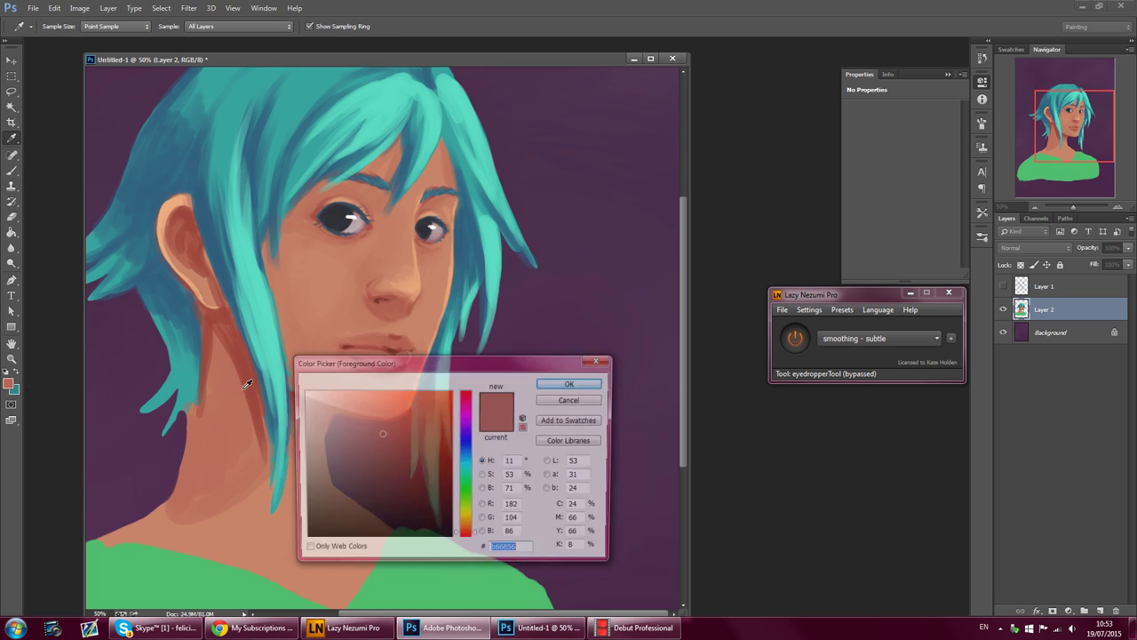
pyautogui.click(475, 542)
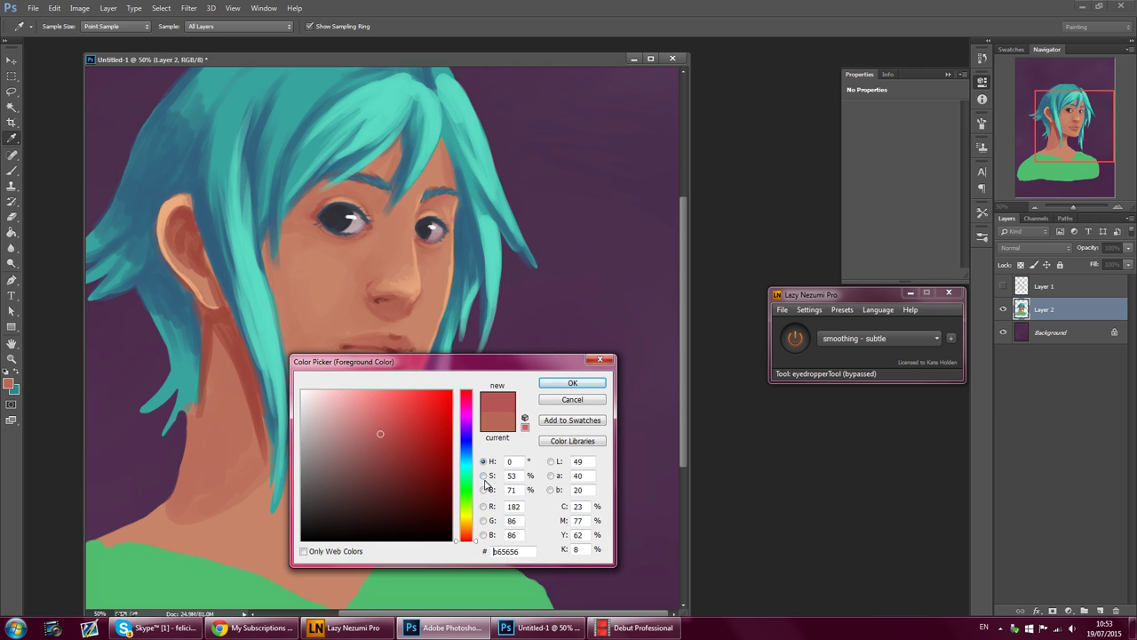
pyautogui.click(563, 382)
pyautogui.press('b')
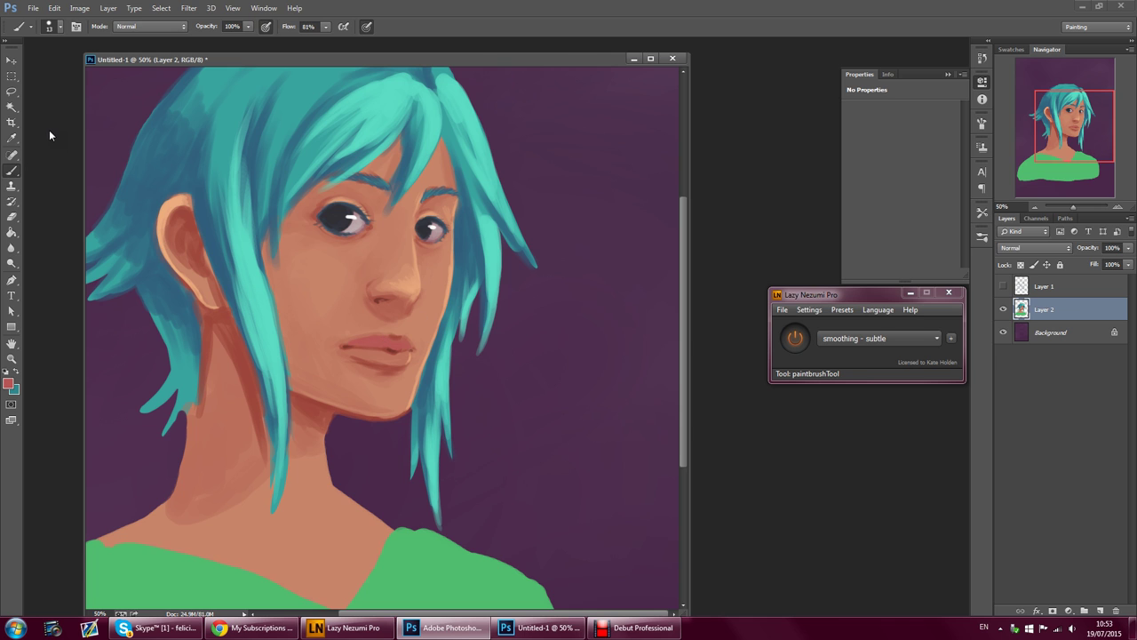
# - Set the foreground color to the rosy red #c46161 and paint the lower lip with the hard 19 px brush
pyautogui.click(9, 381)
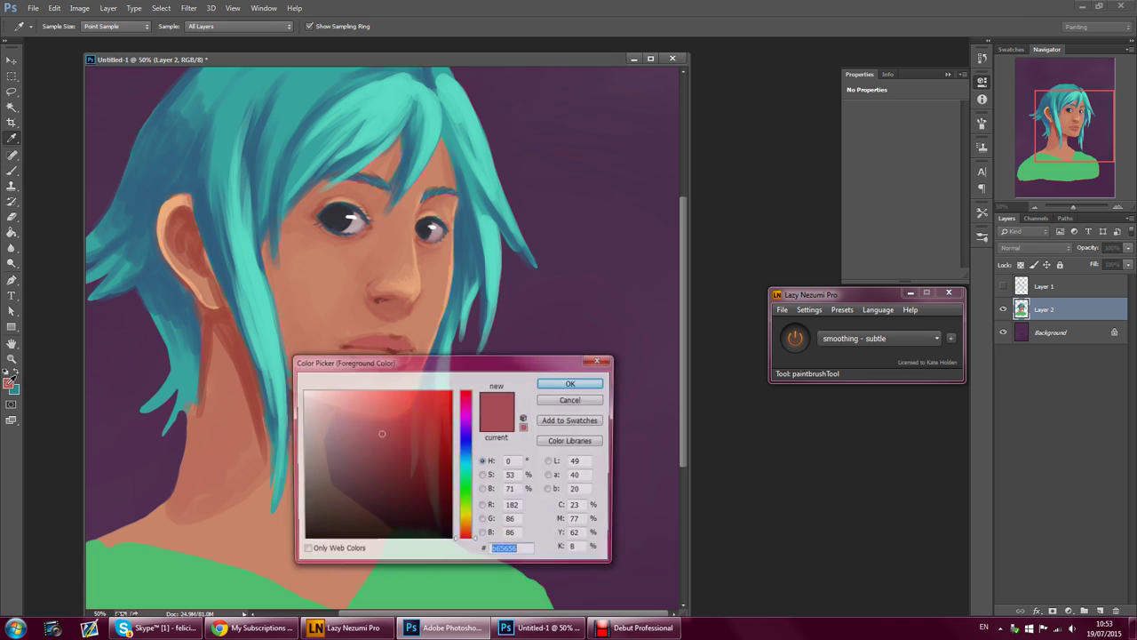
pyautogui.click(376, 350)
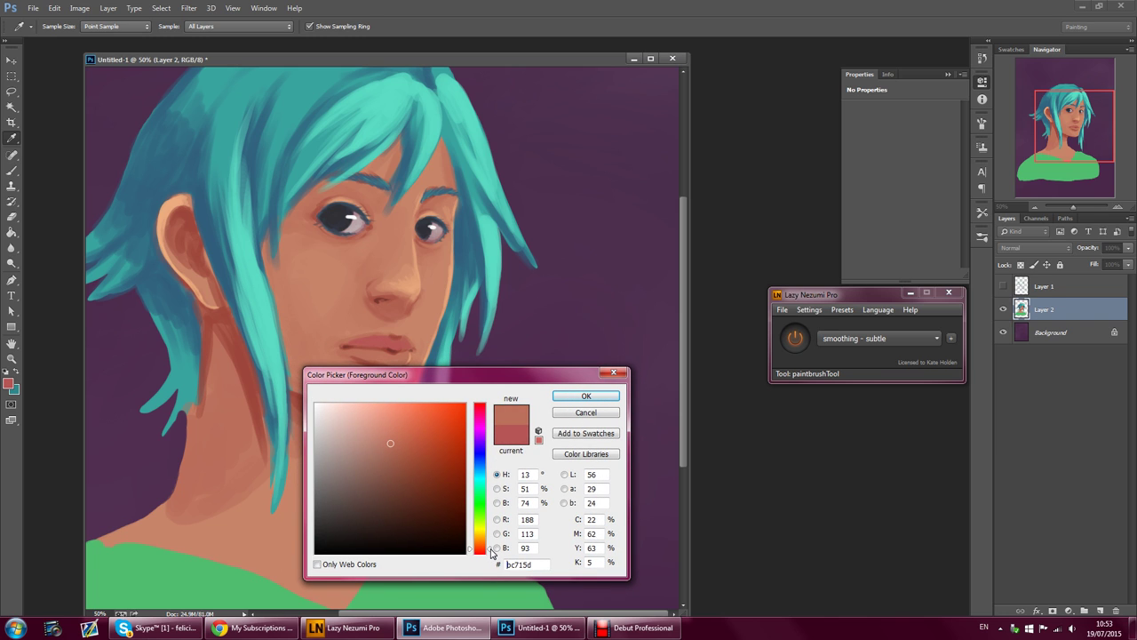
pyautogui.click(491, 554)
pyautogui.moveTo(386, 453); pyautogui.dragTo(391, 437)
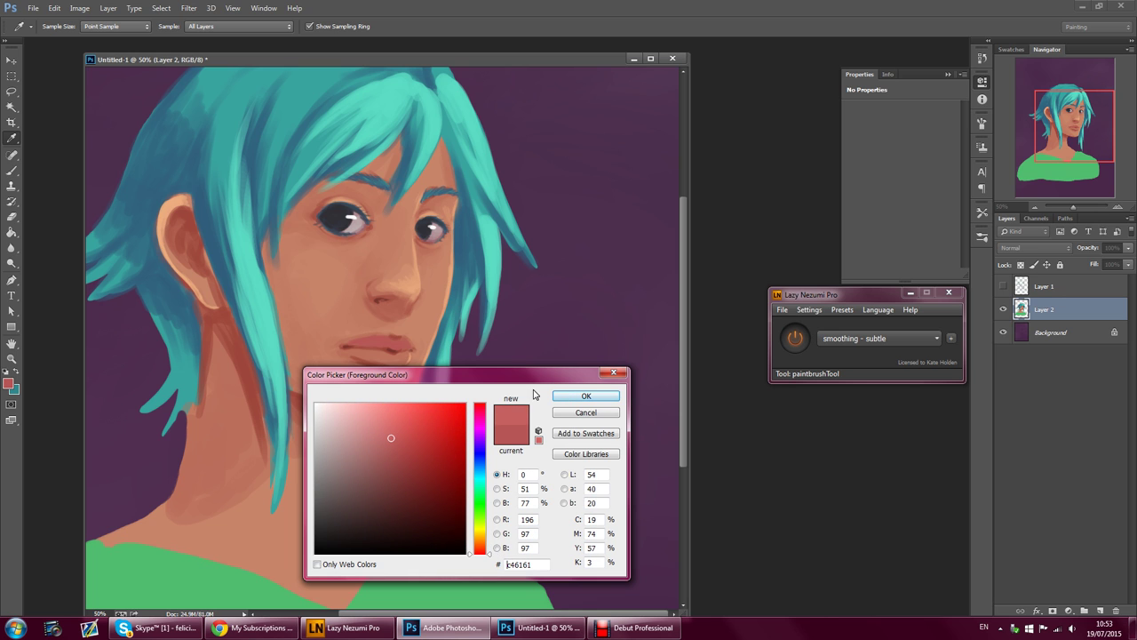
pyautogui.click(586, 395)
pyautogui.press('b')
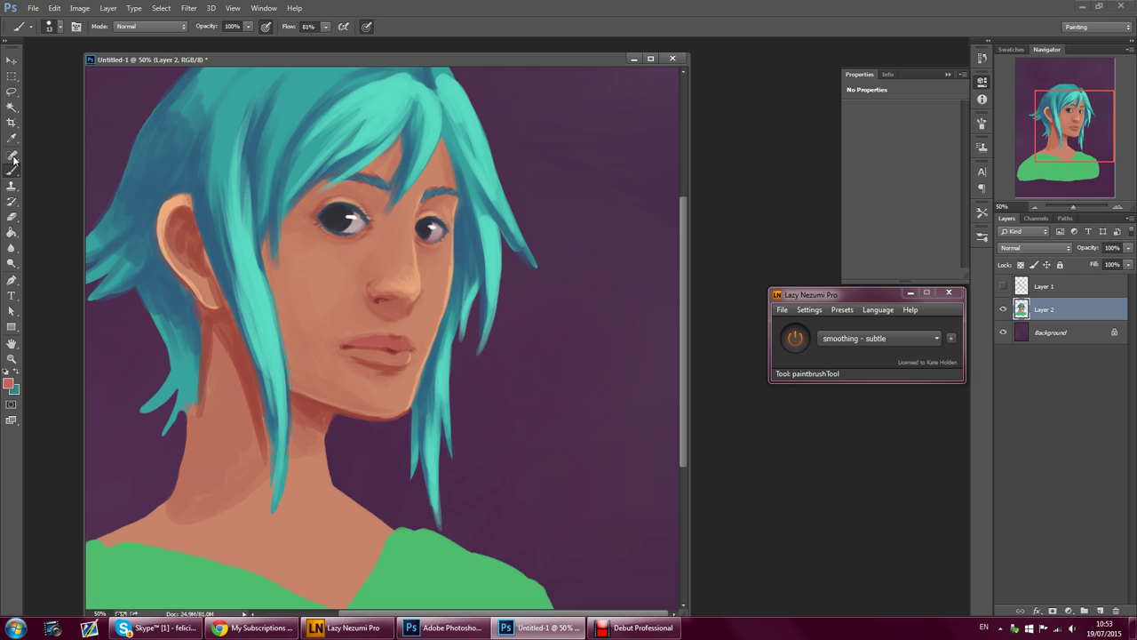
pyautogui.click(49, 27)
pyautogui.click(120, 116)
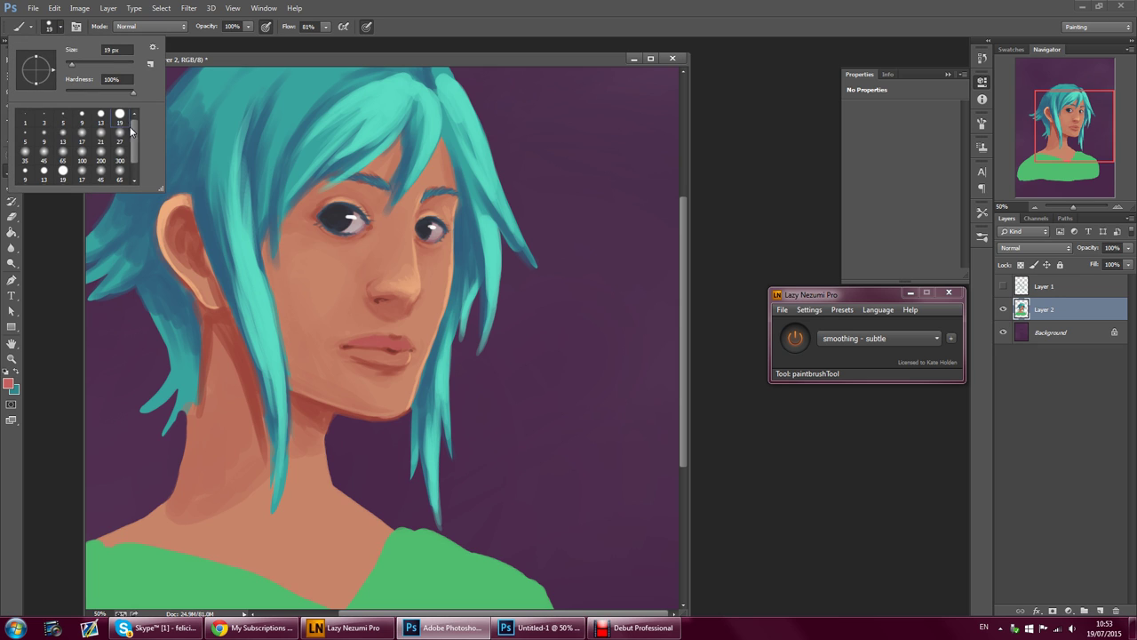
pyautogui.click(362, 356)
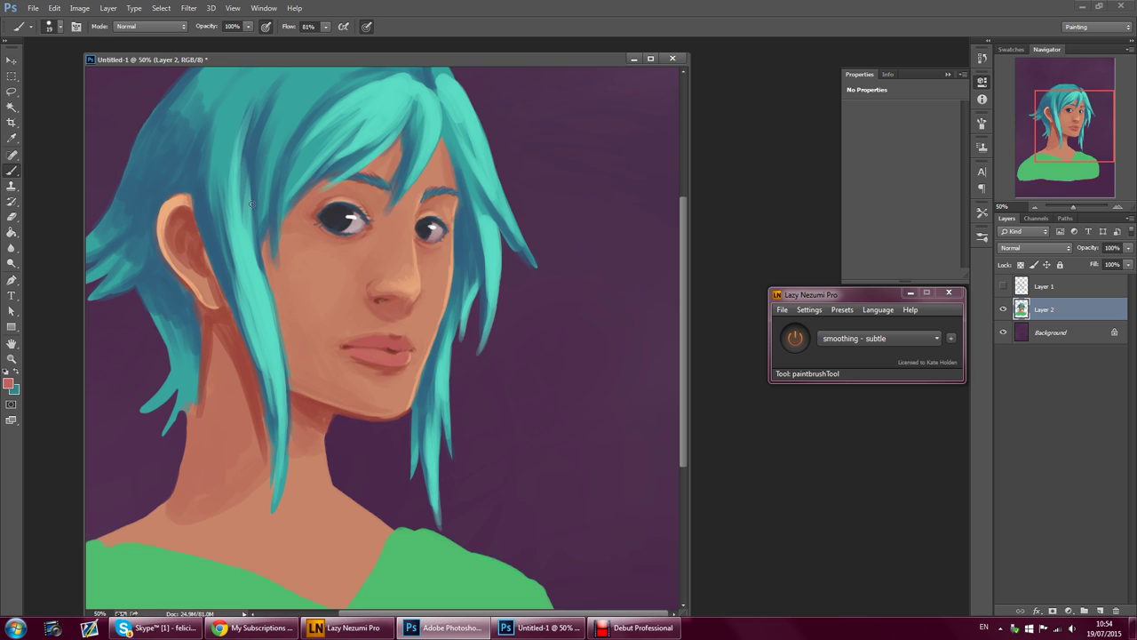
# - Sample the skin tone between the nose and mouth and touch up the skin around the upper lip
pyautogui.click(12, 138)
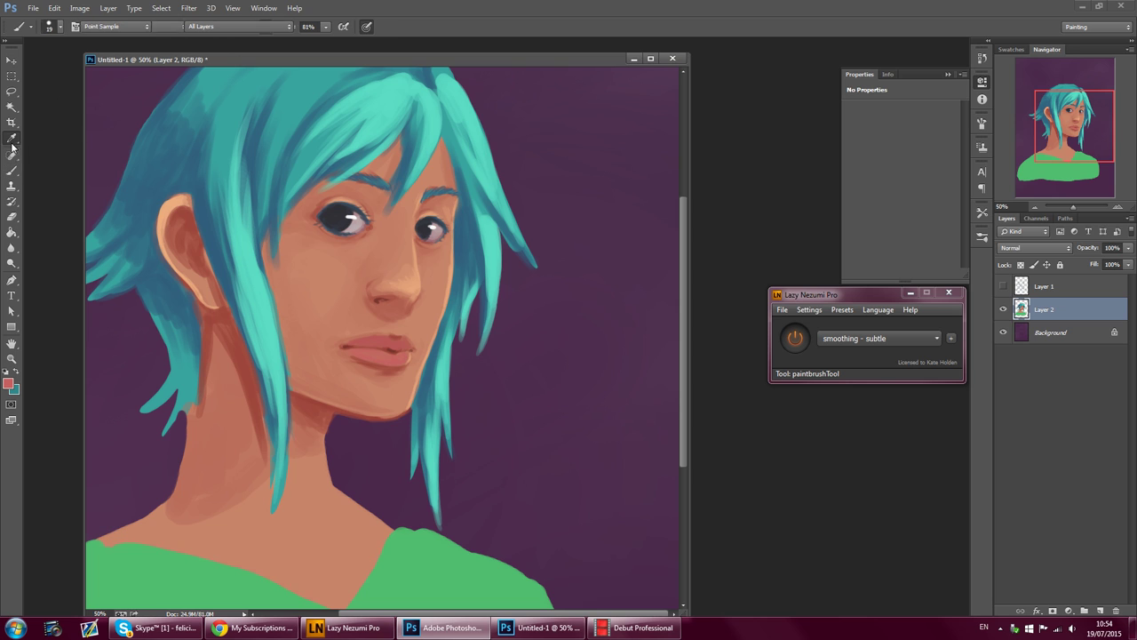
pyautogui.click(396, 330)
pyautogui.click(359, 325)
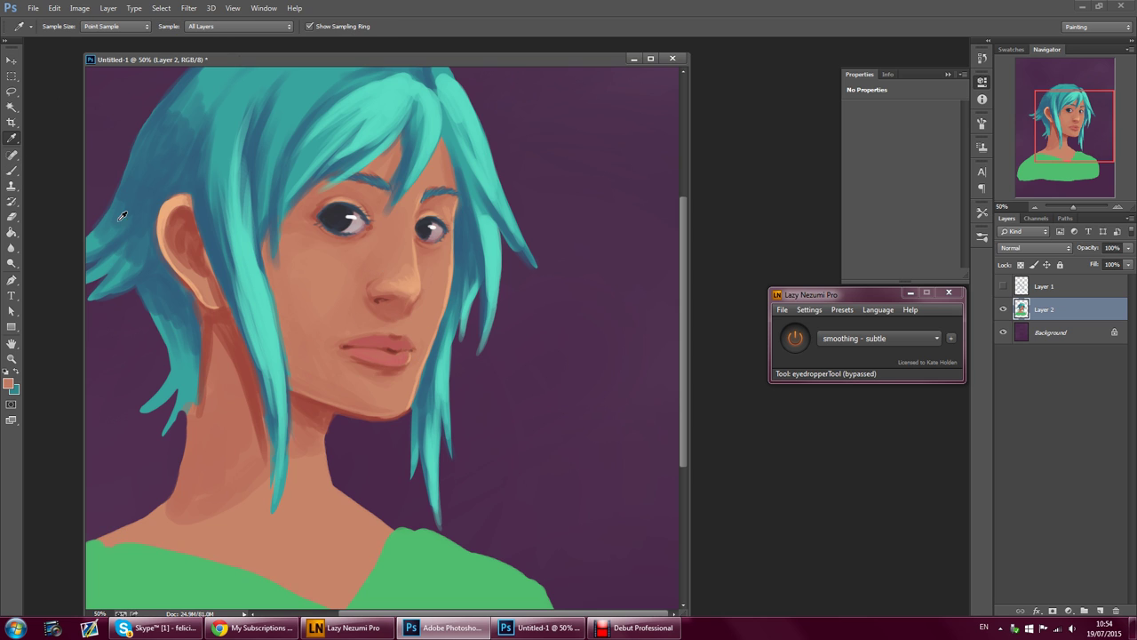
pyautogui.click(9, 172)
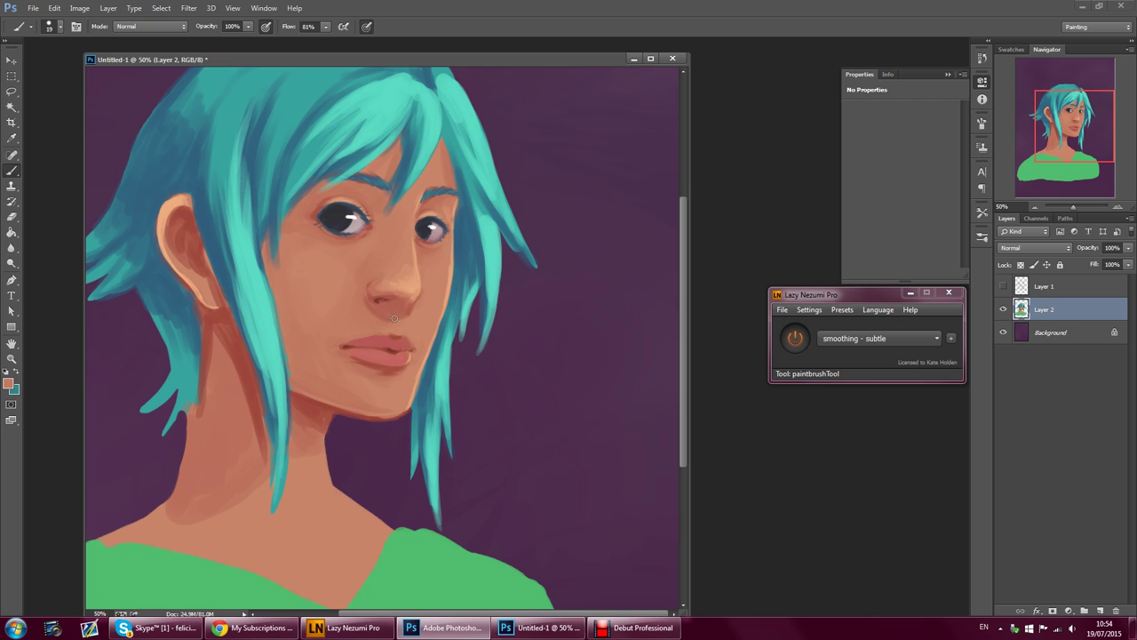
pyautogui.click(51, 26)
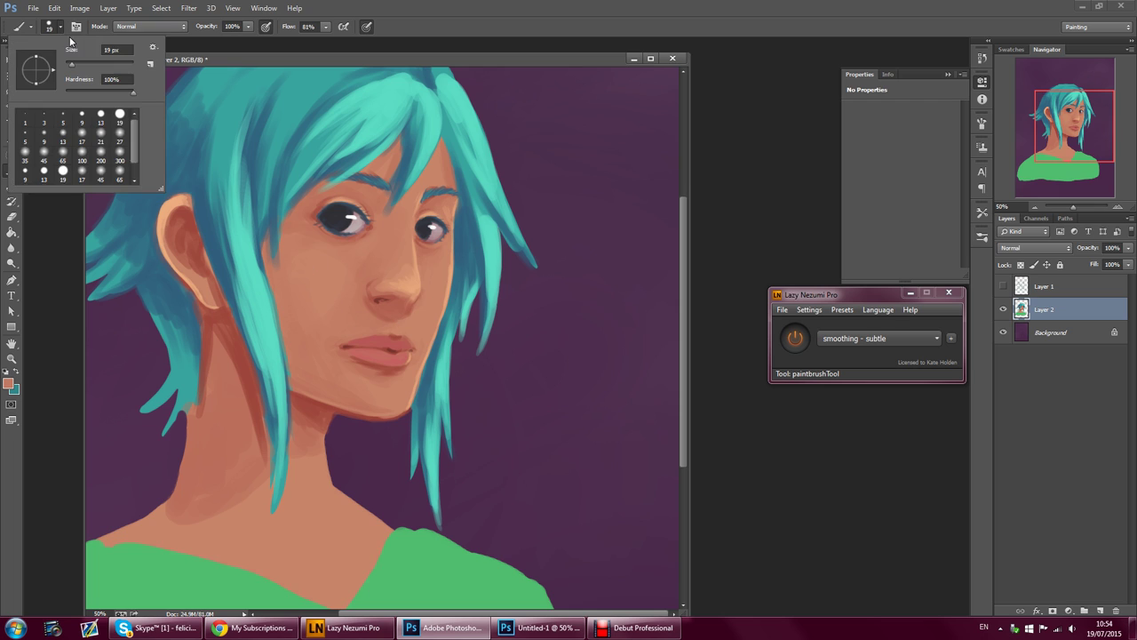
pyautogui.click(60, 271)
# - Shift the sampled cheek tone to #c76a6a, brighten it slightly and paint a soft blush on the near cheek with a 472 px, 0% hardness brush
pyautogui.click(12, 139)
pyautogui.click(318, 267)
pyautogui.click(8, 383)
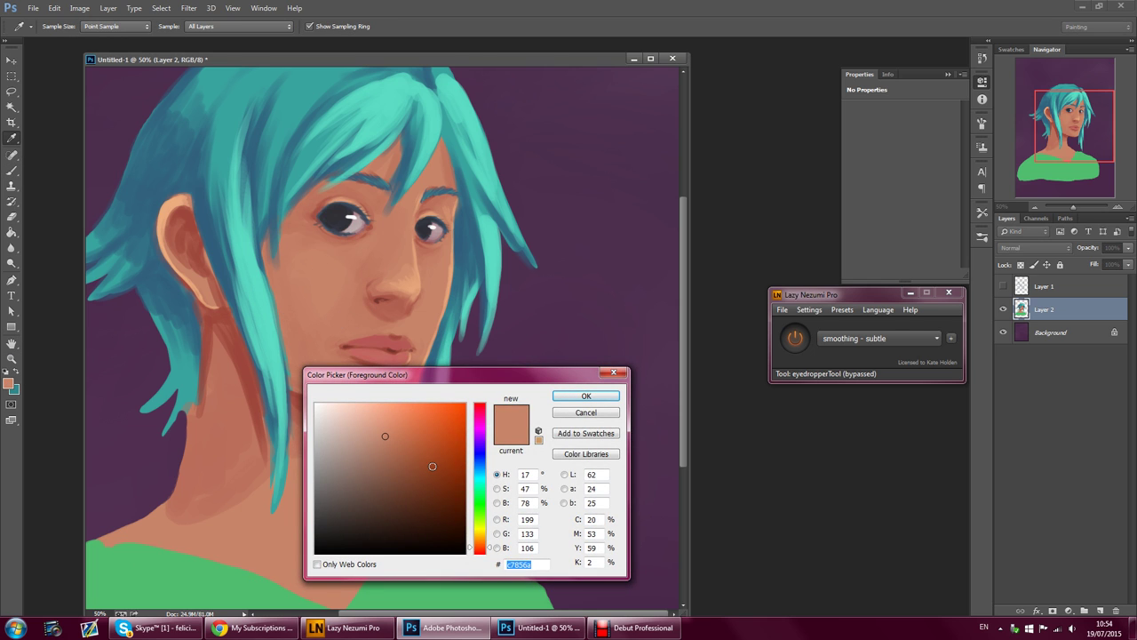
pyautogui.write('c76a6a')
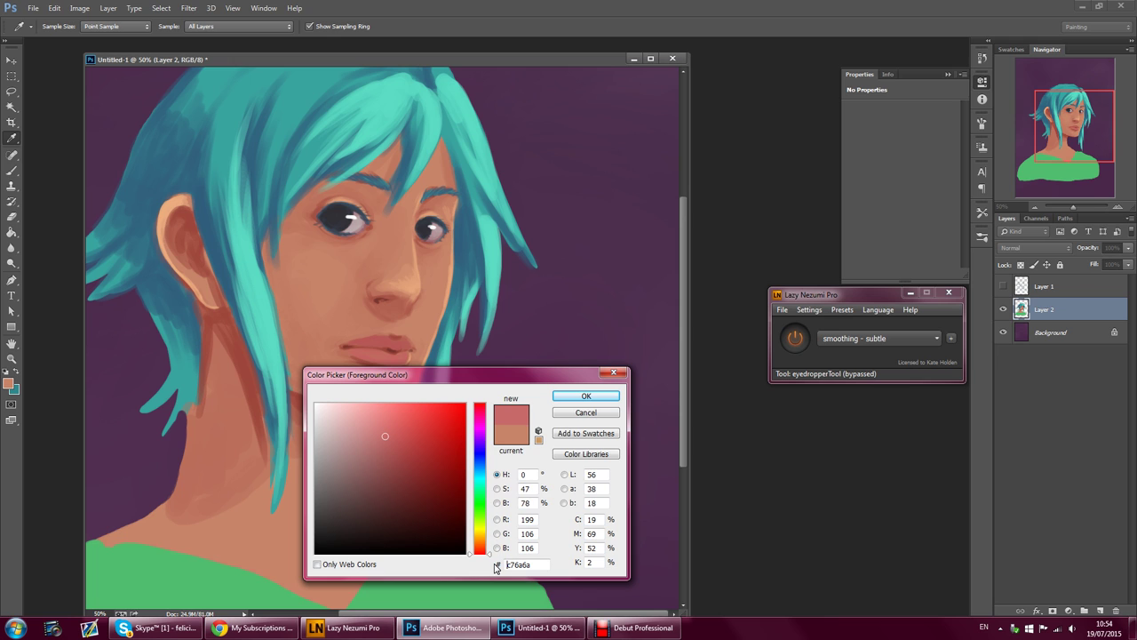
pyautogui.click(382, 430)
pyautogui.press('Return')
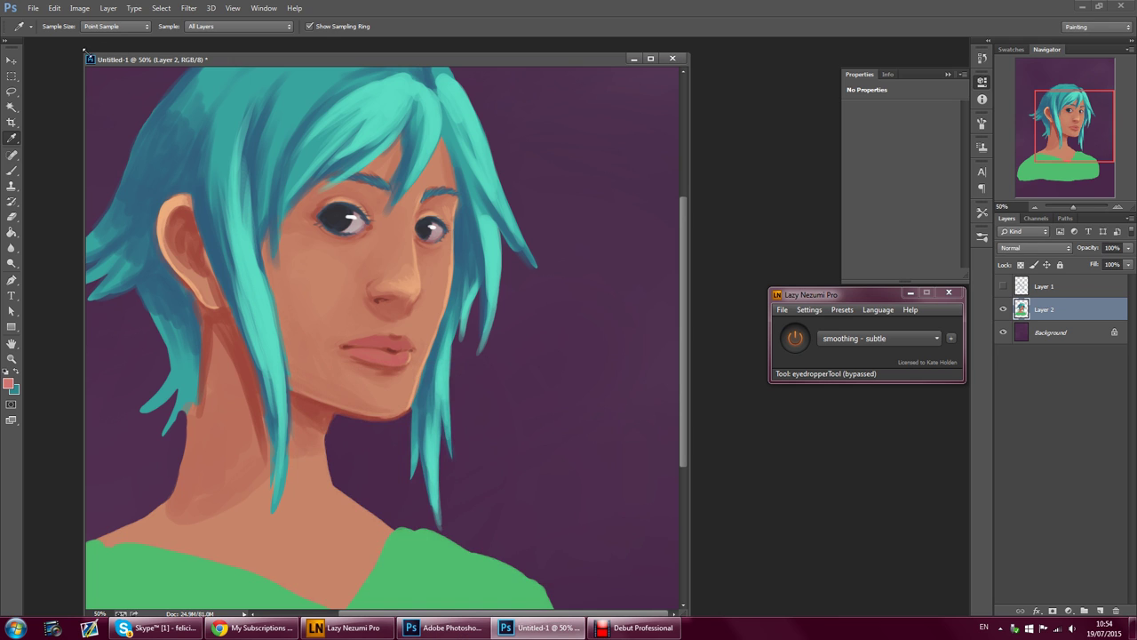
pyautogui.click(12, 169)
pyautogui.click(58, 27)
pyautogui.click(120, 153)
pyautogui.moveTo(120, 66); pyautogui.dragTo(133, 71)
pyautogui.press('Return')
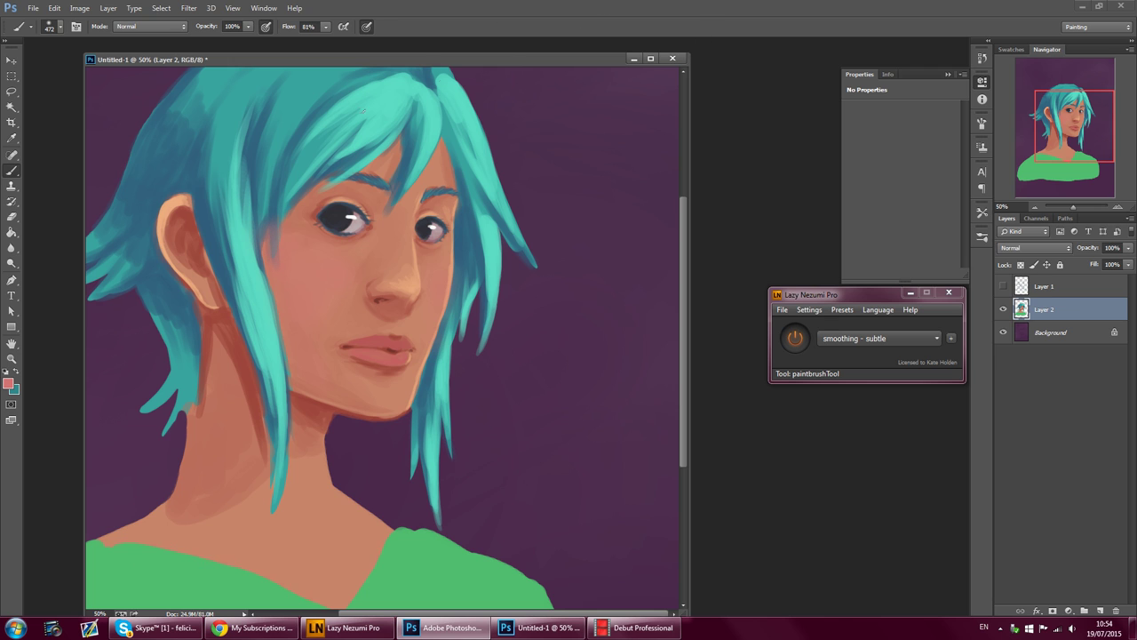
pyautogui.click(80, 10)
pyautogui.moveTo(115, 39)
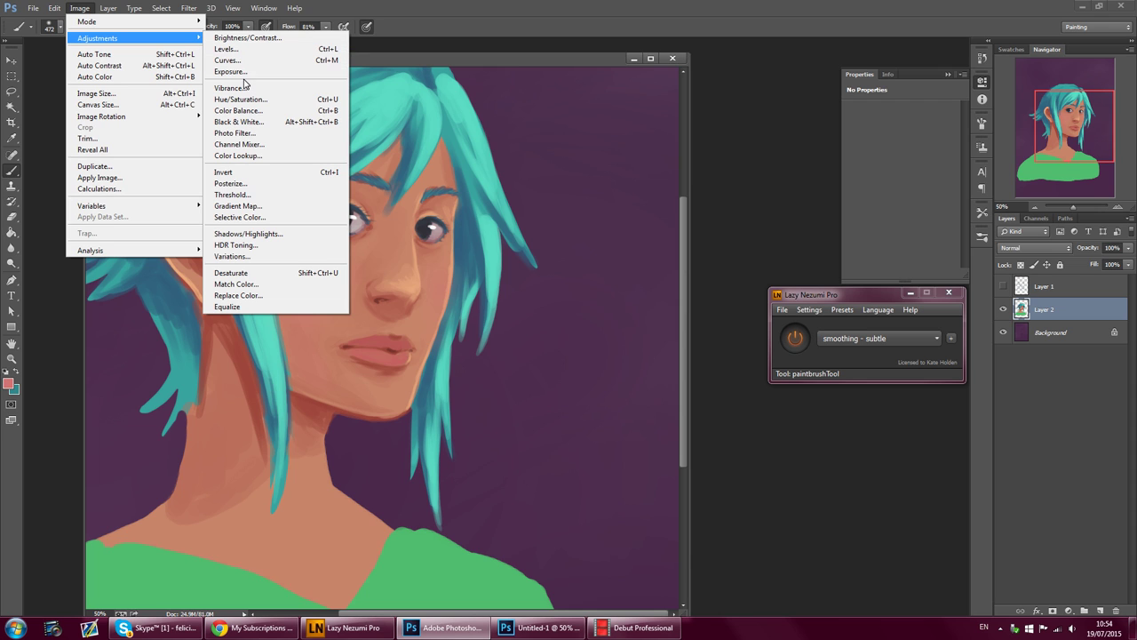
pyautogui.click(447, 58)
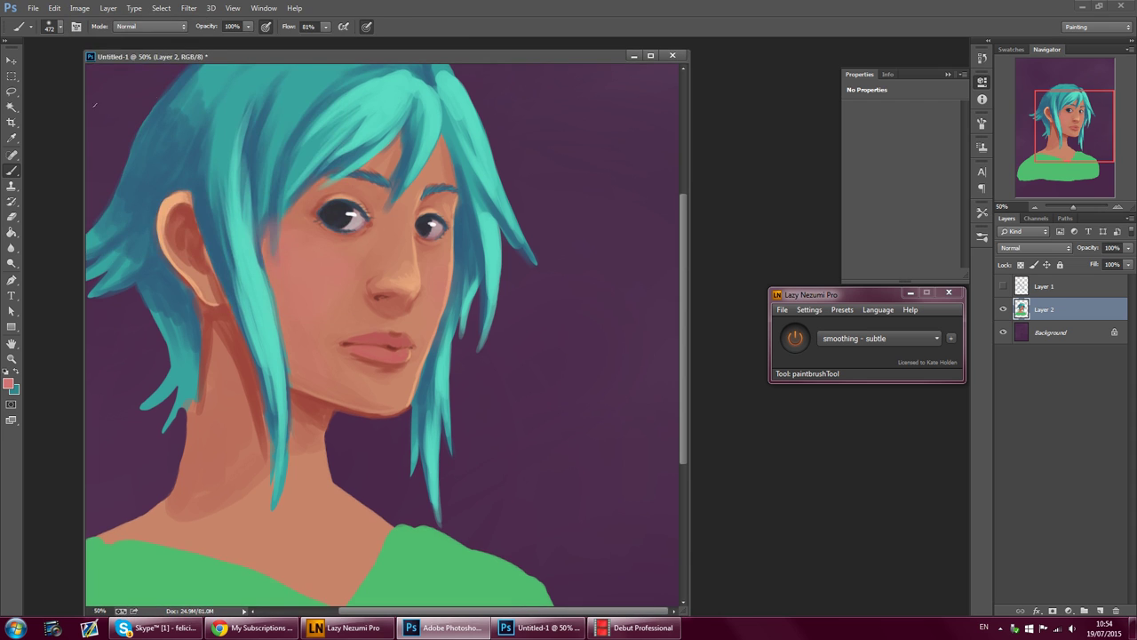
# - Sample the dark tone of the near eye and refine the dark shapes of both eyes with the hard 19 px brush
pyautogui.press('i')
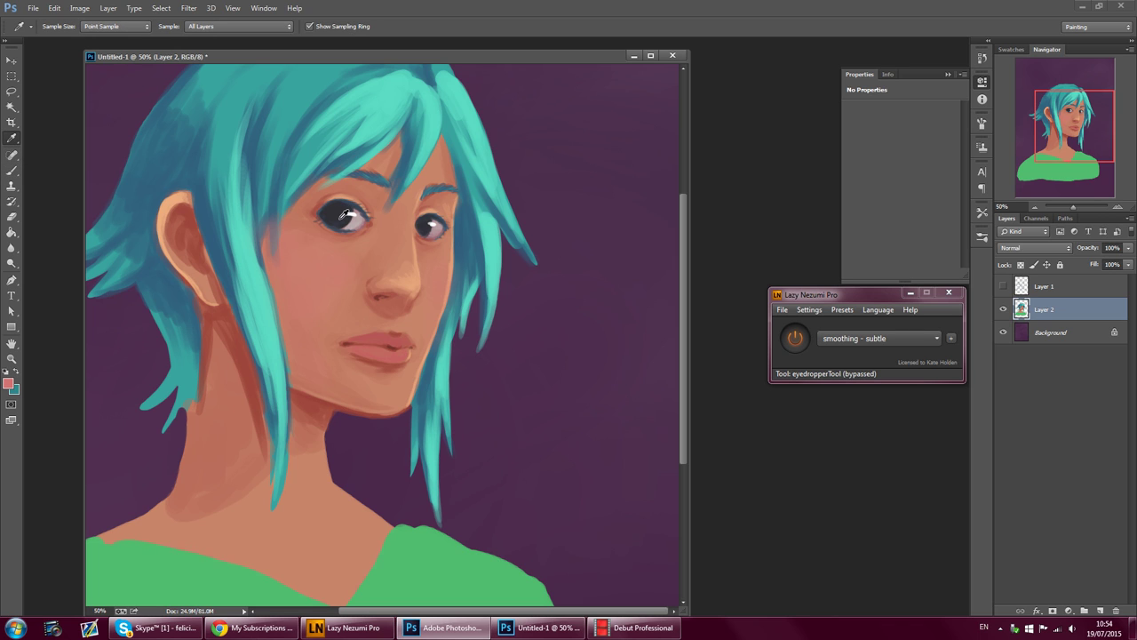
pyautogui.click(347, 218)
pyautogui.press('b')
pyautogui.click(60, 28)
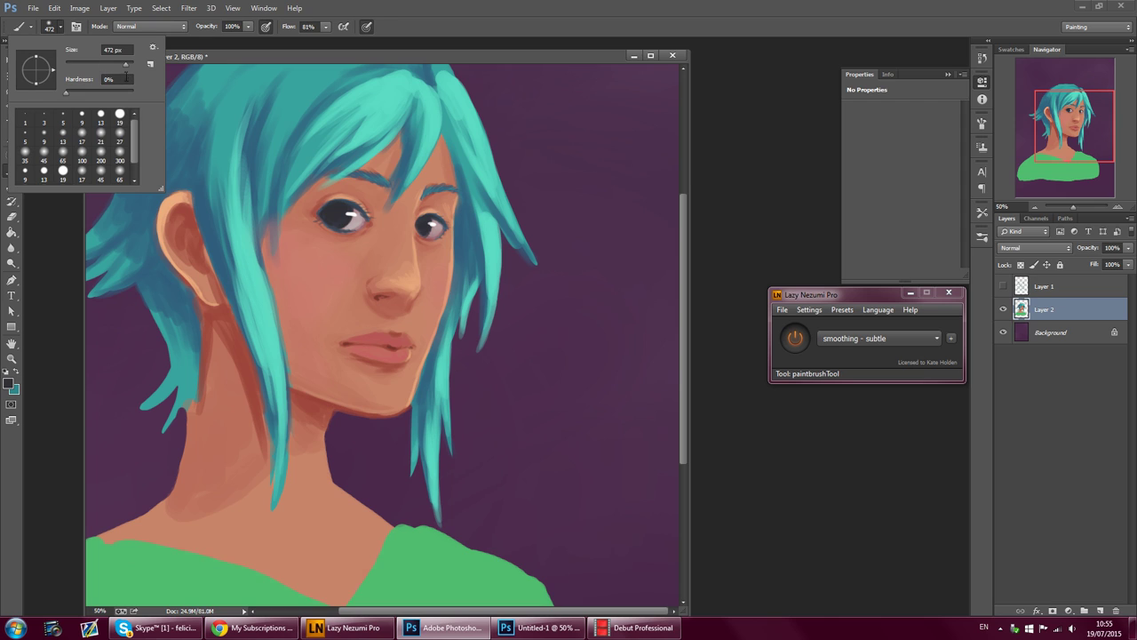
pyautogui.click(120, 120)
pyautogui.press('Return')
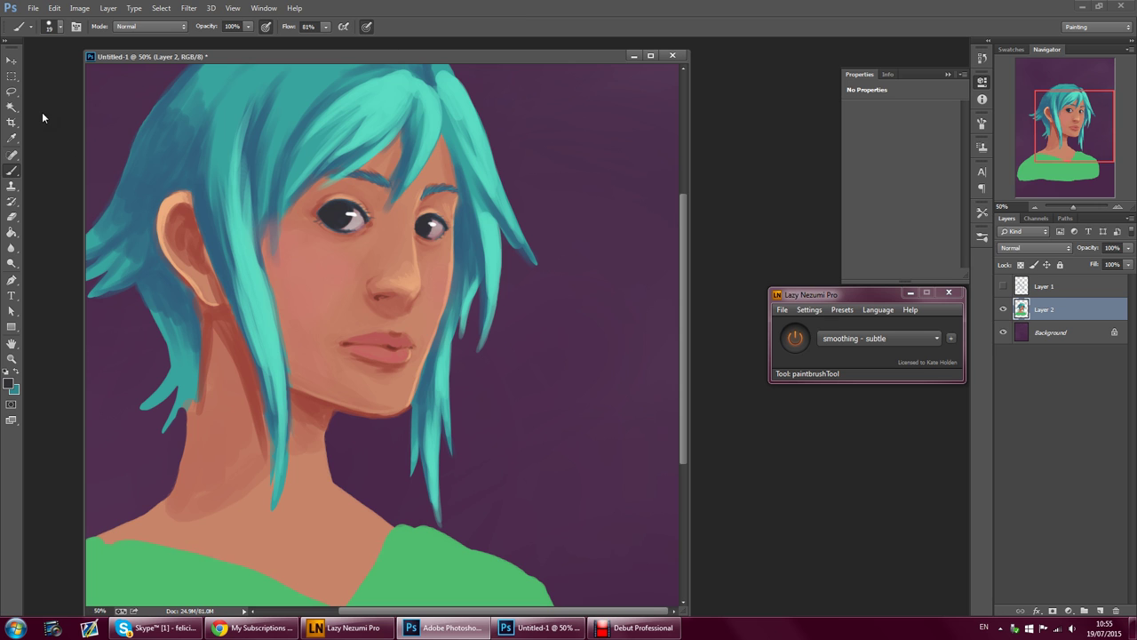
# - Set the foreground color to the dark plum #4a3645 and paint color into the irises with the 19 px brush
pyautogui.click(9, 381)
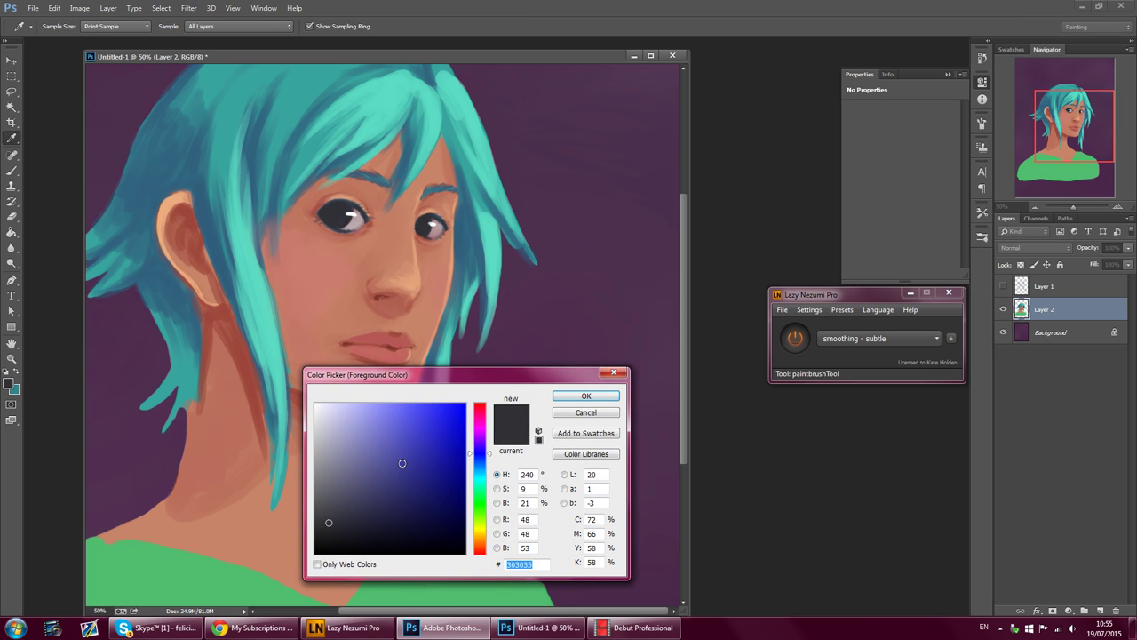
pyautogui.click(344, 220)
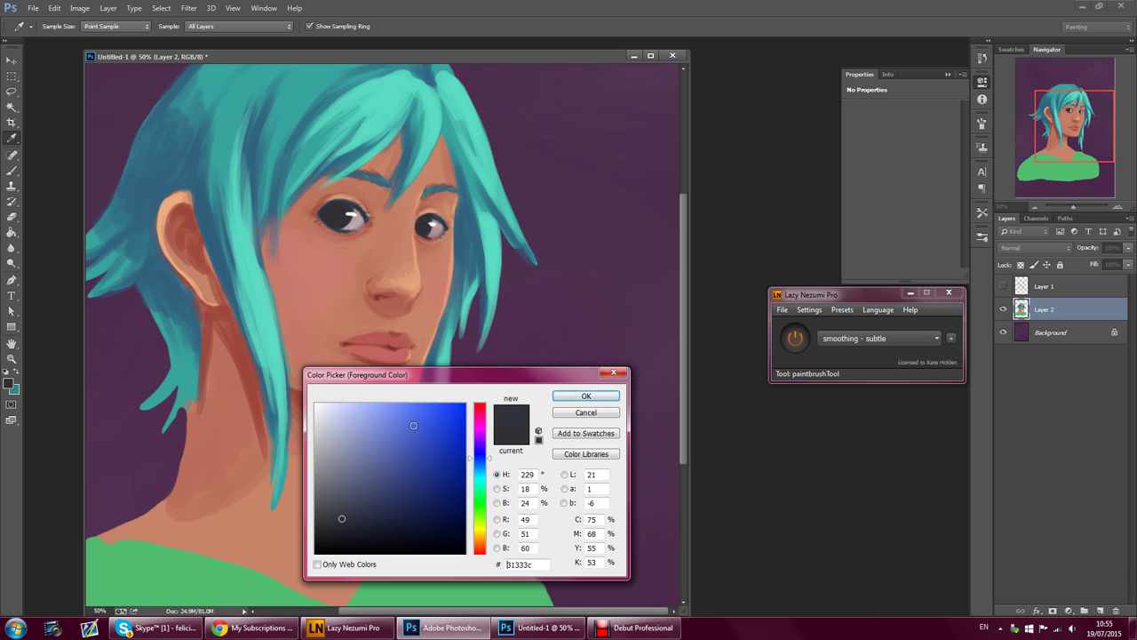
pyautogui.click(480, 455)
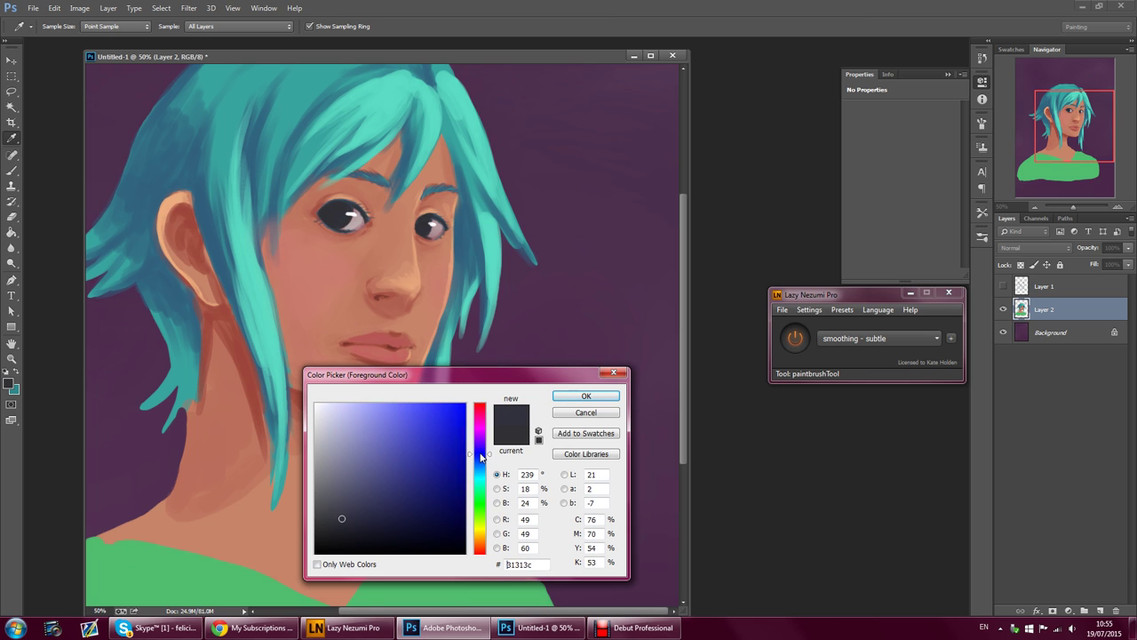
pyautogui.moveTo(481, 455); pyautogui.dragTo(480, 438)
pyautogui.moveTo(343, 519); pyautogui.dragTo(356, 510)
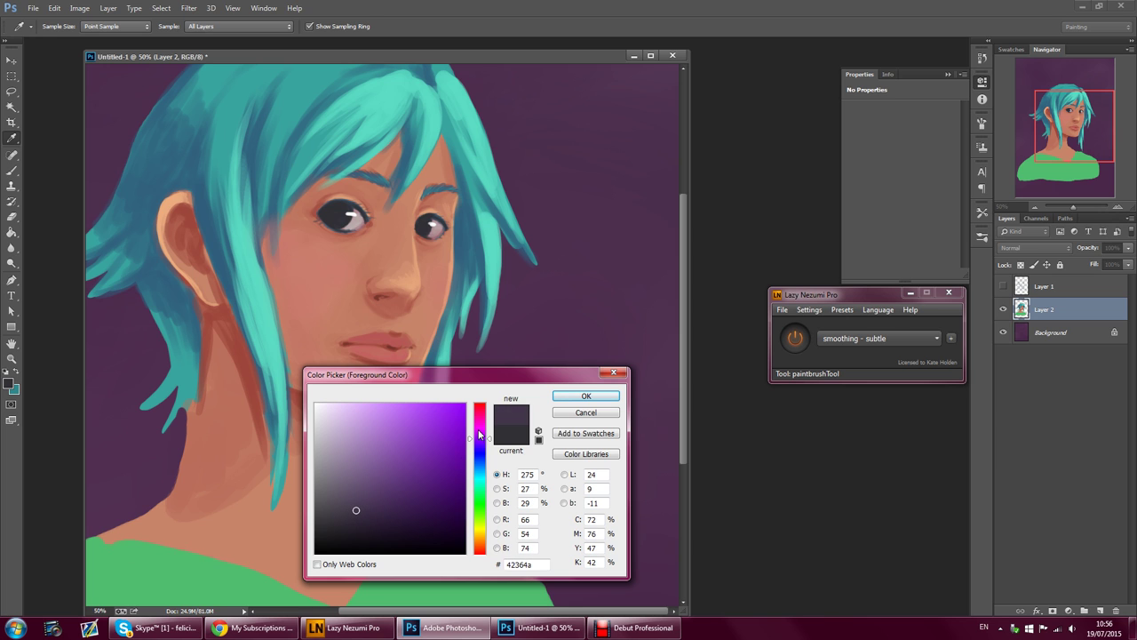
pyautogui.moveTo(491, 439); pyautogui.dragTo(491, 420)
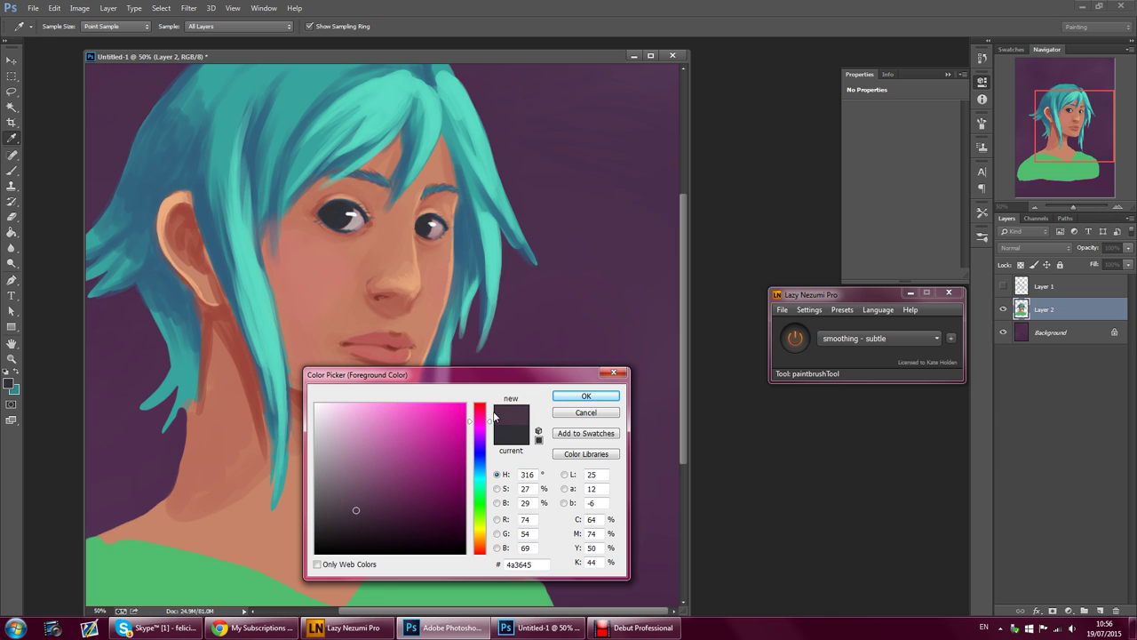
pyautogui.click(586, 398)
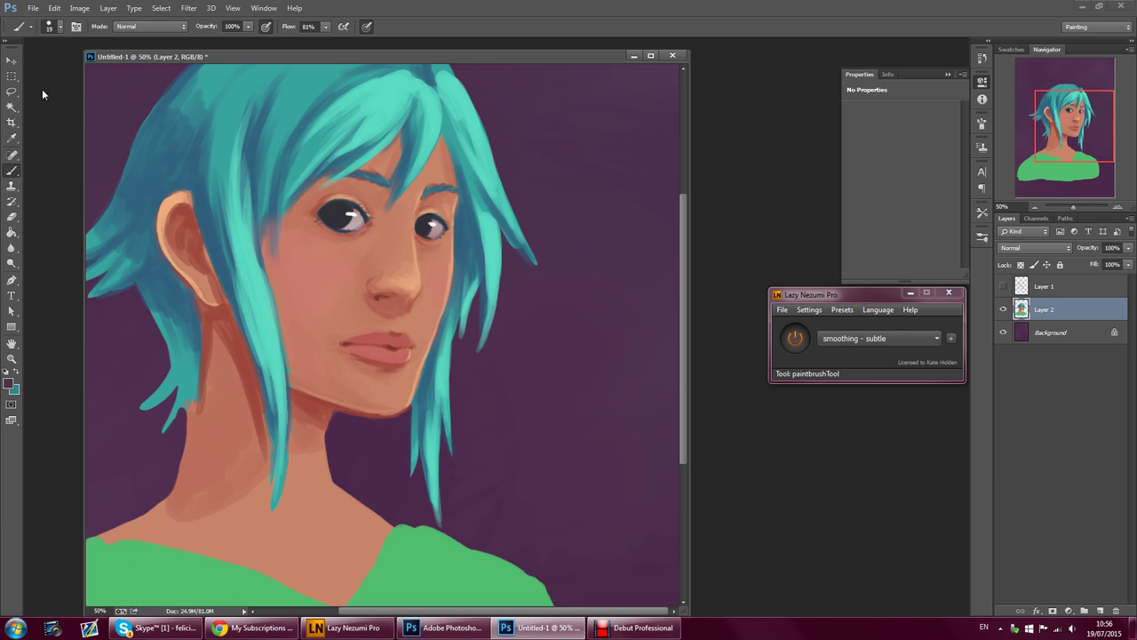
pyautogui.click(54, 26)
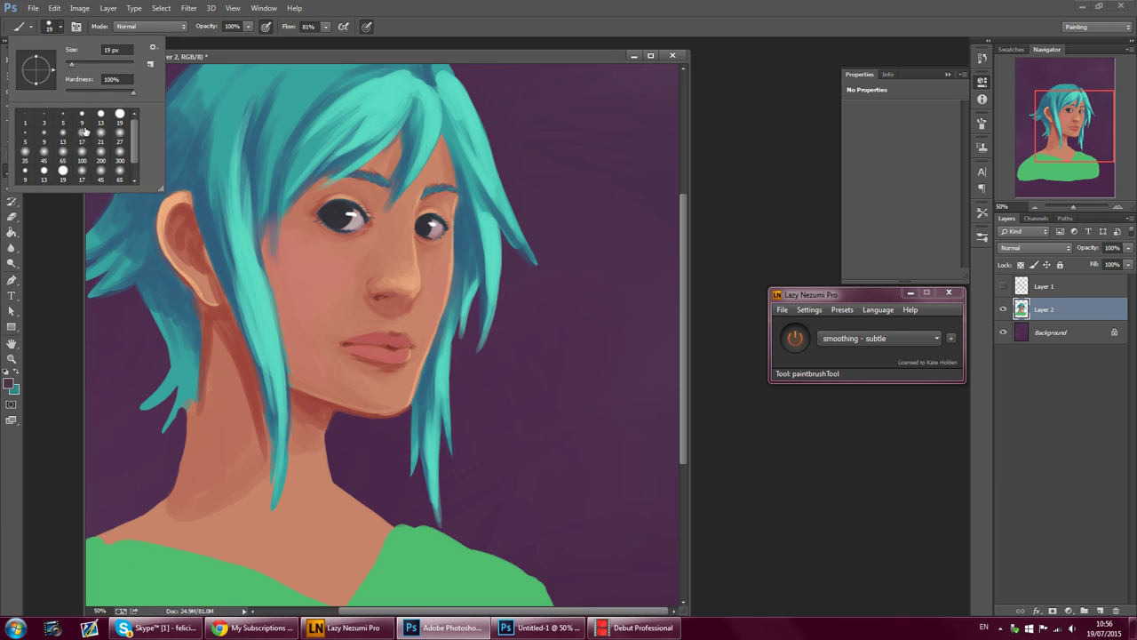
pyautogui.click(336, 223)
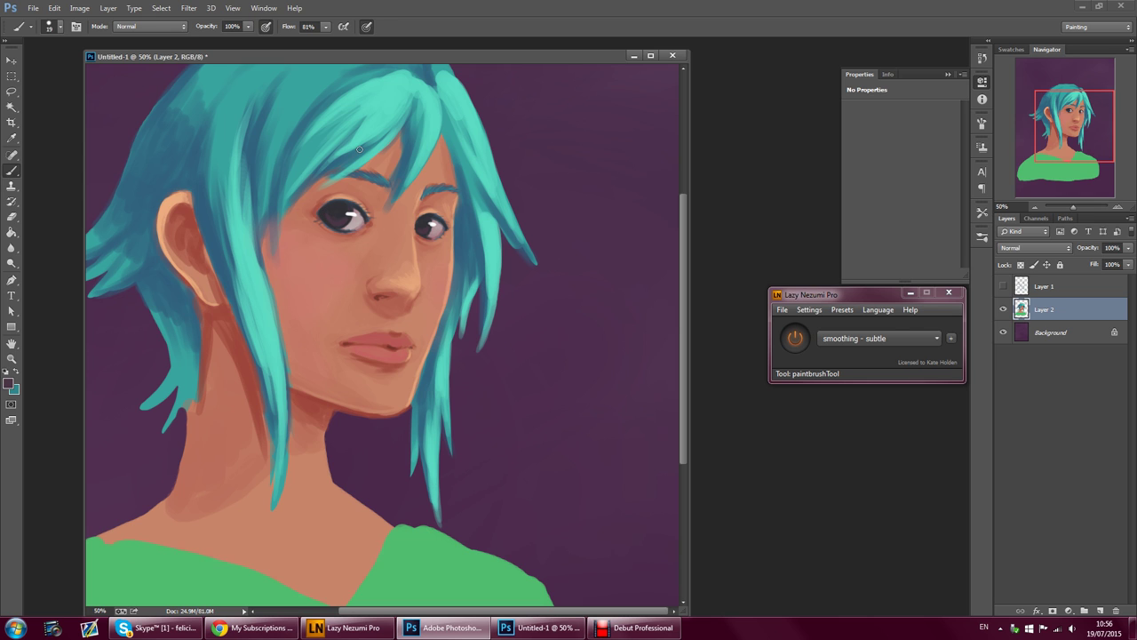
# - Shift the plum foreground color to a lighter, redder tone and add reflected color inside the irises
pyautogui.click(8, 383)
pyautogui.moveTo(360, 504); pyautogui.dragTo(370, 500)
pyautogui.moveTo(488, 423); pyautogui.dragTo(489, 412)
pyautogui.moveTo(370, 504); pyautogui.dragTo(375, 495)
pyautogui.click(566, 399)
pyautogui.press('b')
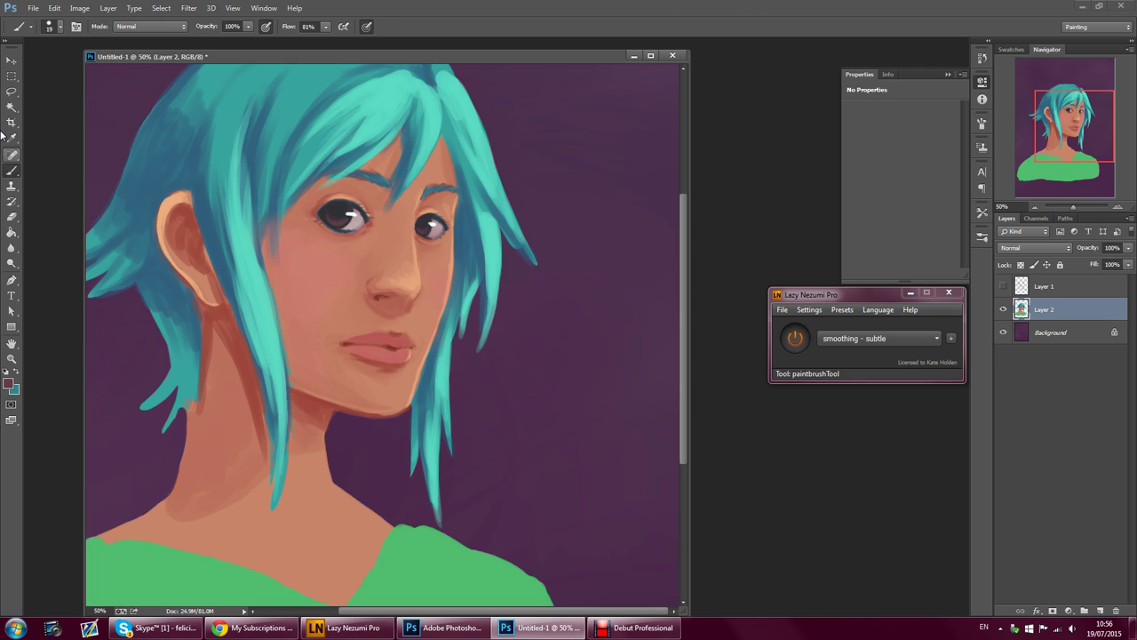
pyautogui.click(80, 8)
pyautogui.moveTo(98, 38)
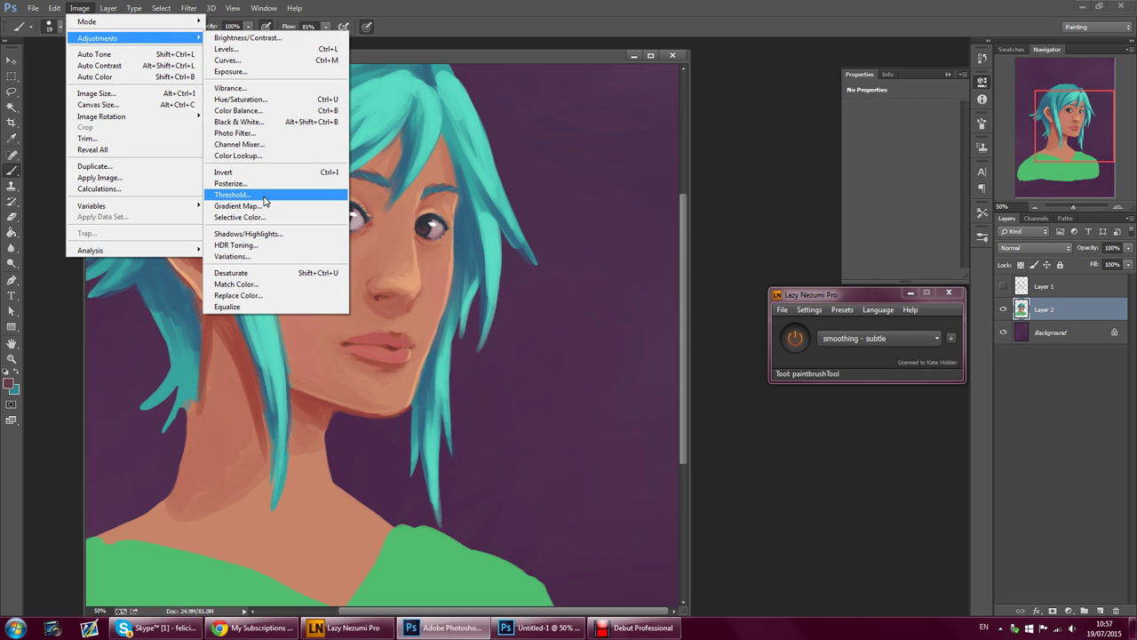
pyautogui.click(499, 51)
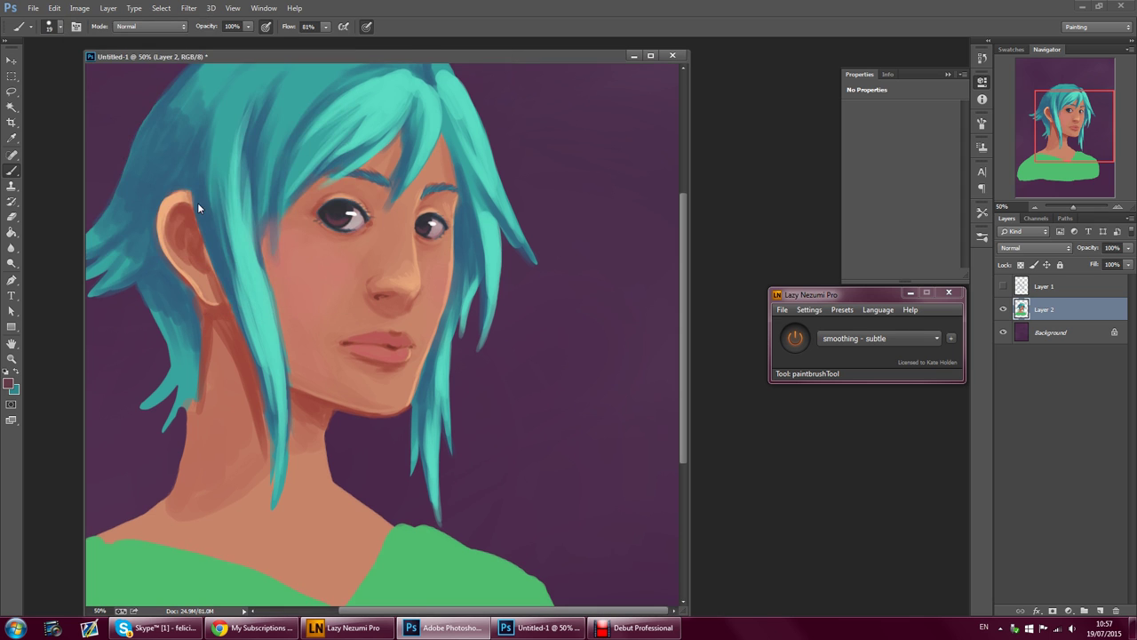
# - Sample the lower lip tone, lighten the foreground color to the pink #f09c91 and paint a highlight on the lower lip
pyautogui.press('i')
pyautogui.click(401, 354)
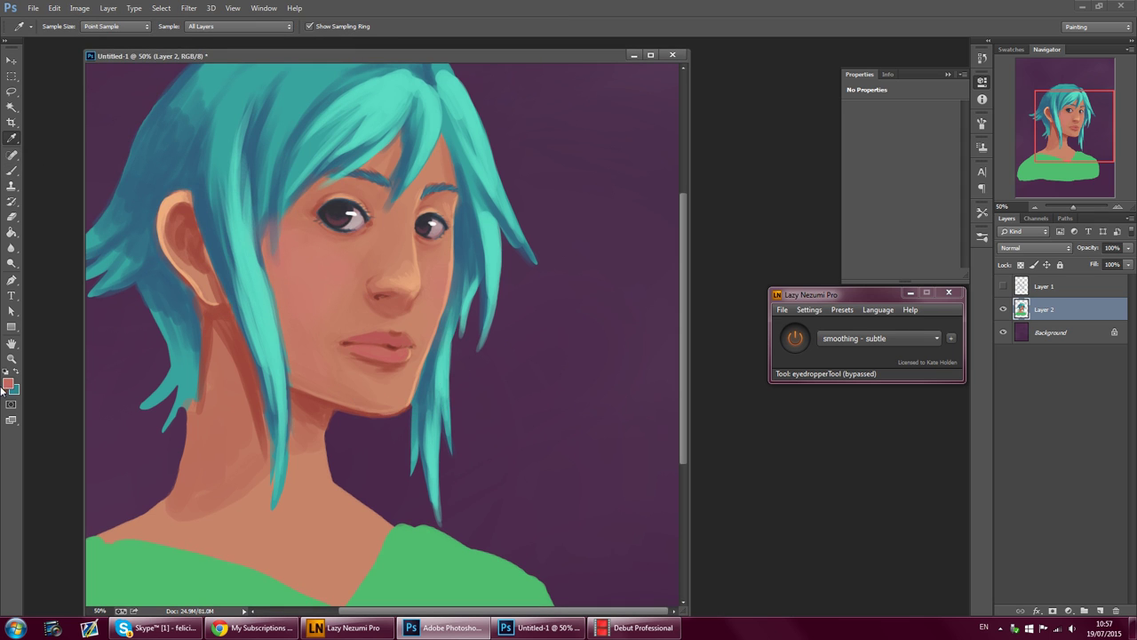
pyautogui.click(9, 384)
pyautogui.moveTo(390, 435); pyautogui.dragTo(374, 412)
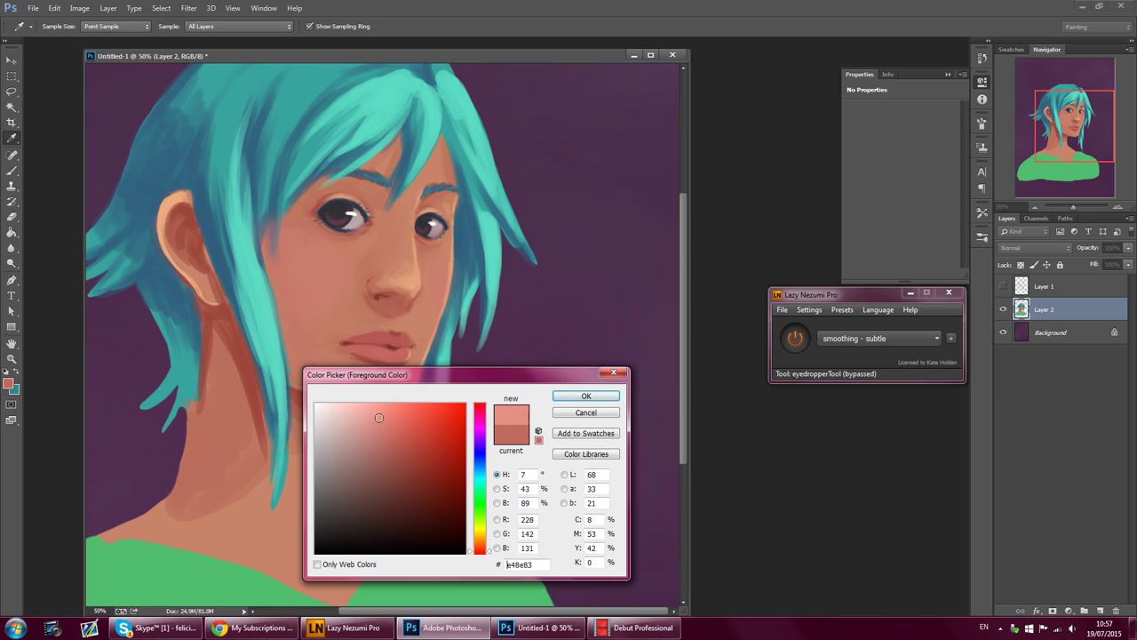
pyautogui.click(585, 395)
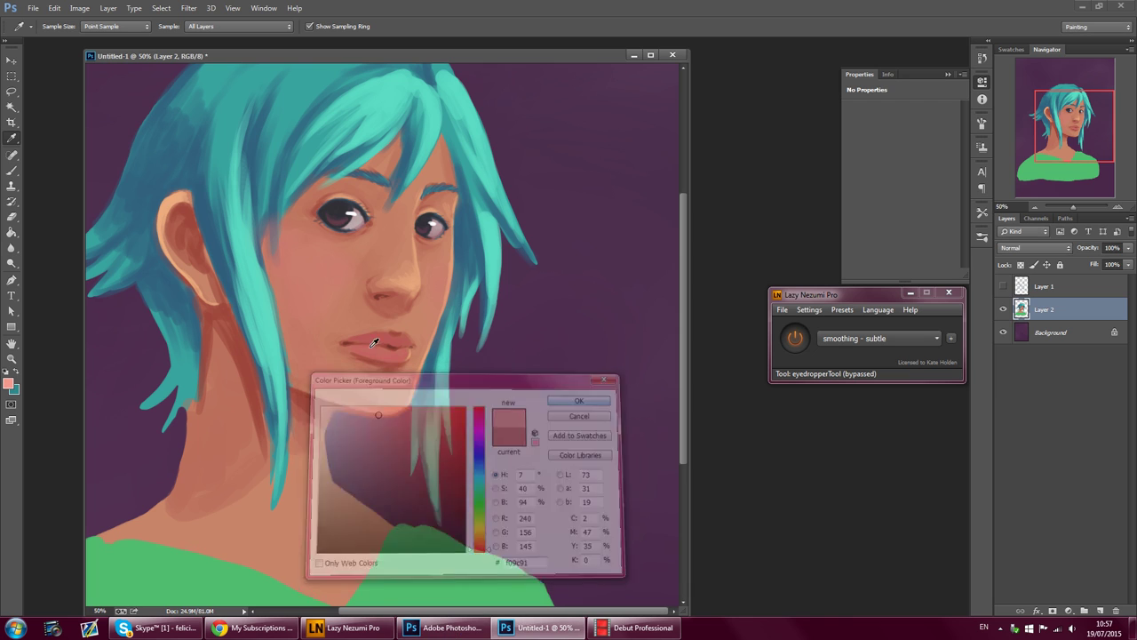
pyautogui.press('b')
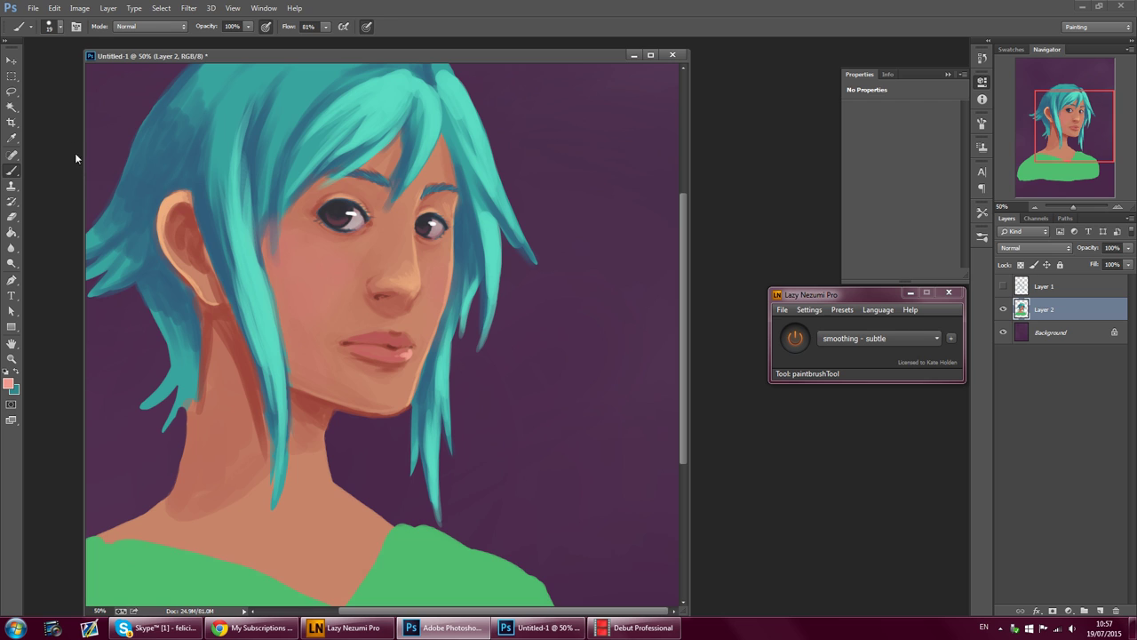
# - Sample the upper lip color, darken it to a deeper red and deepen the upper lip with the 19 px brush
pyautogui.click(12, 138)
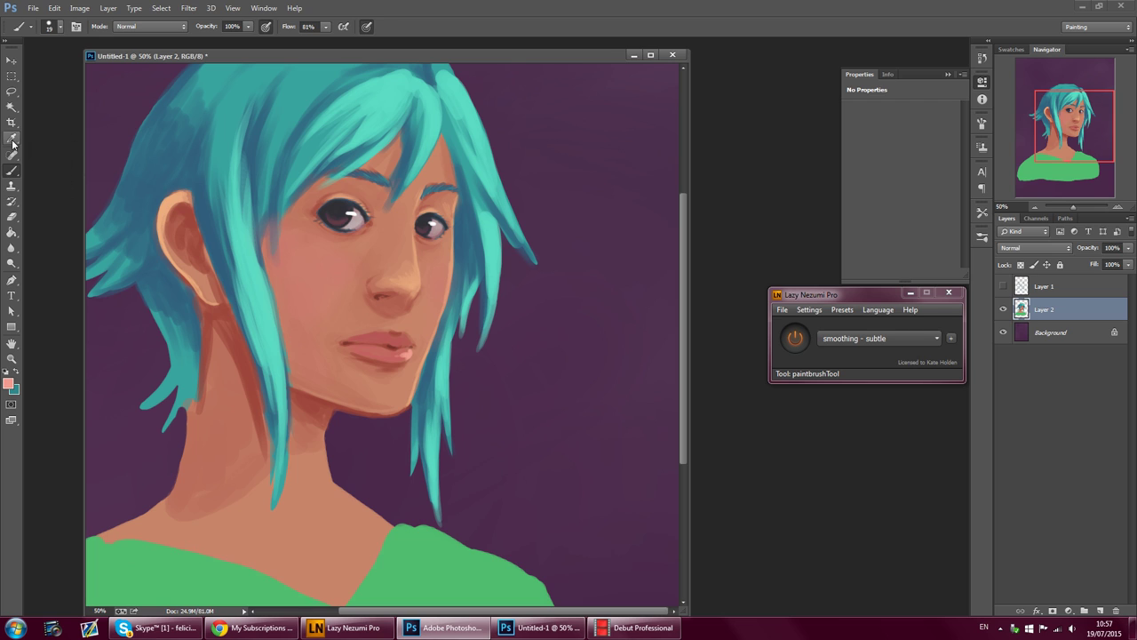
pyautogui.click(398, 339)
pyautogui.moveTo(398, 338); pyautogui.dragTo(390, 339)
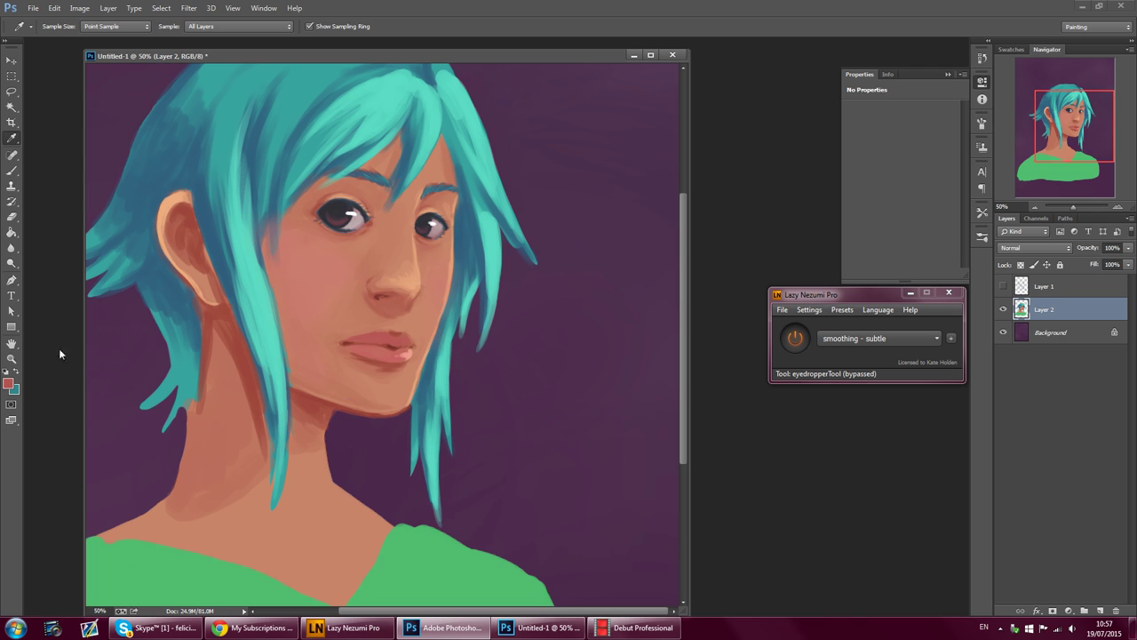
pyautogui.click(9, 383)
pyautogui.moveTo(395, 449); pyautogui.dragTo(399, 461)
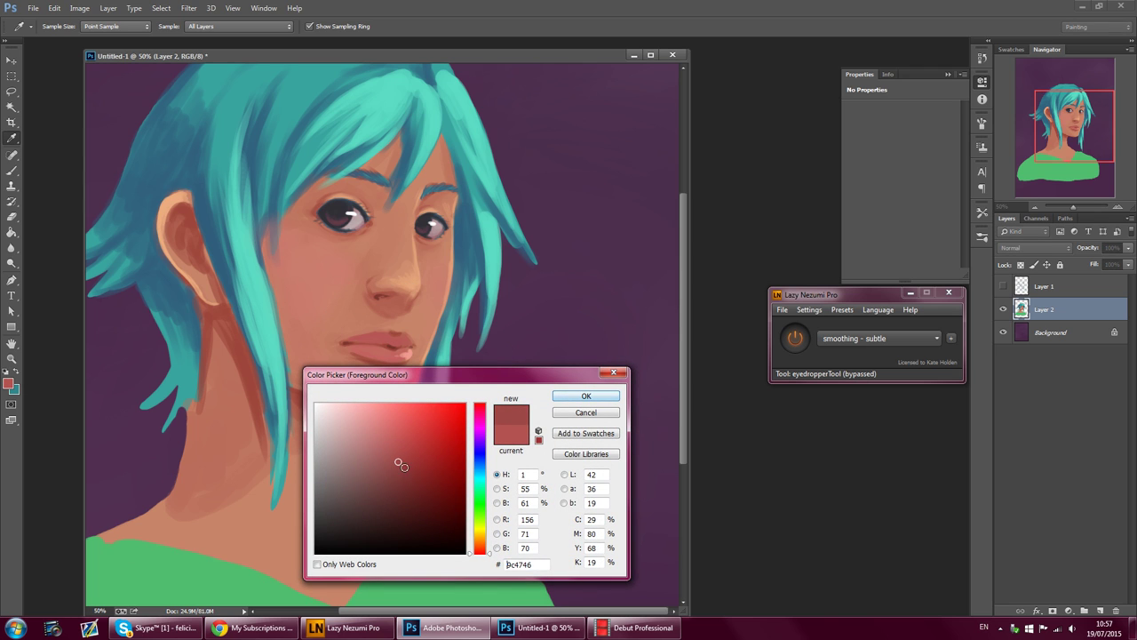
pyautogui.click(401, 466)
pyautogui.click(585, 396)
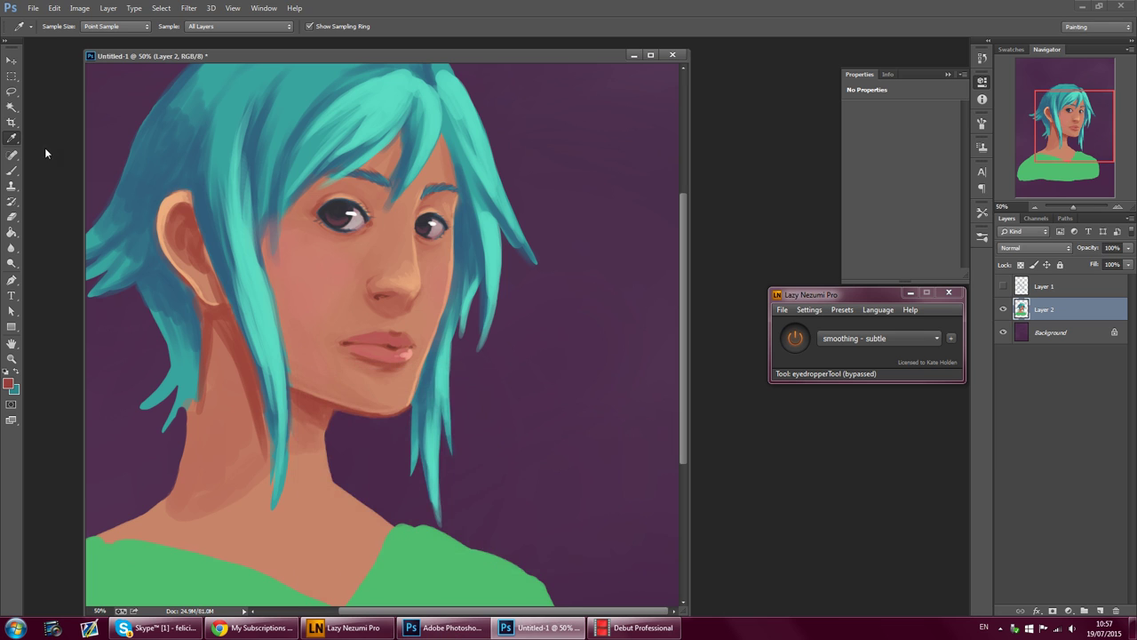
pyautogui.click(12, 169)
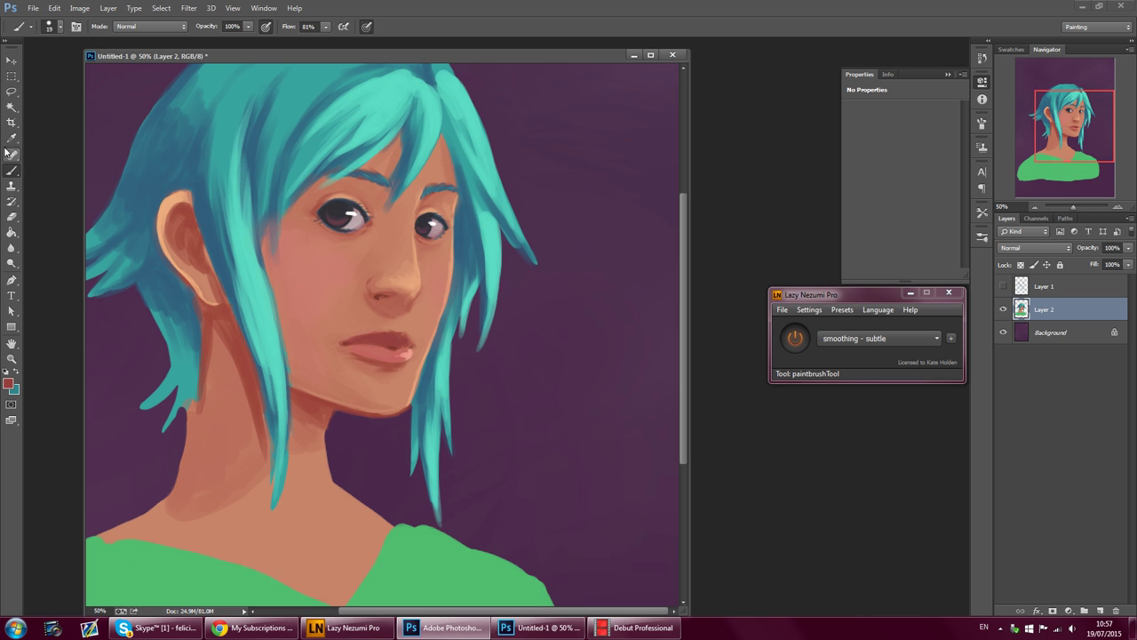
# - Sample the skin tone just above the mouth and refine the upper lip's edge with the 19 px brush
pyautogui.click(12, 137)
pyautogui.click(400, 327)
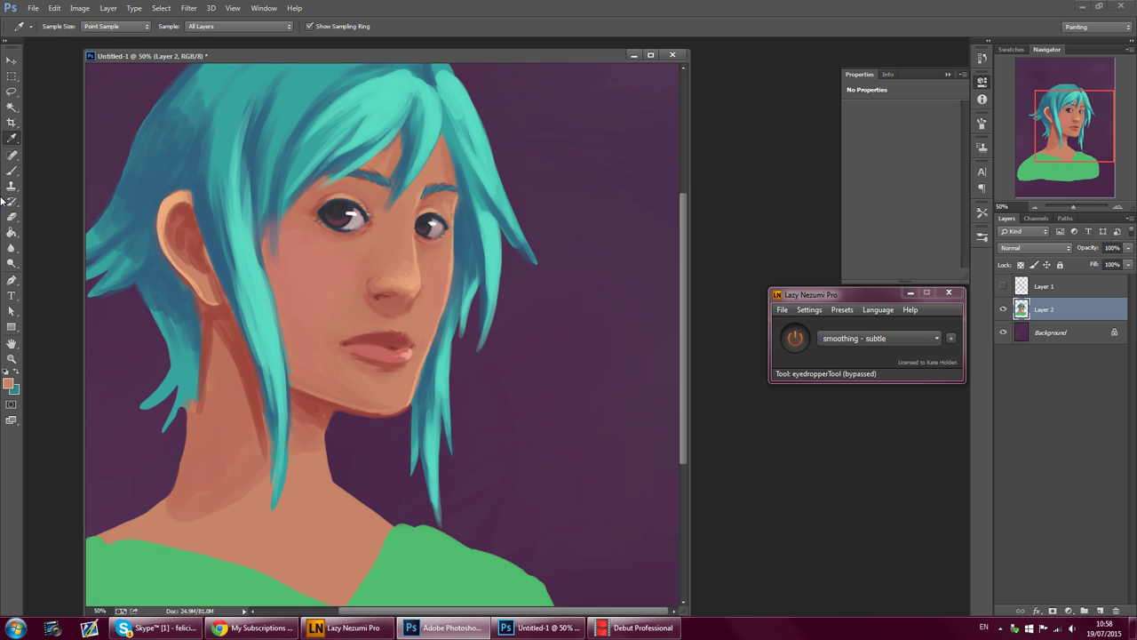
pyautogui.click(13, 172)
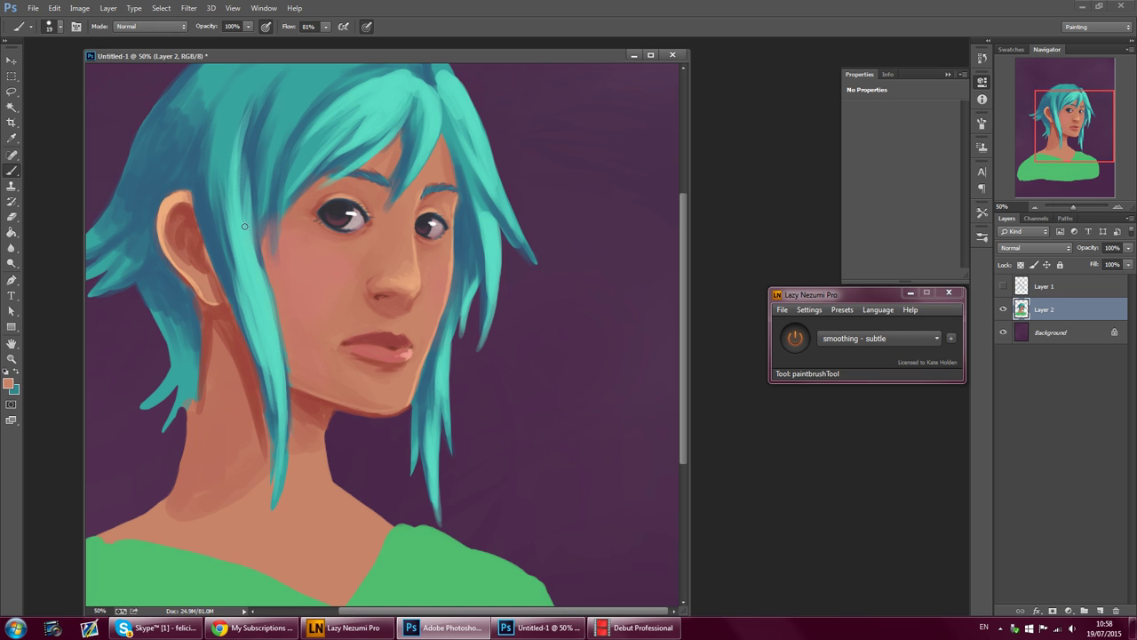
# - Trim the outline where the neck meets the far shoulder with the 19 px Eraser at 72% flow
pyautogui.click(11, 138)
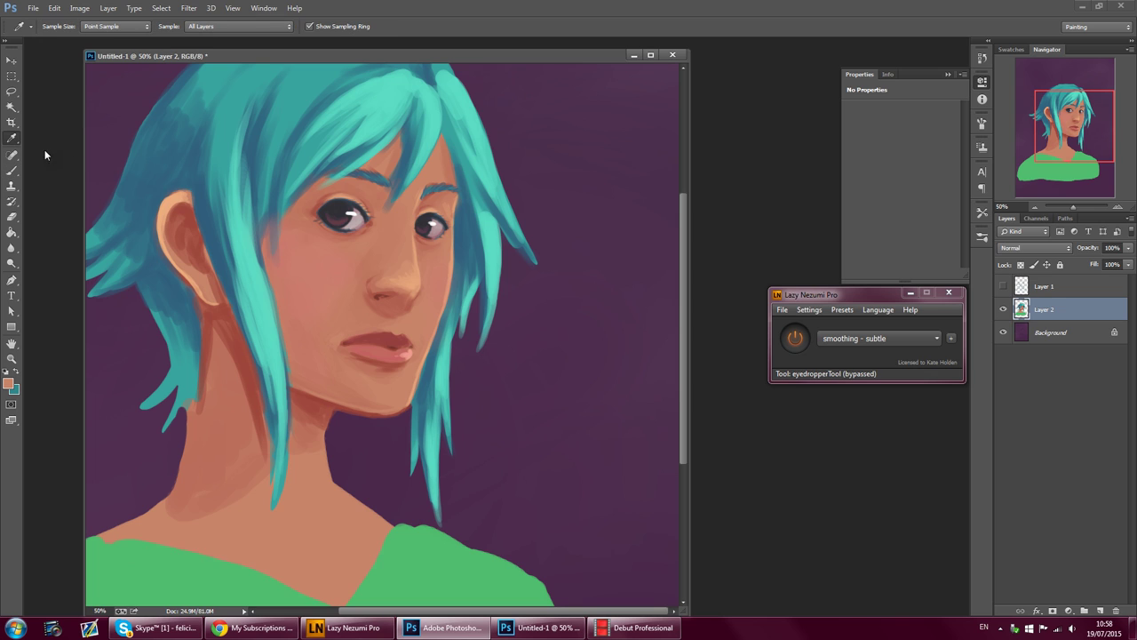
pyautogui.click(345, 416)
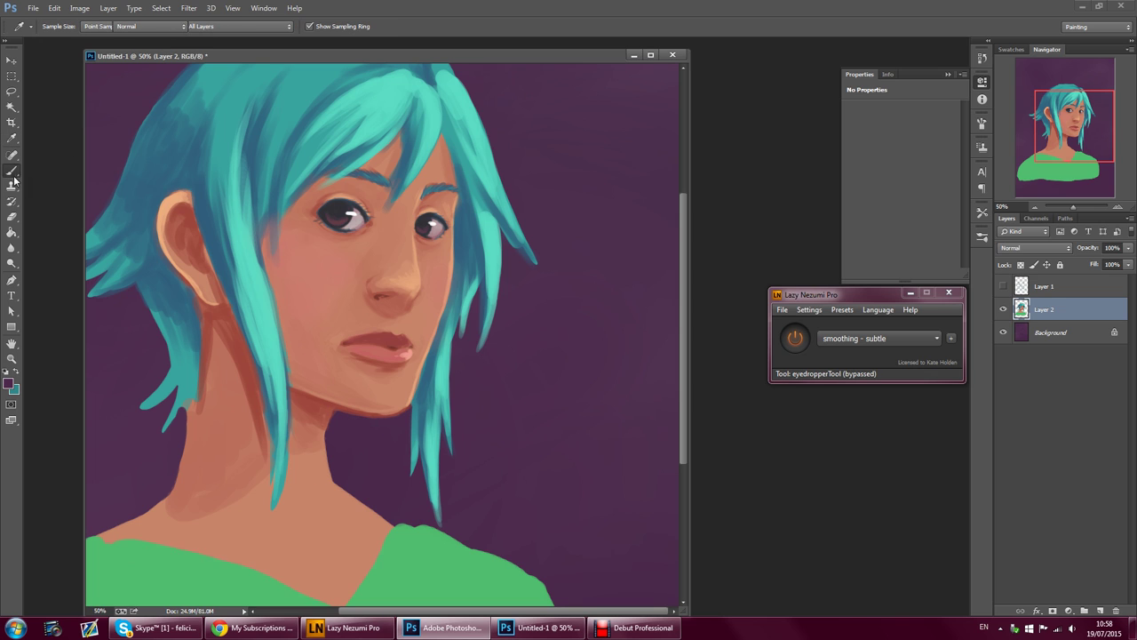
pyautogui.click(12, 216)
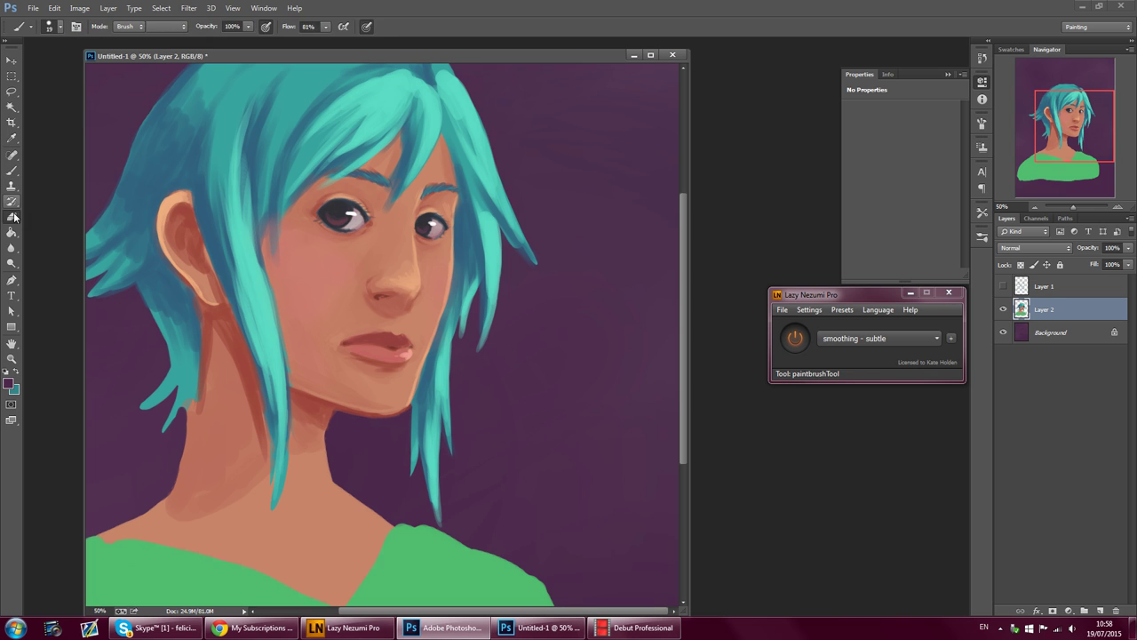
pyautogui.click(55, 27)
pyautogui.click(338, 477)
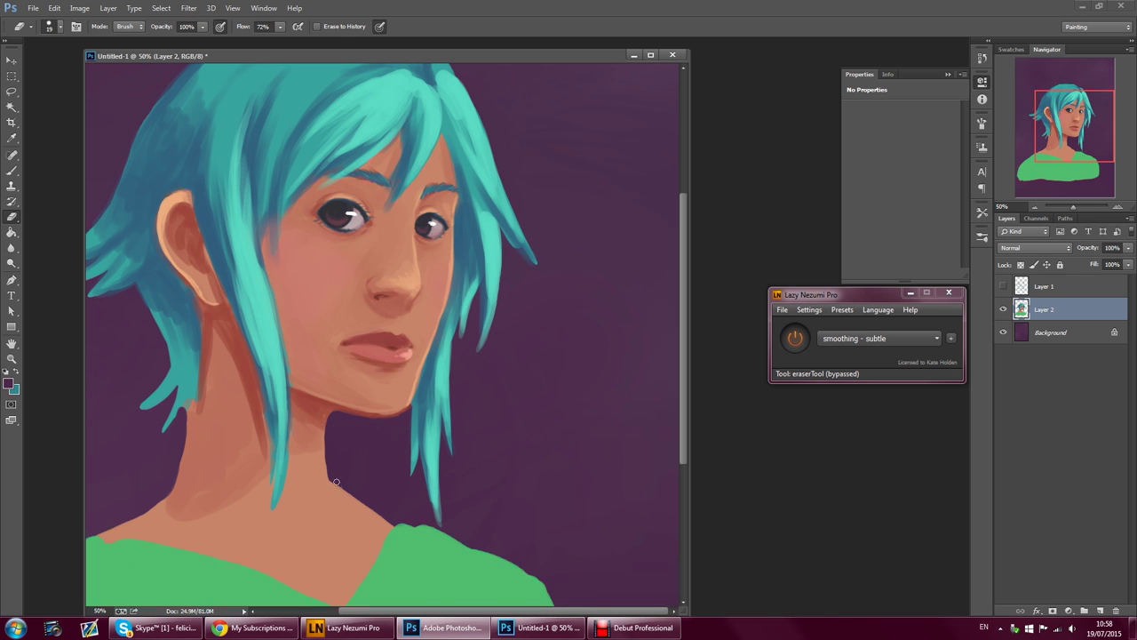
pyautogui.moveTo(337, 491)
pyautogui.mouseDown()
pyautogui.moveTo(390, 522)
pyautogui.moveTo(343, 497)
pyautogui.mouseUp()
pyautogui.moveTo(381, 519); pyautogui.dragTo(394, 523)
# - Sample the neck's skin tone and repaint the far contour of the neck and its slope into the shoulder
pyautogui.press('i')
pyautogui.click(318, 488)
pyautogui.press('b')
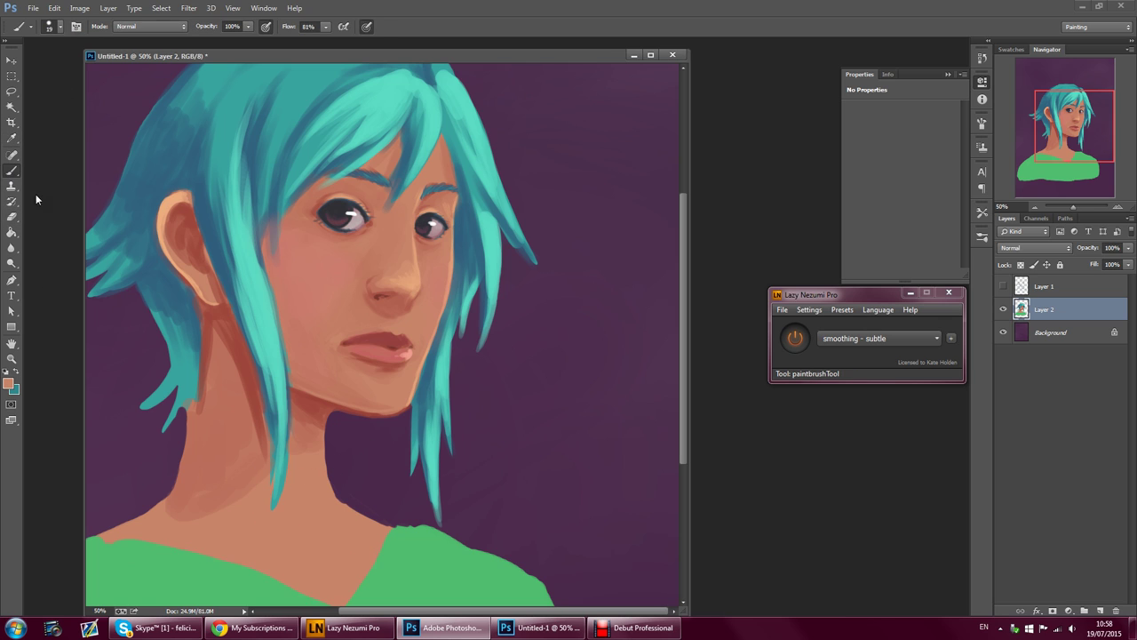
pyautogui.moveTo(324, 416); pyautogui.dragTo(336, 503)
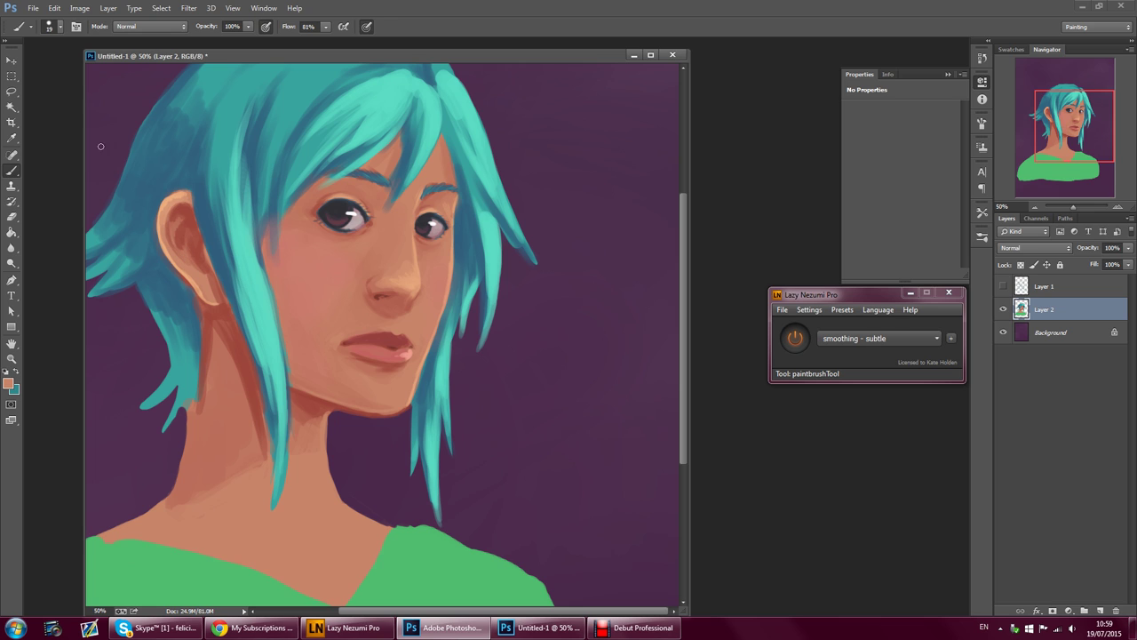
# - Sample the dark blue of the hair and paint thin strands beside the near temple and along the far-side locks
pyautogui.click(13, 137)
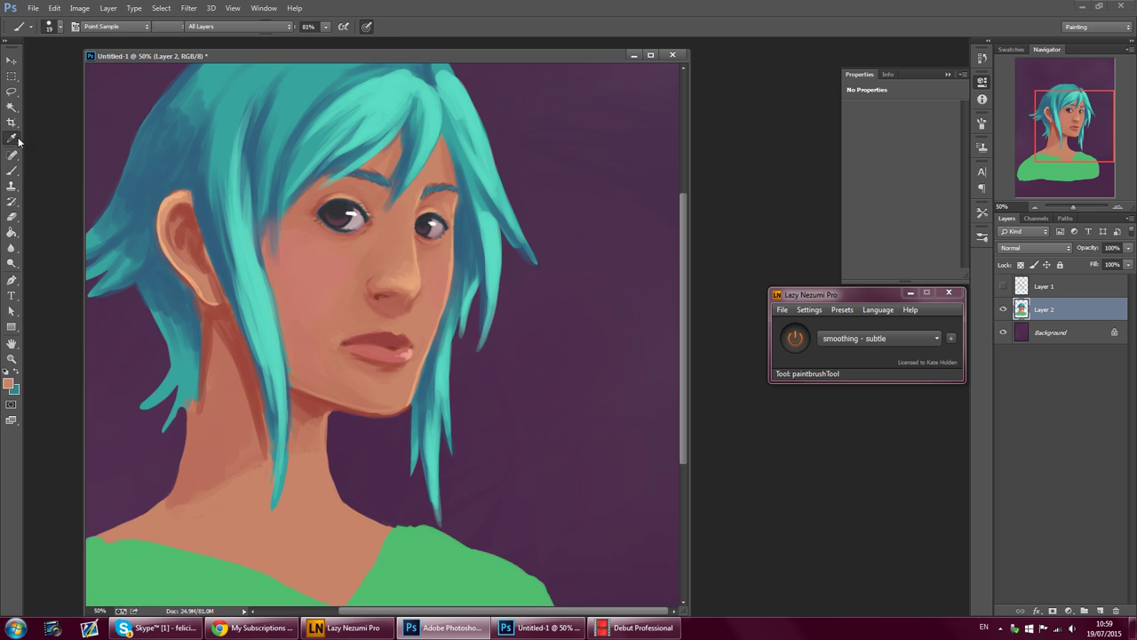
pyautogui.click(283, 190)
pyautogui.press('b')
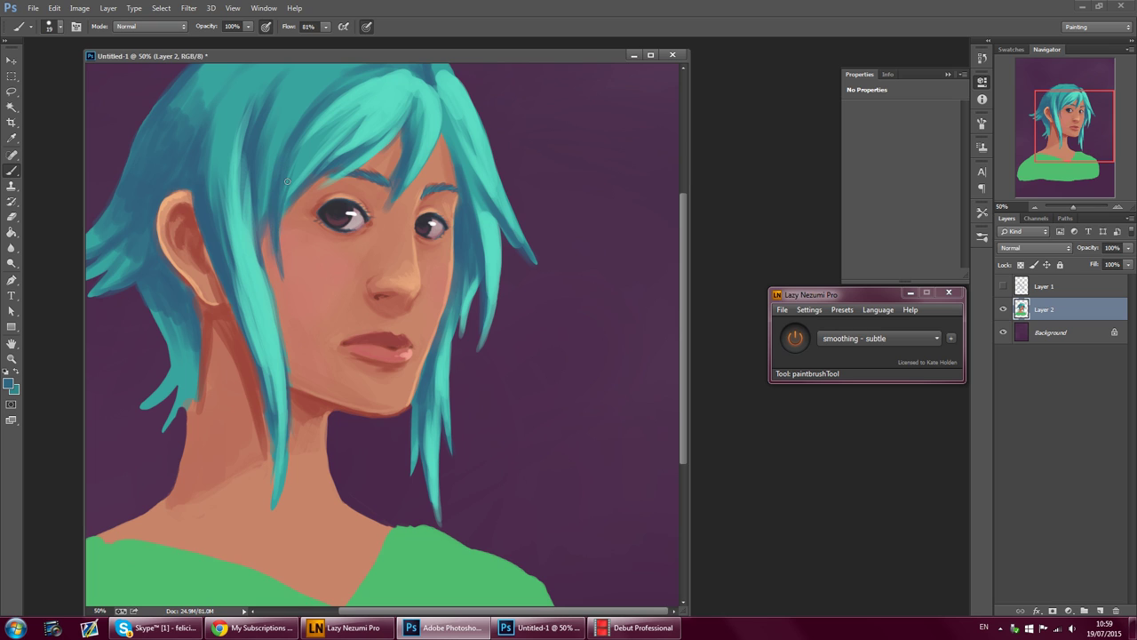
pyautogui.moveTo(273, 182); pyautogui.dragTo(262, 231)
pyautogui.moveTo(481, 327); pyautogui.dragTo(469, 367)
pyautogui.moveTo(489, 267); pyautogui.dragTo(483, 336)
pyautogui.moveTo(463, 297); pyautogui.dragTo(458, 347)
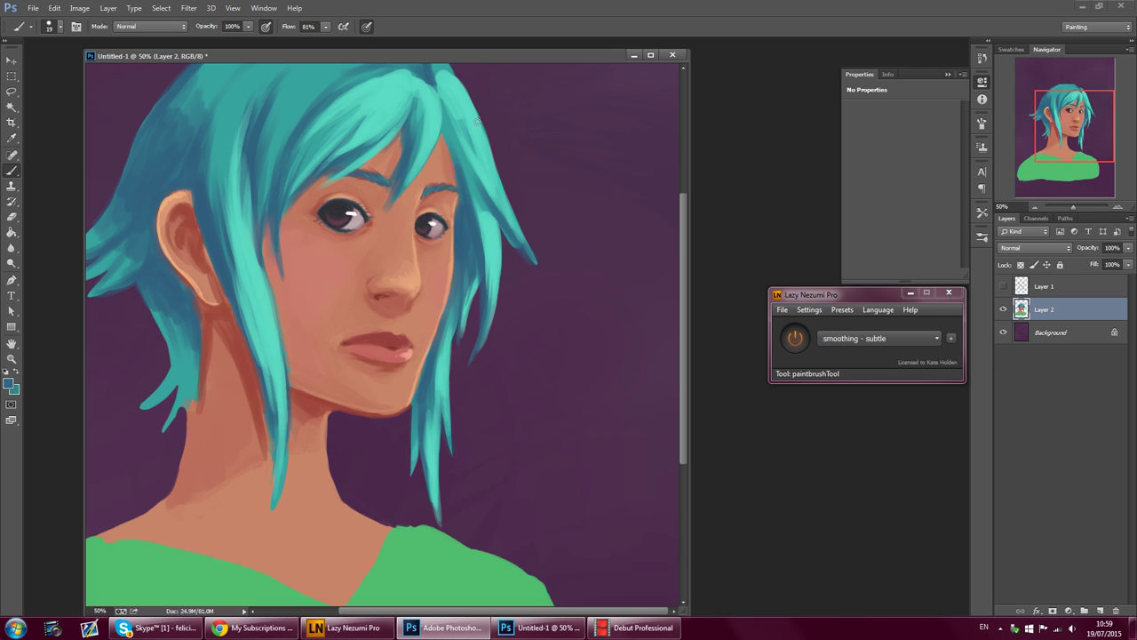
# - Flip the canvas horizontally
pyautogui.click(79, 8)
pyautogui.moveTo(112, 40)
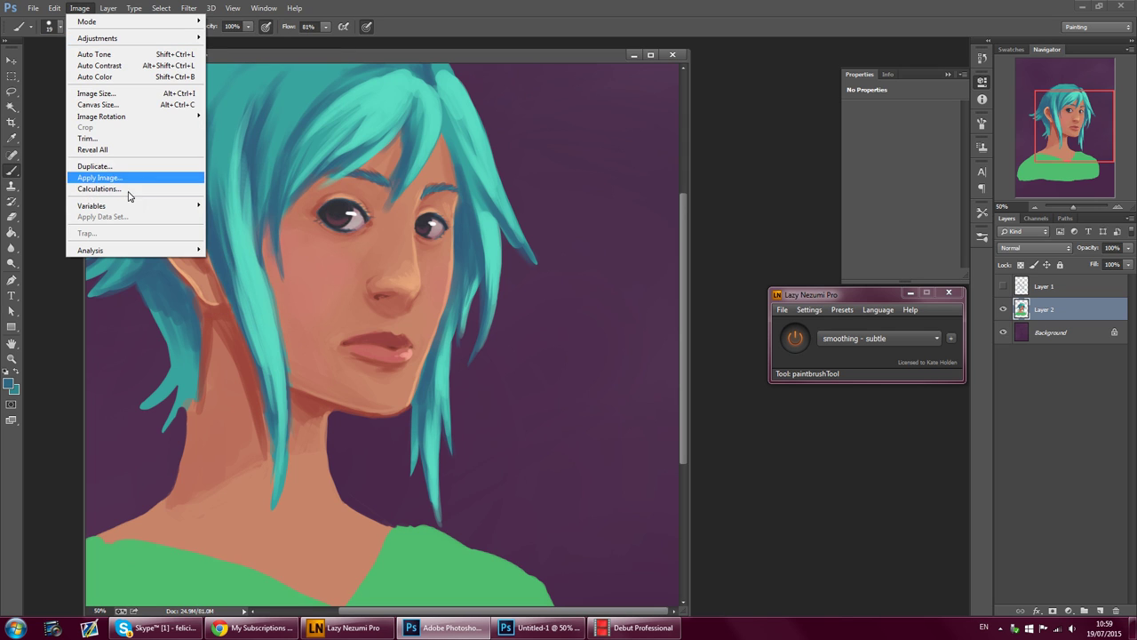
pyautogui.moveTo(133, 117)
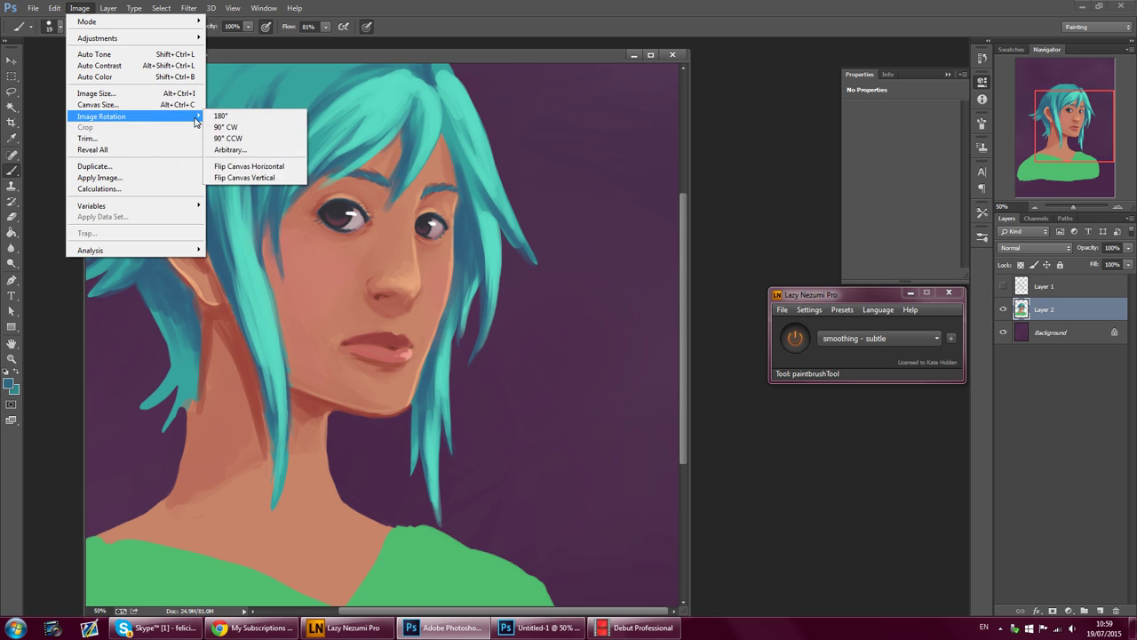
pyautogui.click(258, 168)
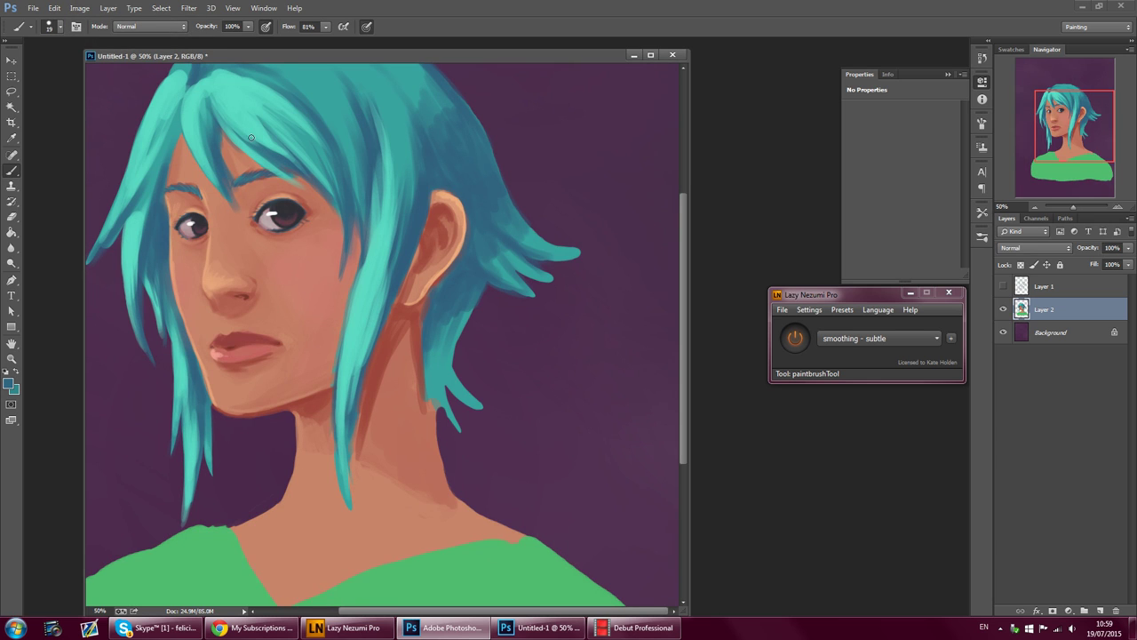
# - Lasso the far eye, shift it slightly down with Free Transform, apply the change and deselect
pyautogui.click(12, 91)
pyautogui.moveTo(175, 238)
pyautogui.mouseDown()
pyautogui.moveTo(176, 207)
pyautogui.moveTo(191, 203)
pyautogui.moveTo(208, 250)
pyautogui.mouseUp()
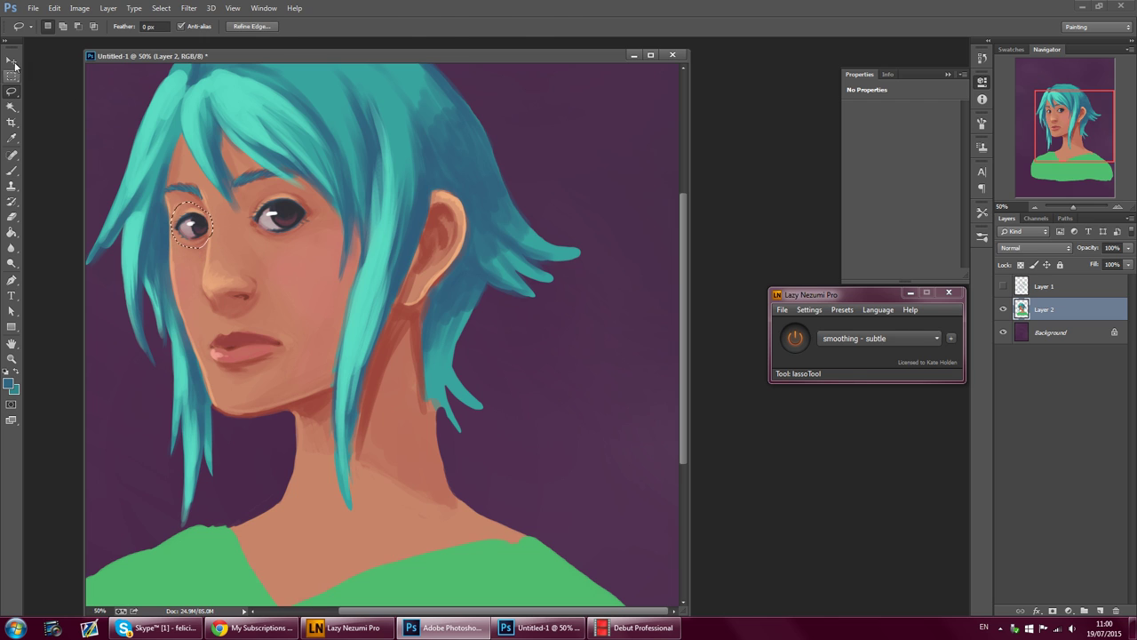
pyautogui.press('v')
pyautogui.moveTo(201, 238); pyautogui.dragTo(209, 240)
pyautogui.hotkey('ctrl', 't')
pyautogui.moveTo(167, 207); pyautogui.dragTo(162, 204)
pyautogui.click(534, 26)
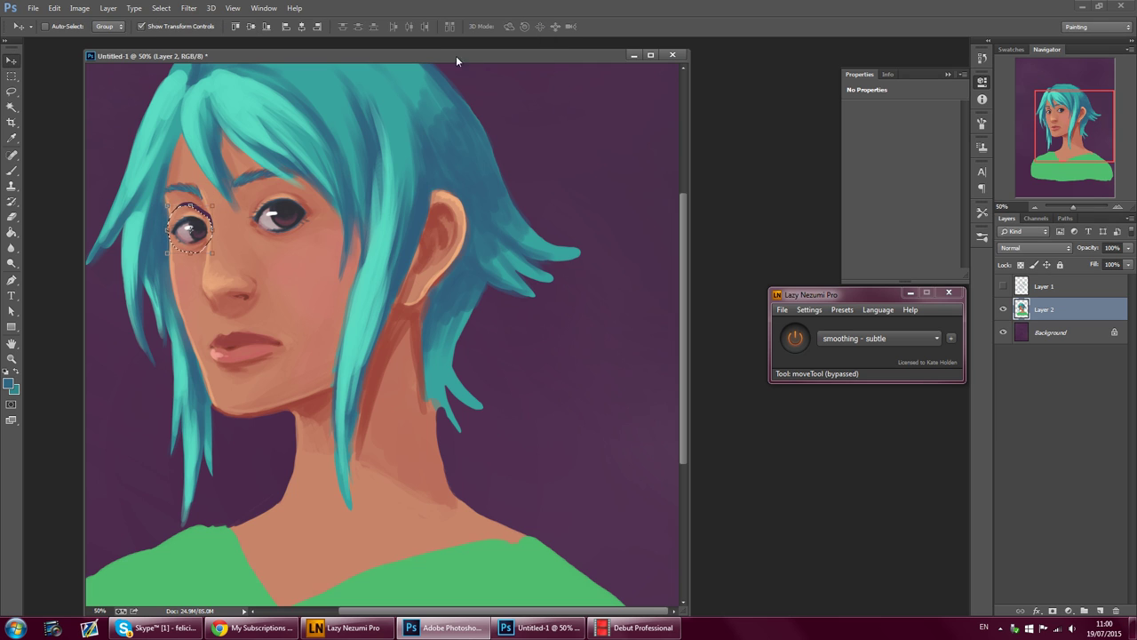
pyautogui.click(161, 8)
pyautogui.click(174, 27)
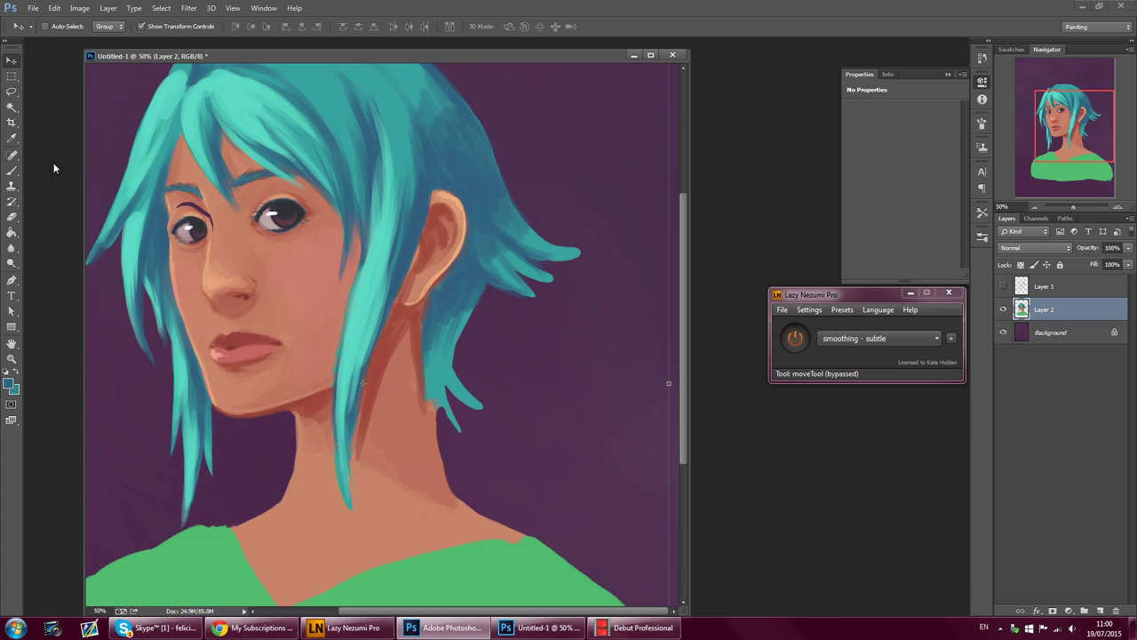
# - Remove the dark gap line above the far eye with the 19 px Spot Healing Brush
pyautogui.click(12, 138)
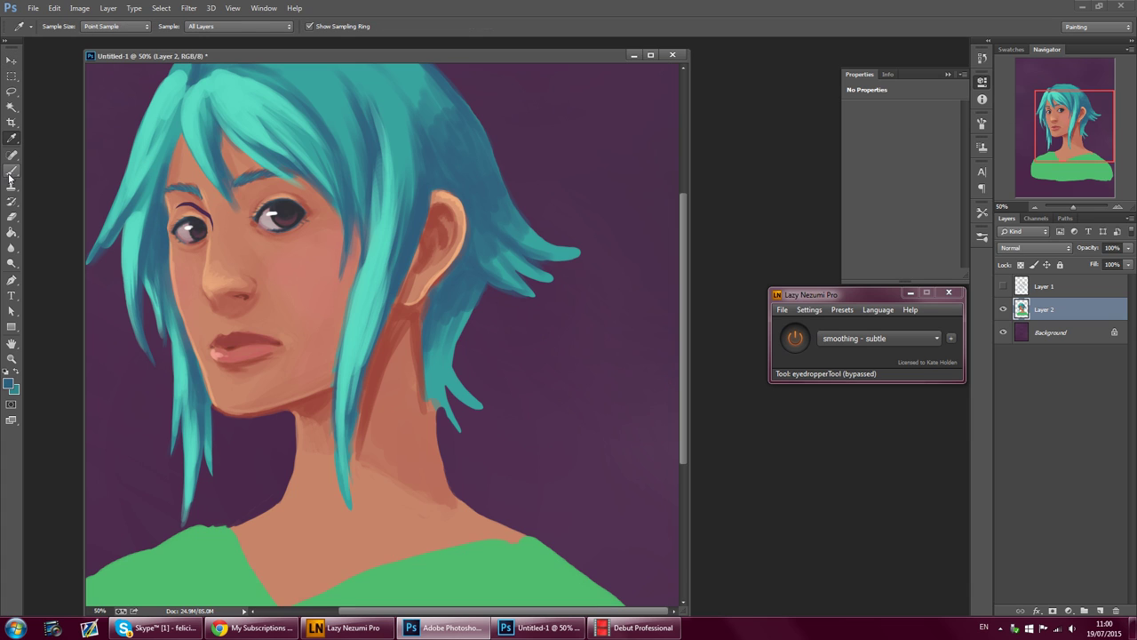
pyautogui.click(12, 170)
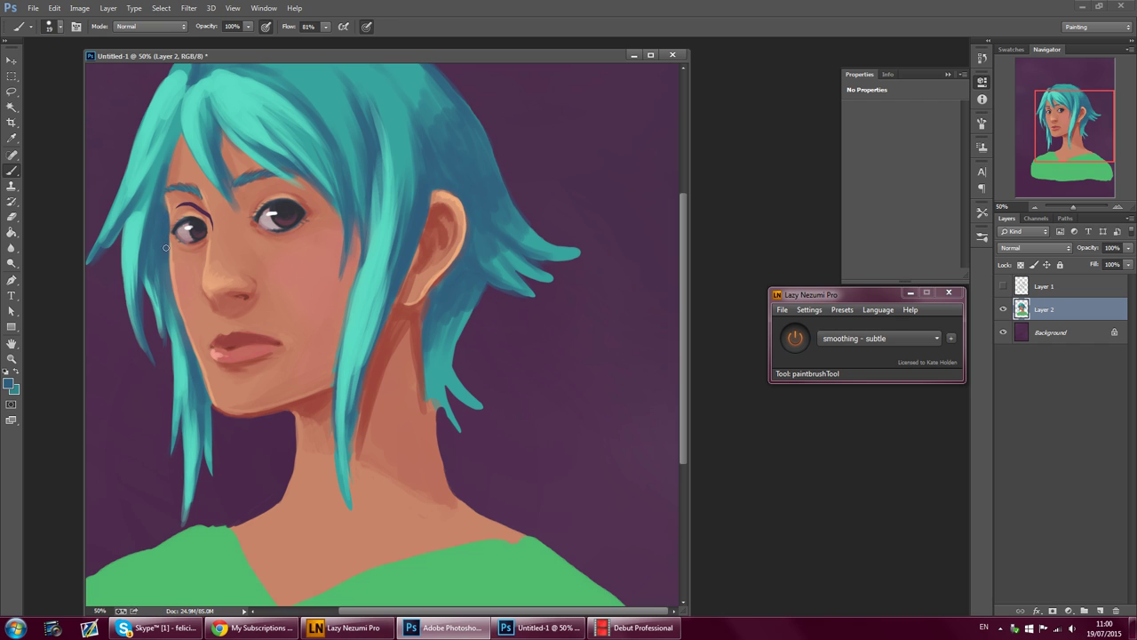
pyautogui.click(12, 155)
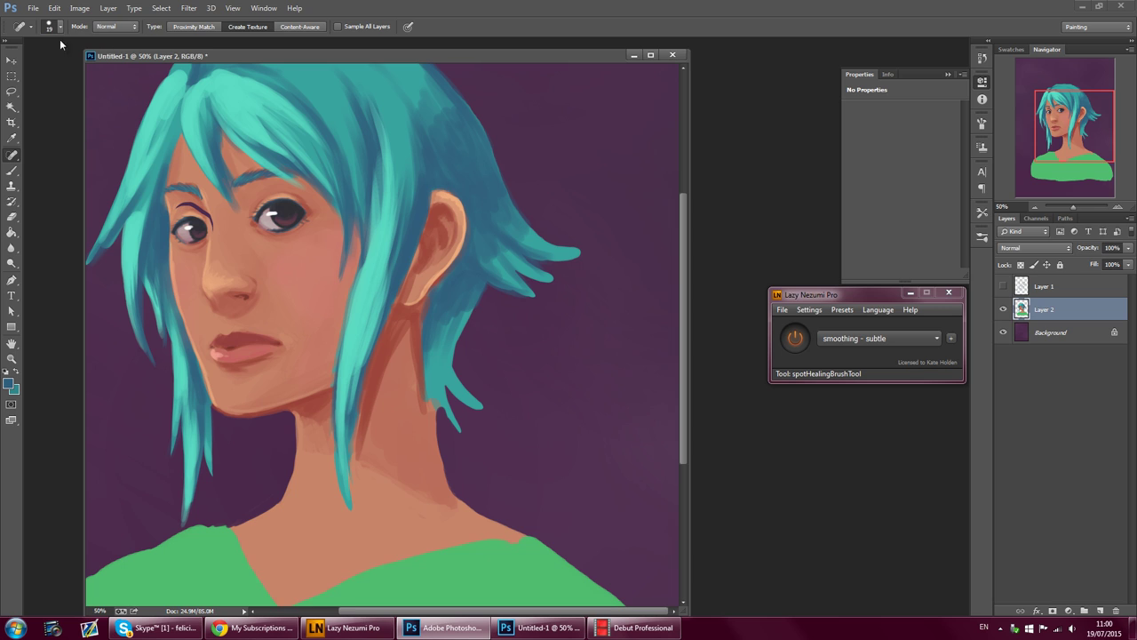
pyautogui.rightClick(12, 159)
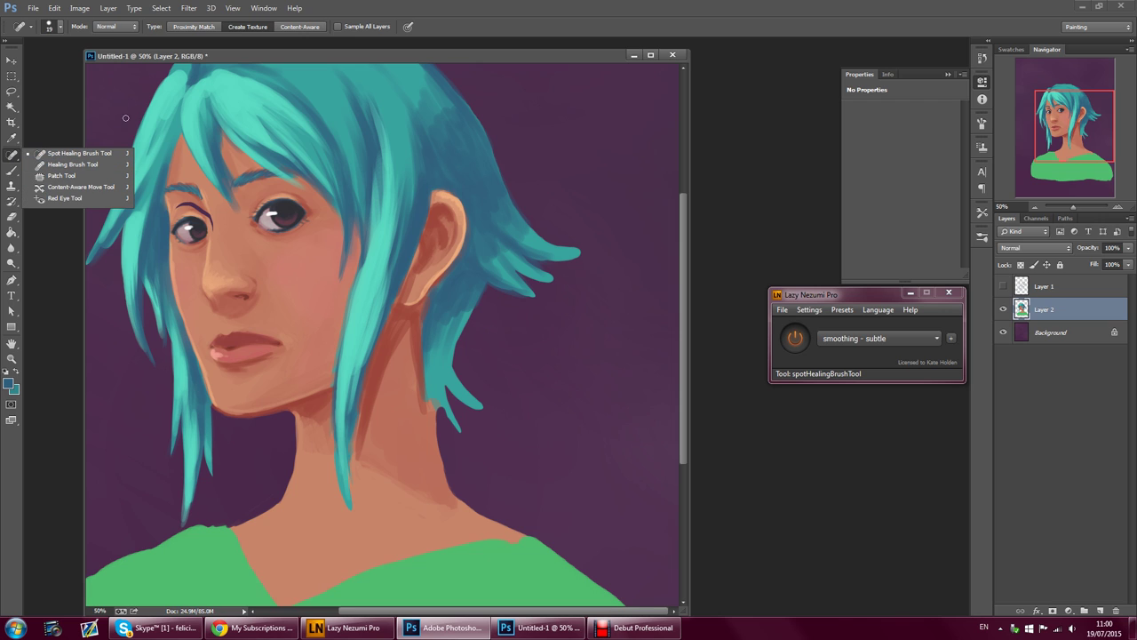
pyautogui.click(166, 52)
pyautogui.moveTo(178, 208)
pyautogui.mouseDown()
pyautogui.moveTo(214, 231)
pyautogui.moveTo(177, 199)
pyautogui.mouseUp()
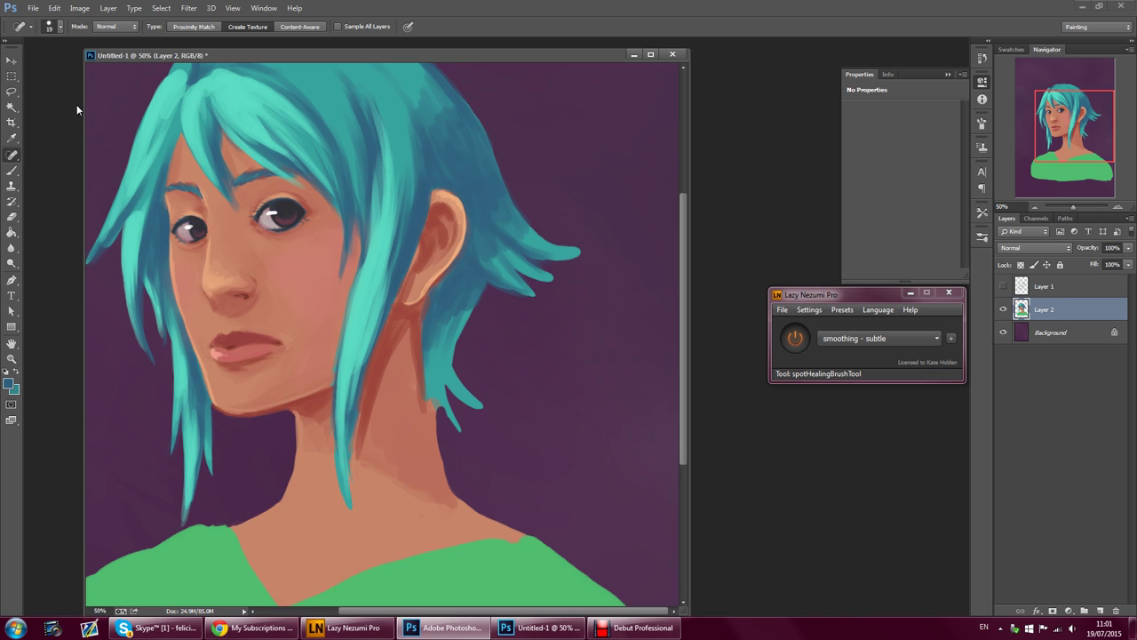
# - Lasso the far eye again, nudge it slightly up and deselect
pyautogui.click(12, 91)
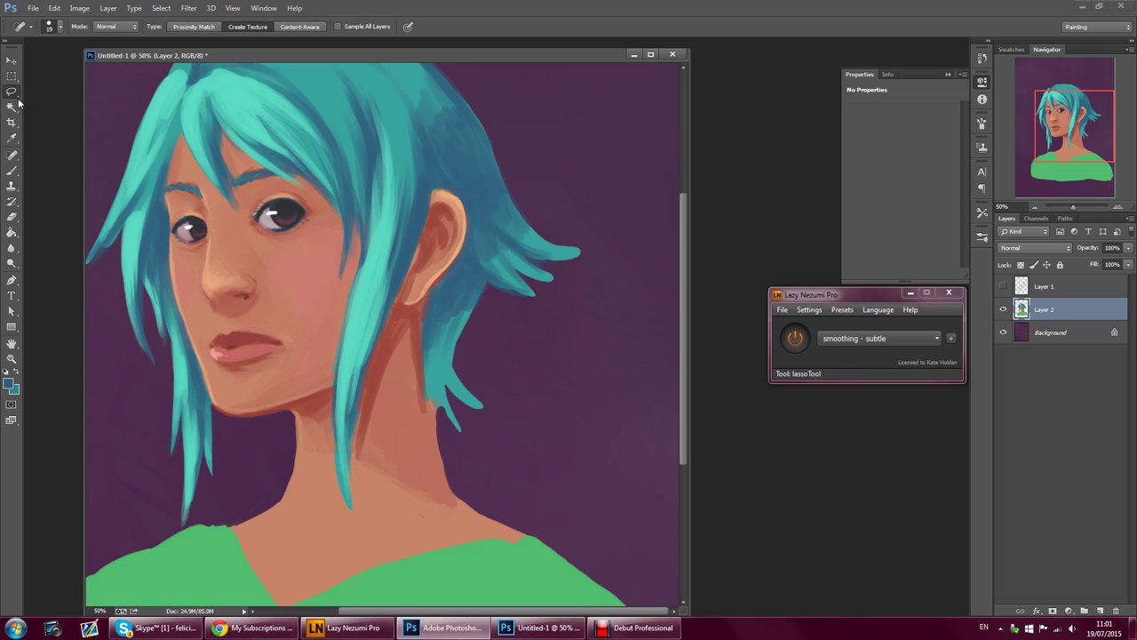
pyautogui.moveTo(217, 231)
pyautogui.mouseDown()
pyautogui.moveTo(211, 253)
pyautogui.moveTo(181, 251)
pyautogui.moveTo(180, 221)
pyautogui.moveTo(199, 217)
pyautogui.moveTo(194, 239)
pyautogui.moveTo(214, 236)
pyautogui.mouseUp()
pyautogui.press('v')
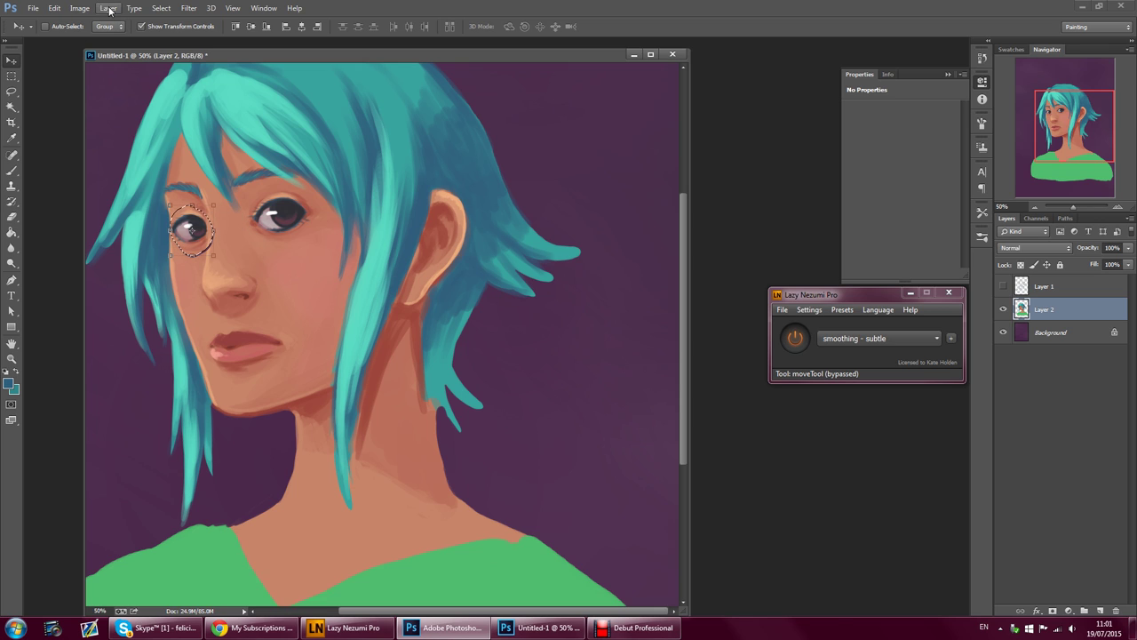
pyautogui.click(162, 9)
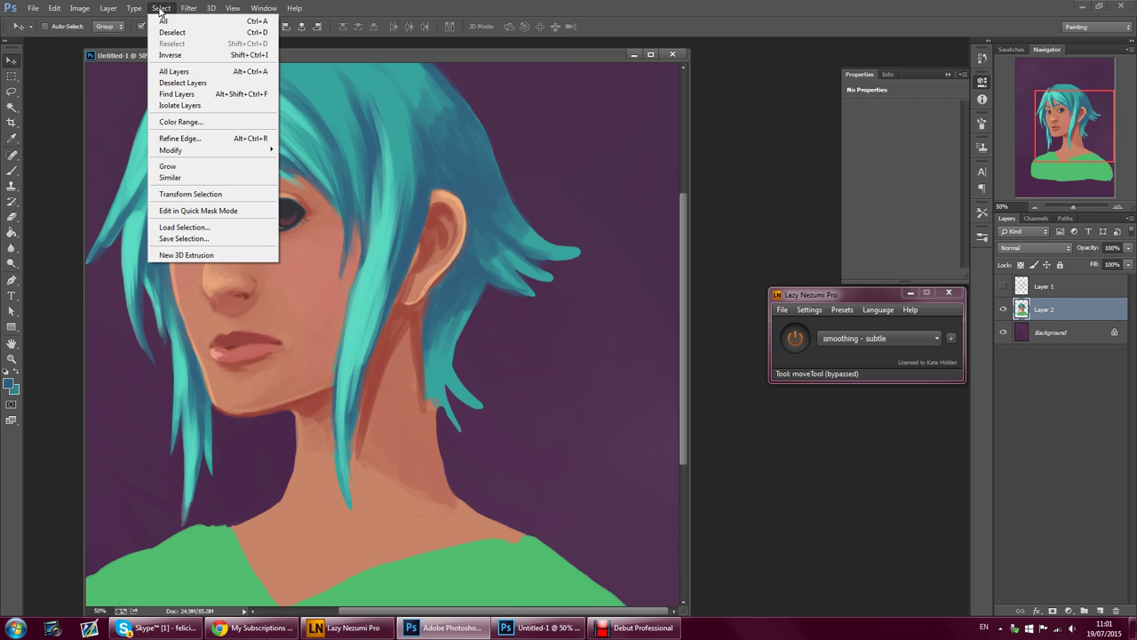
pyautogui.click(172, 32)
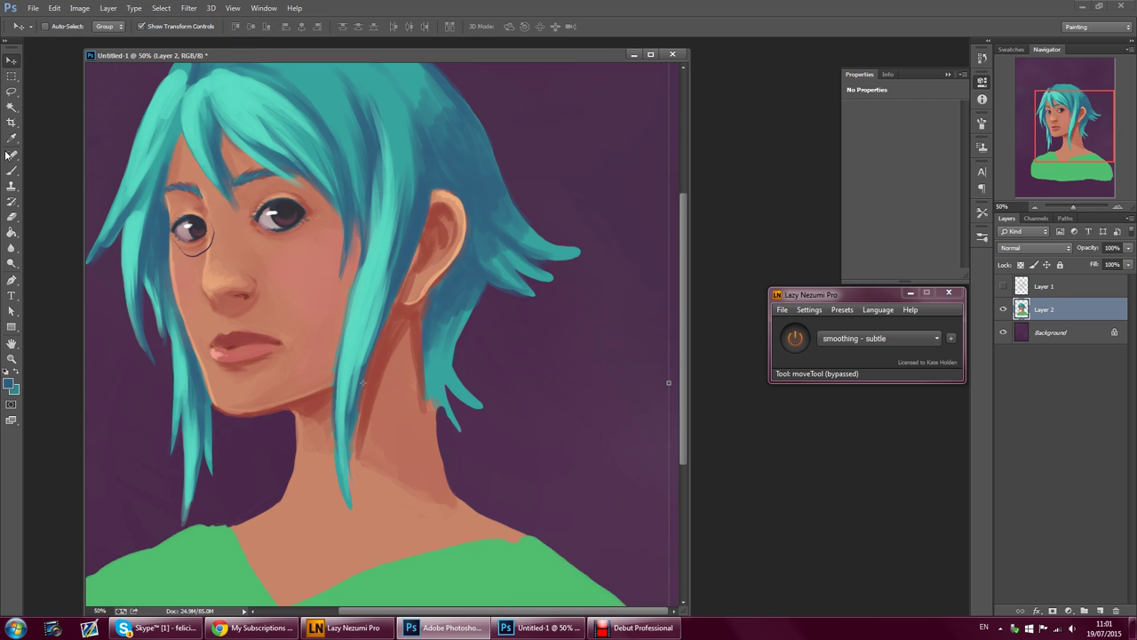
# - Remove the dark curved line beneath the far eye with the 19 px Spot Healing Brush
pyautogui.click(12, 156)
pyautogui.moveTo(197, 233)
pyautogui.mouseDown()
pyautogui.moveTo(215, 235)
pyautogui.moveTo(197, 256)
pyautogui.mouseUp()
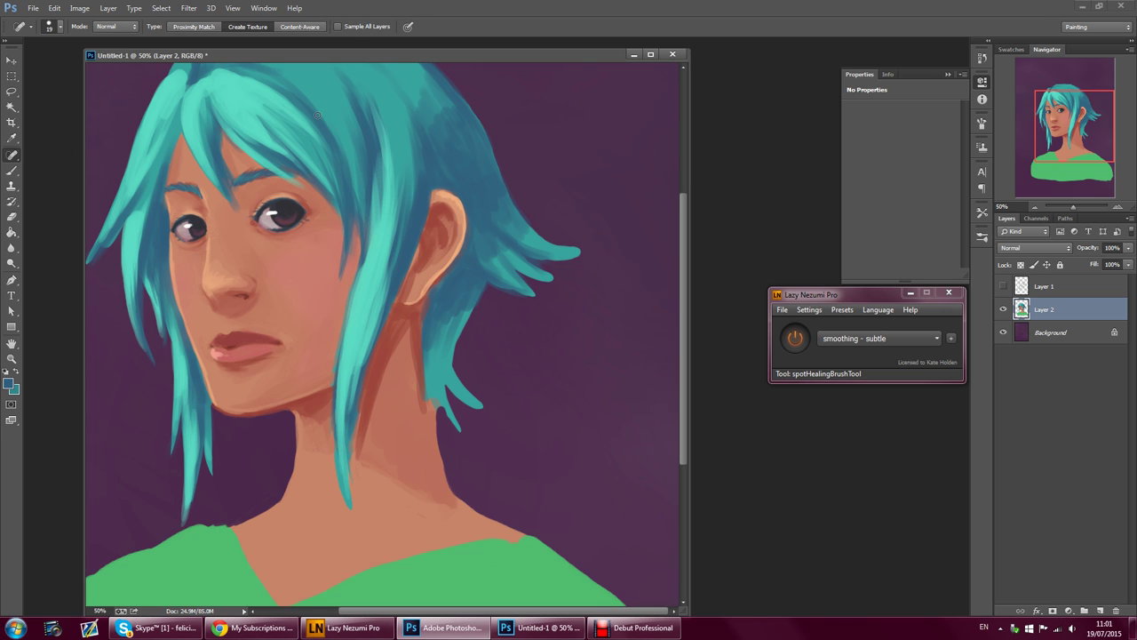
pyautogui.click(1035, 208)
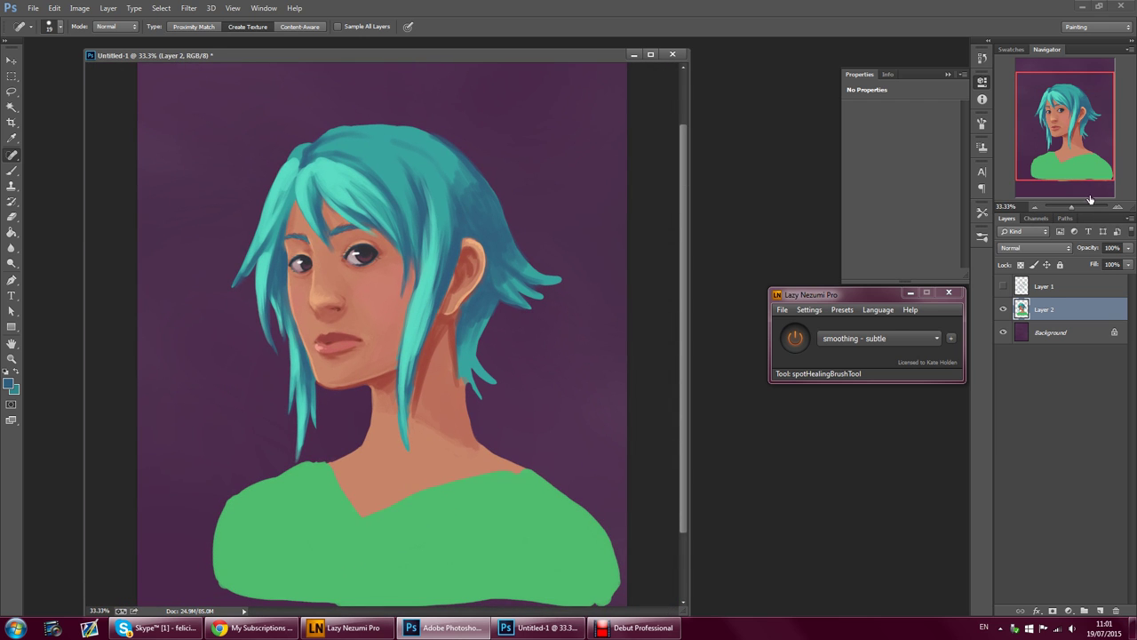
pyautogui.click(1118, 207)
pyautogui.moveTo(1089, 133); pyautogui.dragTo(1088, 119)
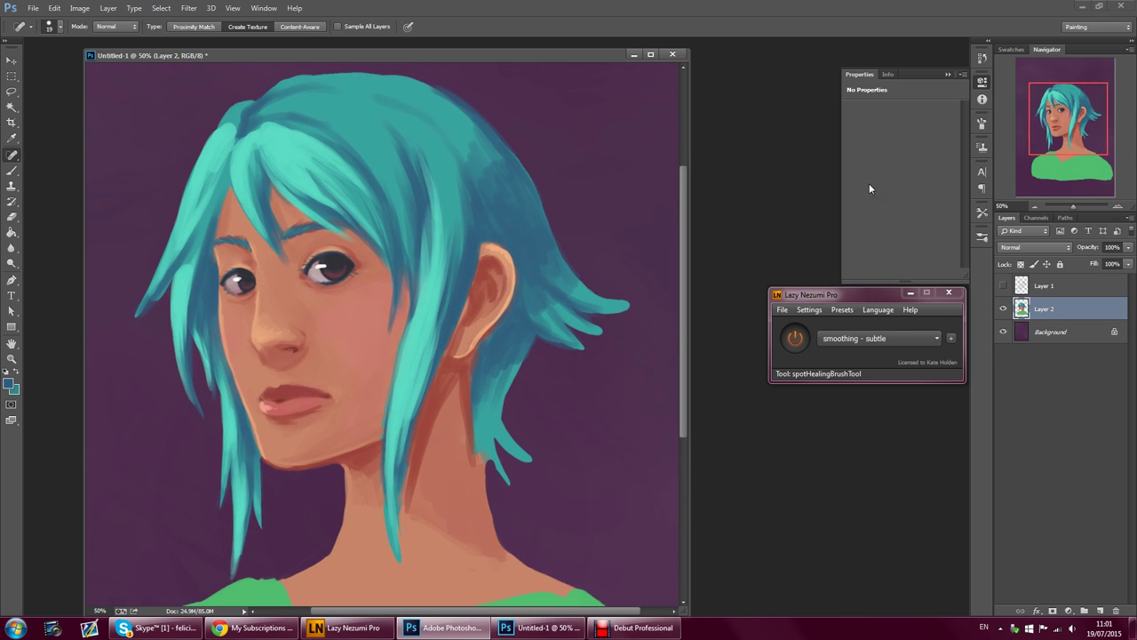
# - Lasso the lower face around the mouth, chin and jaw
pyautogui.click(11, 60)
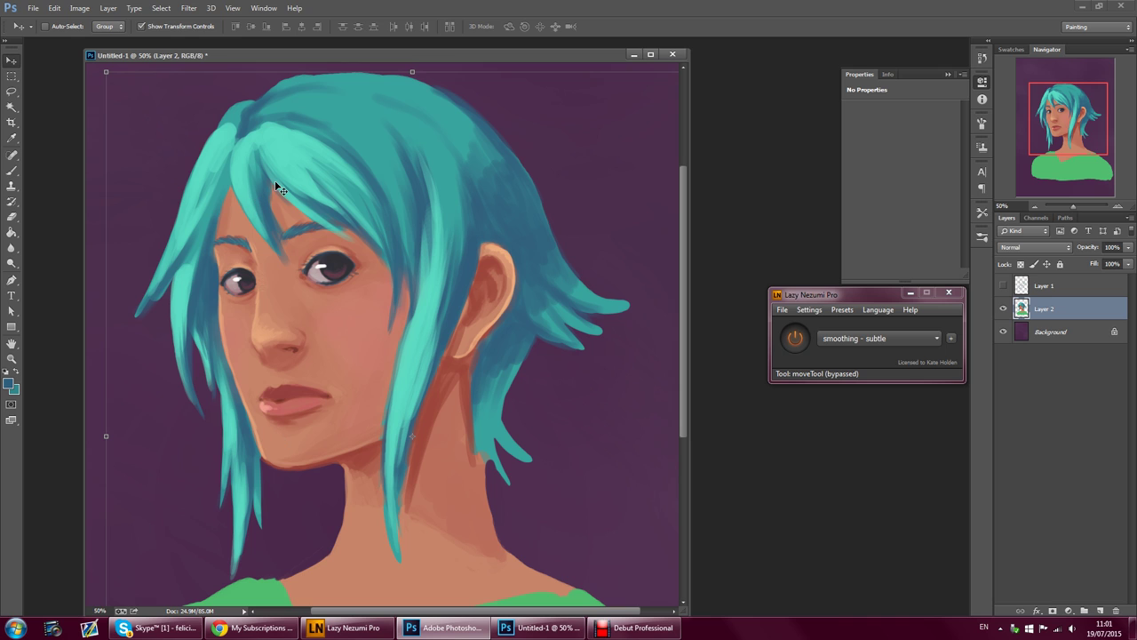
pyautogui.click(12, 92)
pyautogui.moveTo(282, 483)
pyautogui.mouseDown()
pyautogui.moveTo(233, 395)
pyautogui.moveTo(261, 376)
pyautogui.moveTo(397, 372)
pyautogui.moveTo(387, 462)
pyautogui.mouseUp()
pyautogui.moveTo(334, 490); pyautogui.dragTo(285, 480)
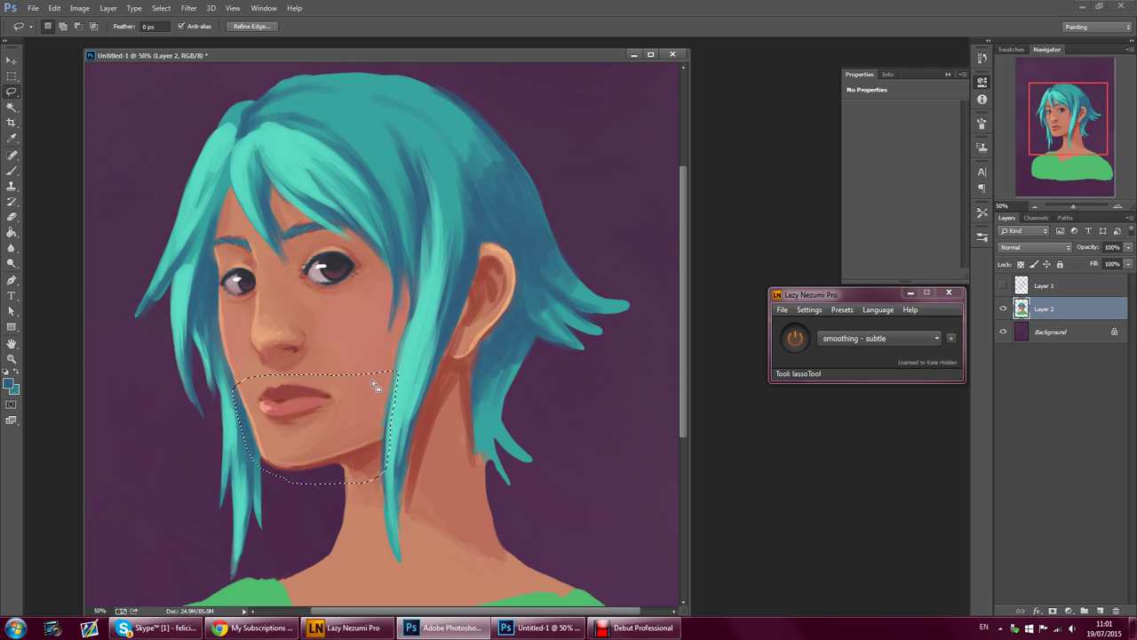
pyautogui.rightClick(307, 397)
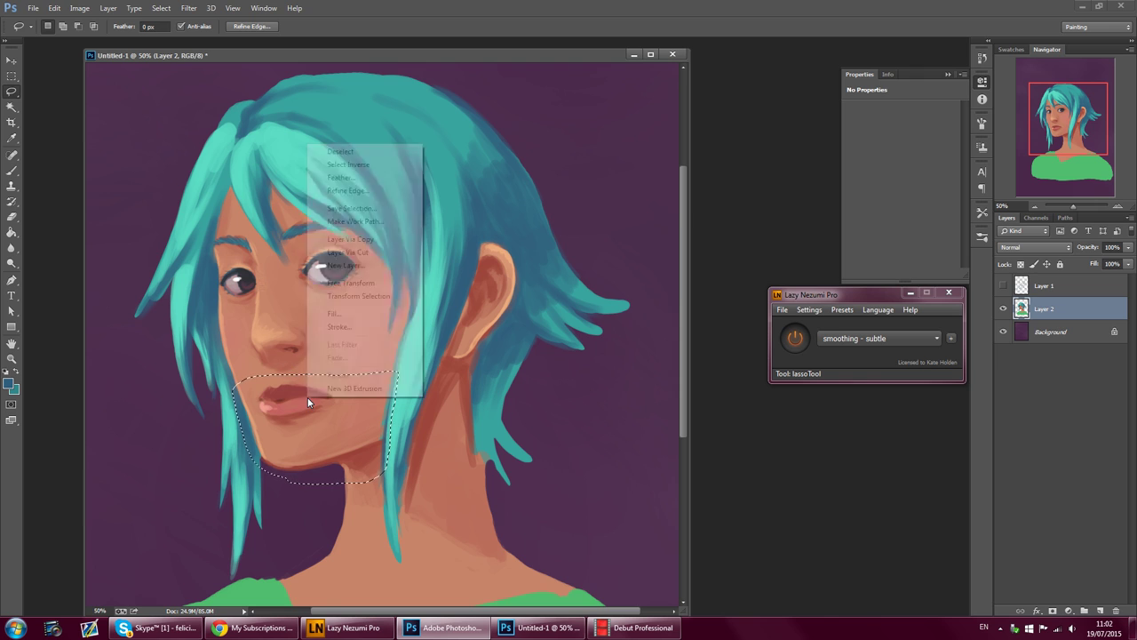
pyautogui.click(11, 71)
pyautogui.click(9, 65)
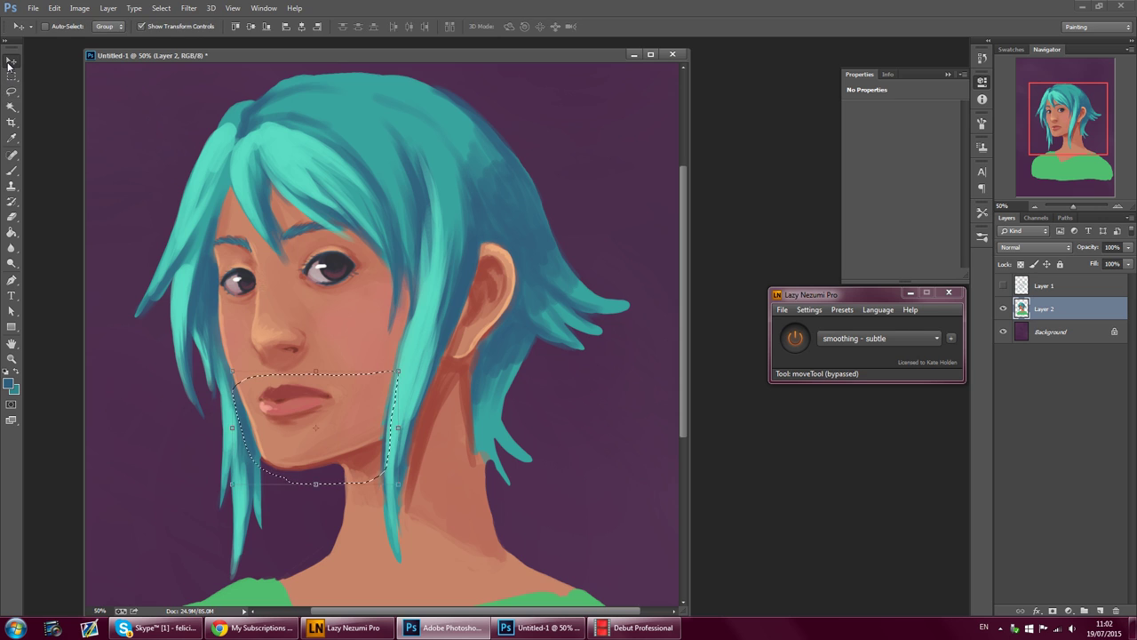
pyautogui.rightClick(268, 473)
pyautogui.click(259, 432)
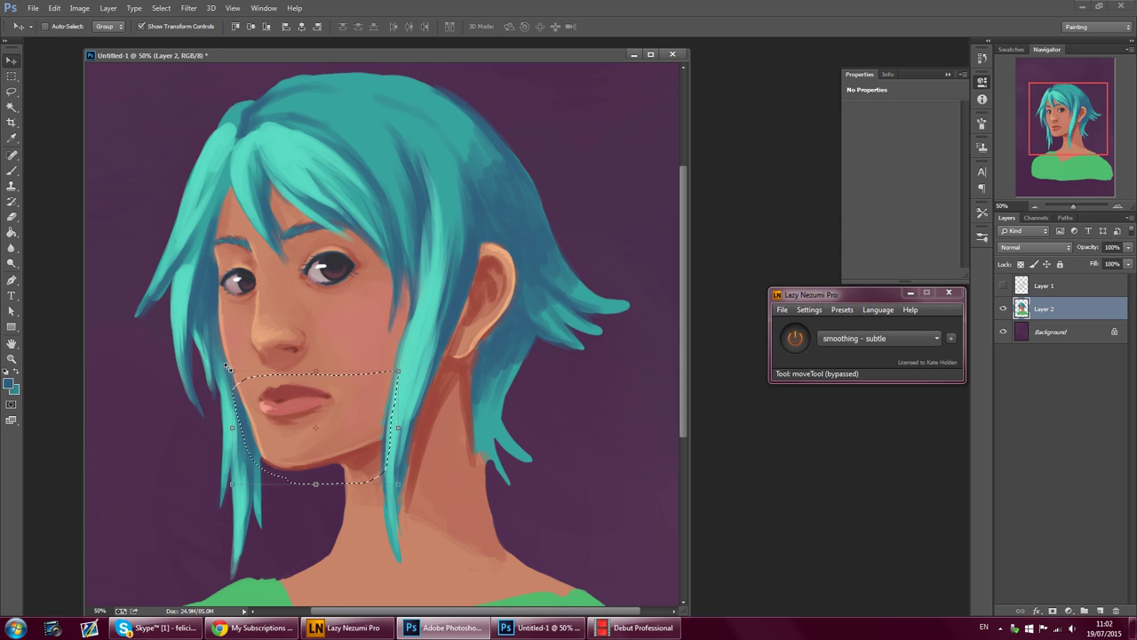
# - Warp the selected lower face, pulling the far jaw and chin inward and shifting the mouth slightly toward the near cheek
pyautogui.hotkey('ctrl', 't')
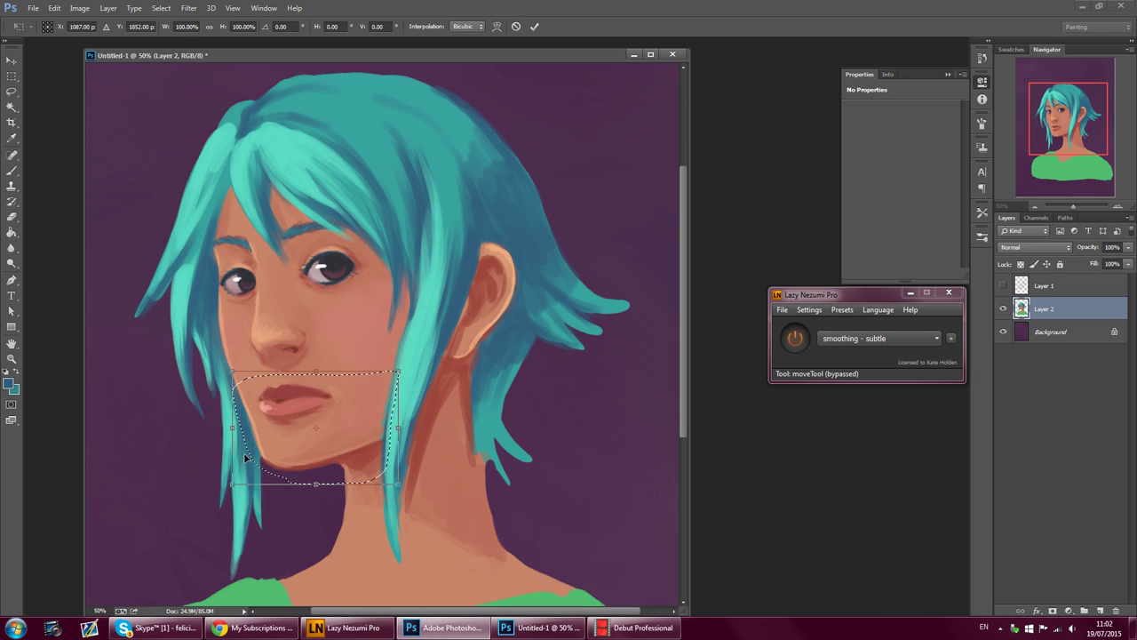
pyautogui.rightClick(253, 438)
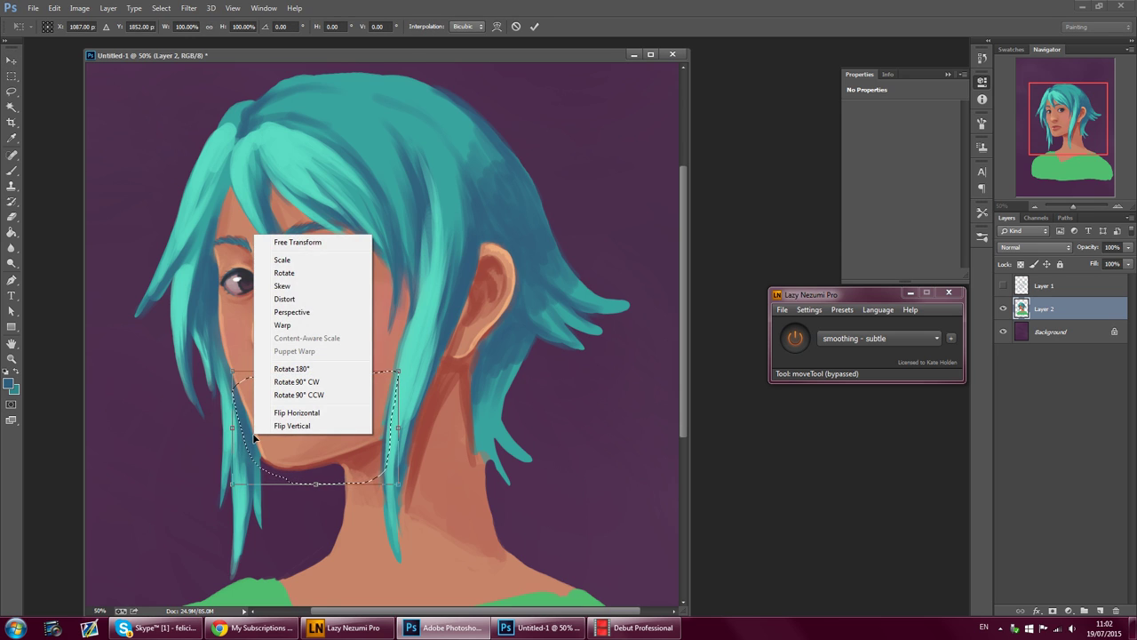
pyautogui.click(283, 326)
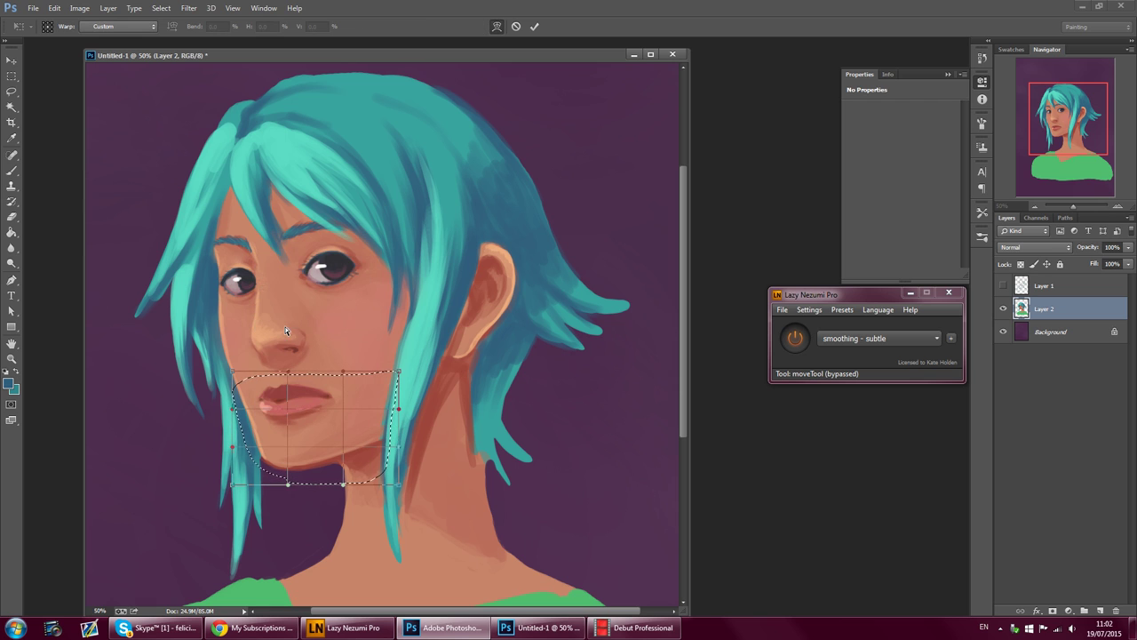
pyautogui.moveTo(286, 492); pyautogui.dragTo(310, 490)
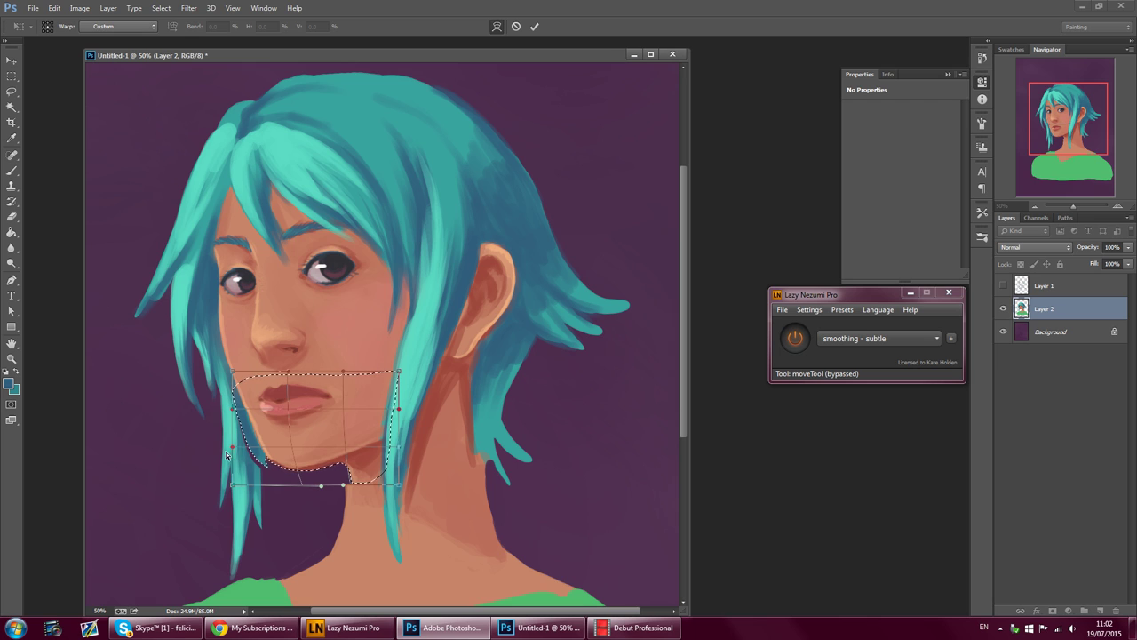
pyautogui.moveTo(236, 447); pyautogui.dragTo(247, 448)
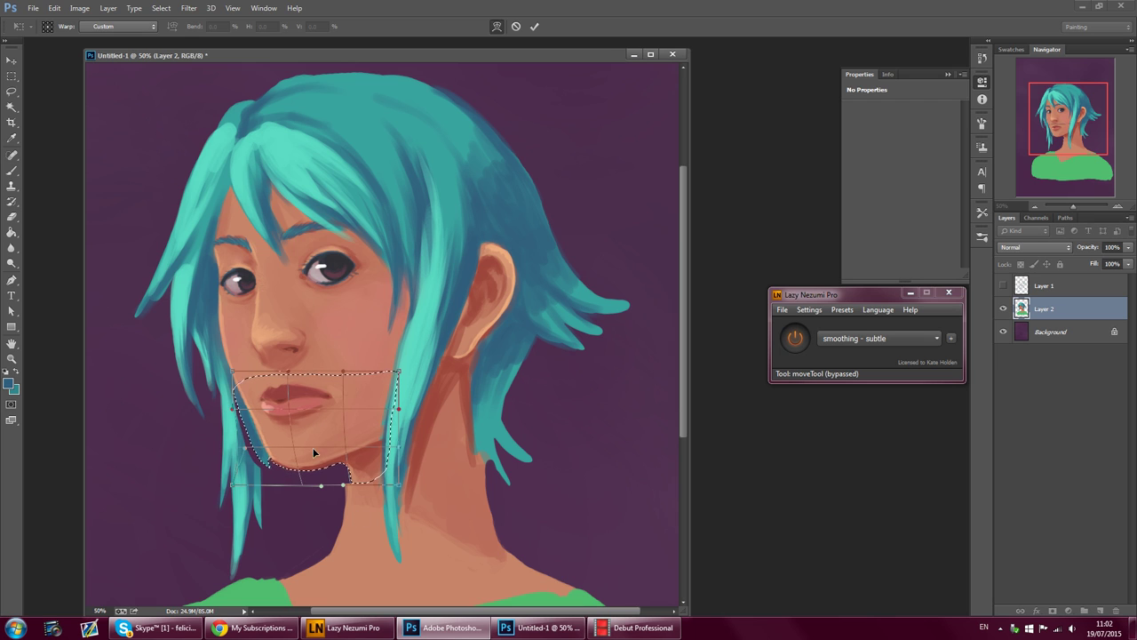
pyautogui.moveTo(344, 408); pyautogui.dragTo(350, 408)
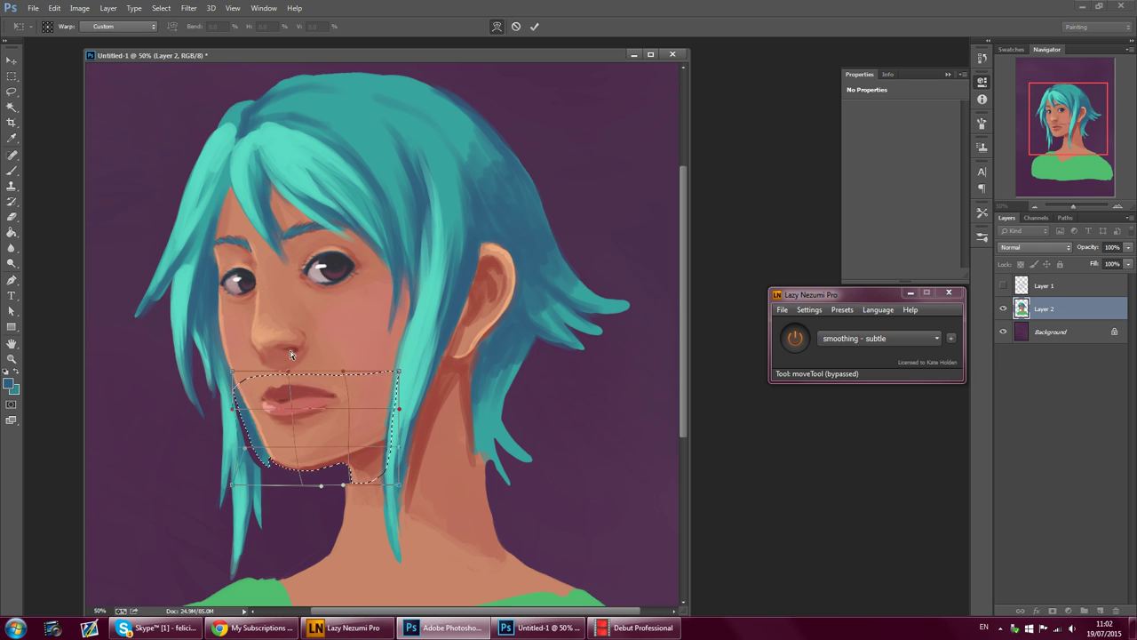
# - Raise the warp's upper corners and the lips slightly, apply the warp and deselect
pyautogui.moveTo(234, 375); pyautogui.dragTo(230, 370)
pyautogui.moveTo(296, 415); pyautogui.dragTo(296, 409)
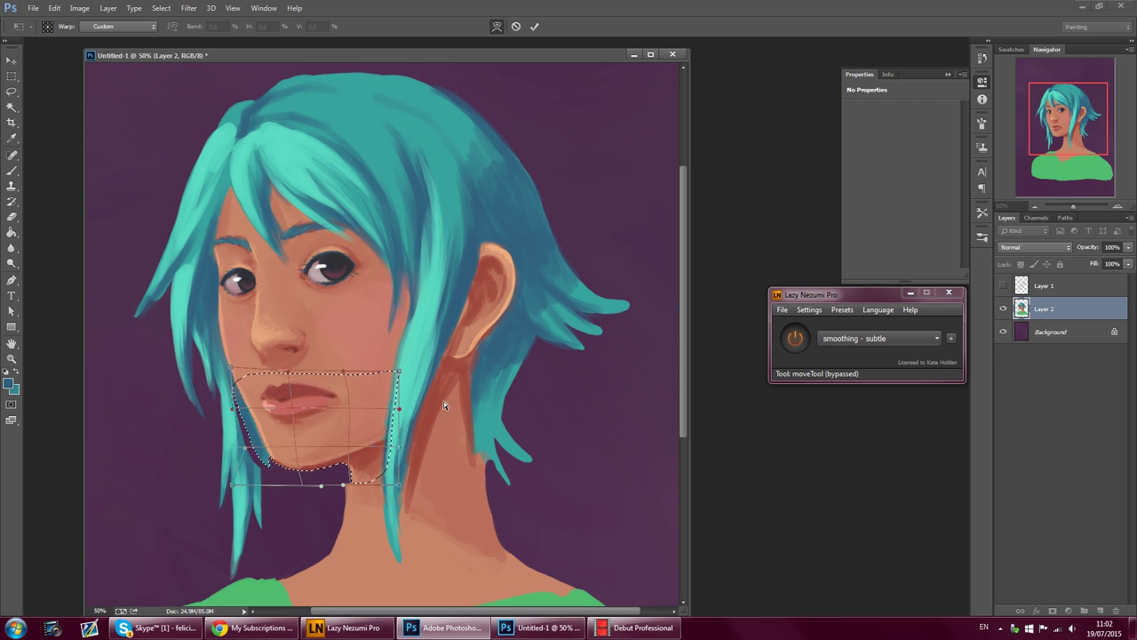
pyautogui.moveTo(403, 373)
pyautogui.mouseDown()
pyautogui.moveTo(412, 359)
pyautogui.moveTo(404, 368)
pyautogui.mouseUp()
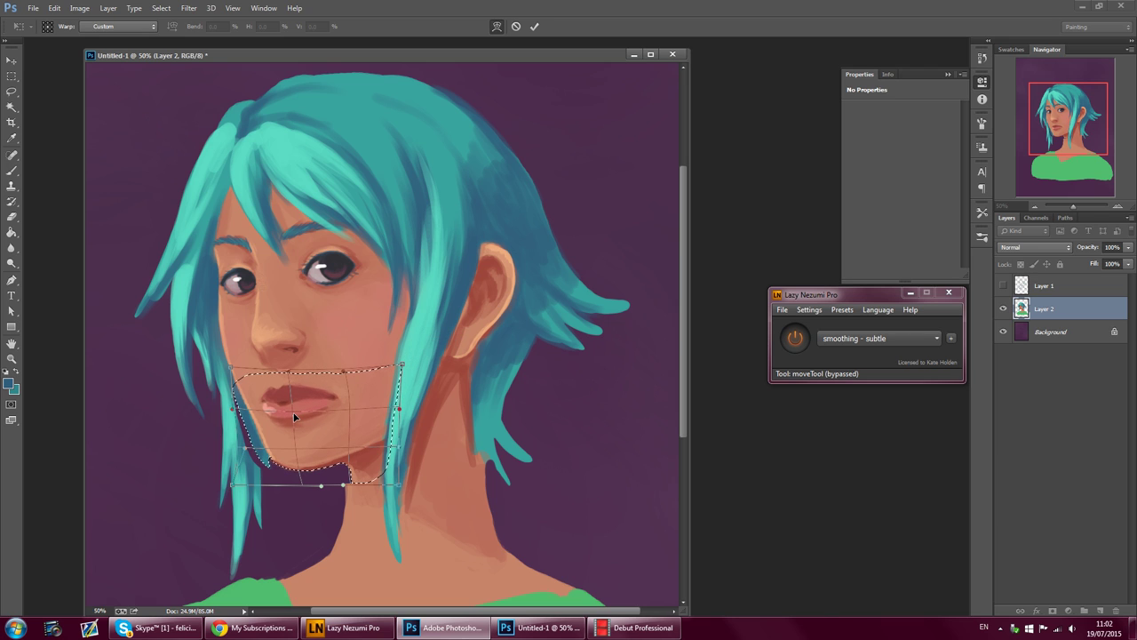
pyautogui.moveTo(295, 414); pyautogui.dragTo(294, 410)
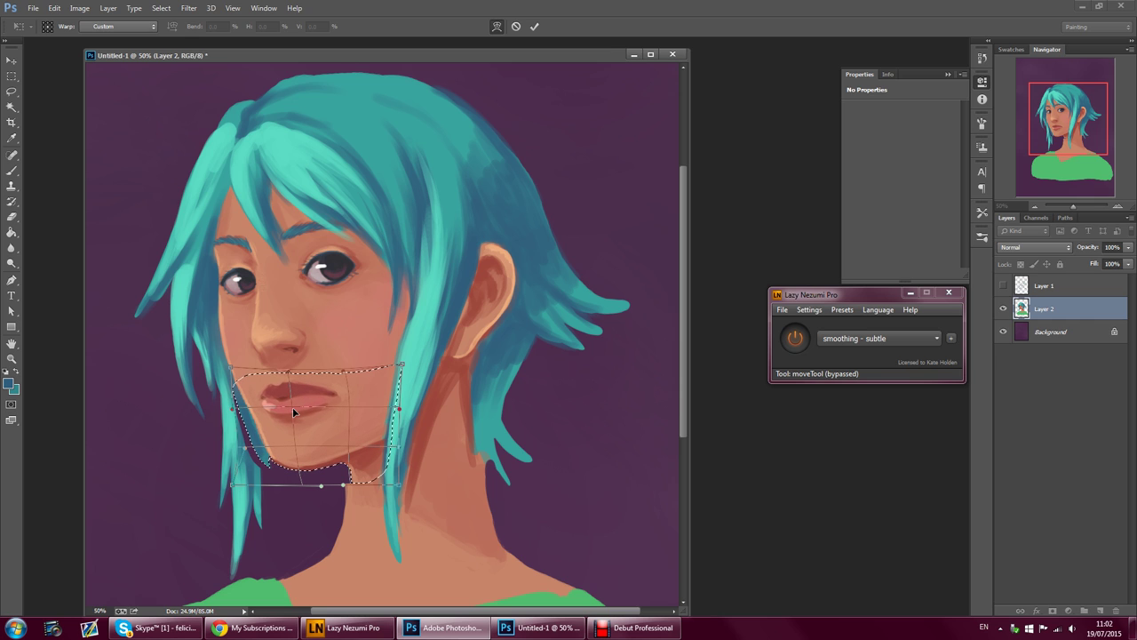
pyautogui.click(536, 27)
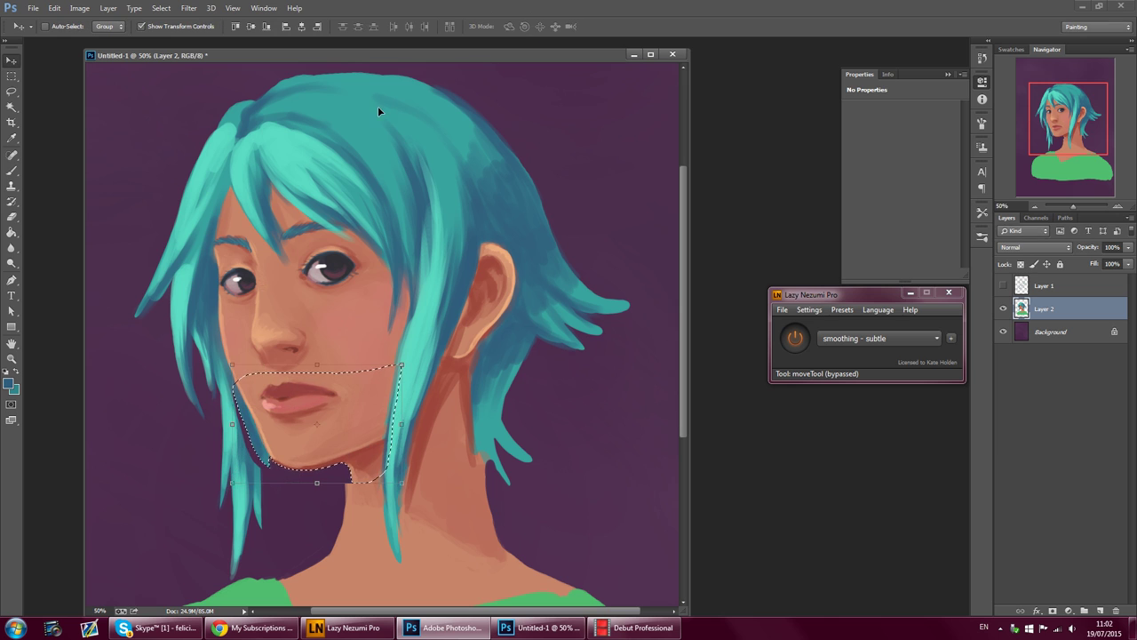
pyautogui.click(161, 8)
pyautogui.click(173, 32)
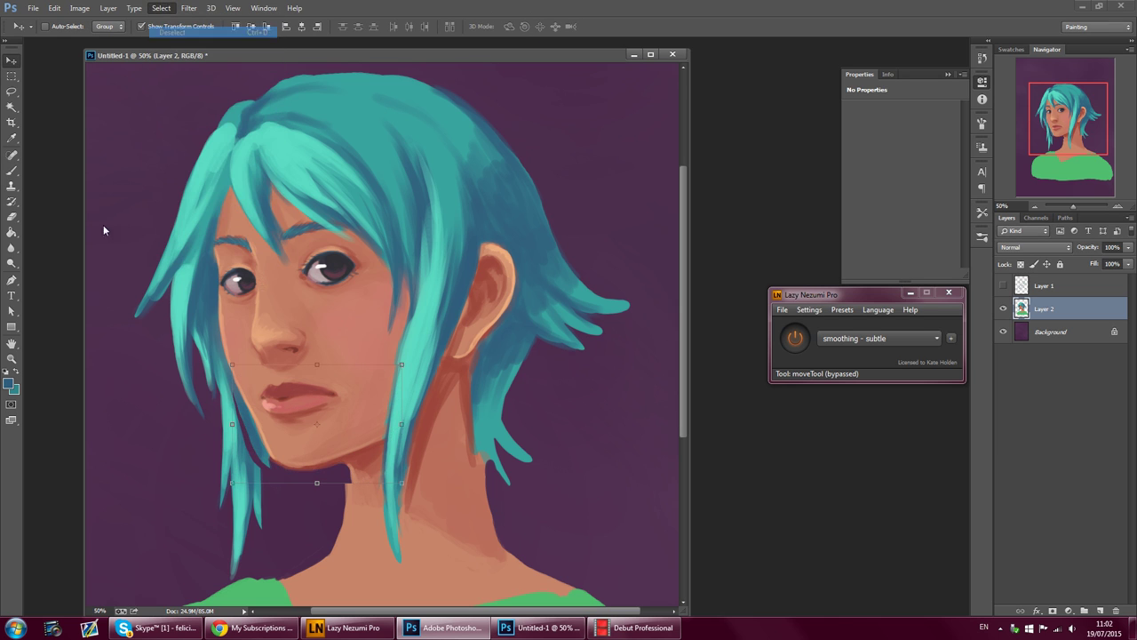
# - Fill the gap beside the far jaw with hair blue and smooth the stepped neck edge with the eraser and sampled skin tone
pyautogui.click(12, 138)
pyautogui.click(12, 169)
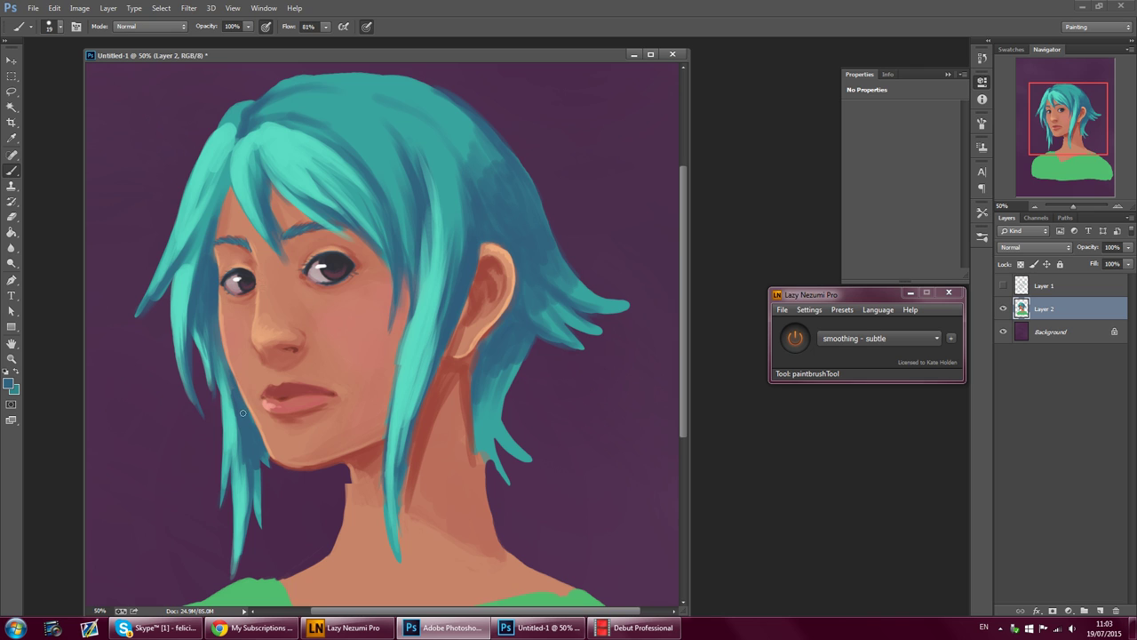
pyautogui.press('e')
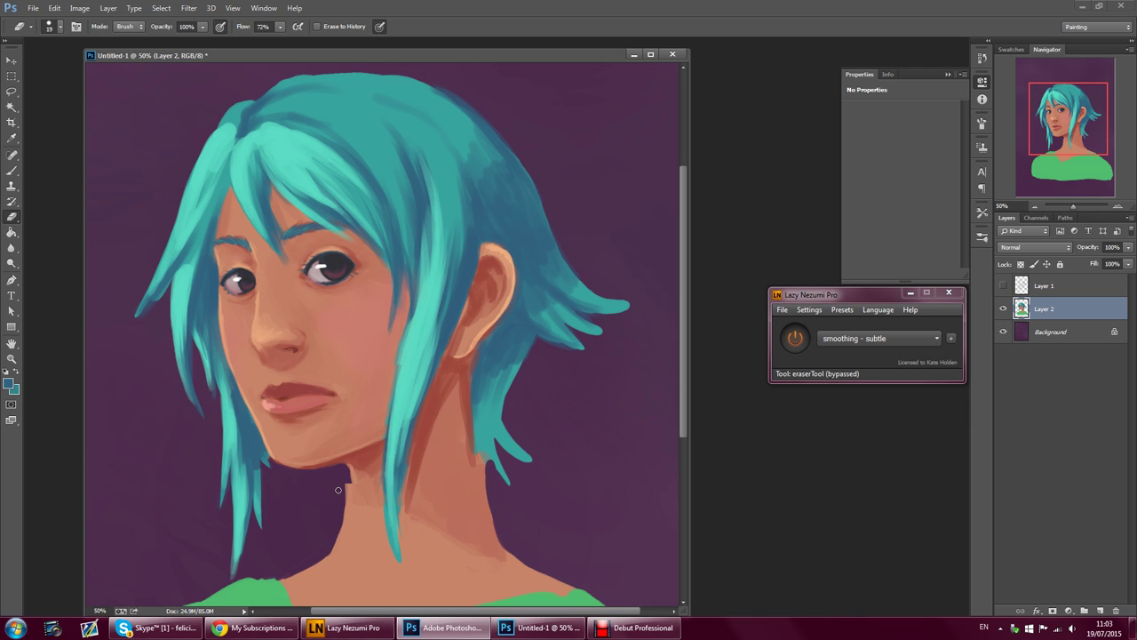
pyautogui.moveTo(344, 495); pyautogui.dragTo(344, 473)
pyautogui.click(12, 138)
pyautogui.click(354, 467)
pyautogui.click(12, 170)
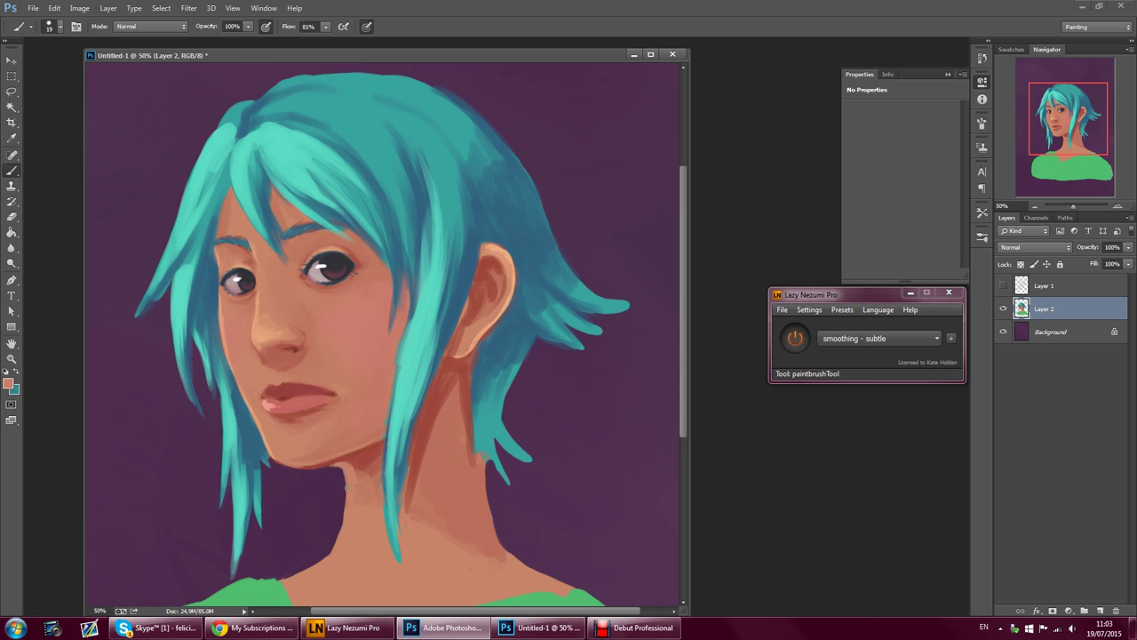
# - Deepen the shadow beneath the chin with a sampled red-brown, and sample a skin tone between the eyes for the brush
pyautogui.click(11, 138)
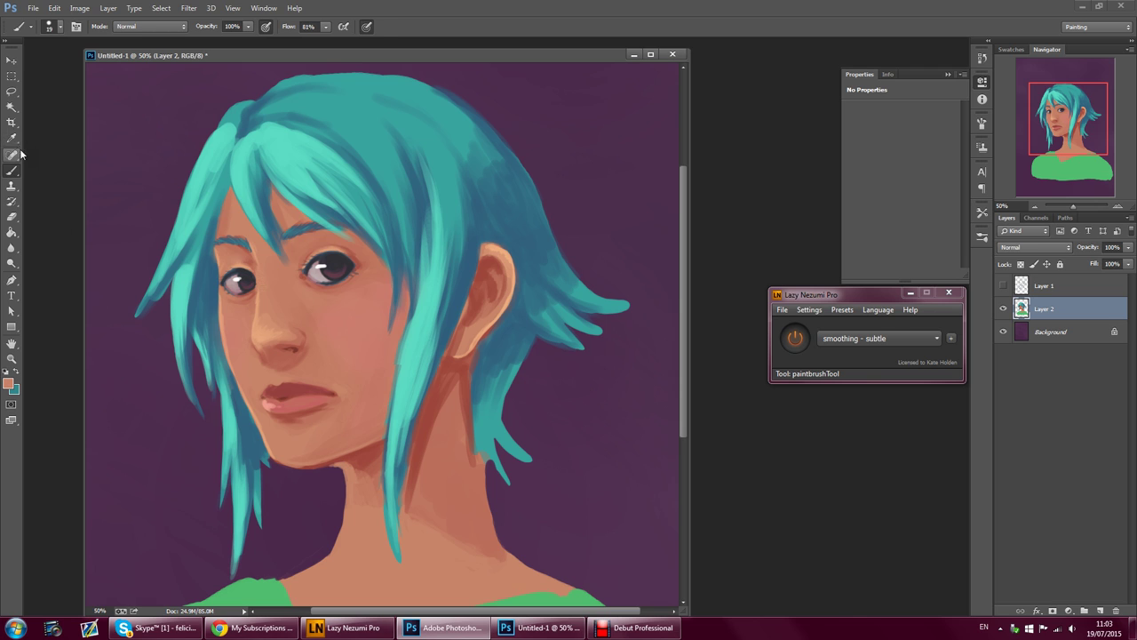
pyautogui.click(341, 450)
pyautogui.press('b')
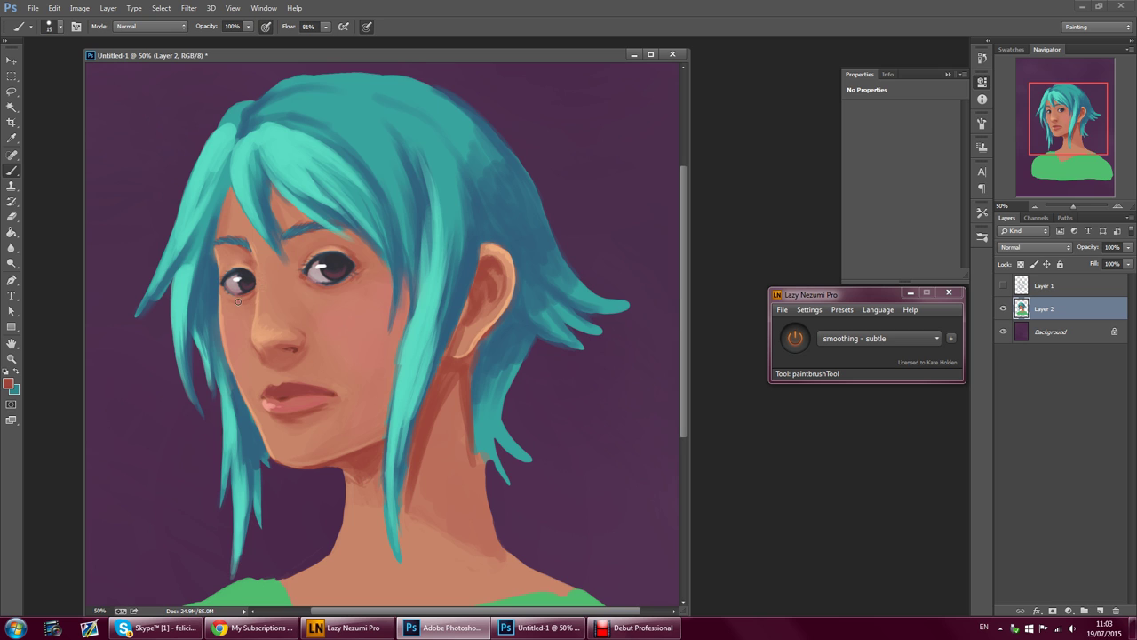
pyautogui.click(12, 138)
pyautogui.click(282, 256)
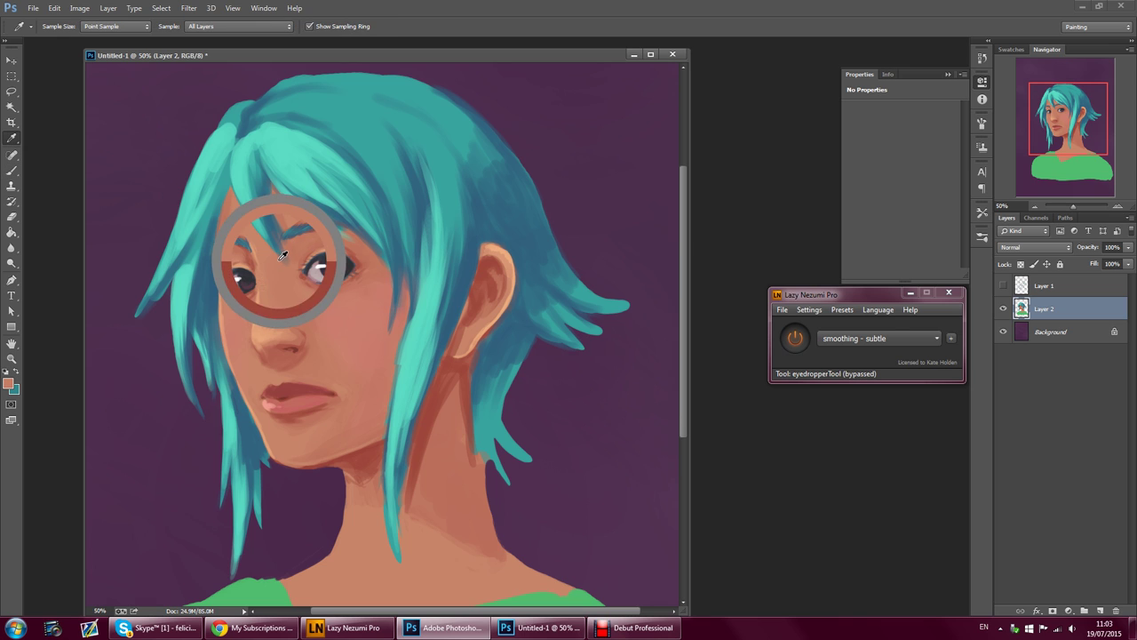
pyautogui.click(12, 170)
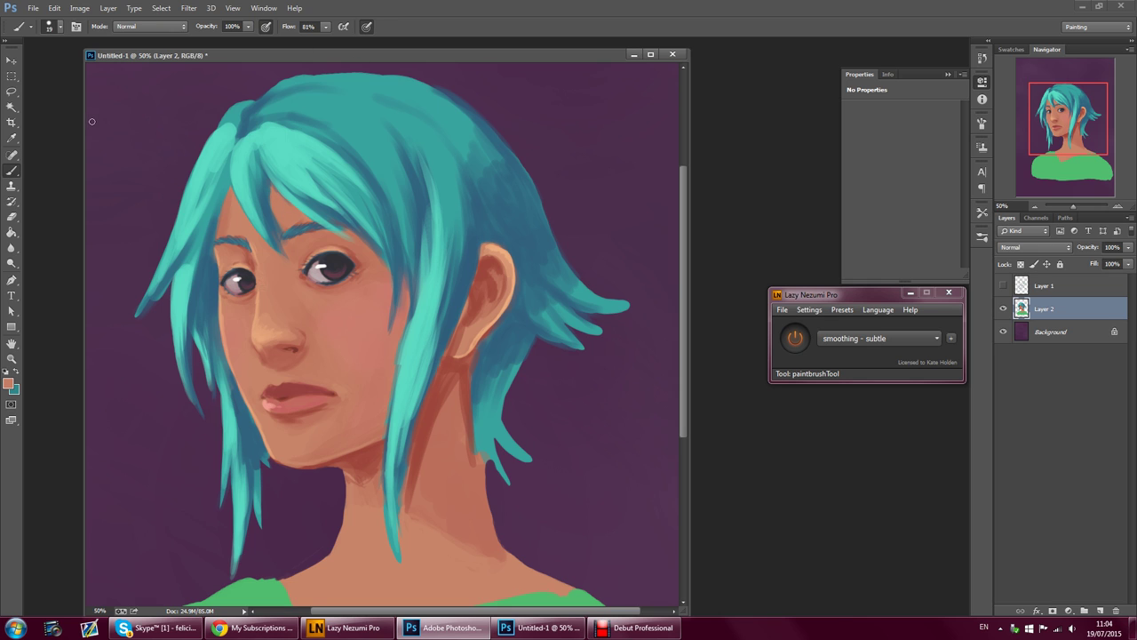
# - Sample the light teal of the hair and brighten it to #8bfee7 as the brush colour
pyautogui.press('i')
pyautogui.click(204, 175)
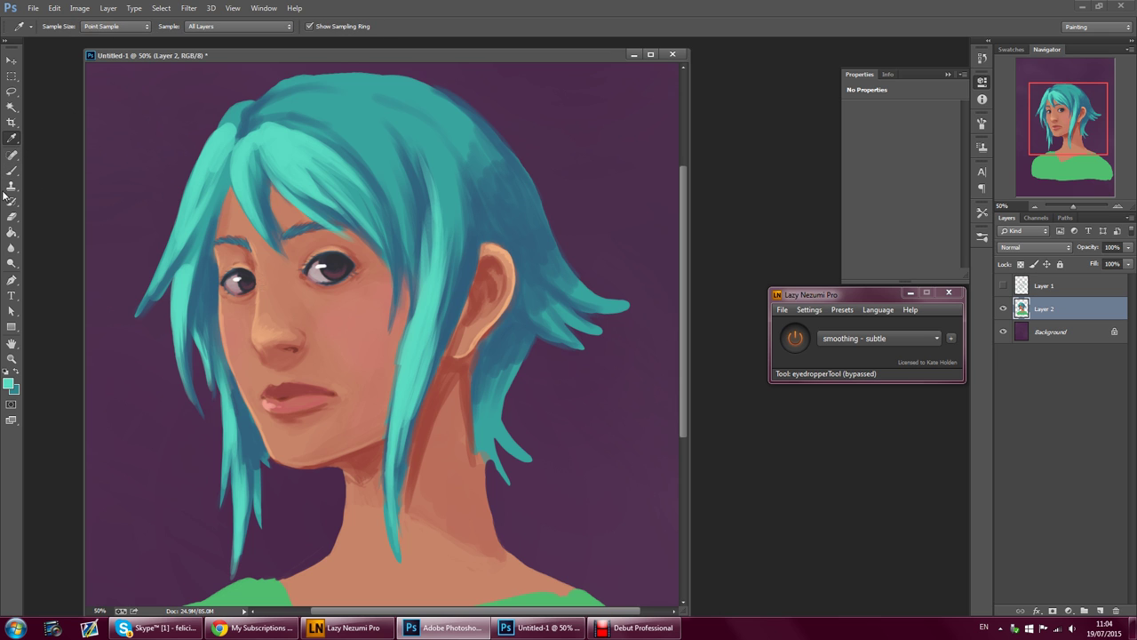
pyautogui.click(11, 380)
pyautogui.click(378, 404)
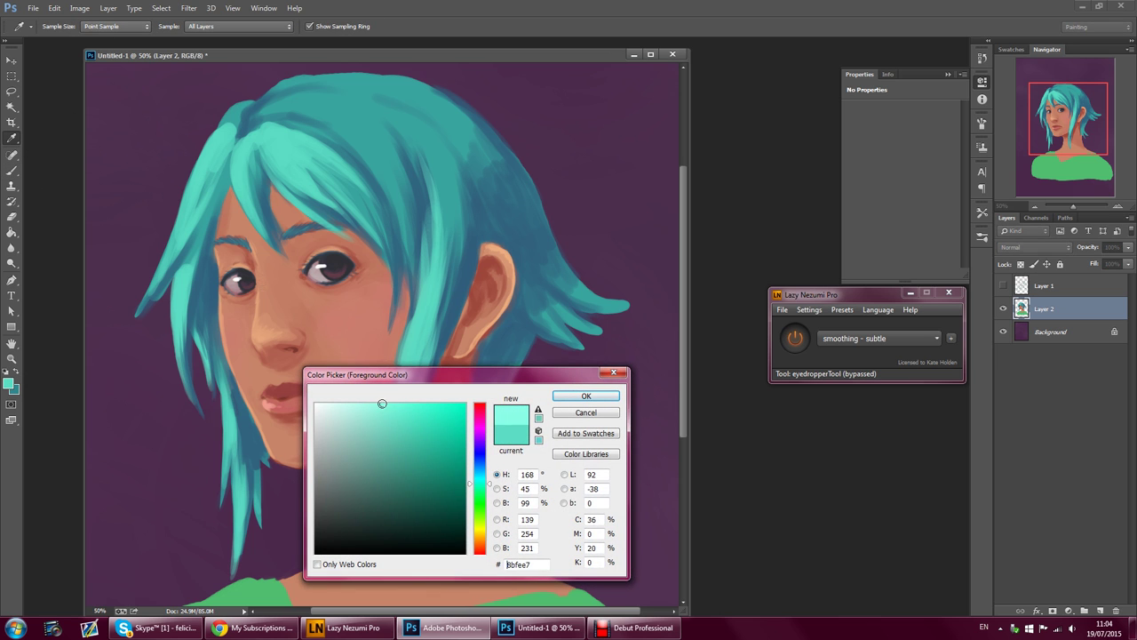
pyautogui.click(584, 396)
pyautogui.click(8, 172)
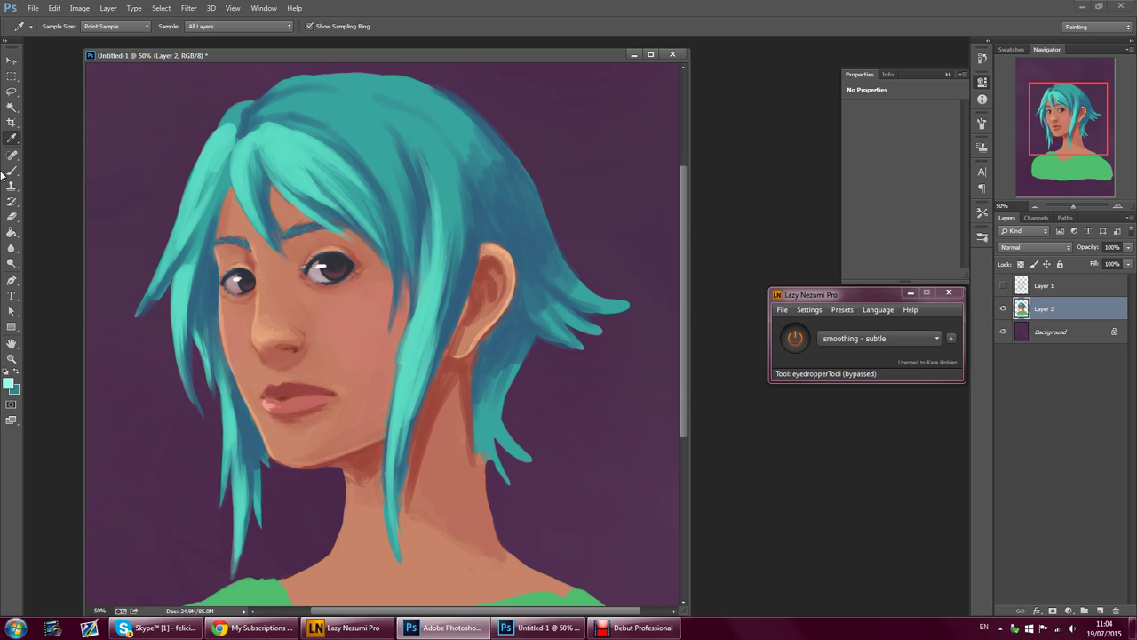
# - Paint bright mint highlights along the far-side hair strands and up to the parting
pyautogui.moveTo(222, 131); pyautogui.dragTo(177, 224)
pyautogui.moveTo(152, 282)
pyautogui.mouseDown()
pyautogui.moveTo(190, 174)
pyautogui.moveTo(176, 229)
pyautogui.moveTo(230, 123)
pyautogui.mouseUp()
pyautogui.moveTo(145, 304); pyautogui.dragTo(187, 221)
pyautogui.moveTo(211, 183); pyautogui.dragTo(152, 285)
pyautogui.moveTo(185, 240)
pyautogui.mouseDown()
pyautogui.moveTo(139, 305)
pyautogui.moveTo(165, 267)
pyautogui.moveTo(201, 149)
pyautogui.moveTo(201, 186)
pyautogui.moveTo(249, 100)
pyautogui.mouseUp()
pyautogui.moveTo(241, 145)
pyautogui.mouseDown()
pyautogui.moveTo(242, 103)
pyautogui.moveTo(298, 79)
pyautogui.mouseUp()
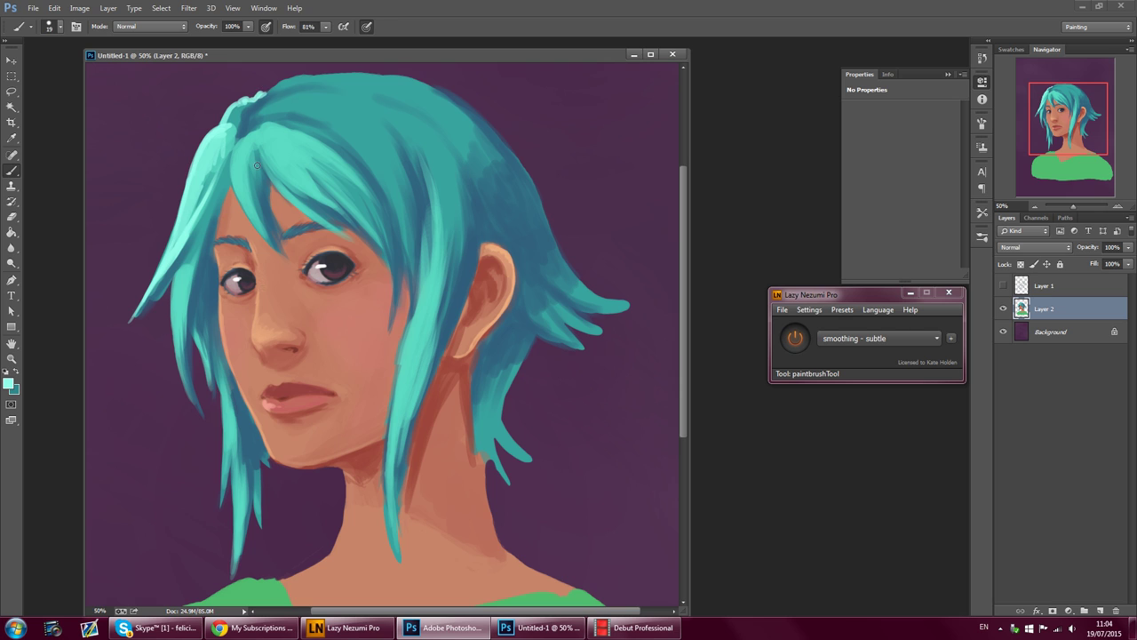
# - Add bright mint highlight strokes to the fringe over the forehead
pyautogui.moveTo(242, 144)
pyautogui.mouseDown()
pyautogui.moveTo(261, 232)
pyautogui.moveTo(239, 157)
pyautogui.moveTo(238, 186)
pyautogui.moveTo(268, 240)
pyautogui.moveTo(236, 167)
pyautogui.mouseUp()
pyautogui.moveTo(288, 202)
pyautogui.mouseDown()
pyautogui.moveTo(269, 161)
pyautogui.moveTo(338, 212)
pyautogui.mouseUp()
pyautogui.moveTo(270, 166)
pyautogui.mouseDown()
pyautogui.moveTo(312, 219)
pyautogui.moveTo(264, 153)
pyautogui.moveTo(292, 180)
pyautogui.moveTo(265, 172)
pyautogui.mouseUp()
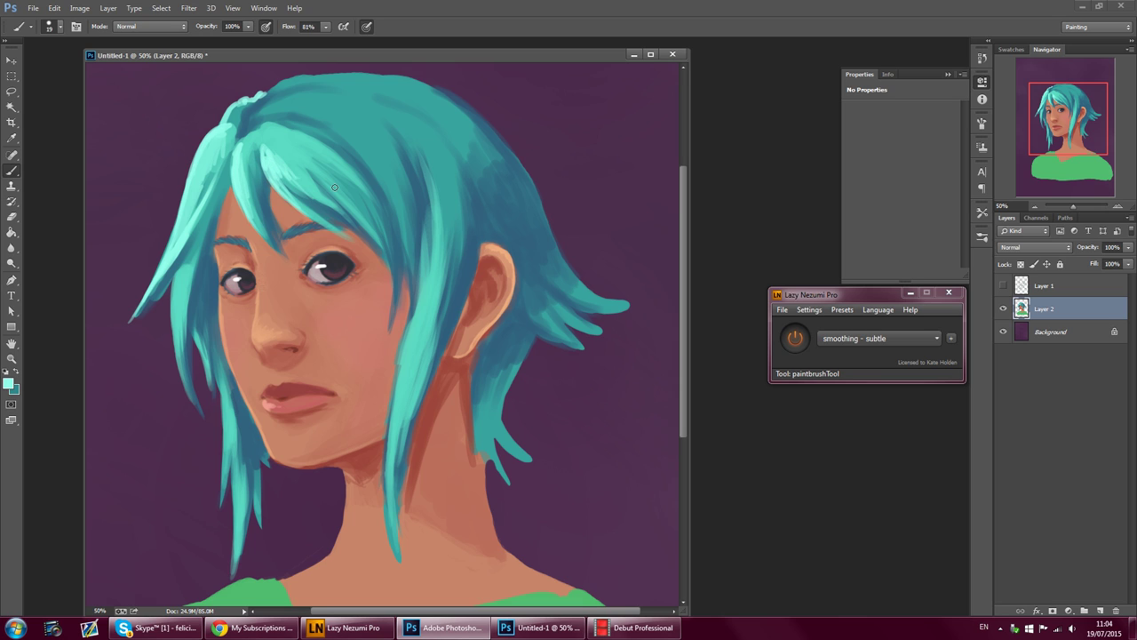
# - Erase the rounded ends of the flicked strands at the back of the hair into sharp points with the 19 px eraser
pyautogui.click(1035, 206)
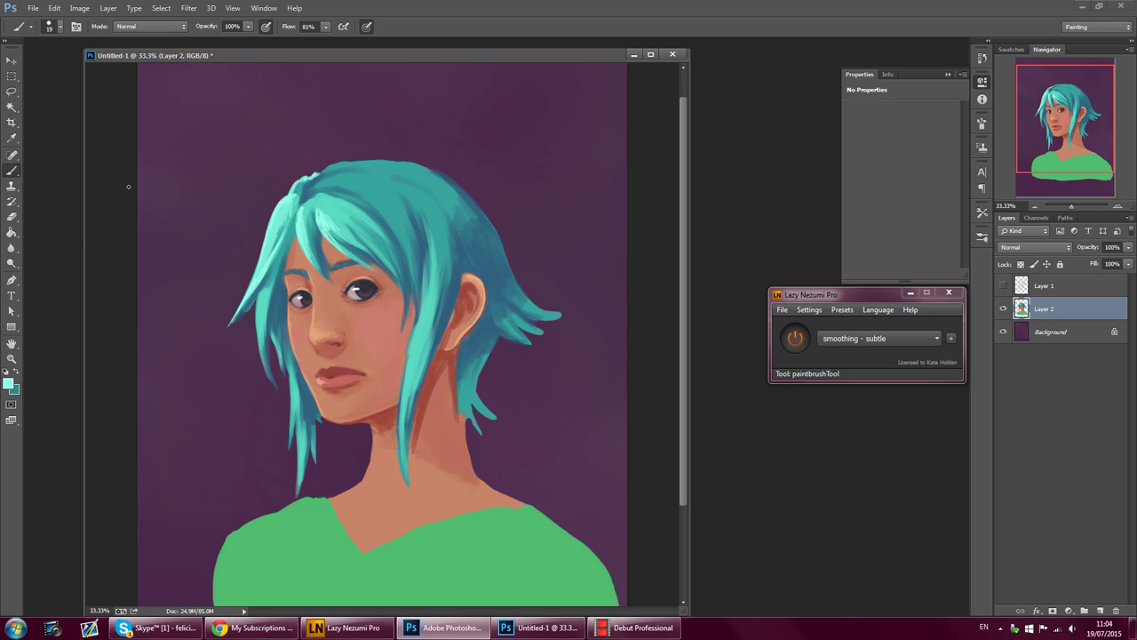
pyautogui.click(11, 216)
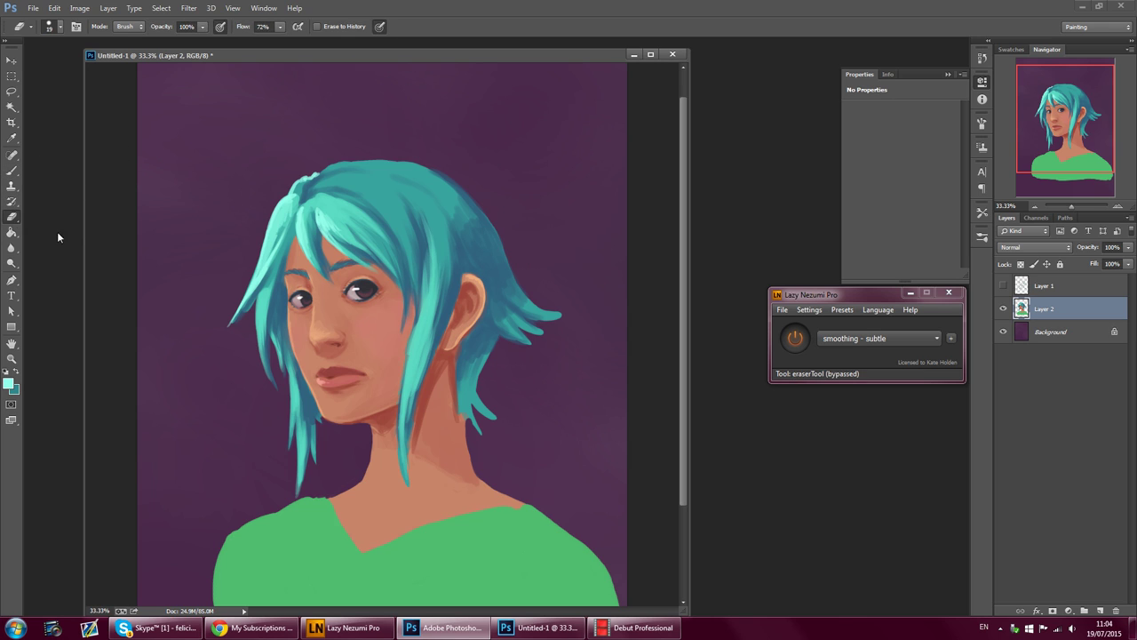
pyautogui.moveTo(530, 299); pyautogui.dragTo(563, 313)
pyautogui.moveTo(546, 335); pyautogui.dragTo(528, 334)
pyautogui.click(60, 28)
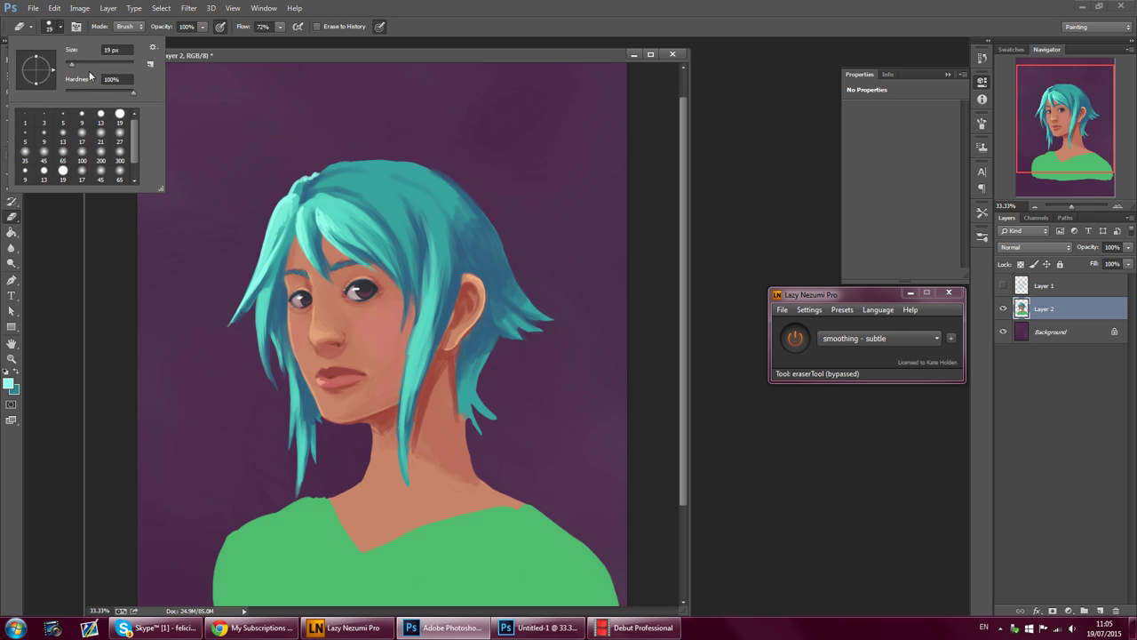
pyautogui.click(80, 241)
# - Trim the tip of the outermost far-side strand with the 19 px eraser
pyautogui.click(12, 170)
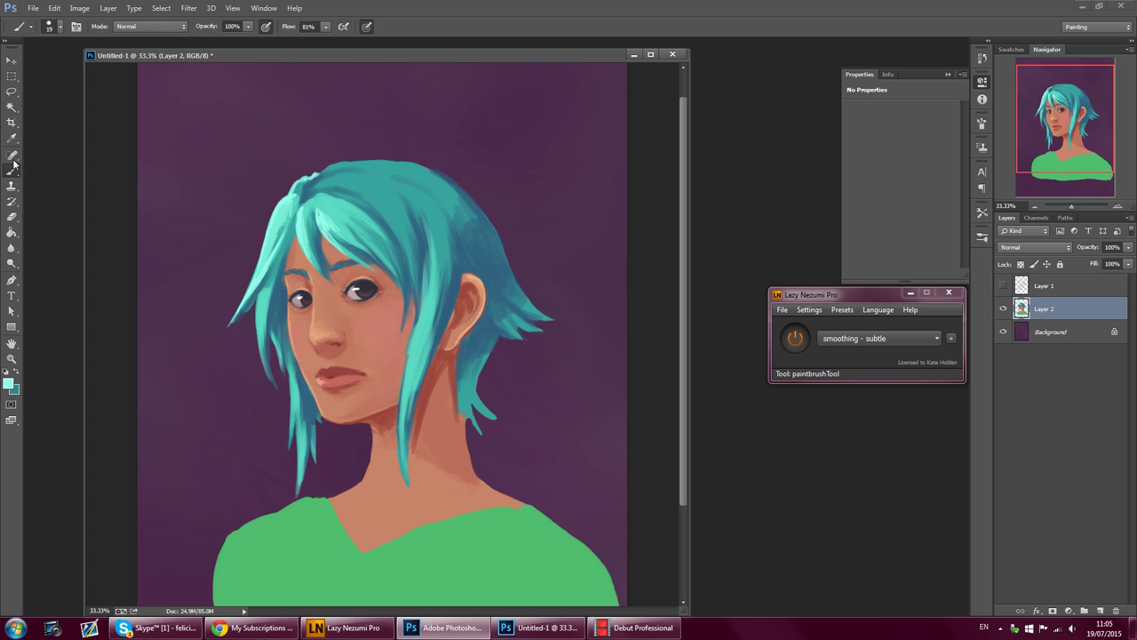
pyautogui.click(59, 30)
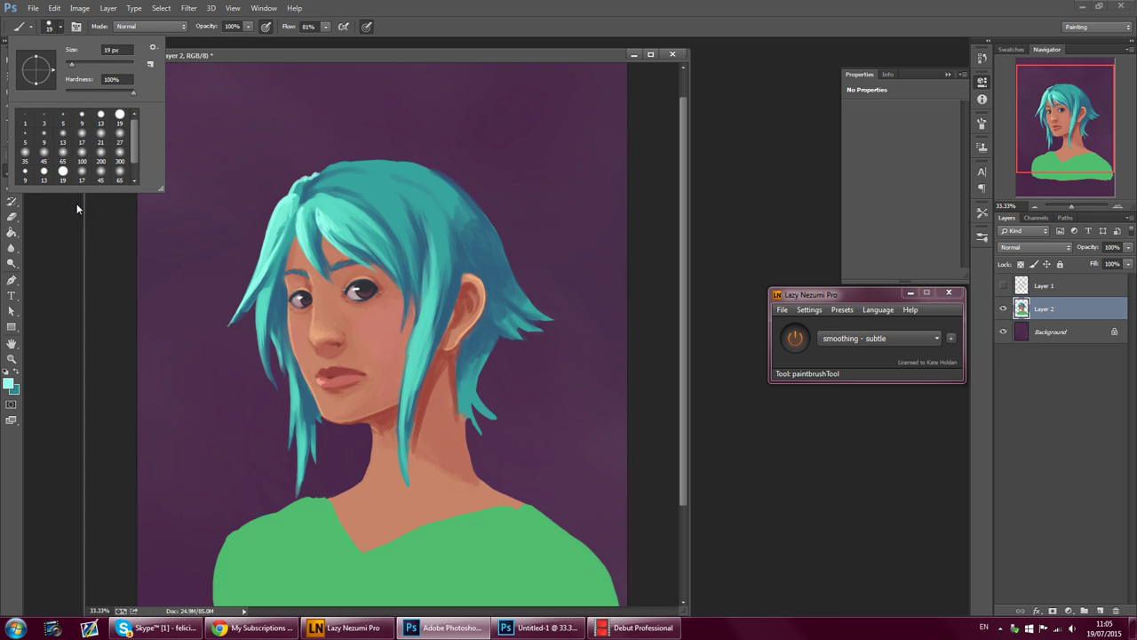
pyautogui.click(34, 219)
pyautogui.press('e')
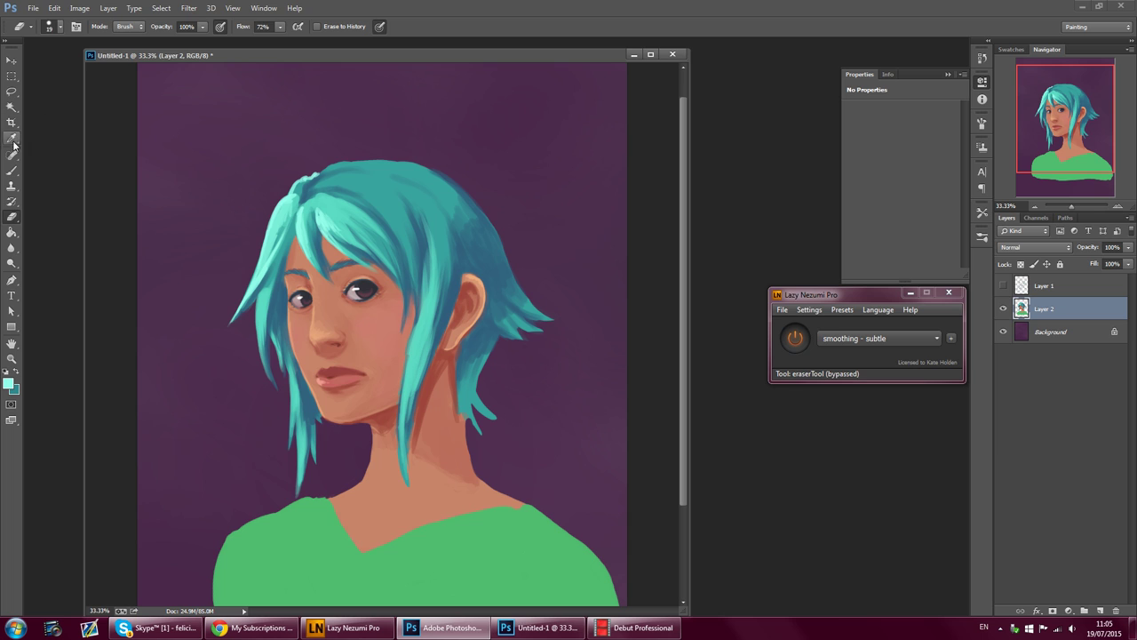
# - Sample the dark hair blue behind the ear and paint shadow strands along the back of the neck
pyautogui.press('i')
pyautogui.click(471, 343)
pyautogui.press('b')
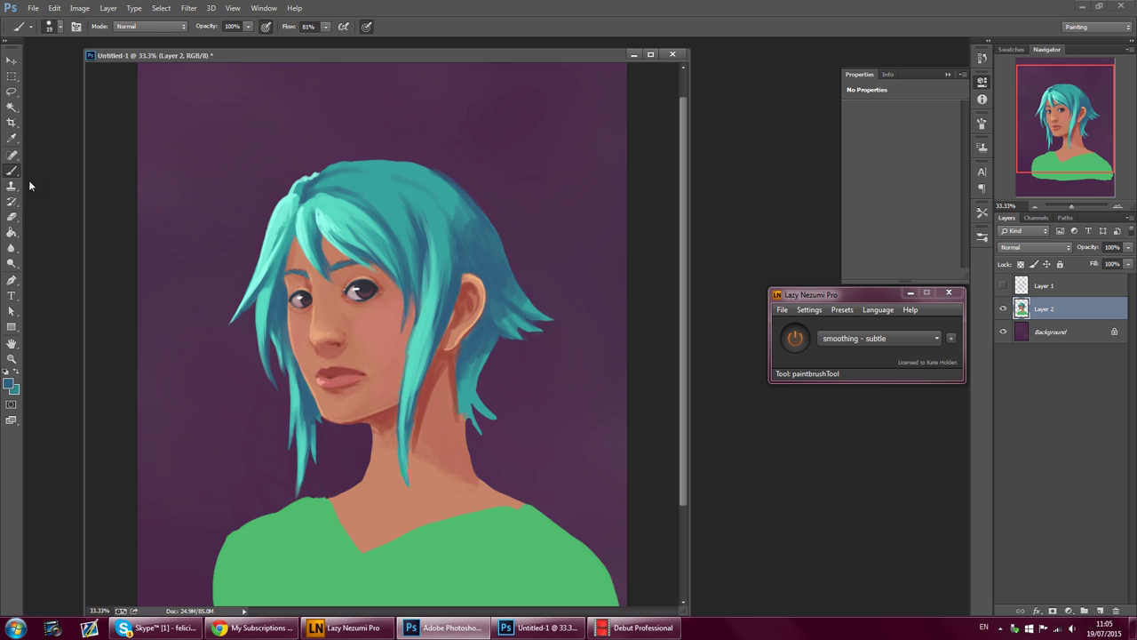
pyautogui.moveTo(461, 385); pyautogui.dragTo(465, 435)
pyautogui.moveTo(459, 382)
pyautogui.mouseDown()
pyautogui.moveTo(466, 435)
pyautogui.moveTo(471, 373)
pyautogui.mouseUp()
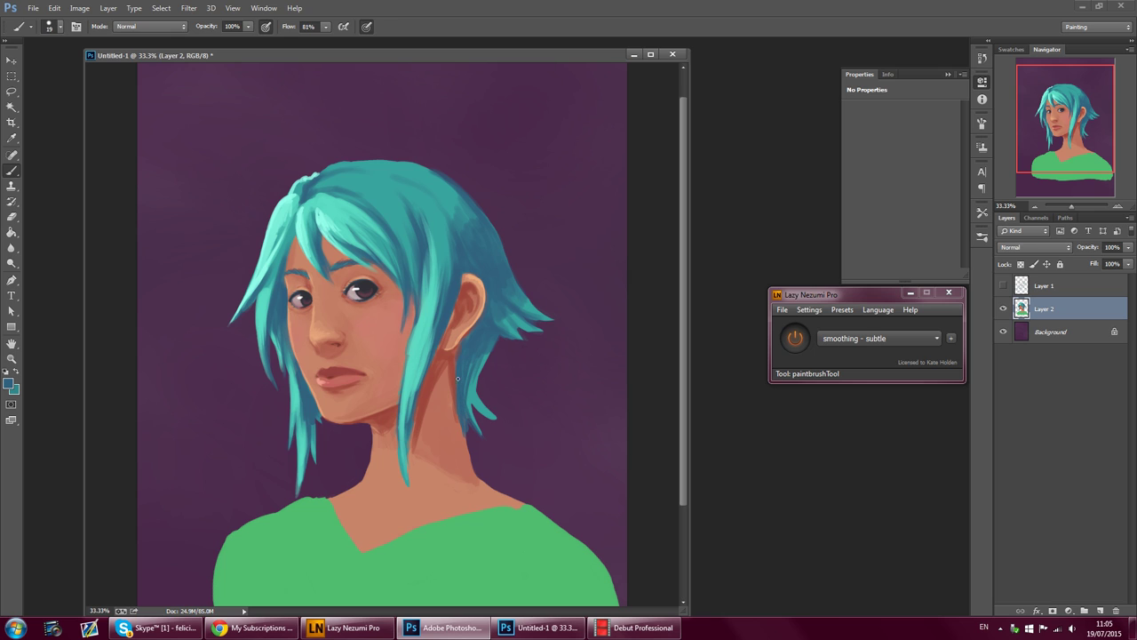